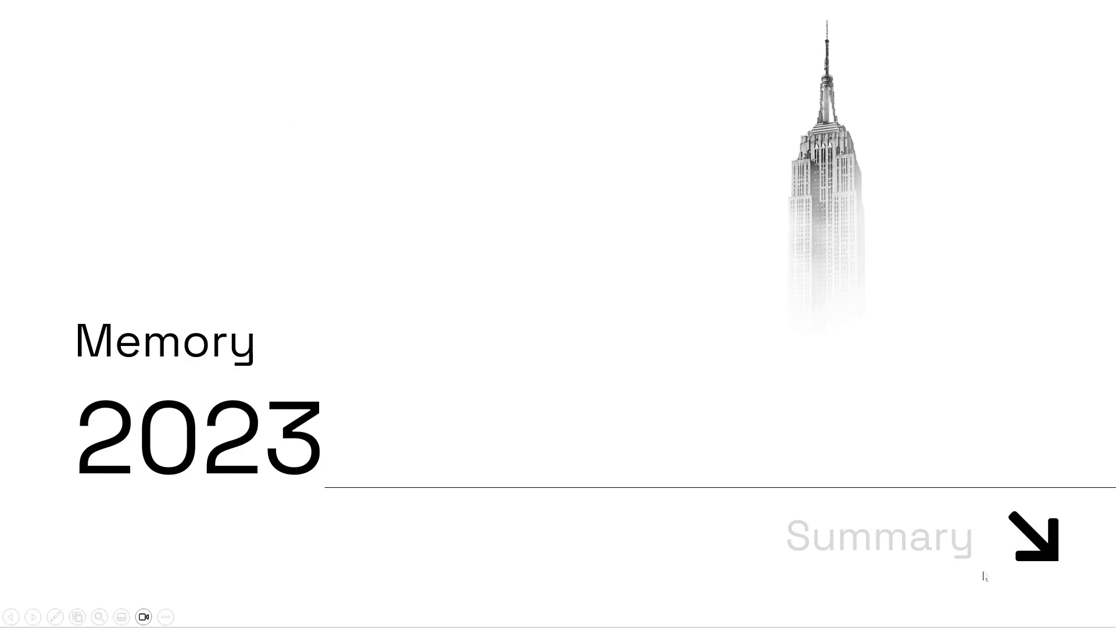
# - Play through the Memory, Intro, Partnership and Challenges slides, then end the slideshow
pyautogui.click(1041, 549)
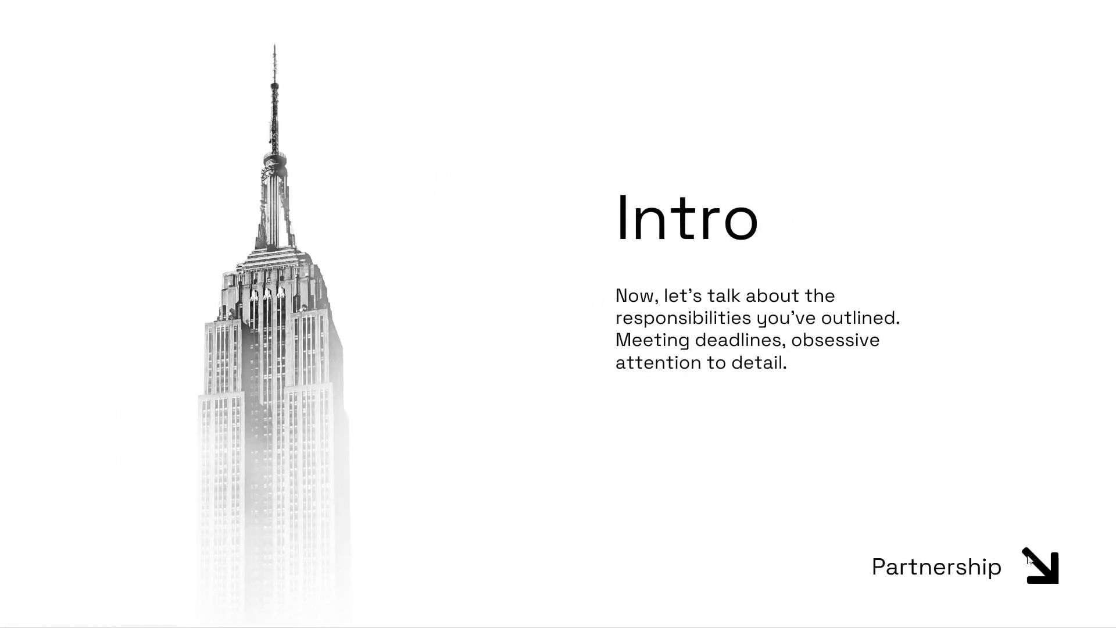
pyautogui.click(1044, 571)
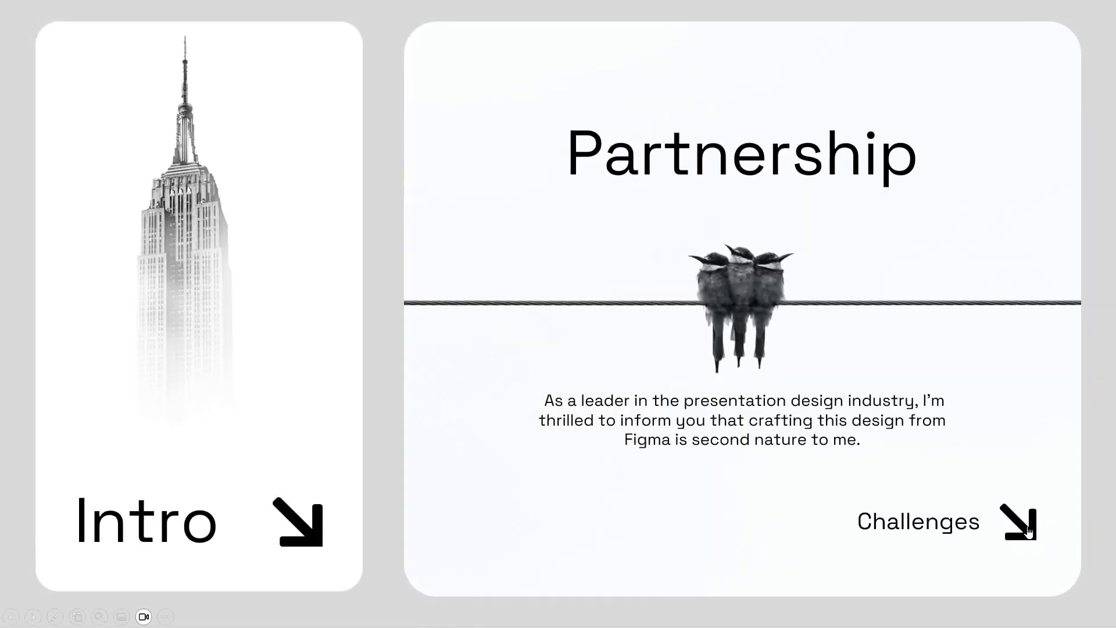
pyautogui.click(1028, 528)
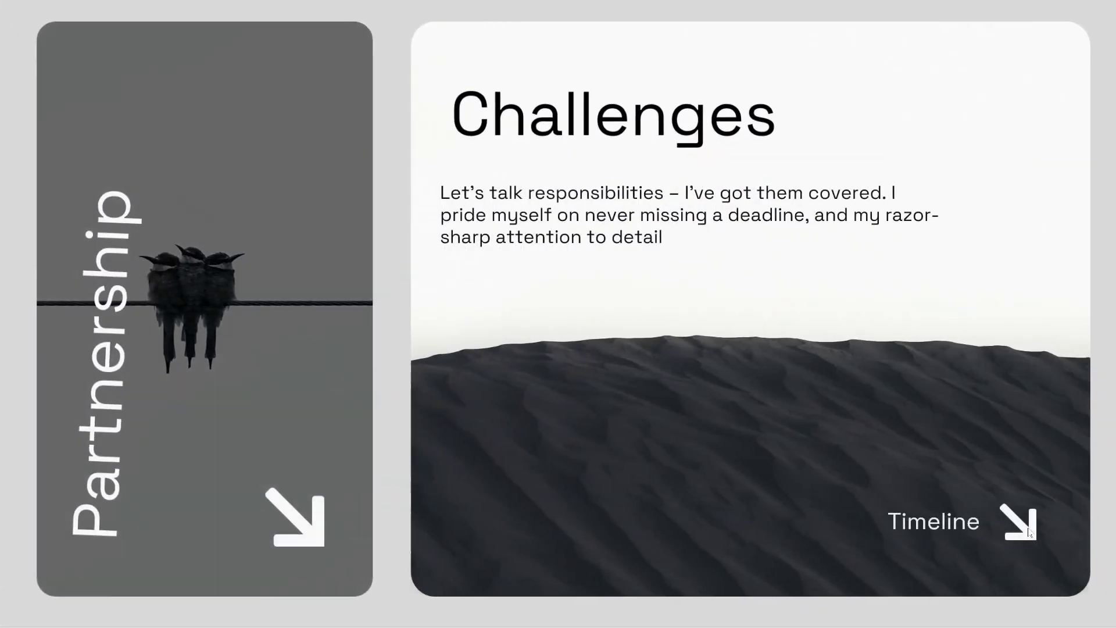
pyautogui.click(1029, 532)
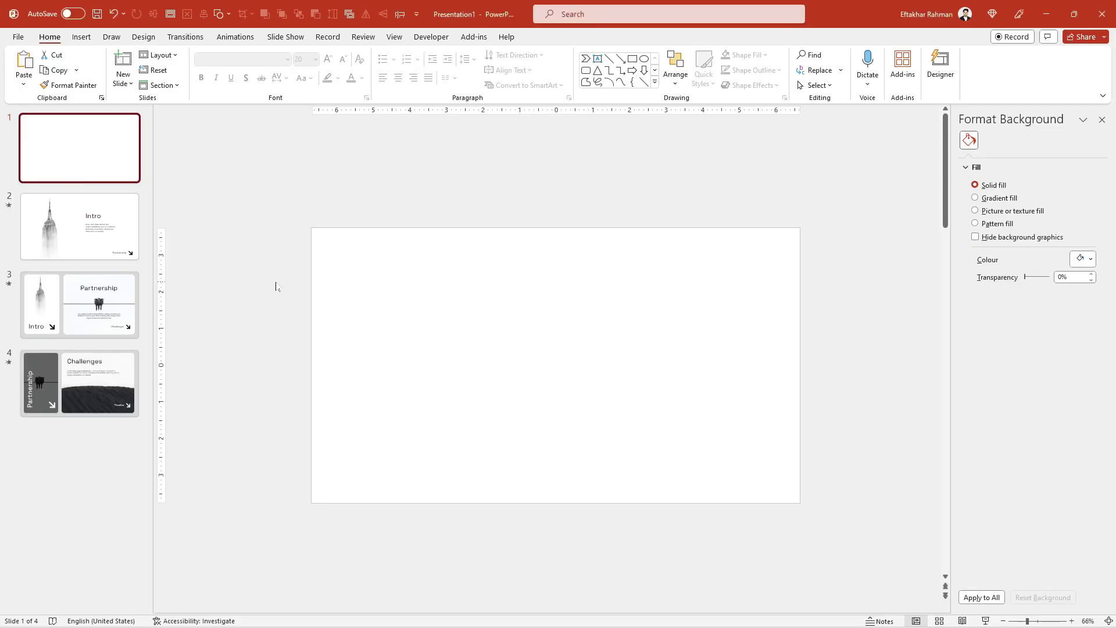
# - Insert the foggy skyscraper photo from this device onto slide 1
pyautogui.click(81, 36)
pyautogui.click(92, 64)
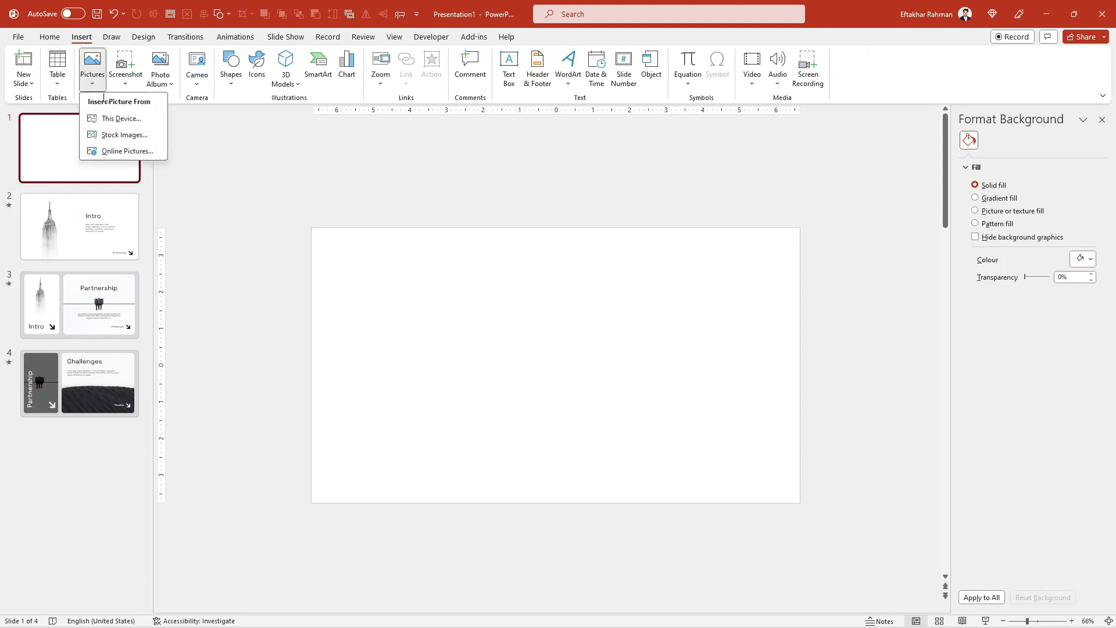
pyautogui.click(113, 117)
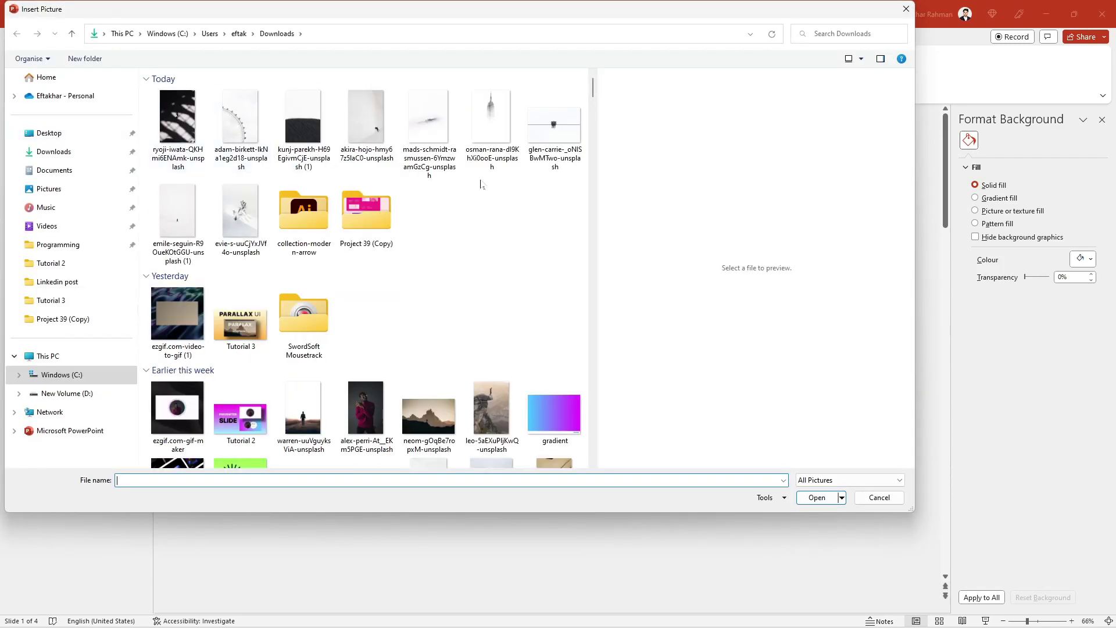
pyautogui.click(491, 125)
pyautogui.click(817, 497)
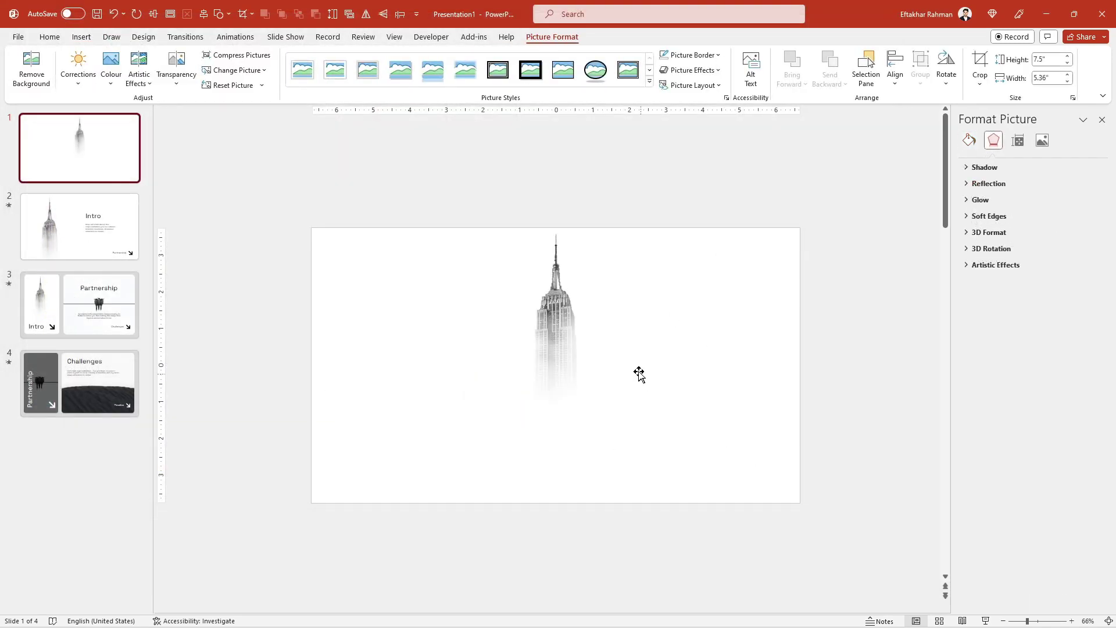
# - Move the photo right, shrink it to about 6 inches tall and centre it vertically
pyautogui.moveTo(566, 364)
pyautogui.mouseDown()
pyautogui.moveTo(613, 366)
pyautogui.moveTo(664, 347)
pyautogui.mouseUp()
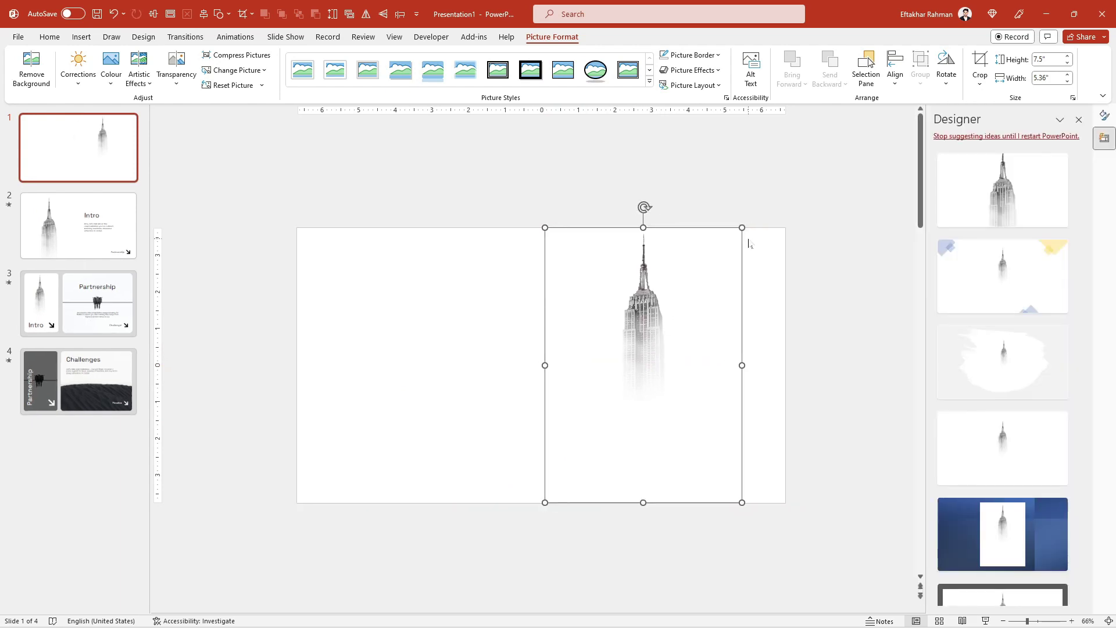
pyautogui.click(706, 277)
pyautogui.moveTo(705, 277); pyautogui.dragTo(703, 281)
pyautogui.moveTo(622, 389); pyautogui.dragTo(641, 362)
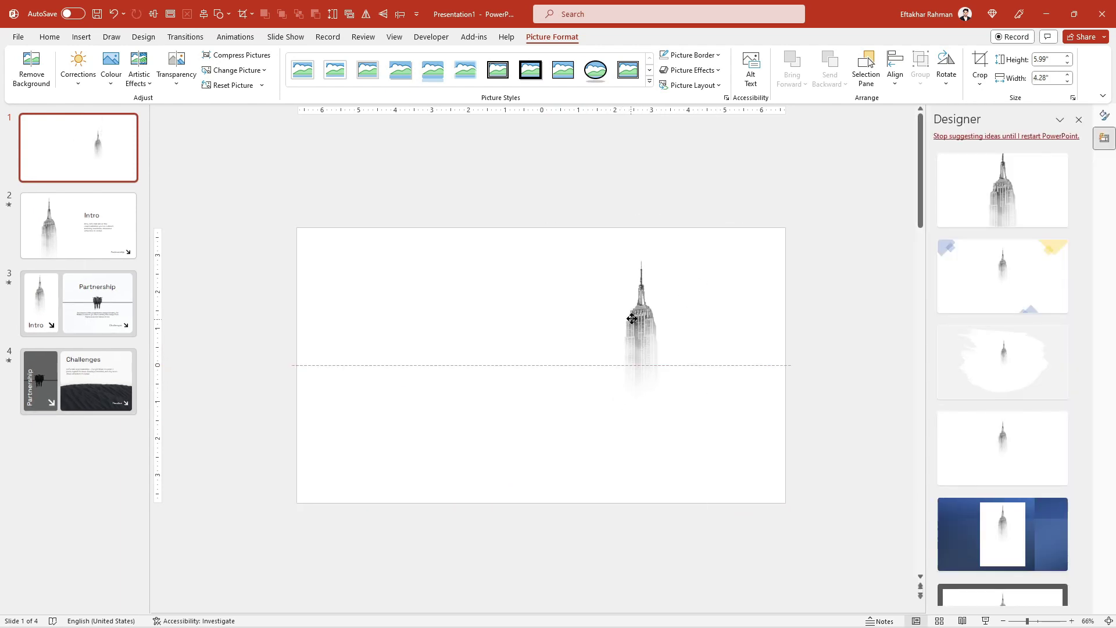
# - Crop the photo to a rounded card shape, resize it to about 6.4 inches tall and move it right
pyautogui.click(980, 83)
pyautogui.moveTo(1012, 117)
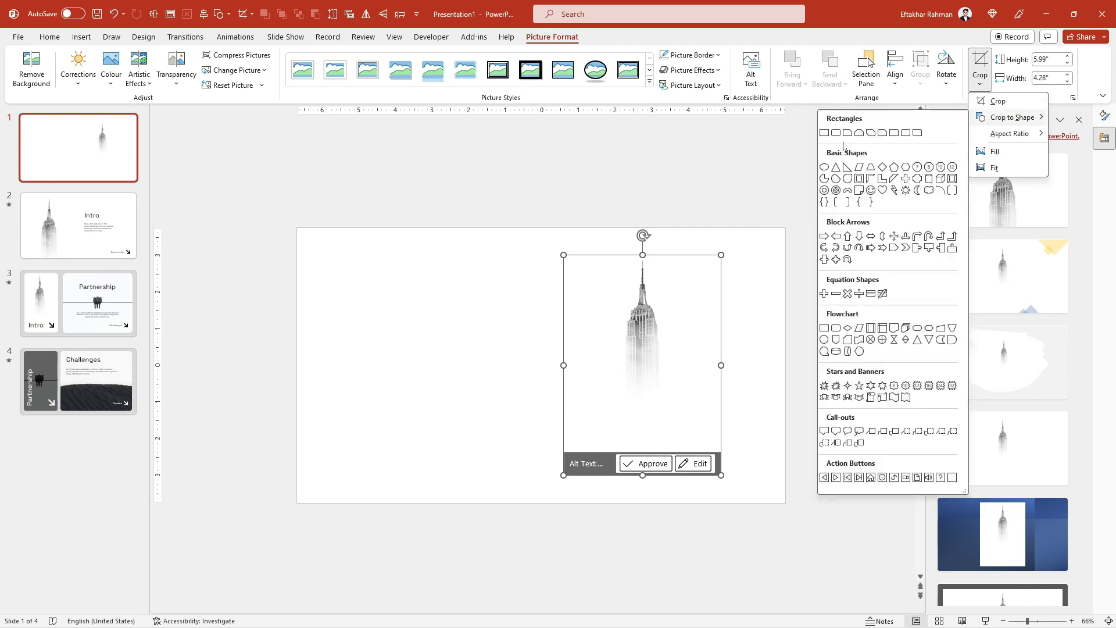
pyautogui.click(836, 132)
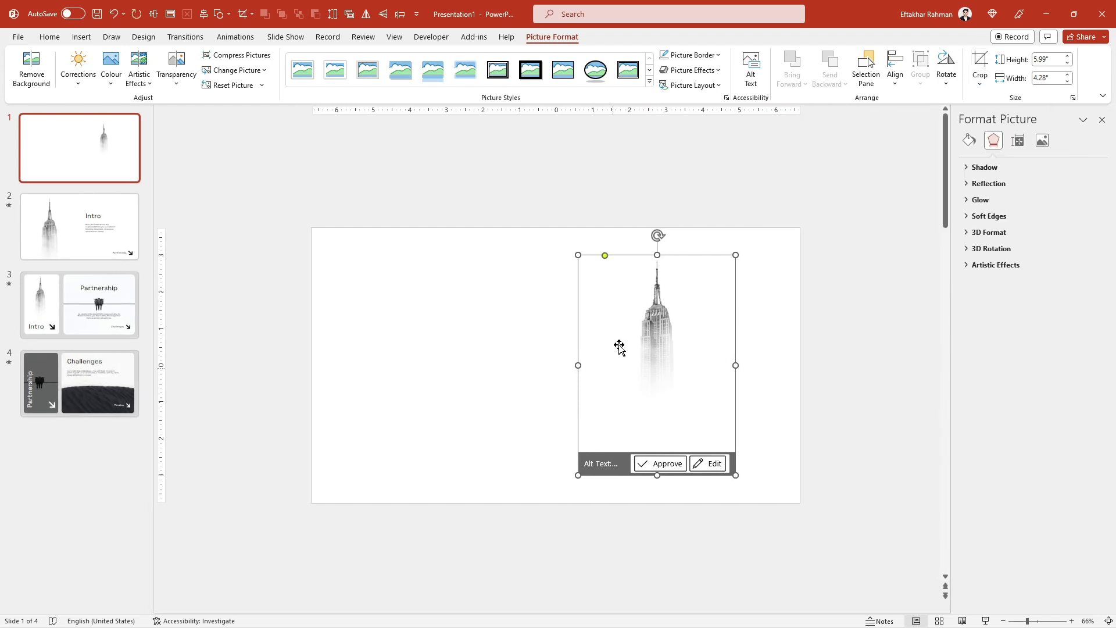
pyautogui.moveTo(604, 255); pyautogui.dragTo(595, 255)
pyautogui.moveTo(578, 475); pyautogui.dragTo(507, 576)
pyautogui.moveTo(676, 307); pyautogui.dragTo(654, 397)
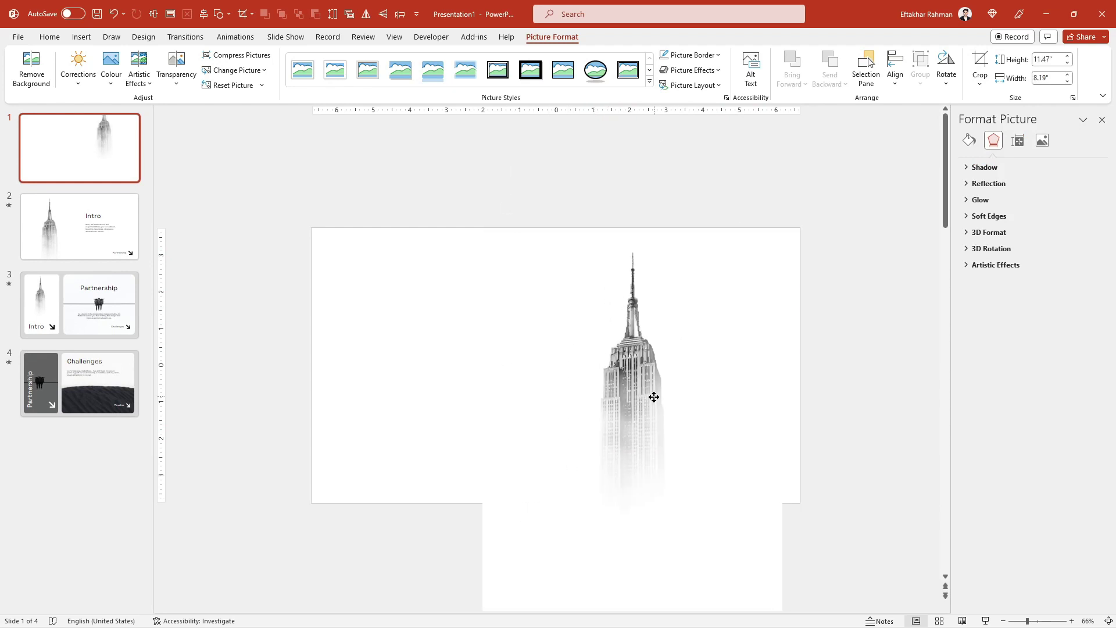
pyautogui.keyDown('ctrl'); pyautogui.scroll(-2, 663, 401); pyautogui.keyUp('ctrl')
pyautogui.keyDown('ctrl'); pyautogui.scroll(-2, 717, 535); pyautogui.keyUp('ctrl')
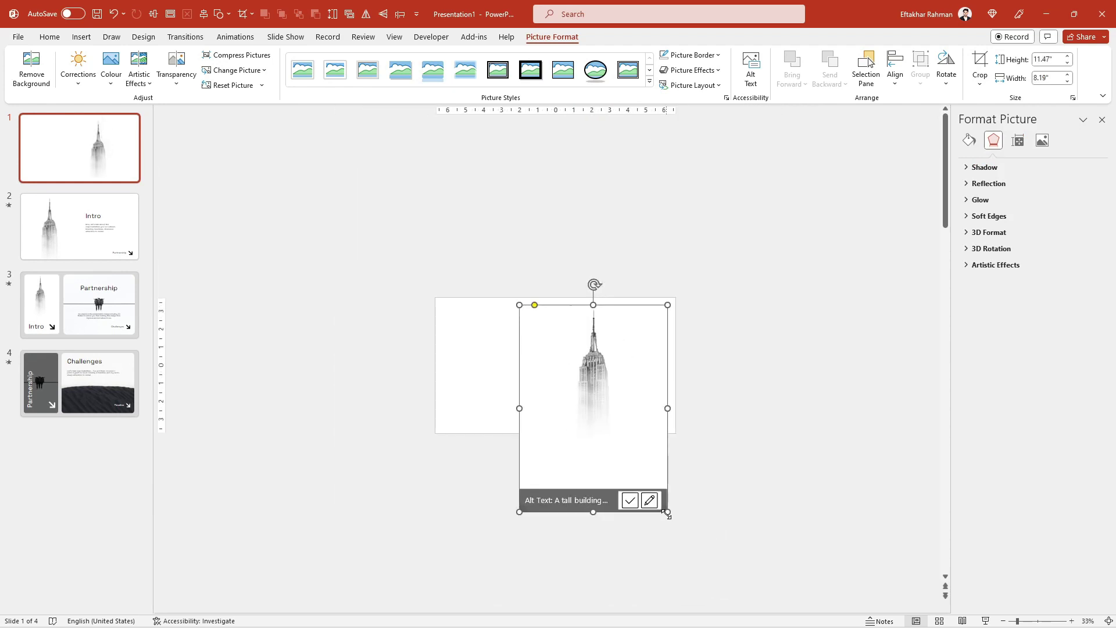
pyautogui.moveTo(667, 513); pyautogui.dragTo(598, 383)
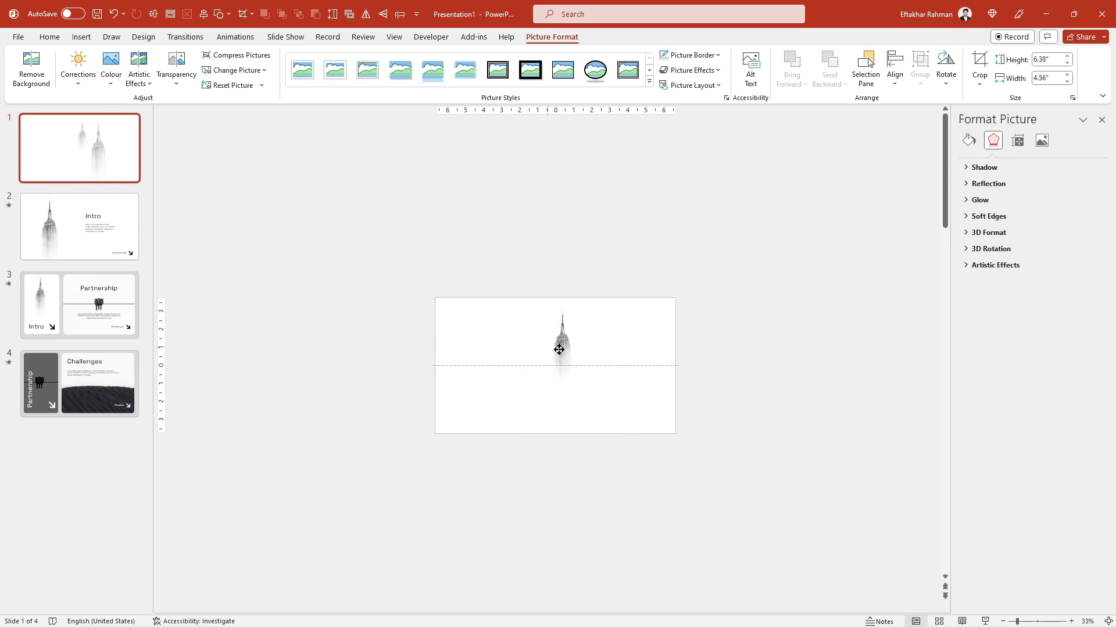
pyautogui.moveTo(559, 349); pyautogui.dragTo(610, 349)
# - Recrop the photo, enlarging and shifting the picture right inside its crop frame
pyautogui.rightClick(610, 350)
pyautogui.click(636, 373)
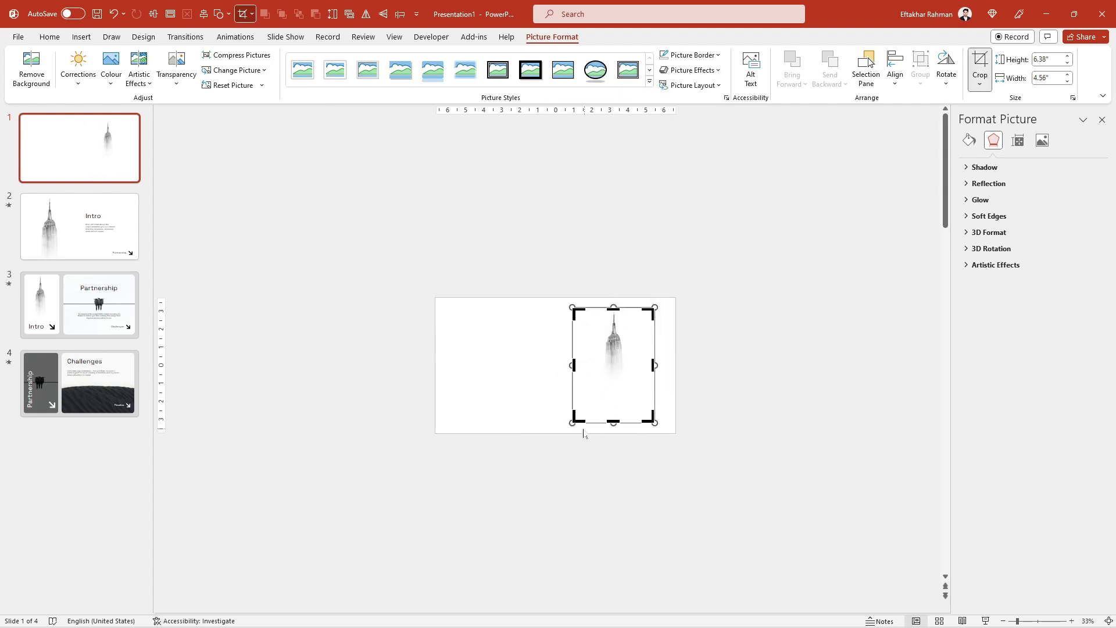
pyautogui.moveTo(566, 431); pyautogui.dragTo(538, 474)
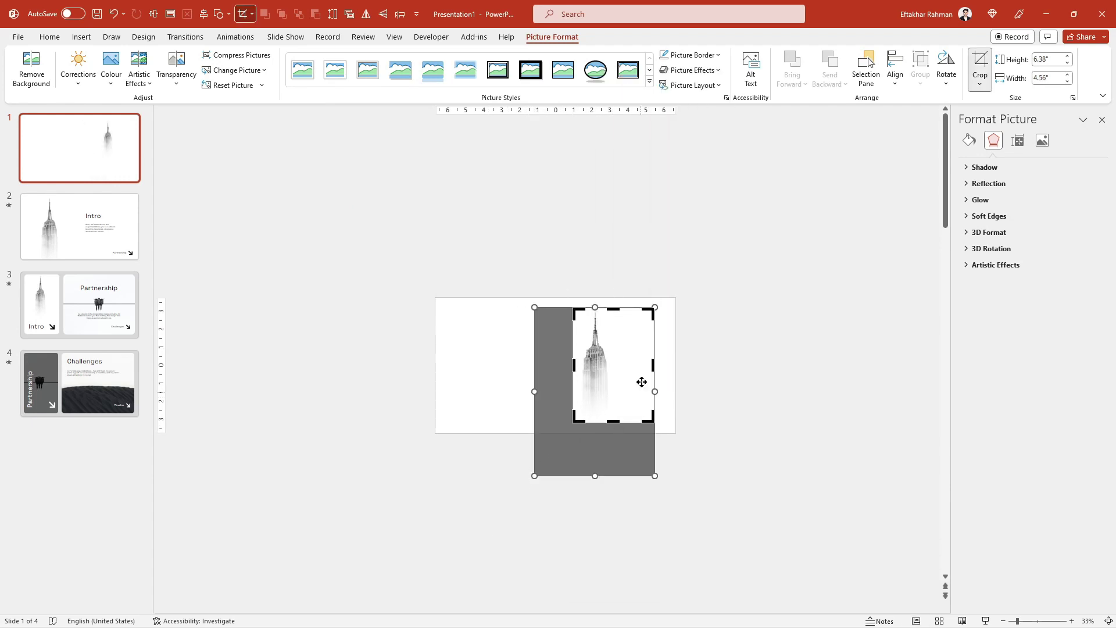
pyautogui.moveTo(626, 357); pyautogui.dragTo(641, 356)
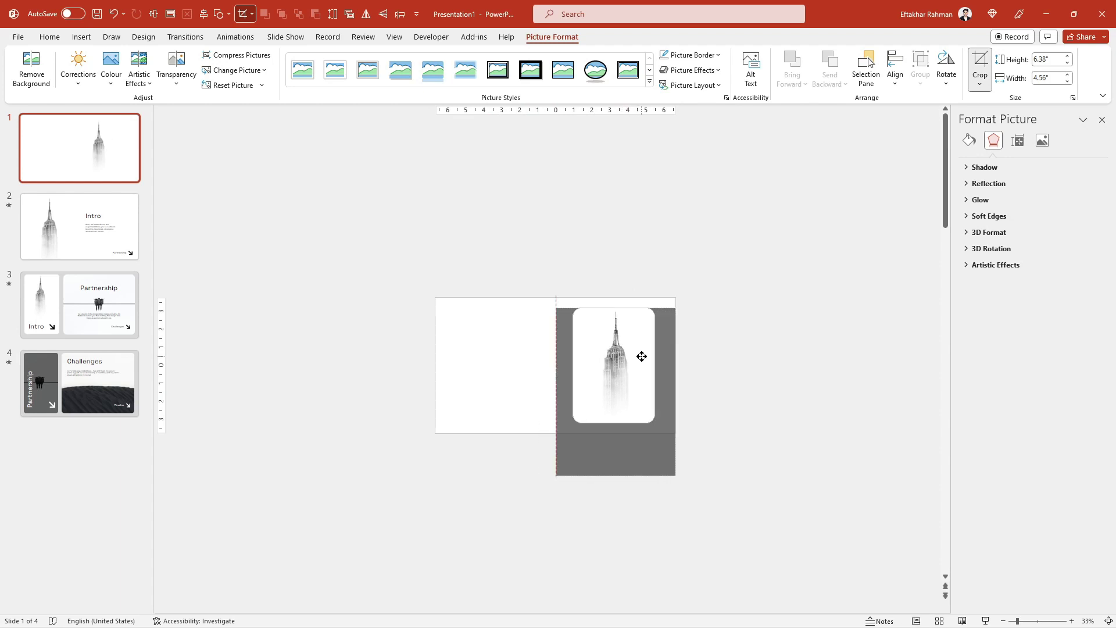
pyautogui.click(718, 373)
pyautogui.click(685, 391)
pyautogui.click(787, 406)
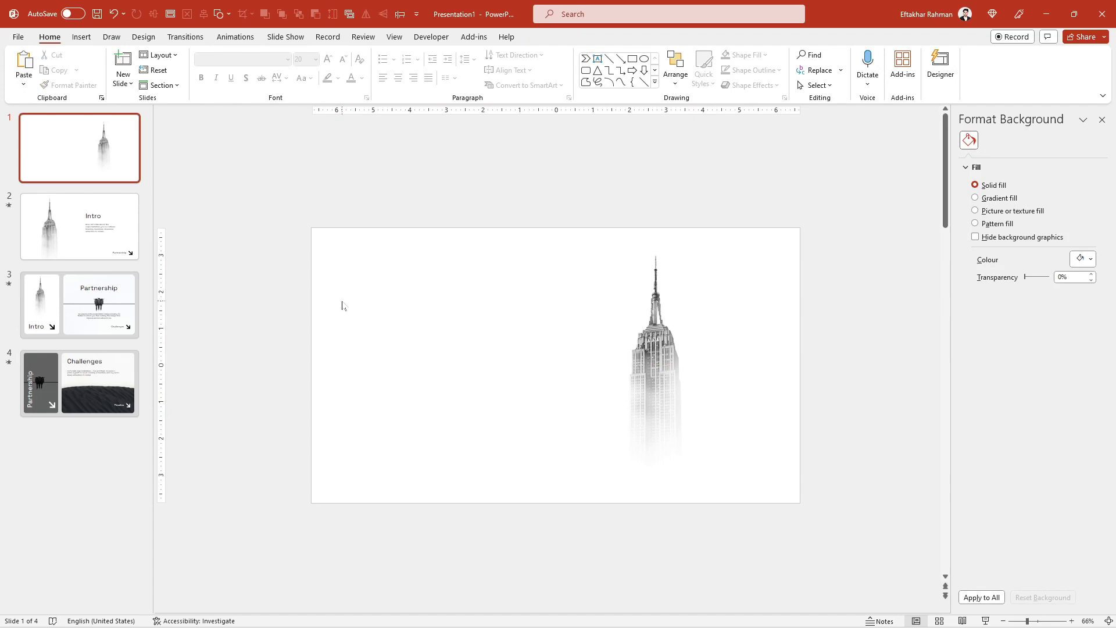
# - Add a 'Memory' text box left of the skyscraper in Space Grotesk at 30 pt
pyautogui.click(597, 59)
pyautogui.moveTo(364, 315); pyautogui.dragTo(582, 406)
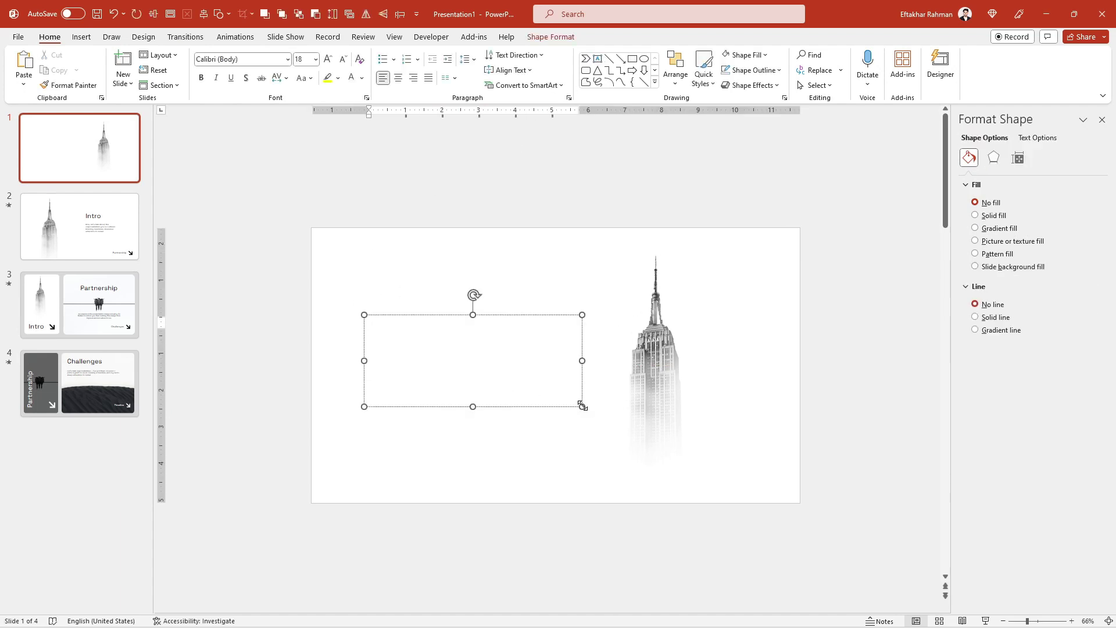
pyautogui.write('Memory')
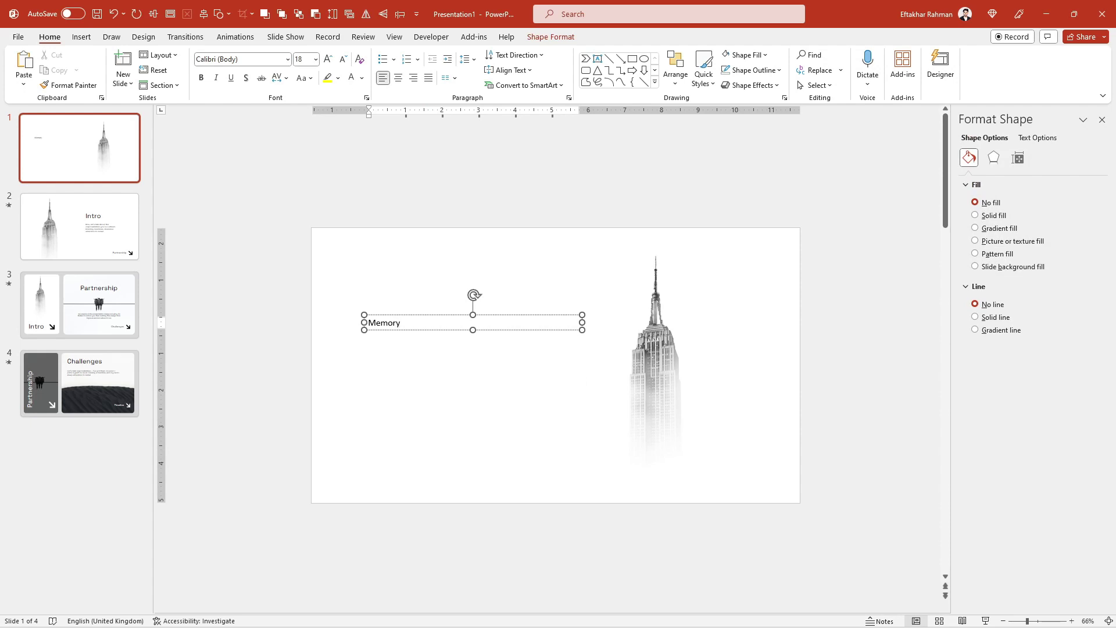
pyautogui.hotkey('ctrl', 'a')
pyautogui.click(238, 58)
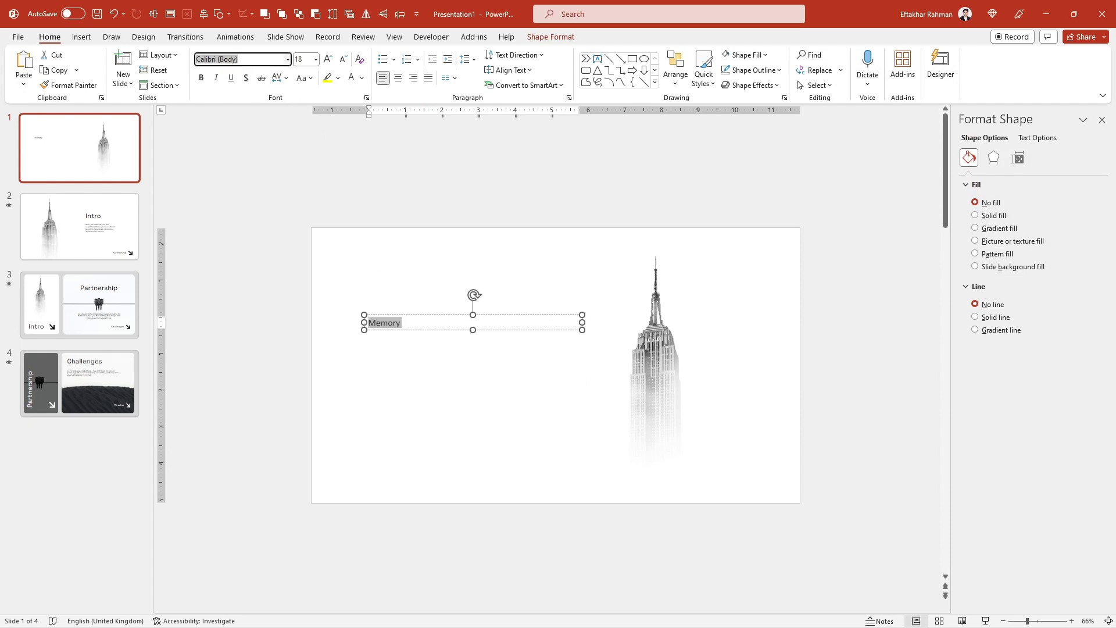
pyautogui.write('Space Grotesk')
pyautogui.press('Return')
pyautogui.click(316, 59)
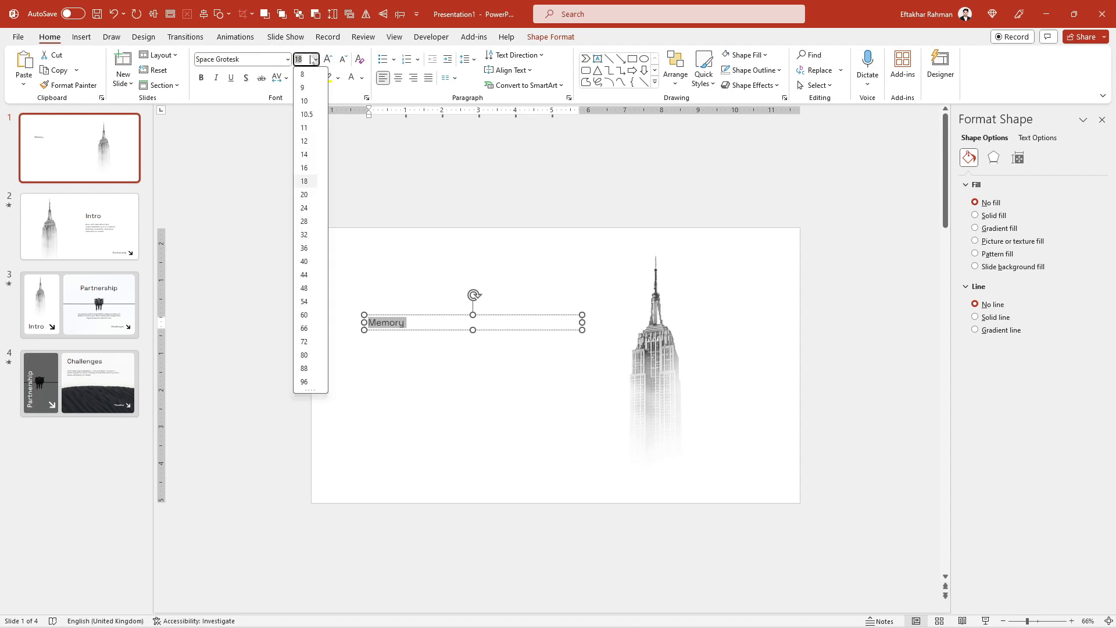
pyautogui.write('30')
pyautogui.press('Return')
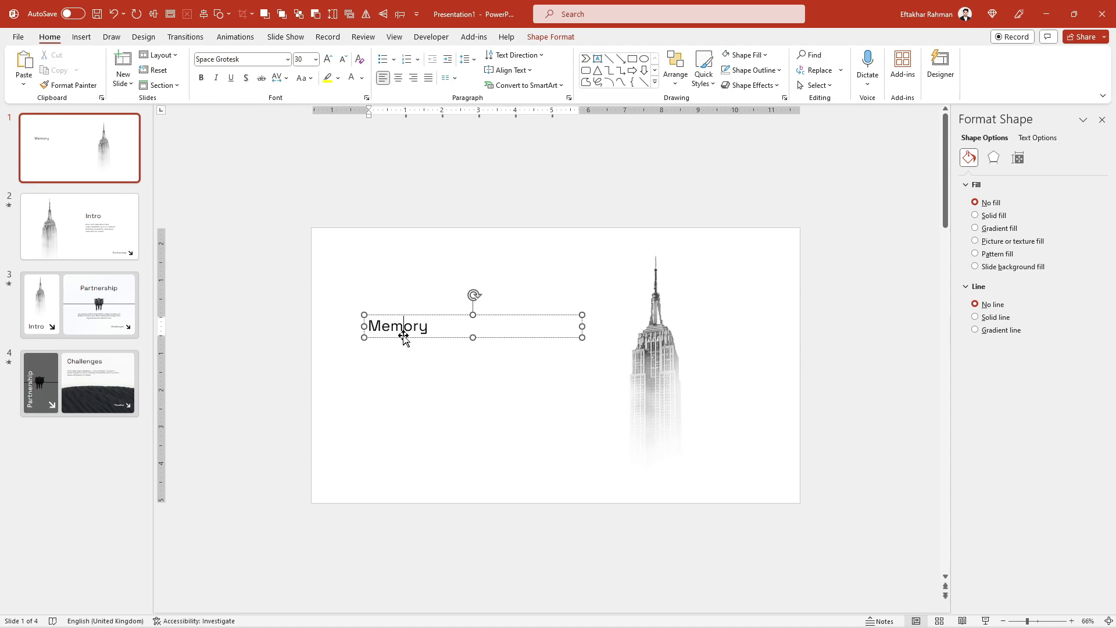
# - Turn a duplicate of the box into a large '2023' at 80 pt beneath Memory
pyautogui.moveTo(399, 336); pyautogui.dragTo(388, 463)
pyautogui.doubleClick(396, 447)
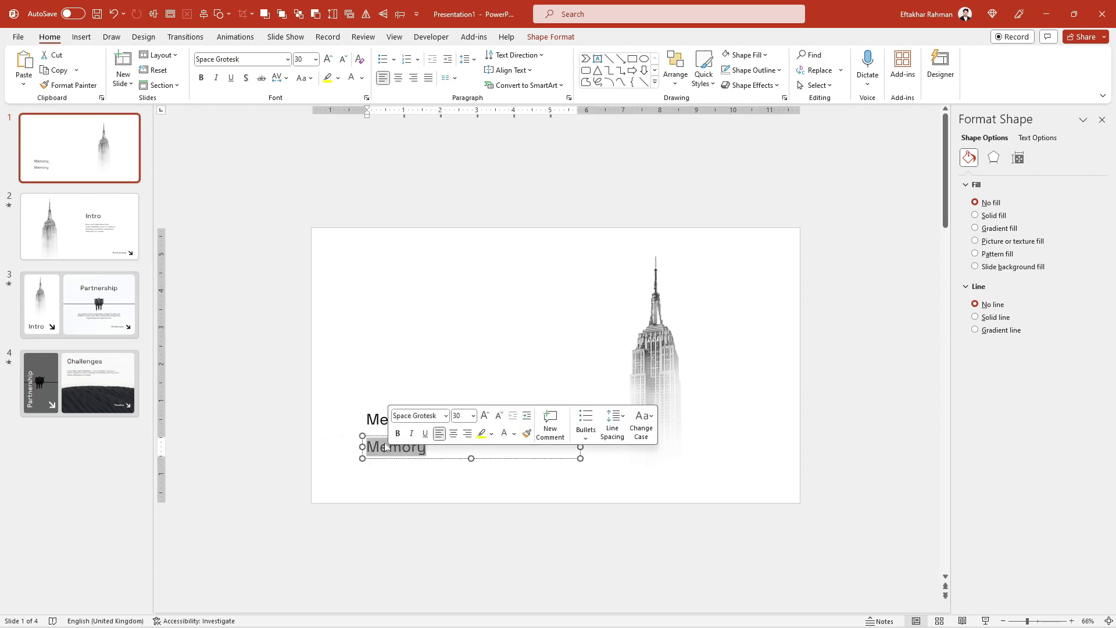
pyautogui.write('2023')
pyautogui.press('Return')
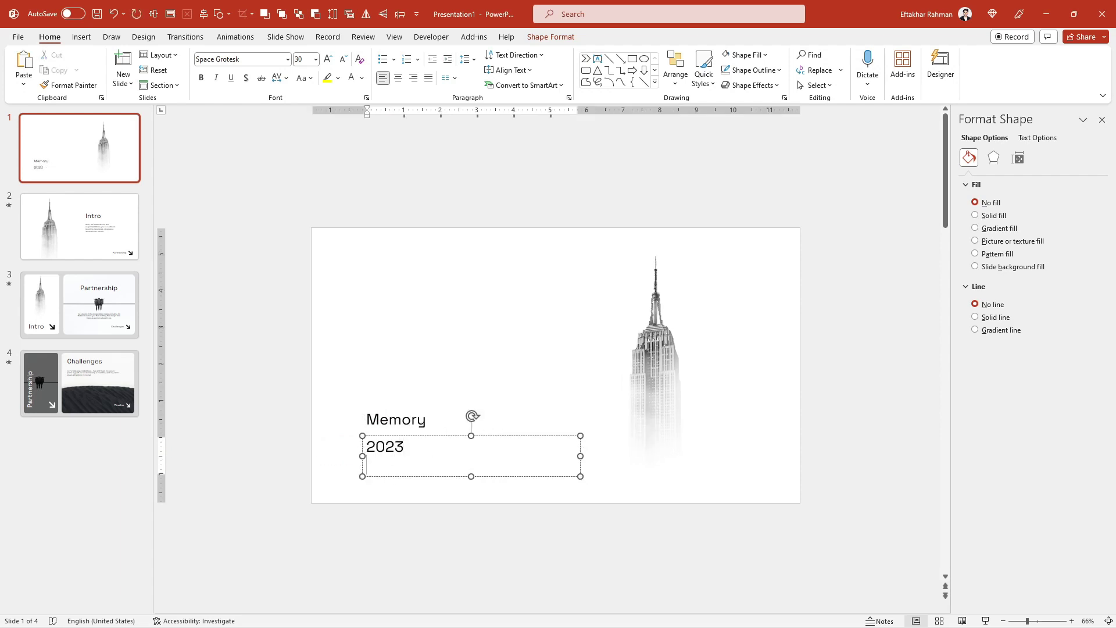
pyautogui.press('BackSpace')
pyautogui.hotkey('shift', 'Home')
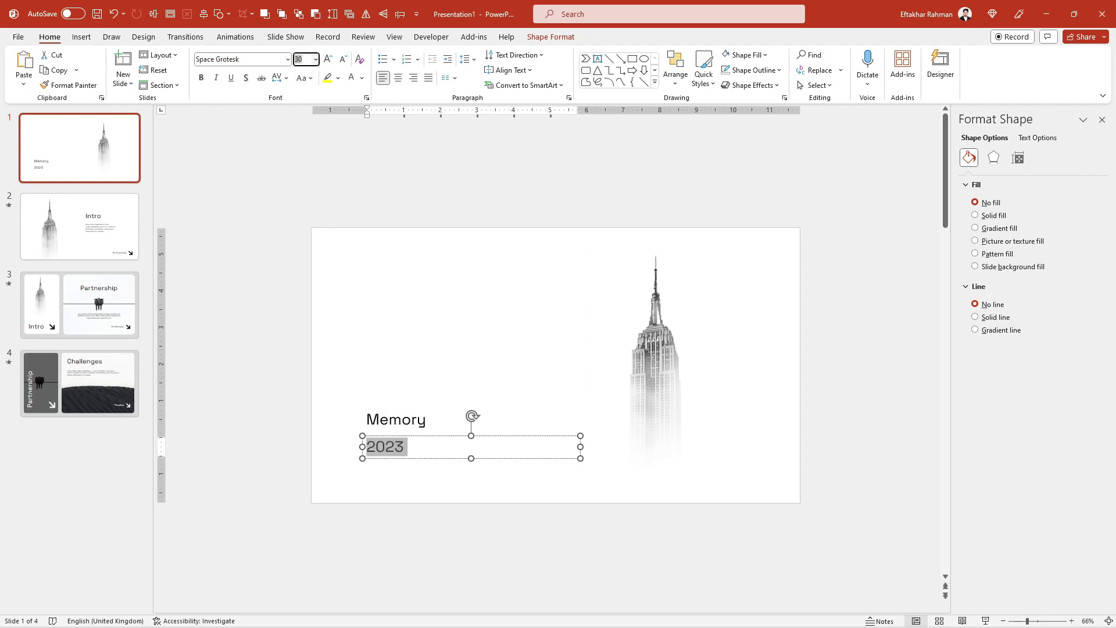
pyautogui.write('80')
pyautogui.press('Return')
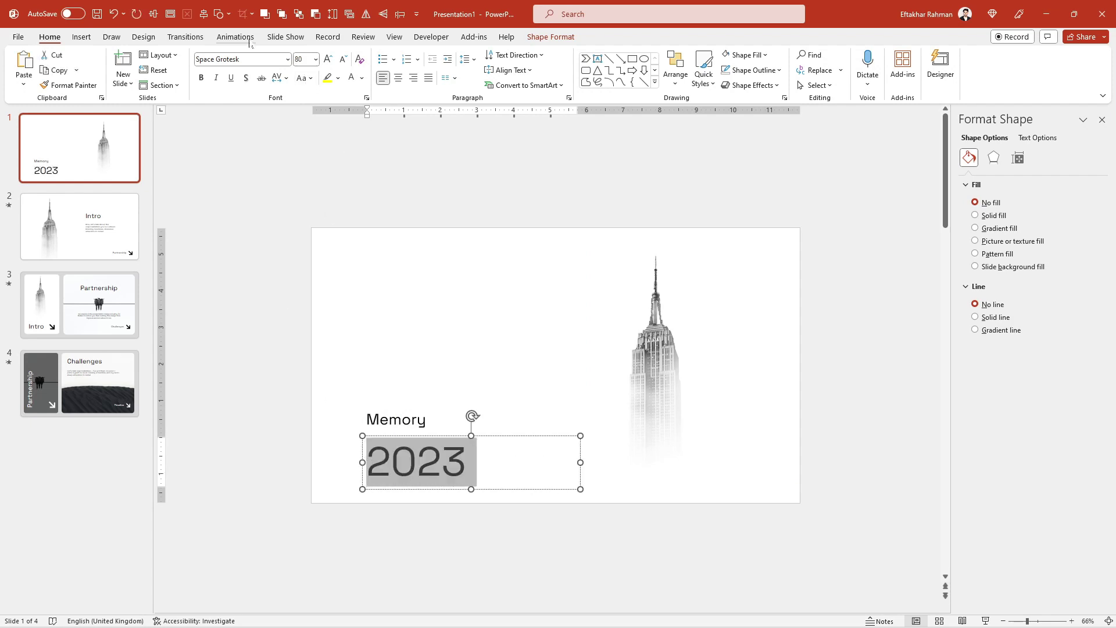
pyautogui.moveTo(386, 437); pyautogui.dragTo(387, 431)
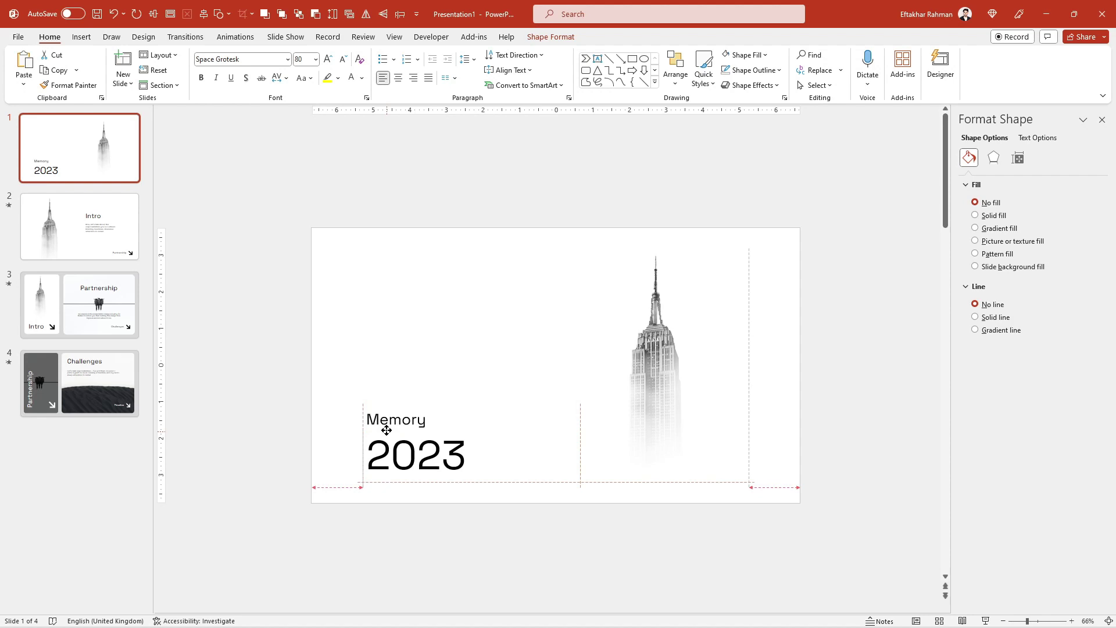
pyautogui.click(775, 481)
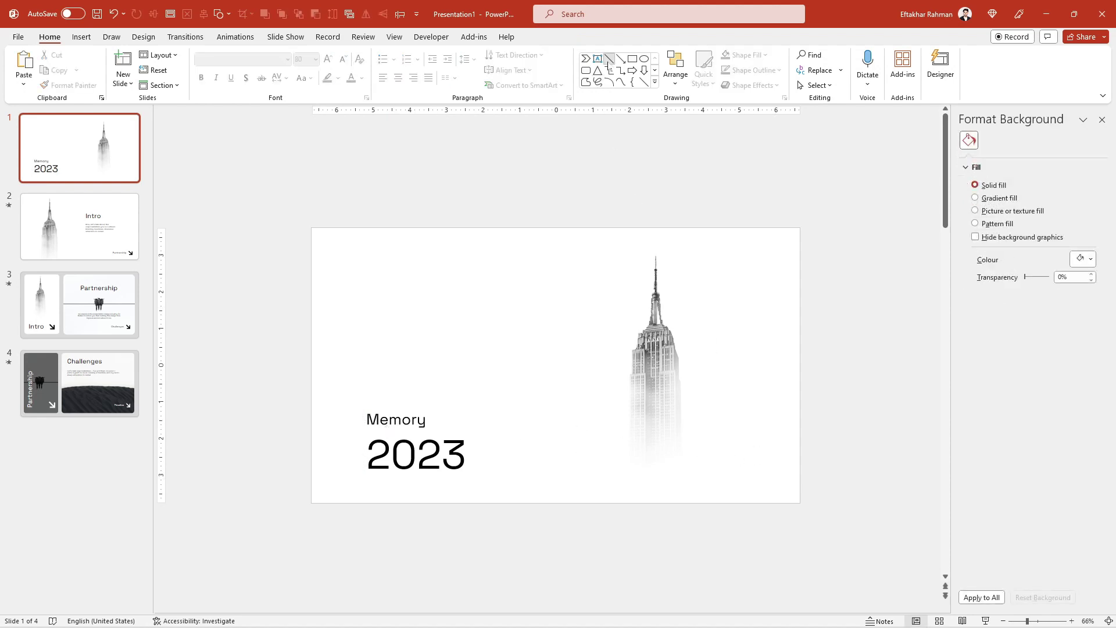
# - Draw a dark, solid horizontal line extending right from 2023
pyautogui.click(608, 60)
pyautogui.moveTo(479, 462); pyautogui.dragTo(800, 464)
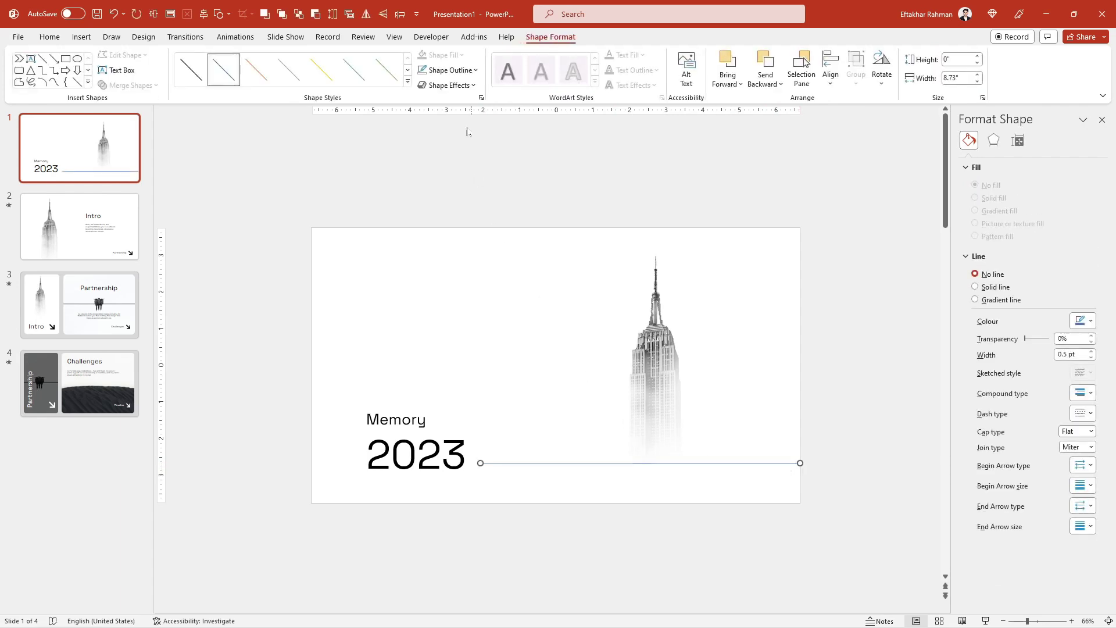
pyautogui.click(447, 70)
pyautogui.click(436, 115)
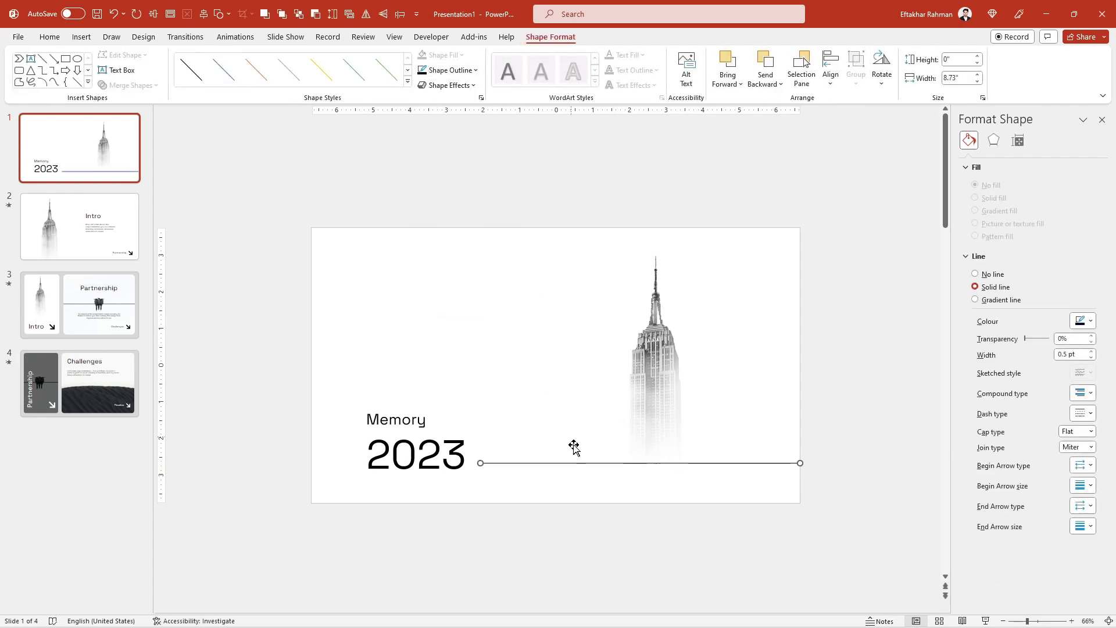
# - Narrow the 2023 box and copy Memory to the line's right end, retyped as 'Summary'
pyautogui.click(575, 459)
pyautogui.moveTo(580, 455); pyautogui.dragTo(480, 455)
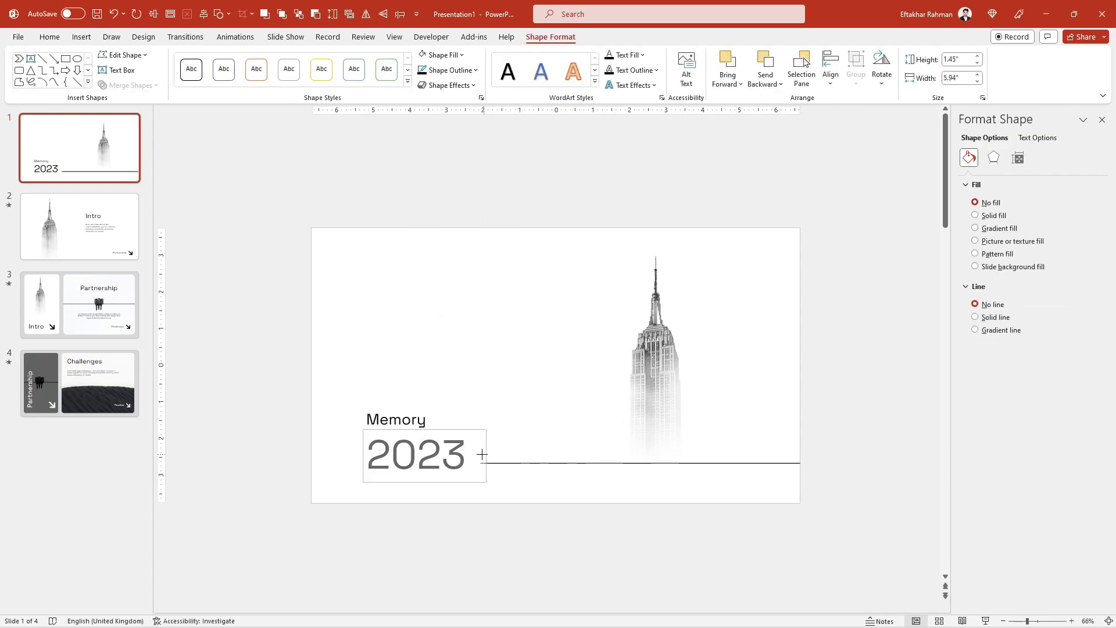
pyautogui.click(422, 419)
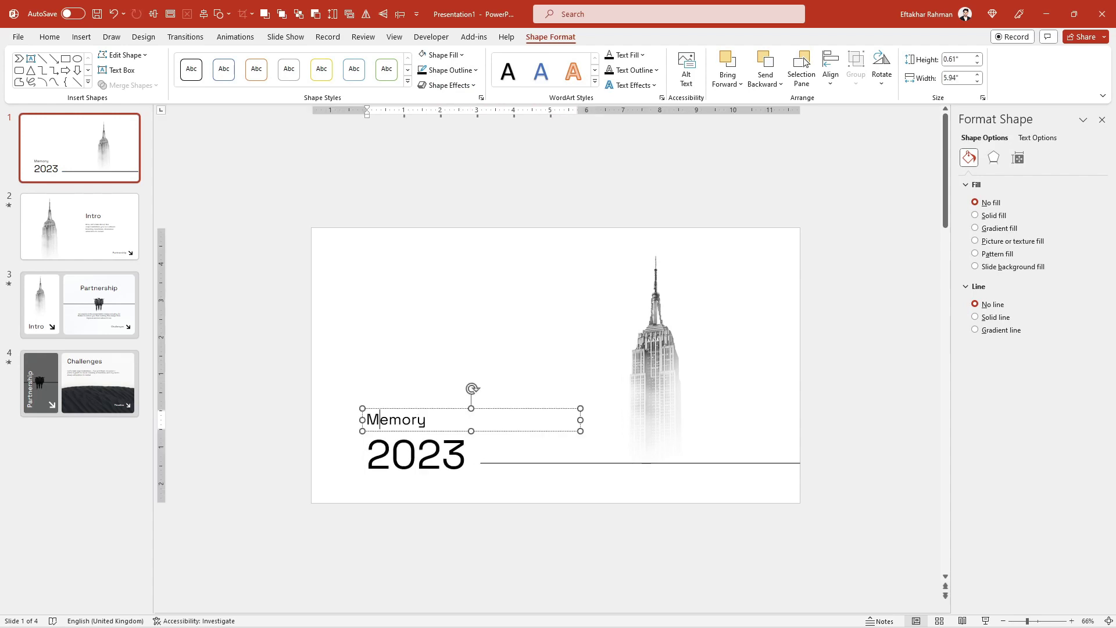
pyautogui.moveTo(381, 410)
pyautogui.mouseDown()
pyautogui.moveTo(721, 466)
pyautogui.moveTo(697, 467)
pyautogui.mouseUp()
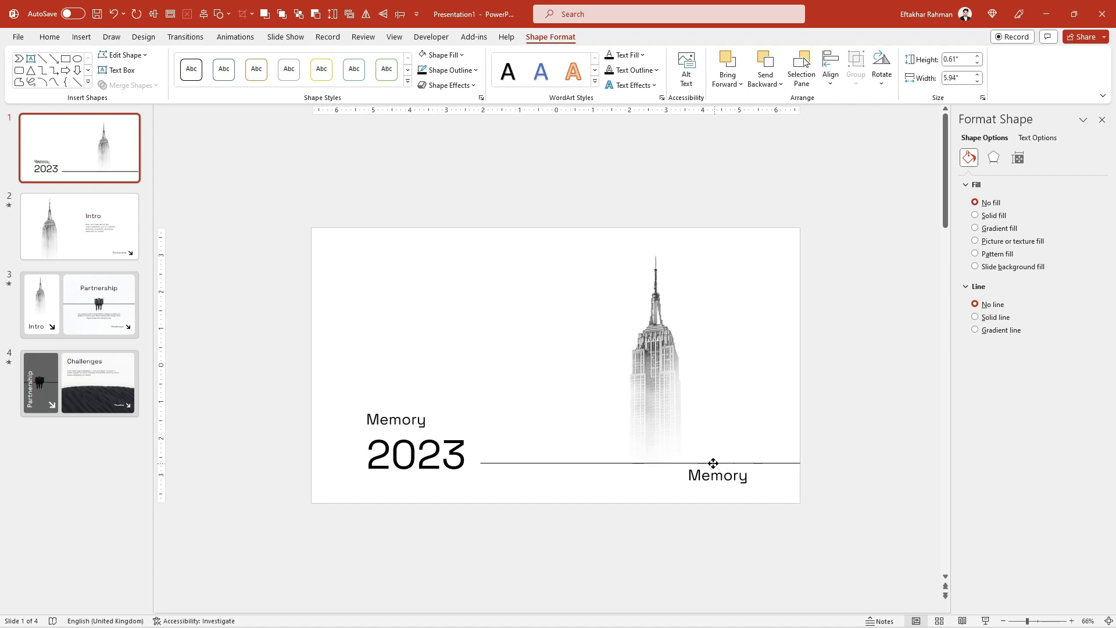
pyautogui.doubleClick(704, 480)
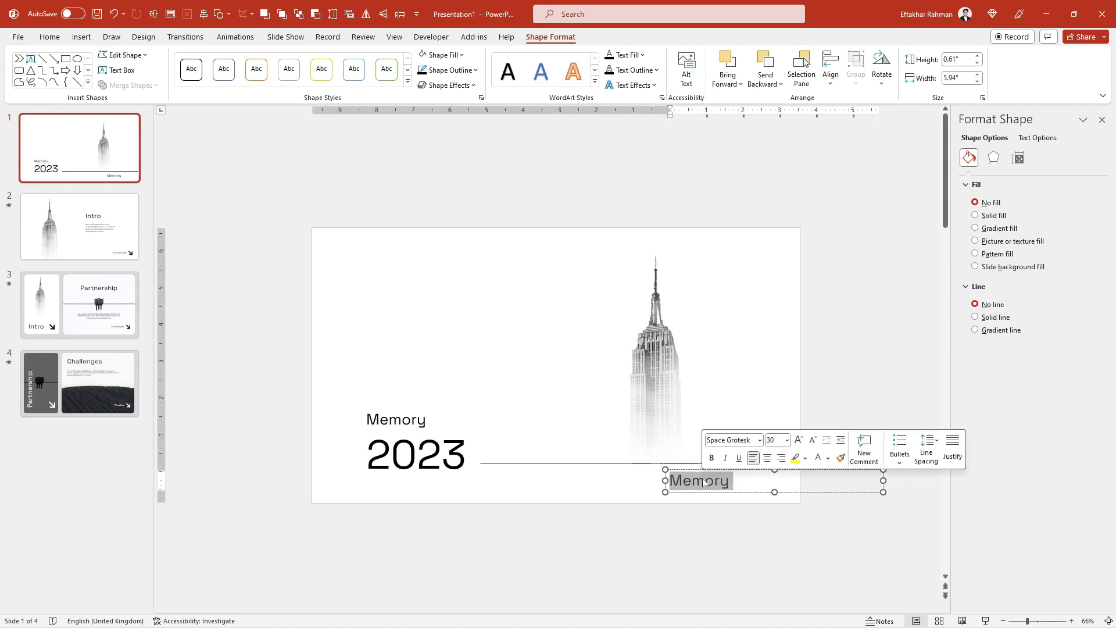
pyautogui.write('summa')
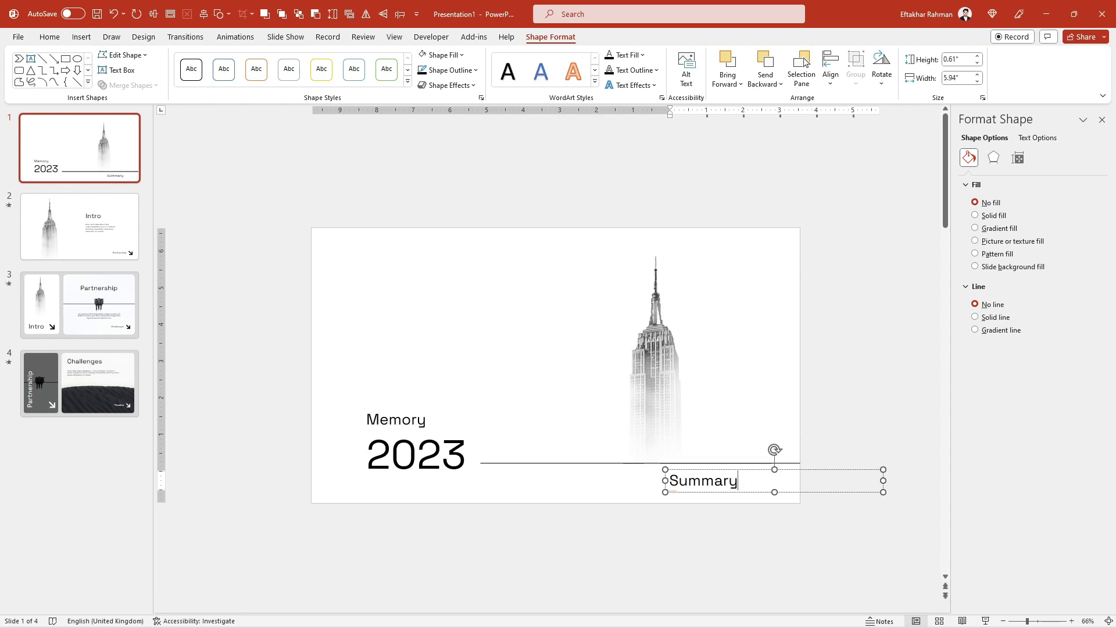
pyautogui.moveTo(883, 480); pyautogui.dragTo(742, 492)
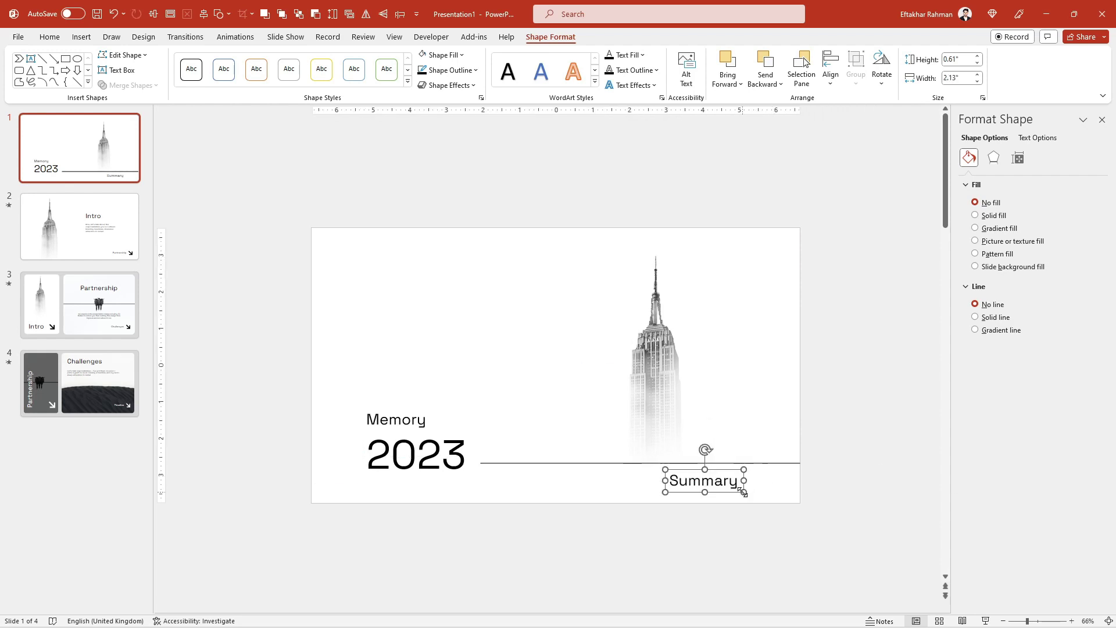
pyautogui.click(123, 235)
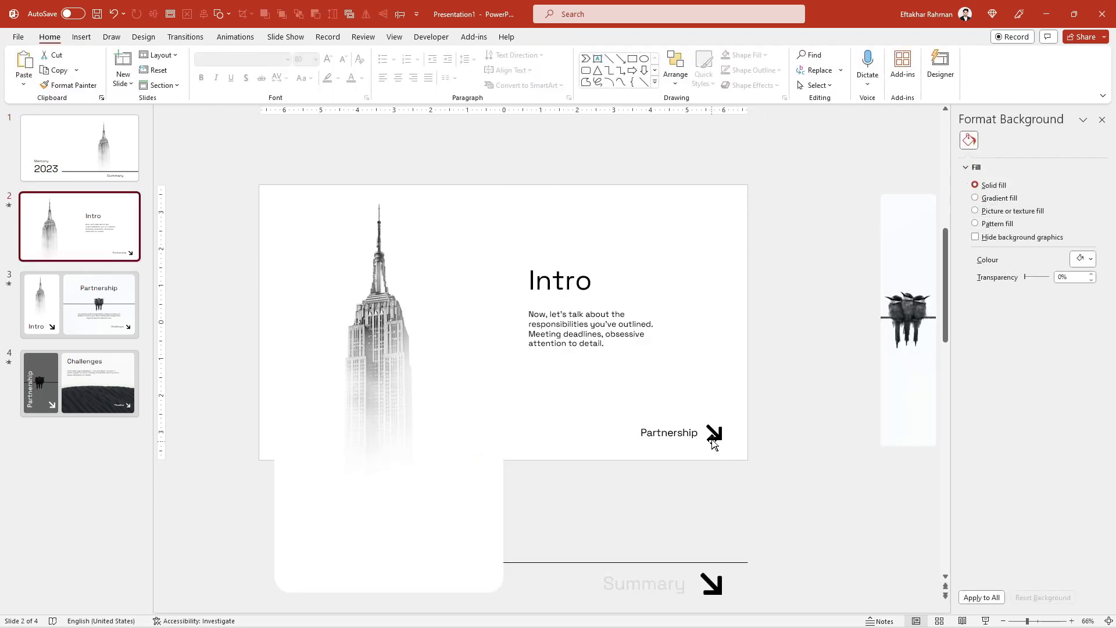
# - Copy the diagonal arrow from the Intro slide and paste it beside Summary on slide 1
pyautogui.click(714, 444)
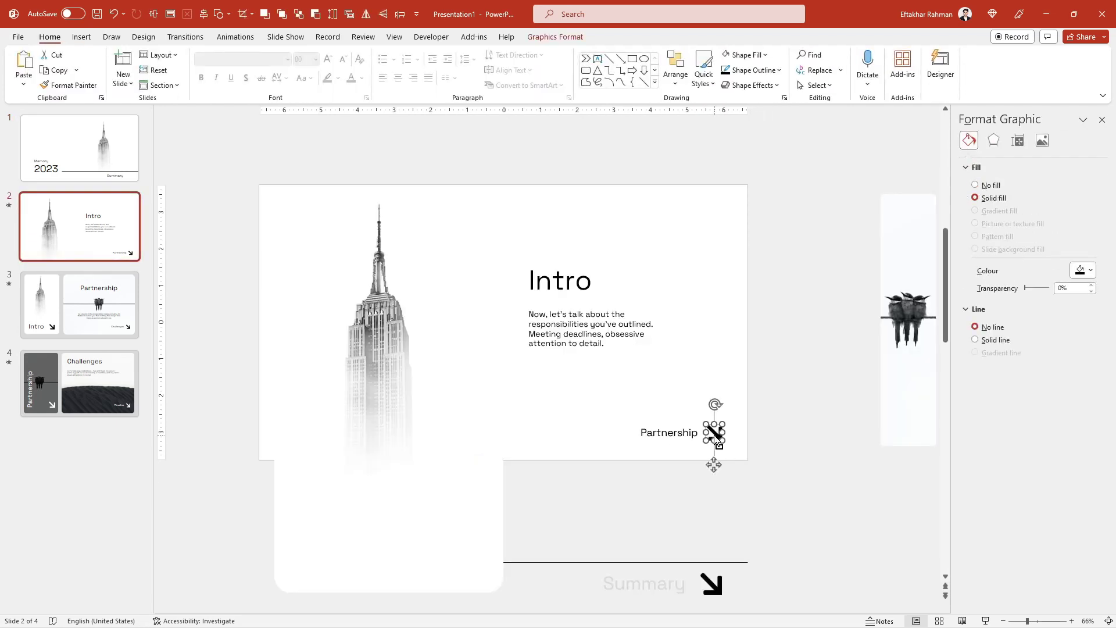
pyautogui.click(99, 167)
pyautogui.hotkey('ctrl', 'v')
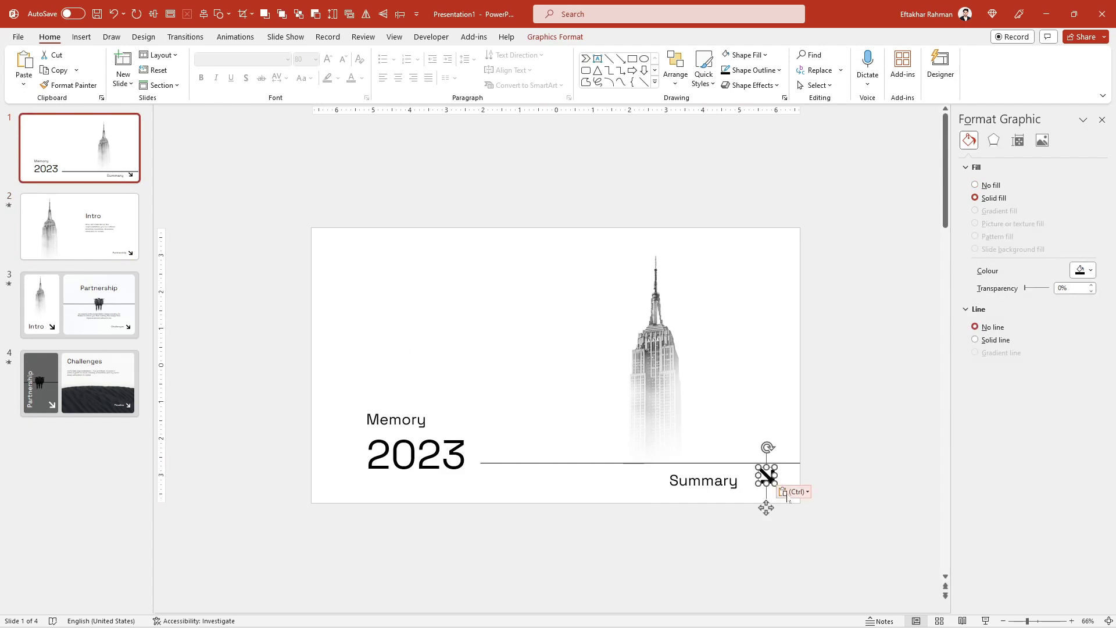
# - Shift the Summary label, line, skyscraper and the Memory/2023 boxes slightly up
pyautogui.moveTo(727, 492); pyautogui.dragTo(728, 486)
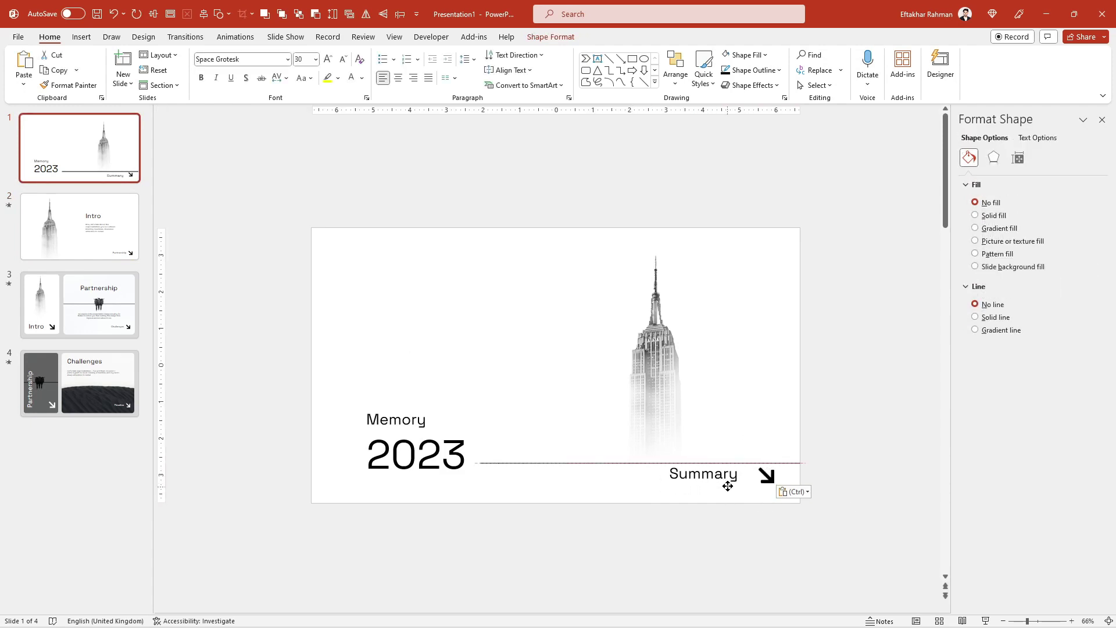
pyautogui.click(652, 462)
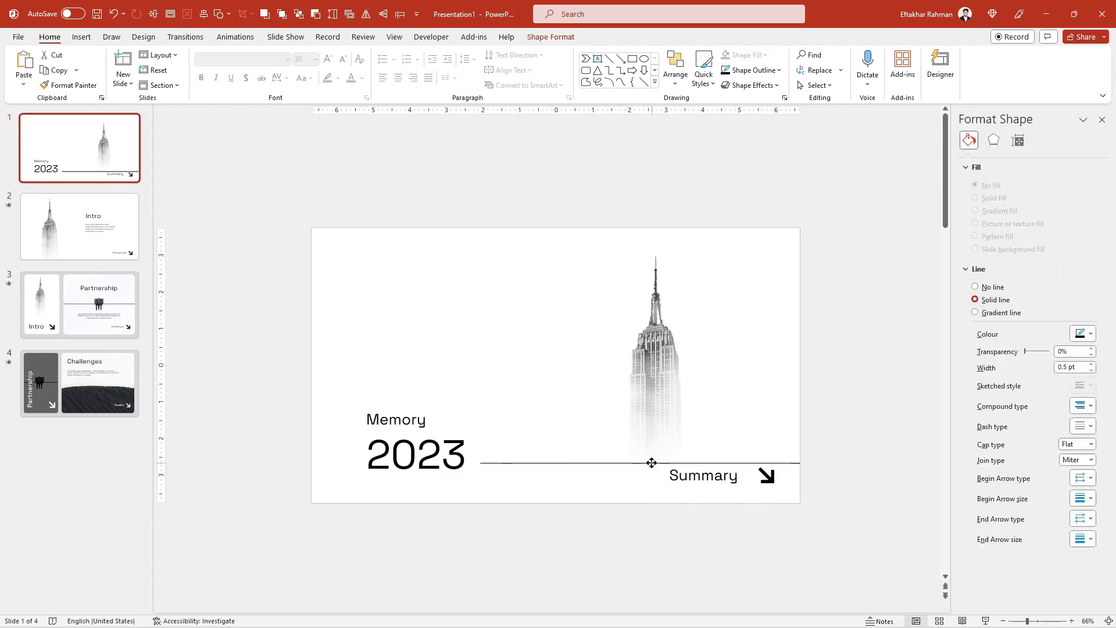
pyautogui.moveTo(651, 462); pyautogui.dragTo(651, 456)
pyautogui.moveTo(653, 409); pyautogui.dragTo(660, 399)
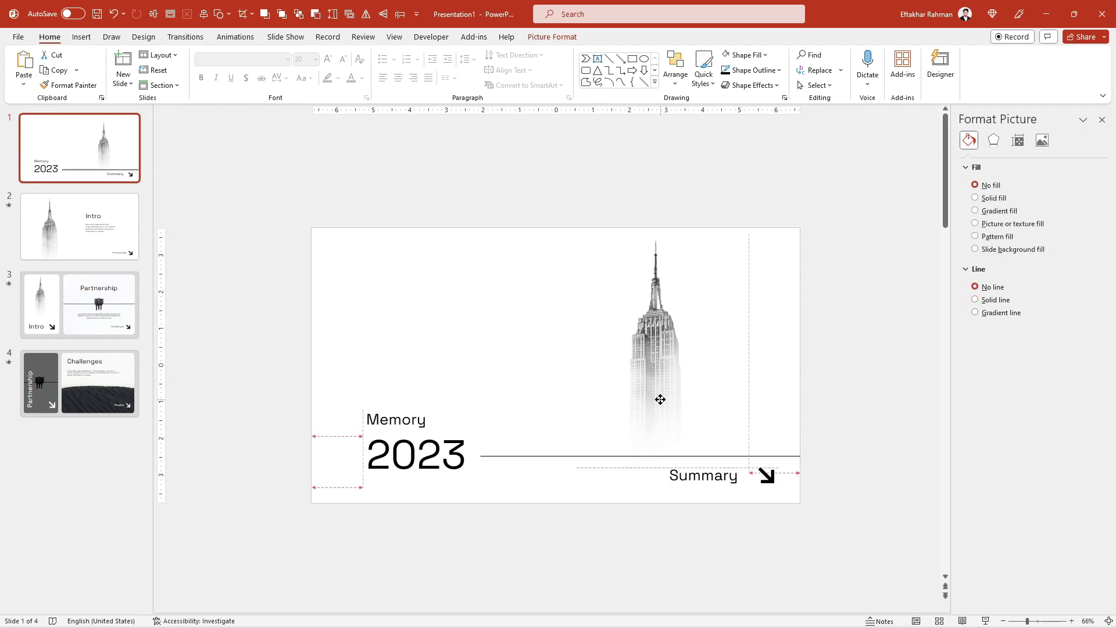
pyautogui.click(462, 457)
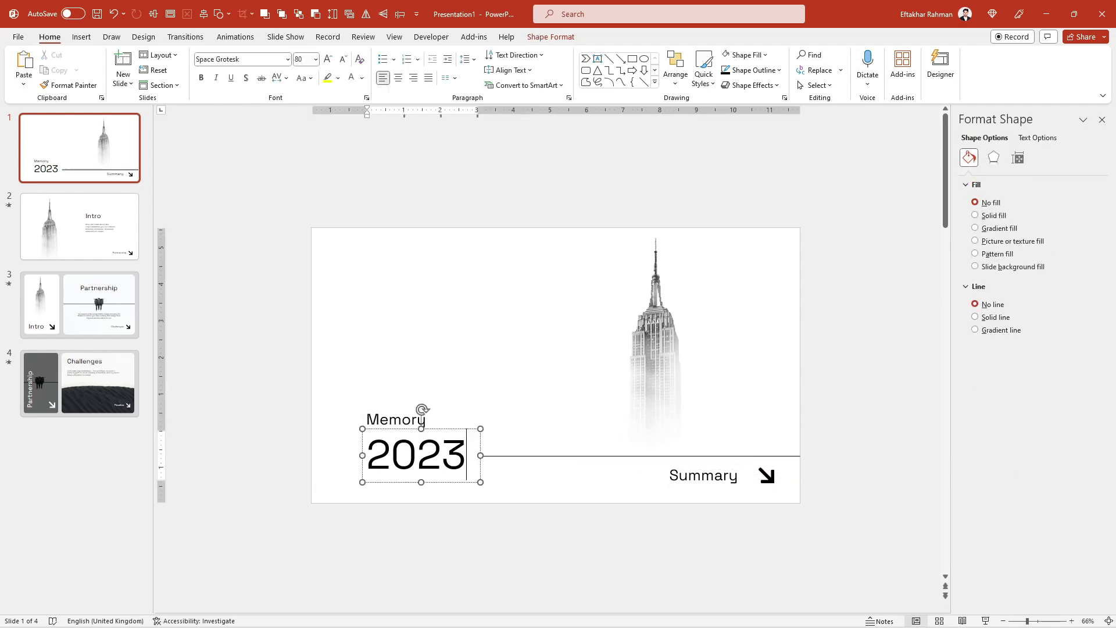
pyautogui.keyDown('shift'); pyautogui.click(384, 418); pyautogui.keyUp('shift')
pyautogui.moveTo(384, 418); pyautogui.dragTo(384, 401)
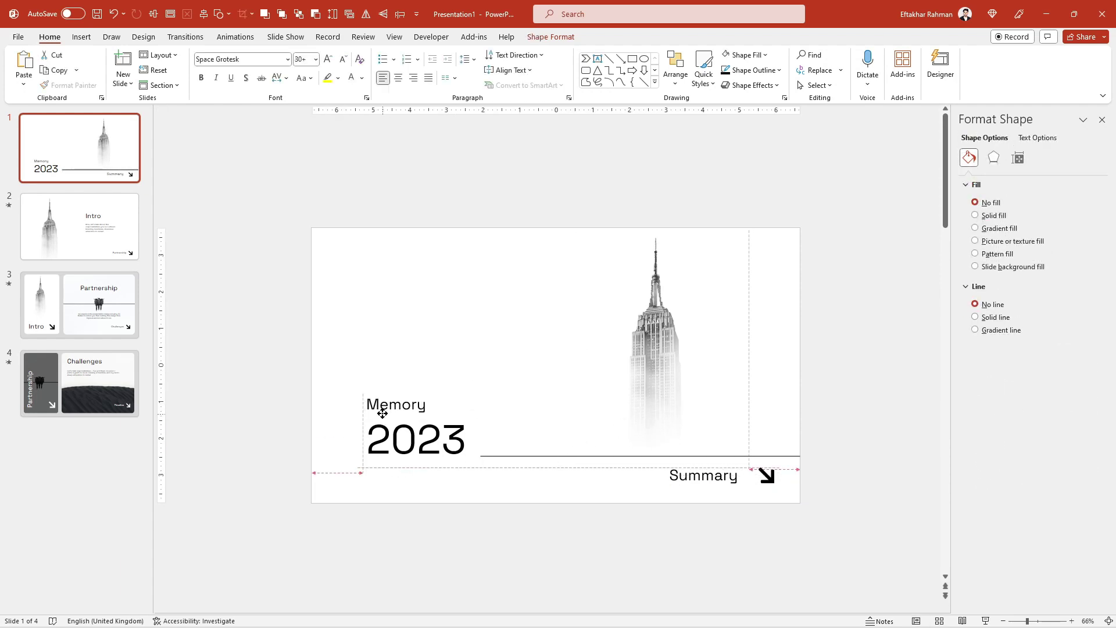
# - Recolour the Summary label's text light grey with Shape Format's Text Fill
pyautogui.click(572, 518)
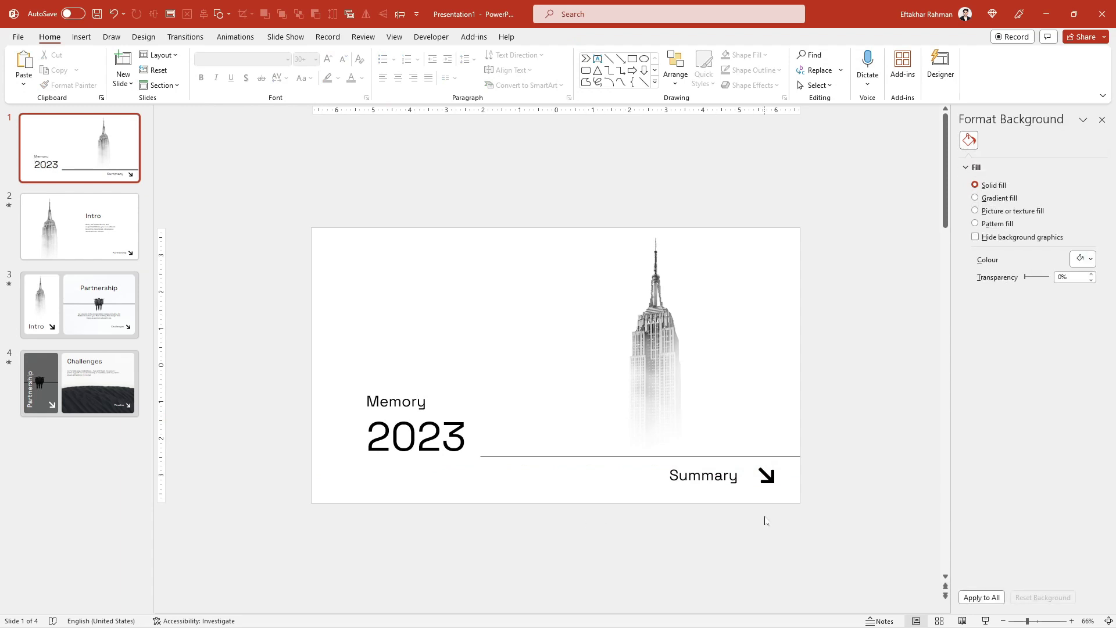
pyautogui.click(705, 474)
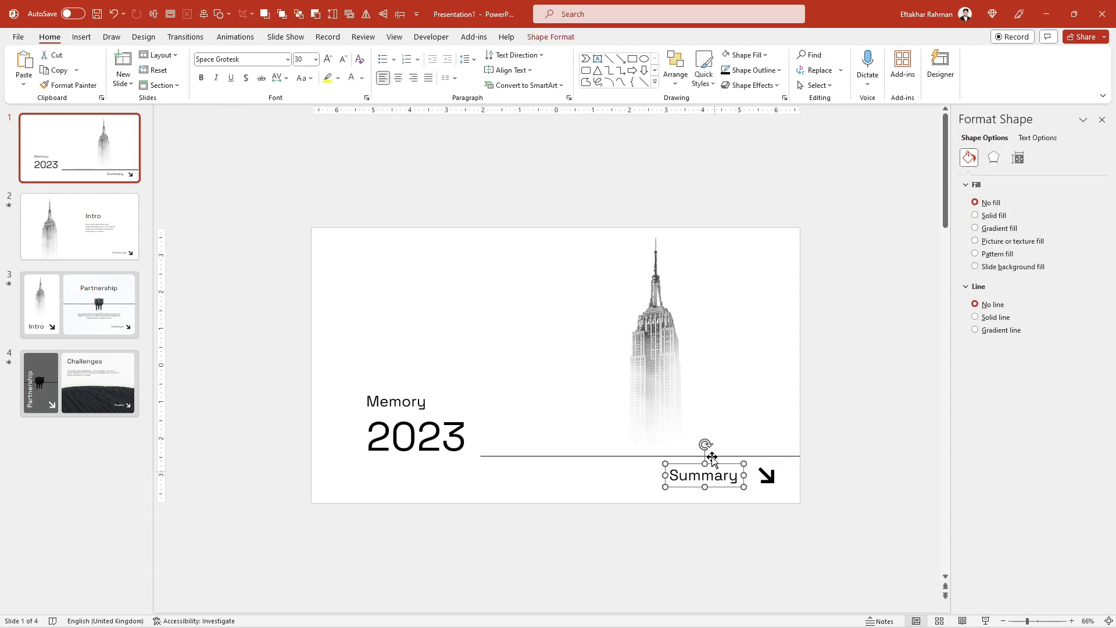
pyautogui.click(550, 36)
pyautogui.click(627, 55)
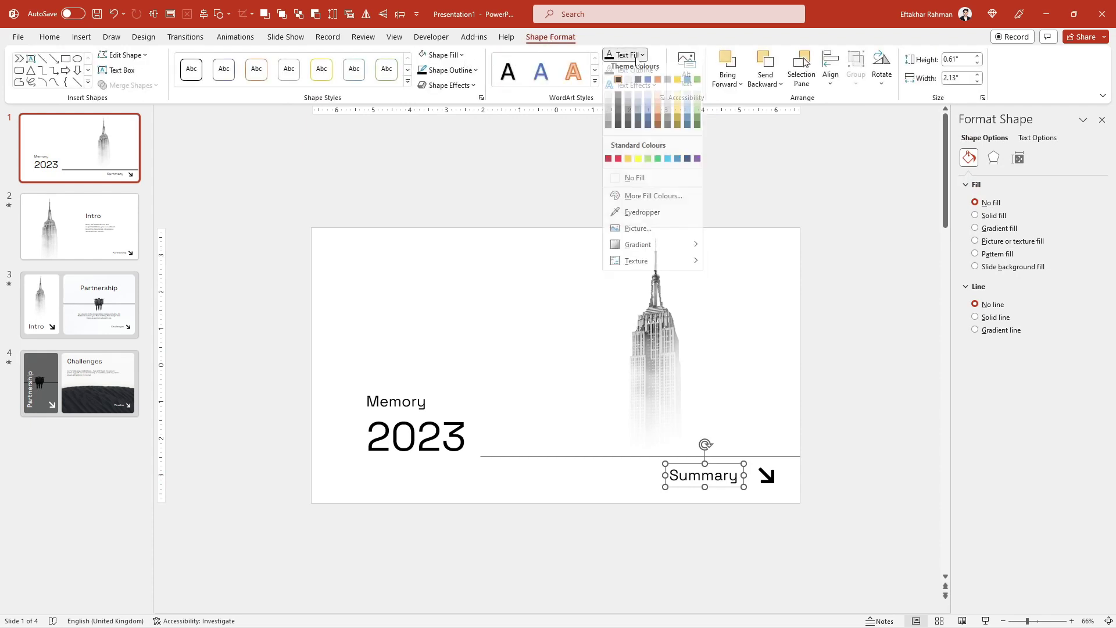
pyautogui.click(607, 126)
pyautogui.click(827, 326)
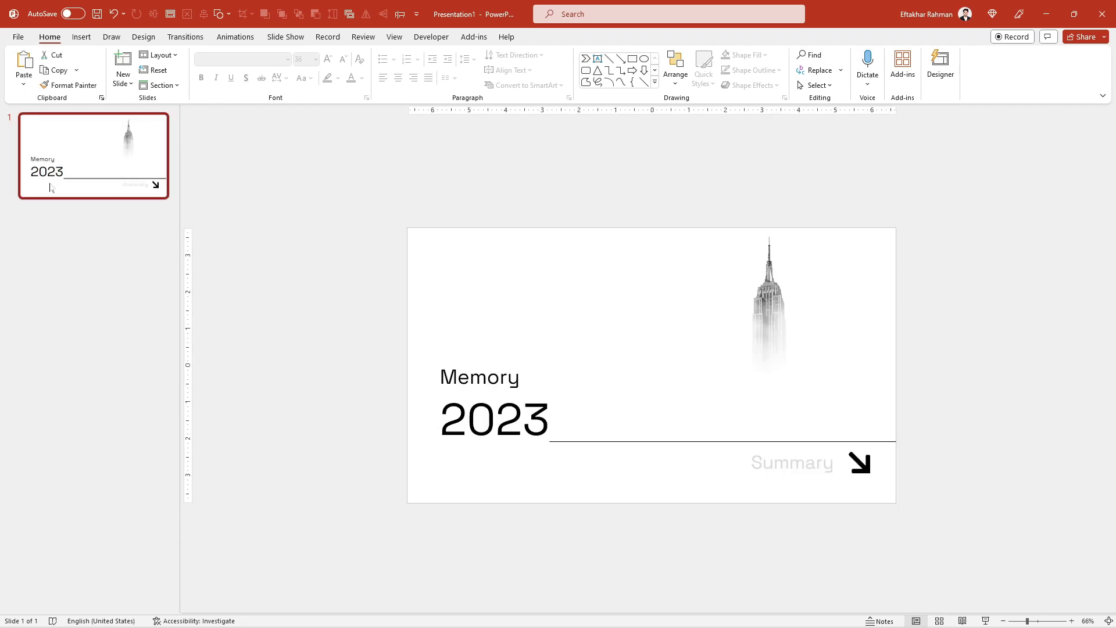
# - Duplicate the title slide and park its title text, line, Summary and arrow below the slide
pyautogui.hotkey('ctrl', 'd')
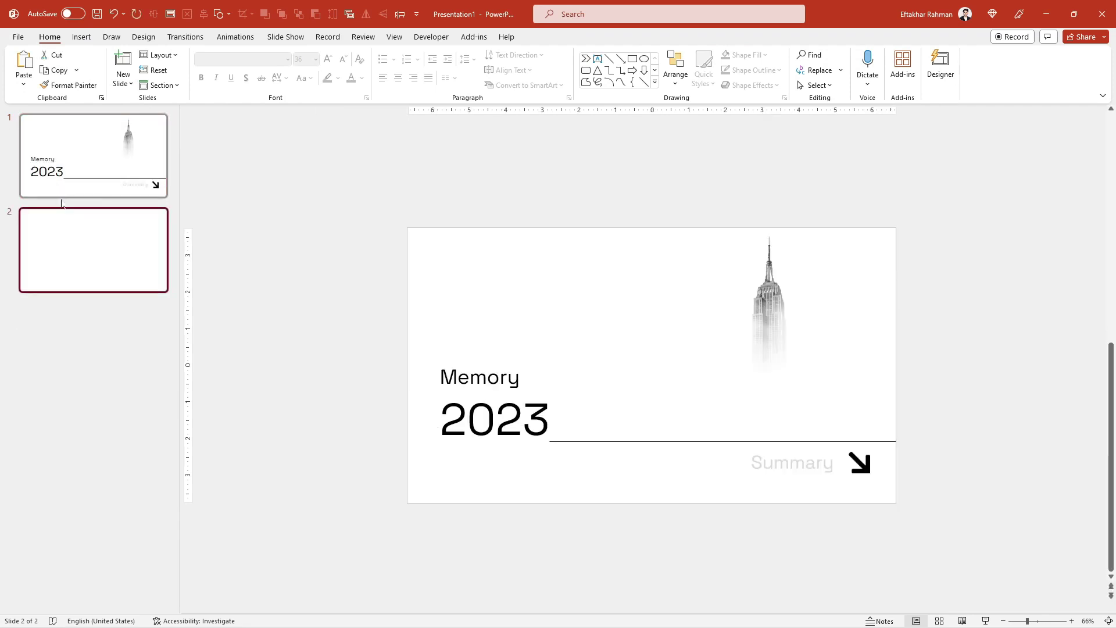
pyautogui.click(494, 419)
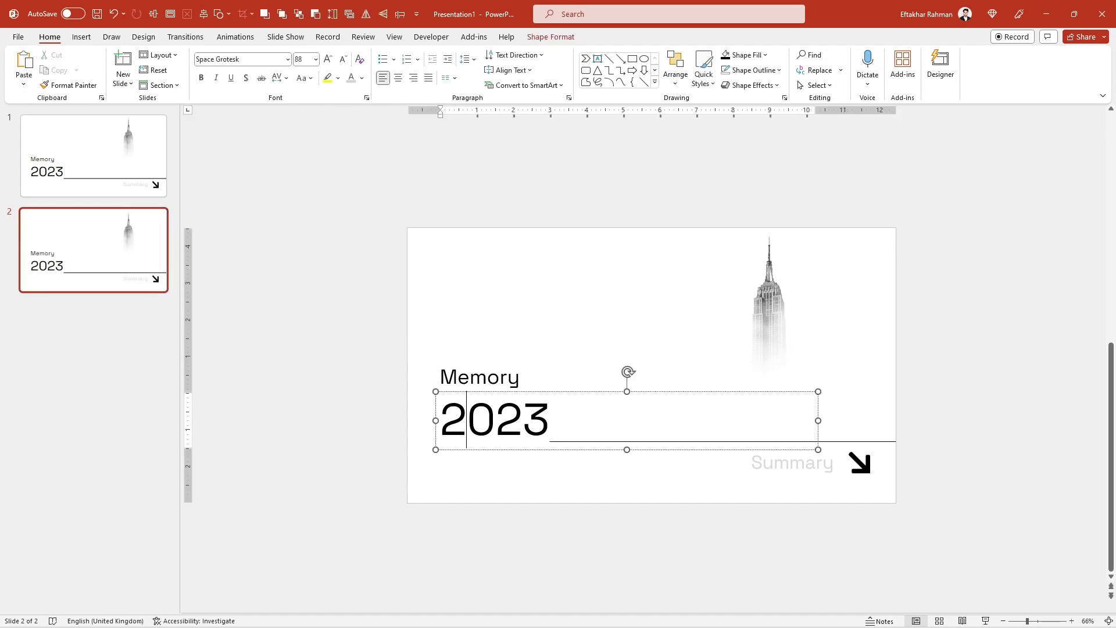
pyautogui.keyDown('shift'); pyautogui.click(471, 375); pyautogui.keyUp('shift')
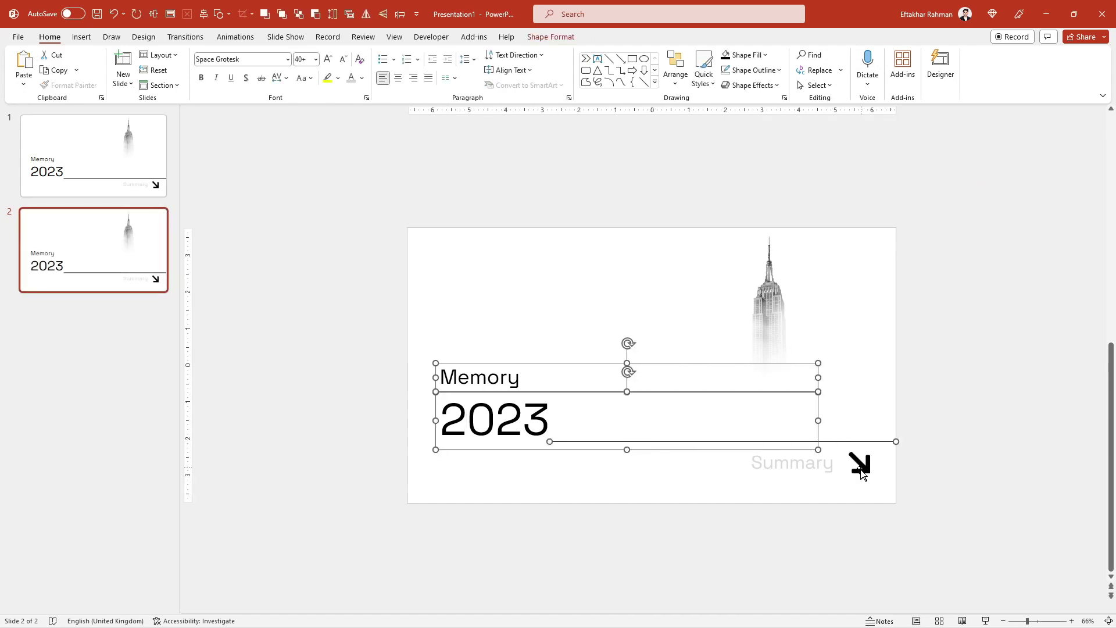
pyautogui.keyDown('shift'); pyautogui.click(809, 467); pyautogui.keyUp('shift')
pyautogui.keyDown('shift'); pyautogui.click(861, 470); pyautogui.keyUp('shift')
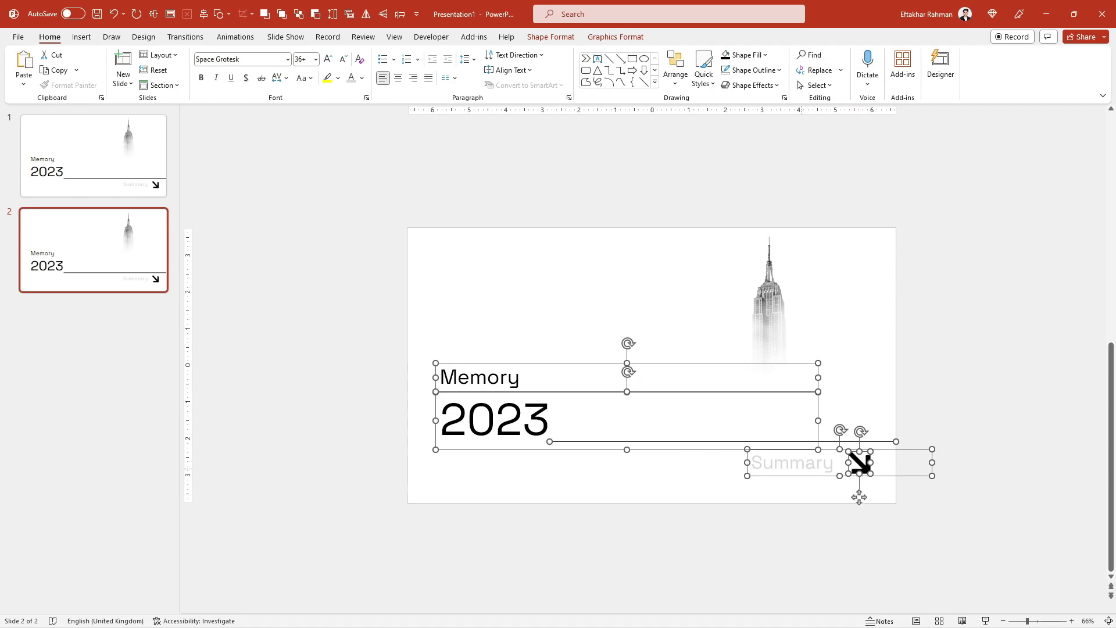
pyautogui.keyDown('shift'); pyautogui.click(770, 326); pyautogui.keyUp('shift')
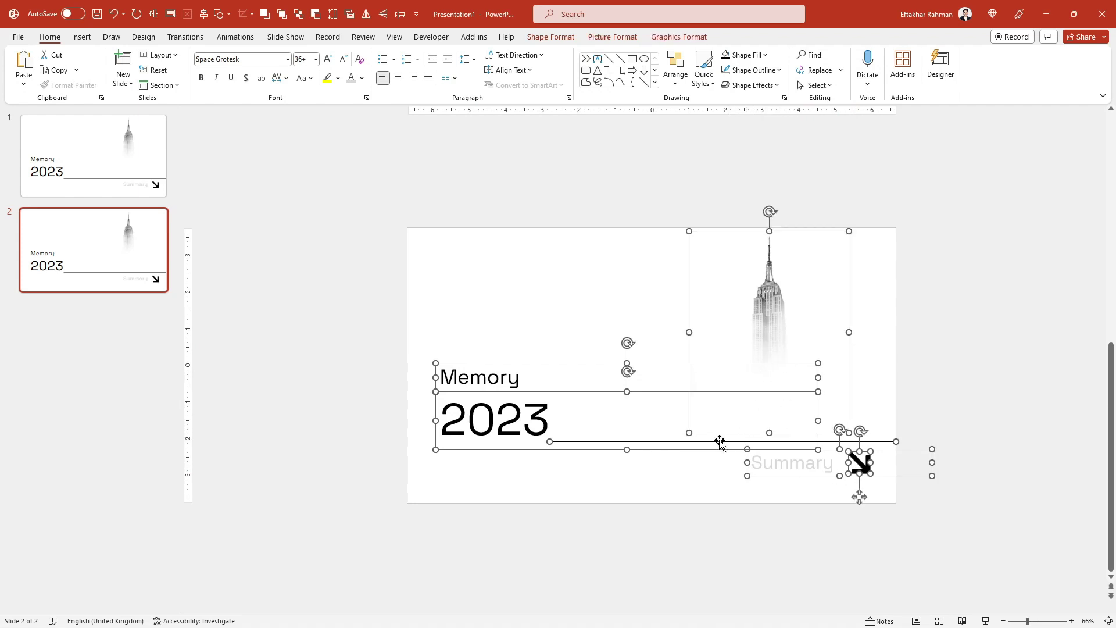
pyautogui.scroll(-2, 675, 451)
pyautogui.scroll(-2, 671, 452)
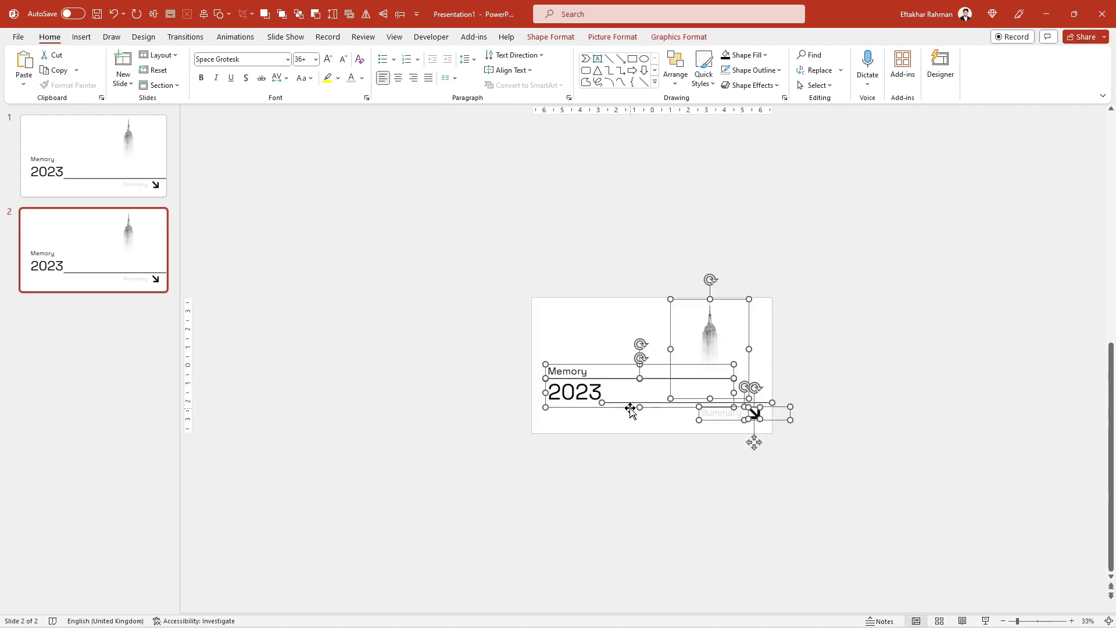
pyautogui.moveTo(628, 409); pyautogui.dragTo(589, 407)
pyautogui.hotkey('ctrl', 'z')
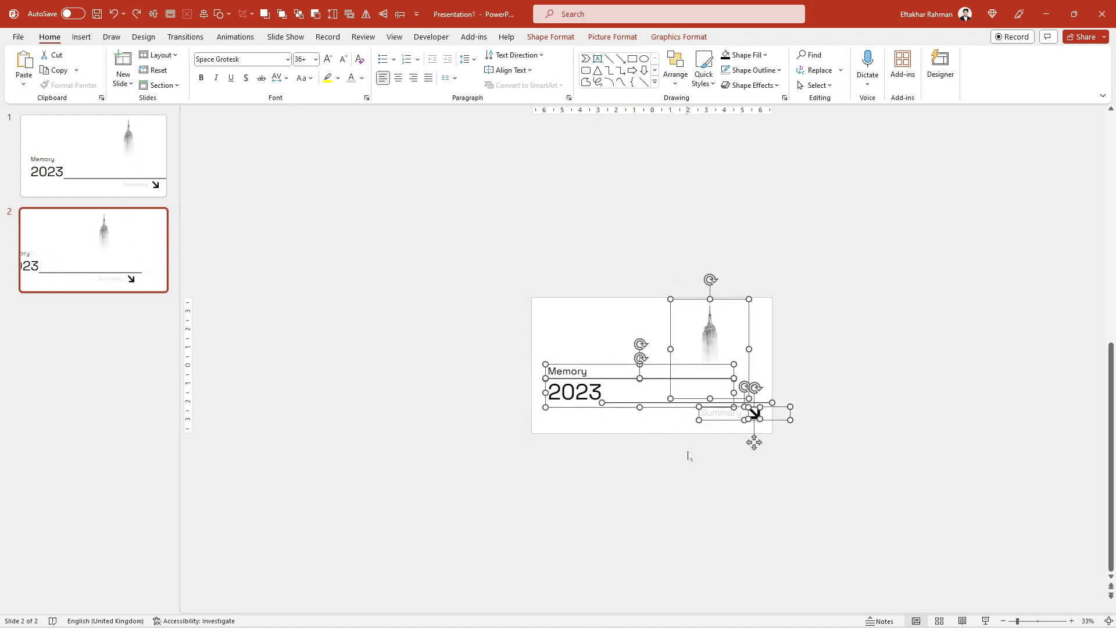
pyautogui.keyDown('shift'); pyautogui.click(720, 355); pyautogui.keyUp('shift')
pyautogui.moveTo(667, 403); pyautogui.dragTo(674, 485)
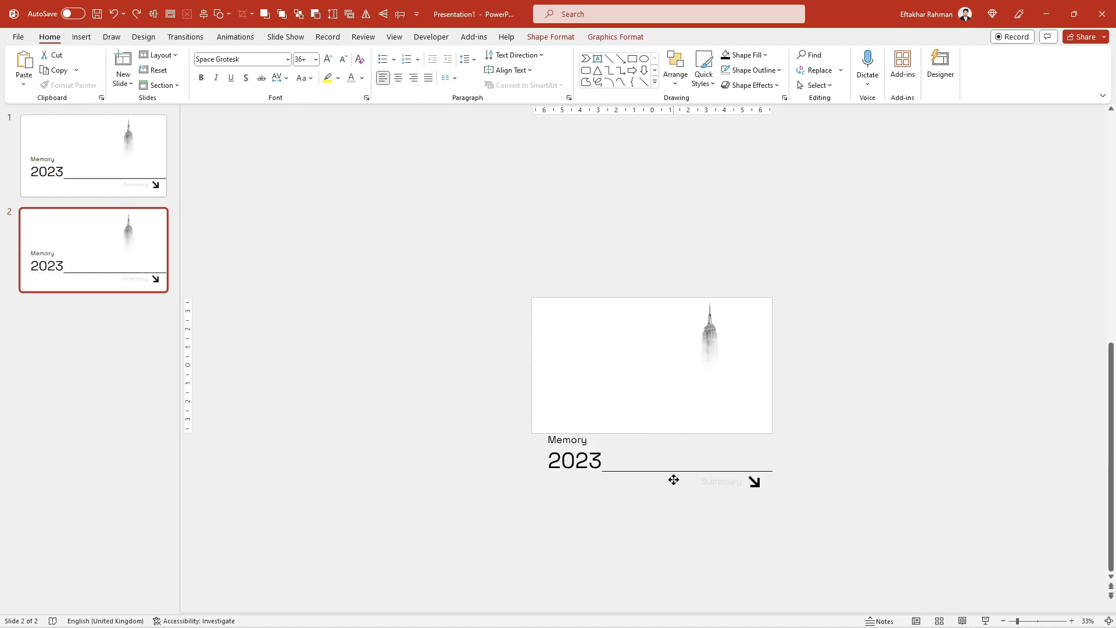
# - Move the skyscraper picture to the slide's left side and enlarge it to fill the slide's height
pyautogui.click(710, 369)
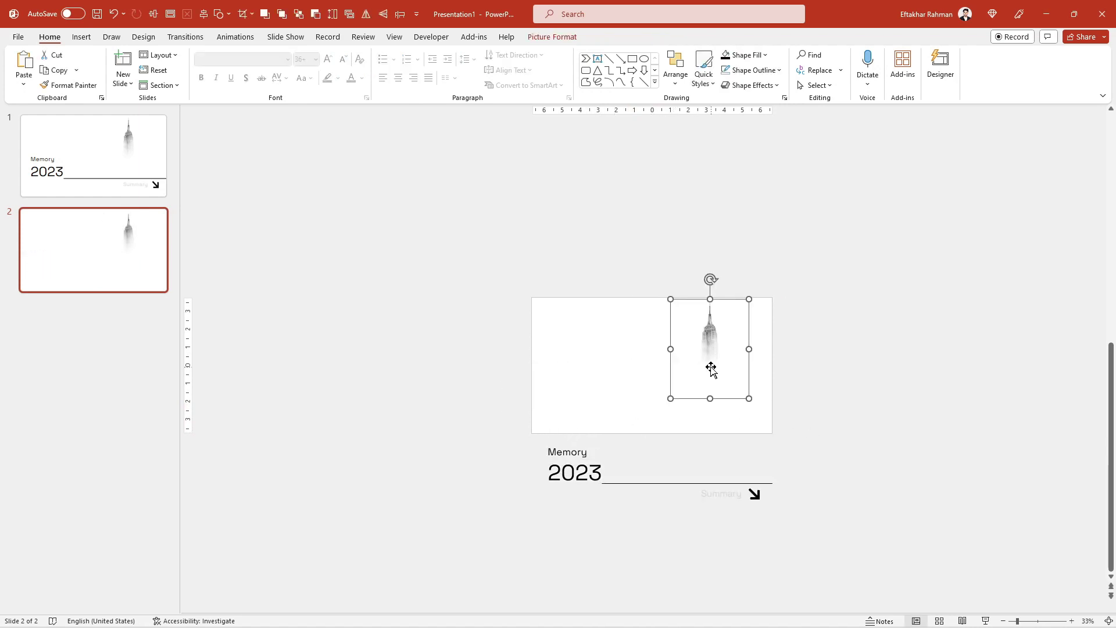
pyautogui.moveTo(706, 365); pyautogui.dragTo(572, 374)
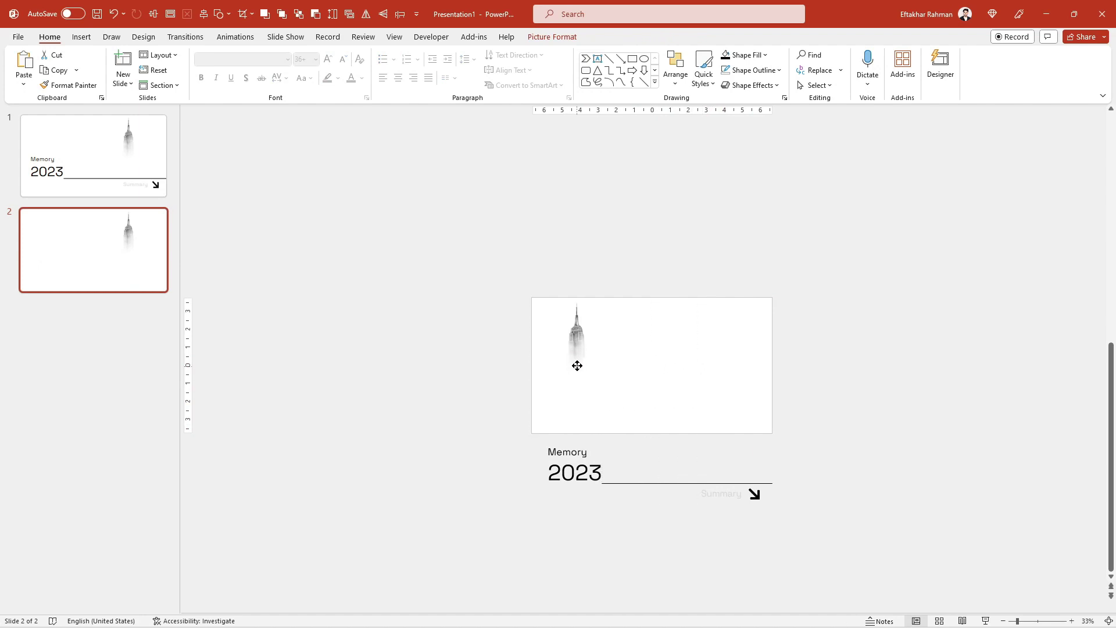
pyautogui.moveTo(573, 373); pyautogui.dragTo(617, 364)
pyautogui.moveTo(576, 396)
pyautogui.mouseDown()
pyautogui.moveTo(544, 431)
pyautogui.moveTo(572, 405)
pyautogui.mouseUp()
pyautogui.click(640, 300)
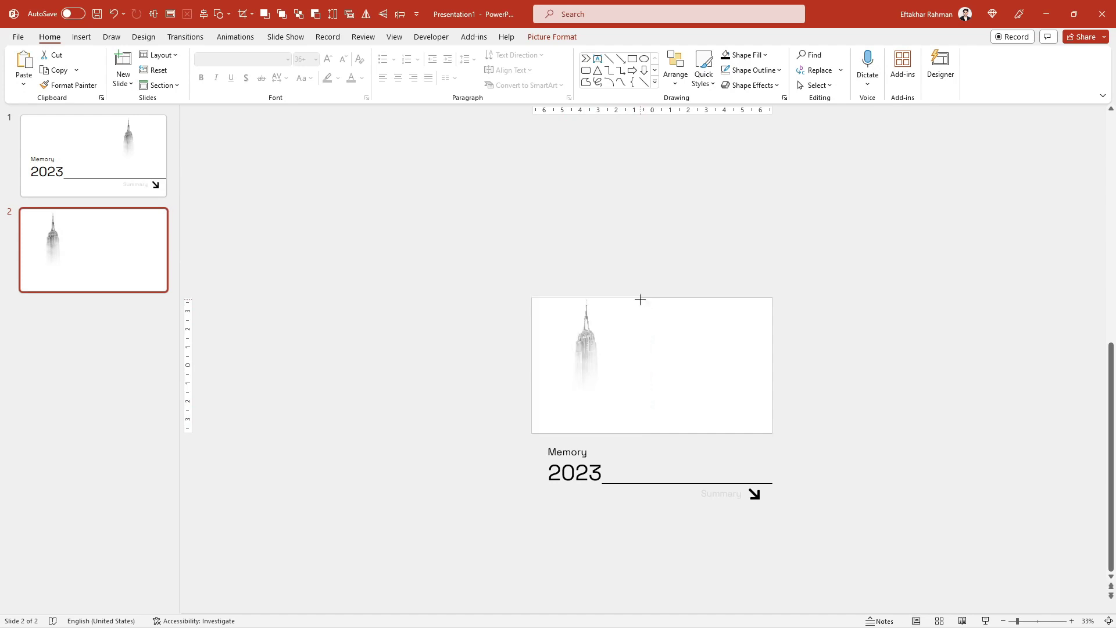
pyautogui.scroll(2, 605, 389)
pyautogui.scroll(1, 604, 389)
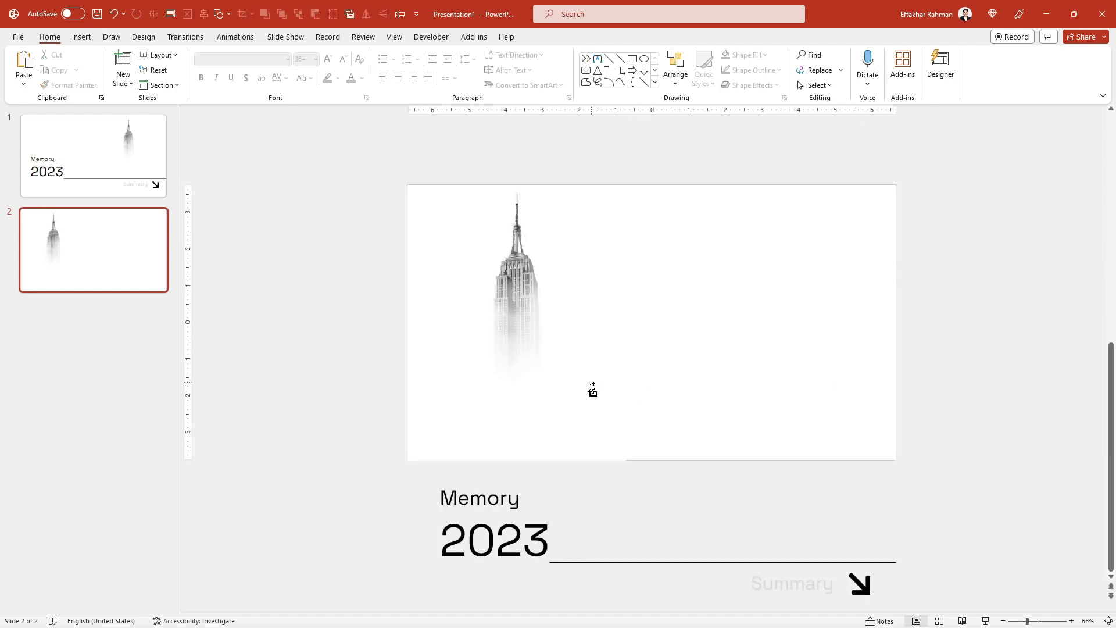
pyautogui.click(563, 427)
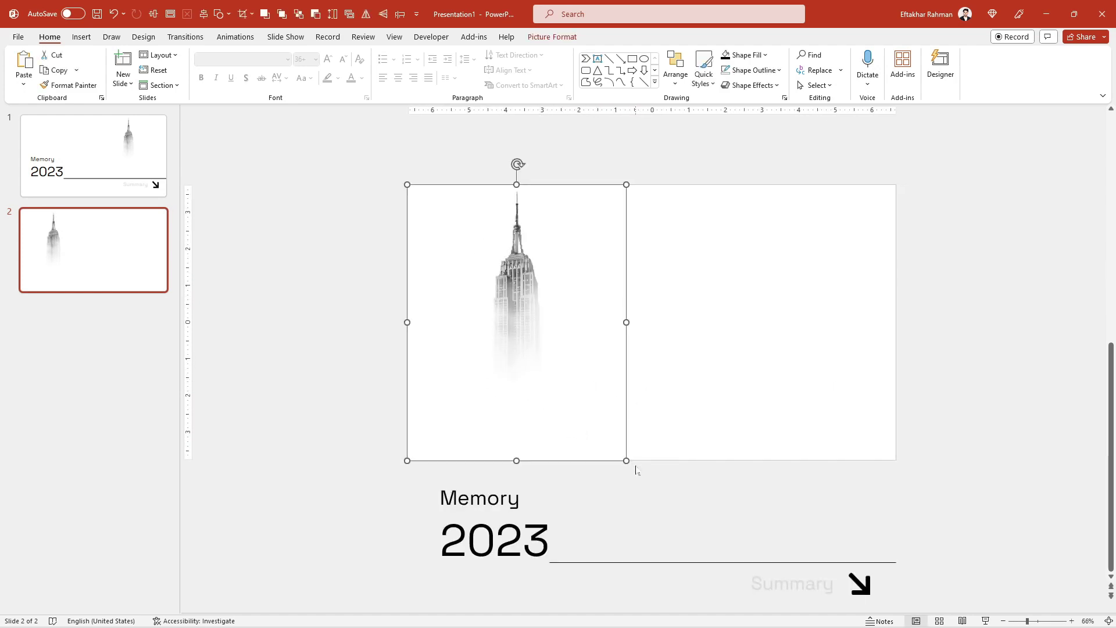
pyautogui.moveTo(624, 459); pyautogui.dragTo(624, 459)
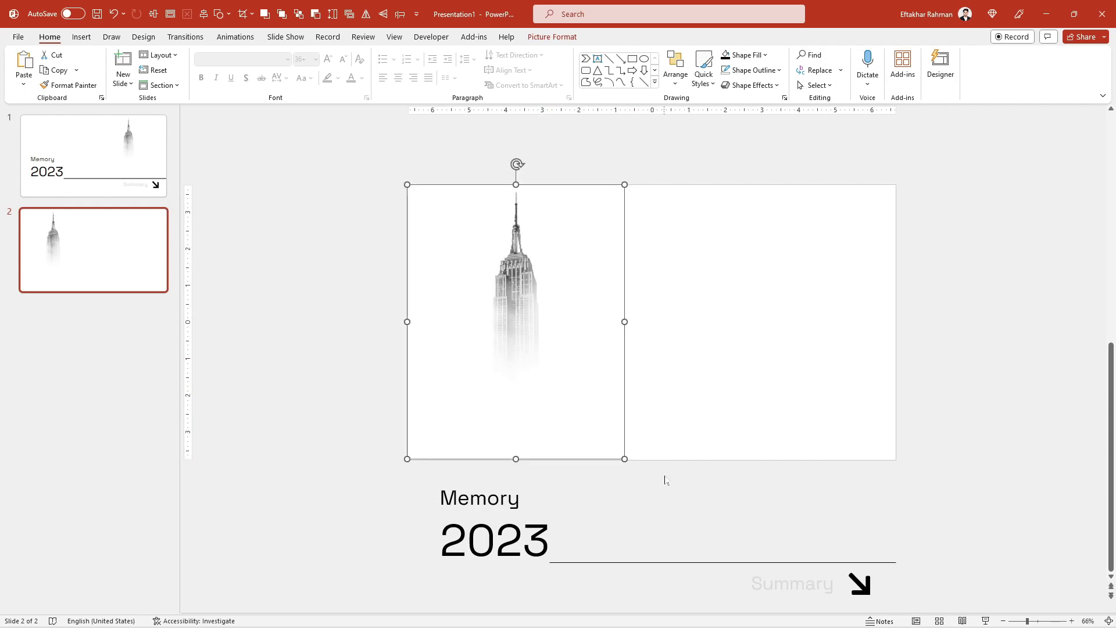
pyautogui.click(662, 478)
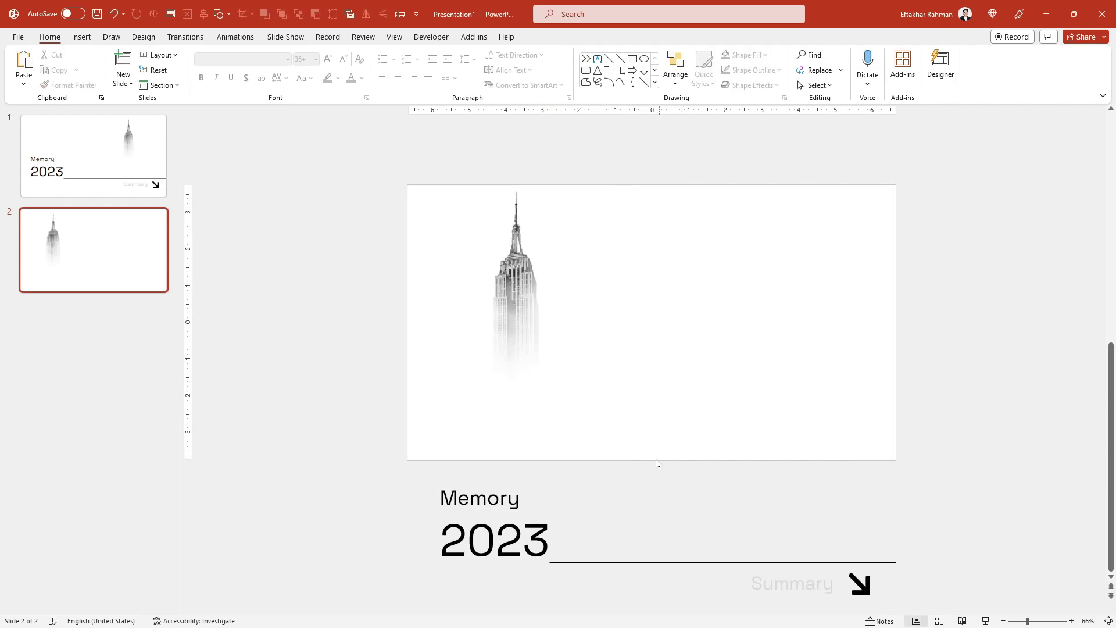
pyautogui.click(596, 59)
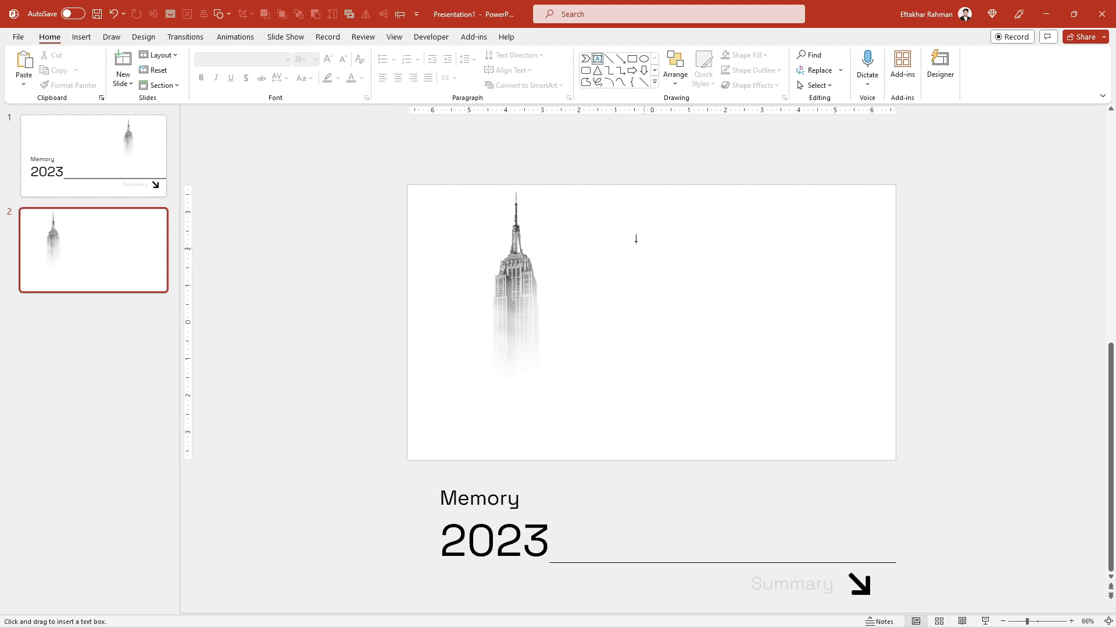
# - Draw a text box right of the skyscraper with 'Intro' in Space Grotesk at 40 pt
pyautogui.moveTo(615, 228); pyautogui.dragTo(880, 302)
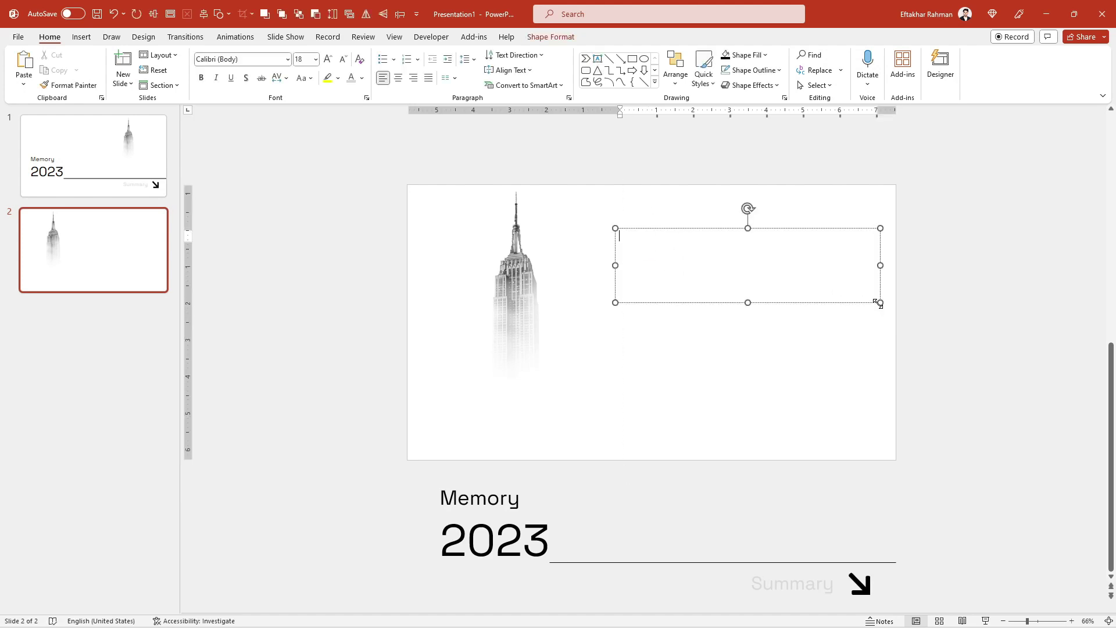
pyautogui.write('Intro')
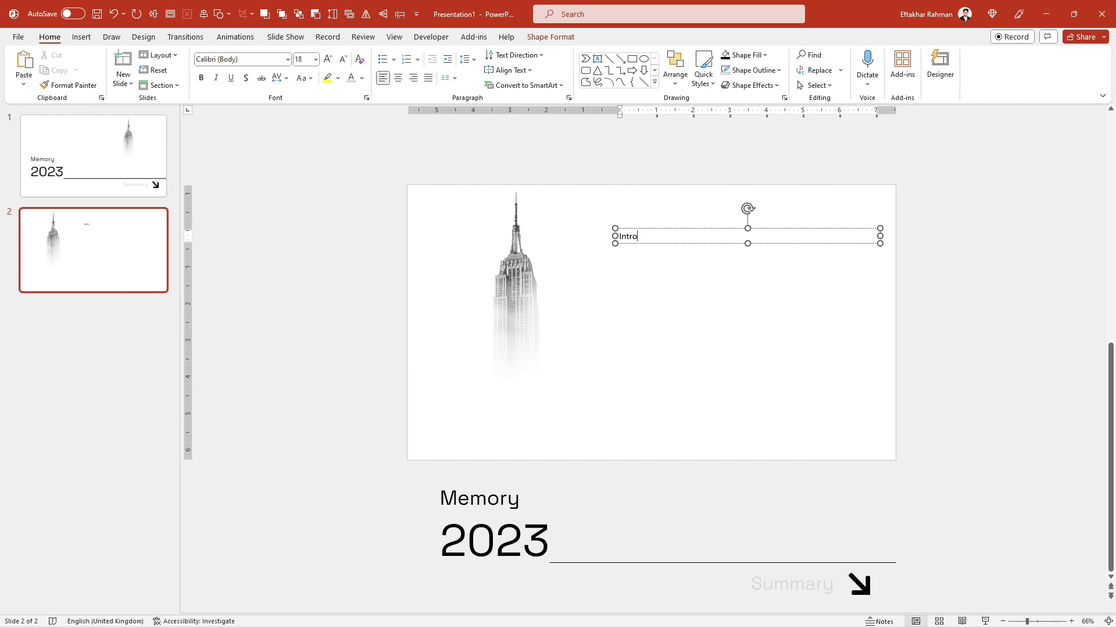
pyautogui.hotkey('ctrl', 'a')
pyautogui.hotkey('alt', 'h')
pyautogui.press('f')
pyautogui.press('f')
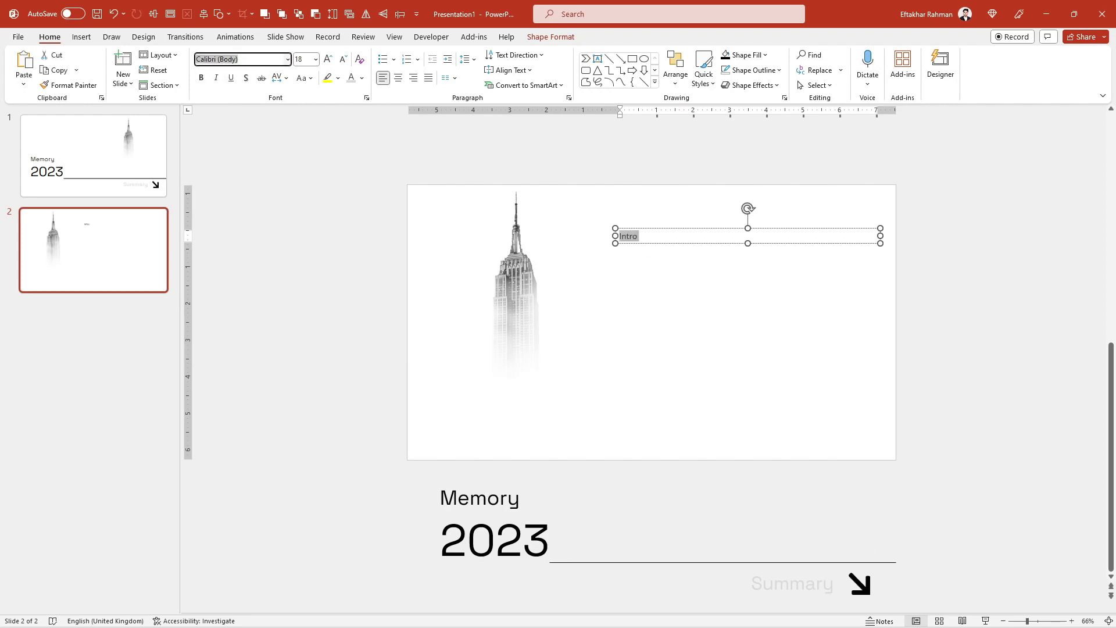
pyautogui.write('Space Grotesk')
pyautogui.press('Return')
pyautogui.write('40')
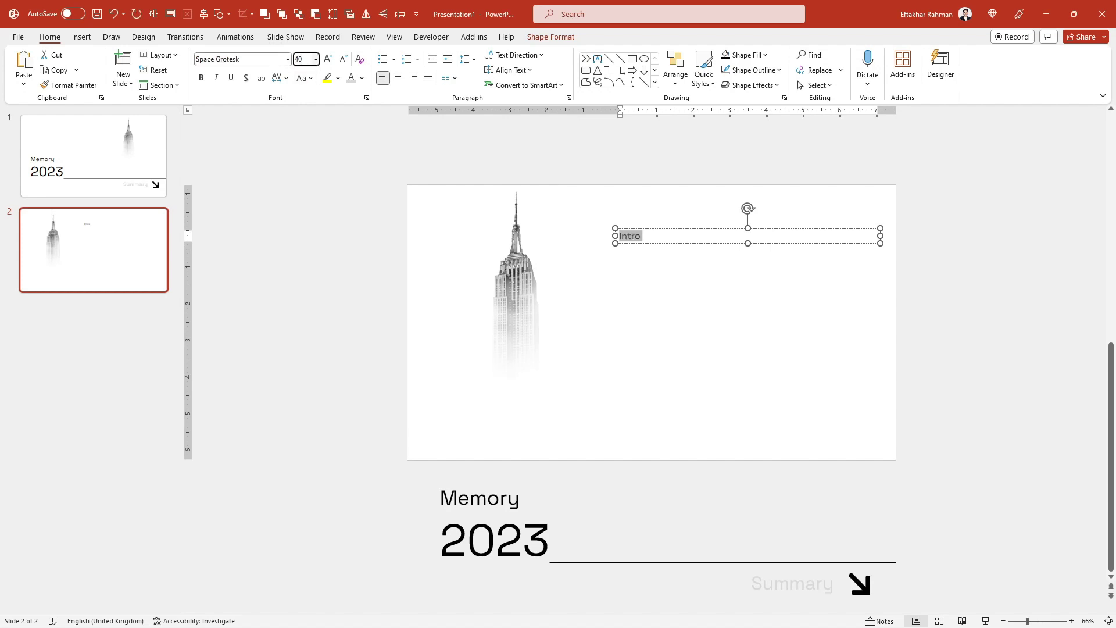
pyautogui.press('Return')
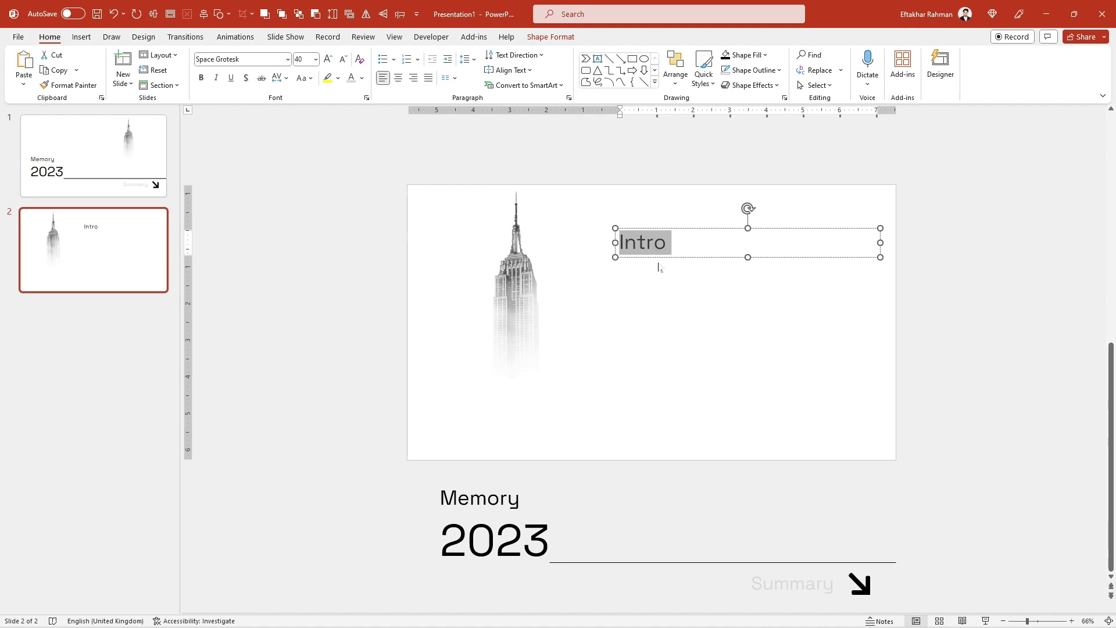
# - Enlarge Intro to 54 pt, narrow its box and position it beside the skyscraper
pyautogui.moveTo(653, 258); pyautogui.dragTo(715, 294)
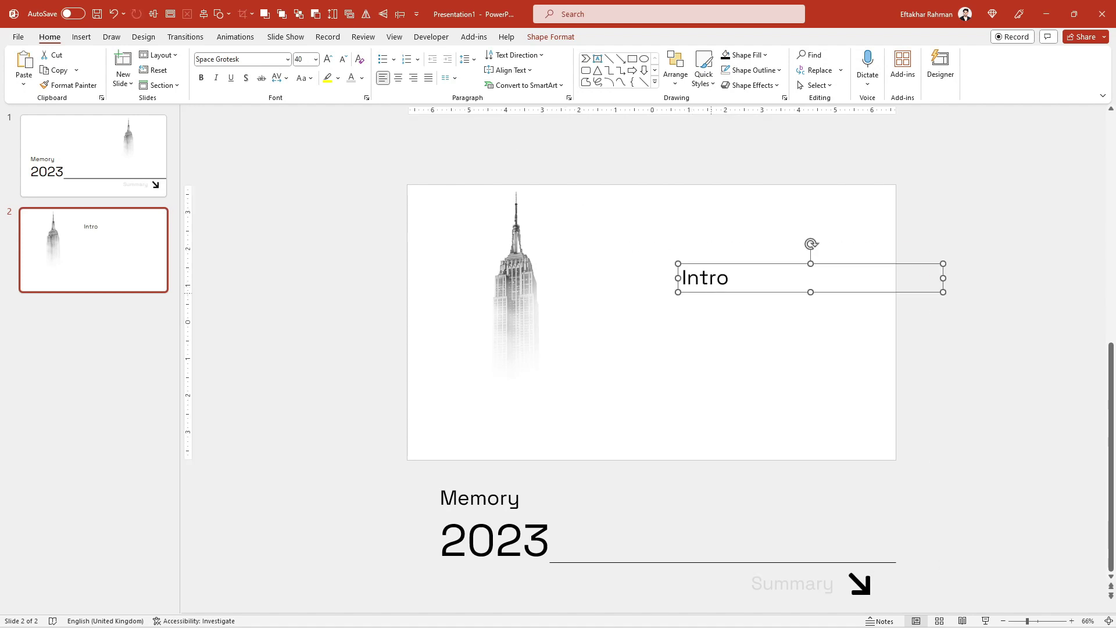
pyautogui.click(329, 60)
pyautogui.click(329, 60)
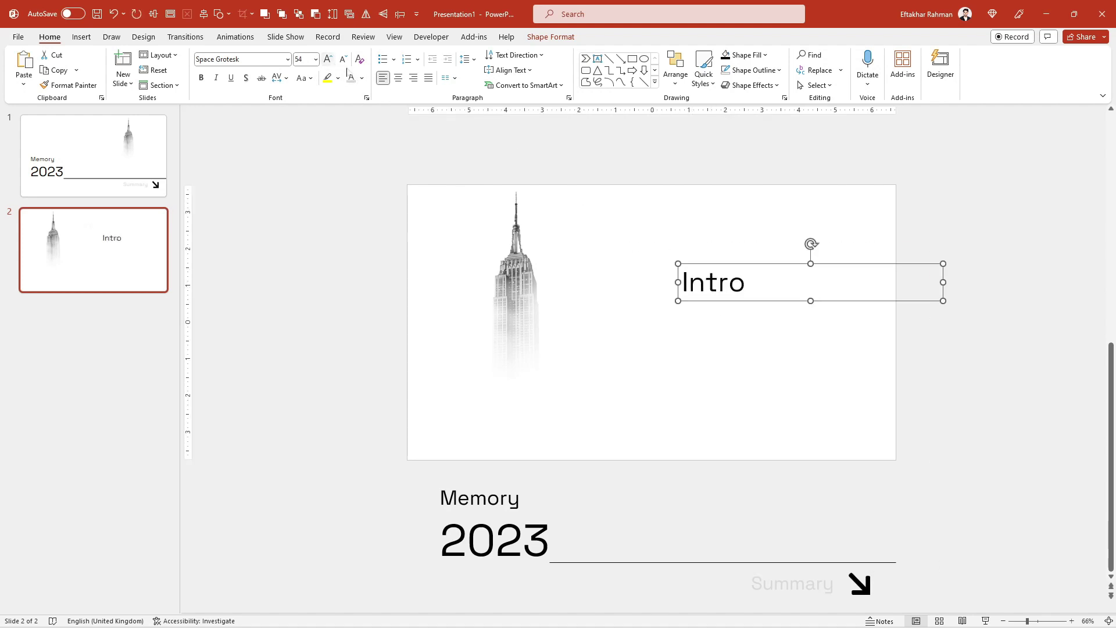
pyautogui.moveTo(943, 282); pyautogui.dragTo(776, 281)
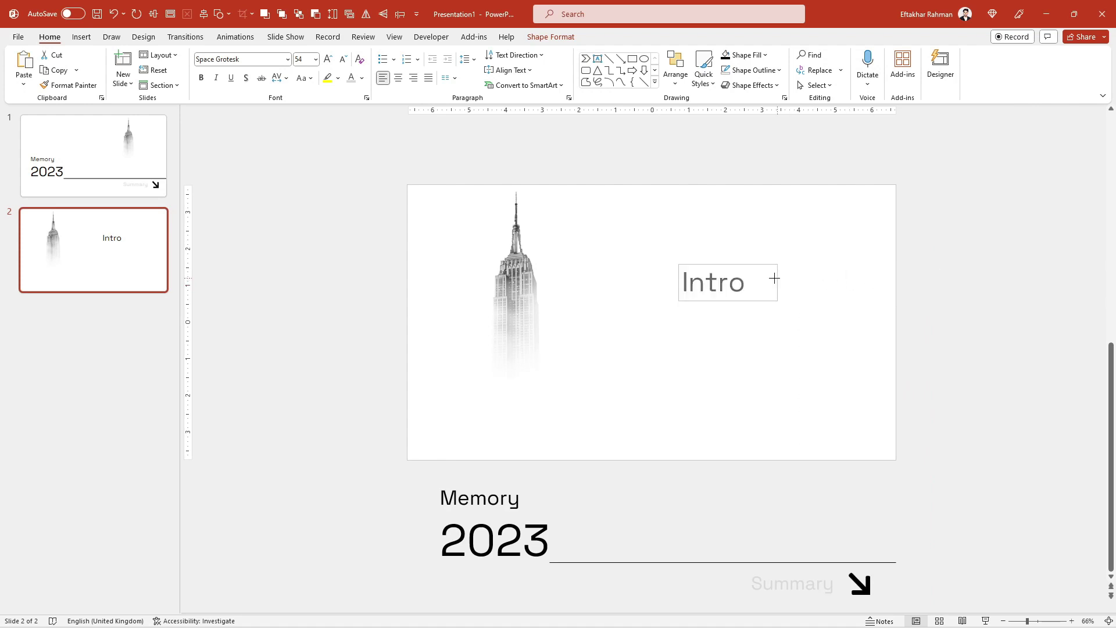
pyautogui.click(772, 395)
pyautogui.moveTo(710, 301); pyautogui.dragTo(704, 288)
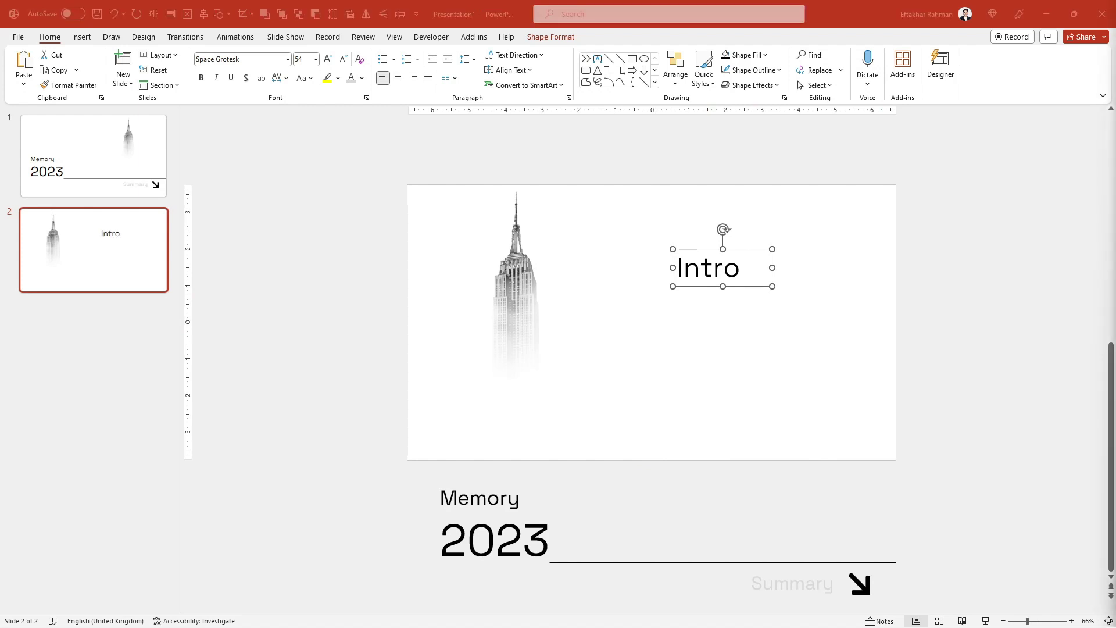
pyautogui.click(829, 354)
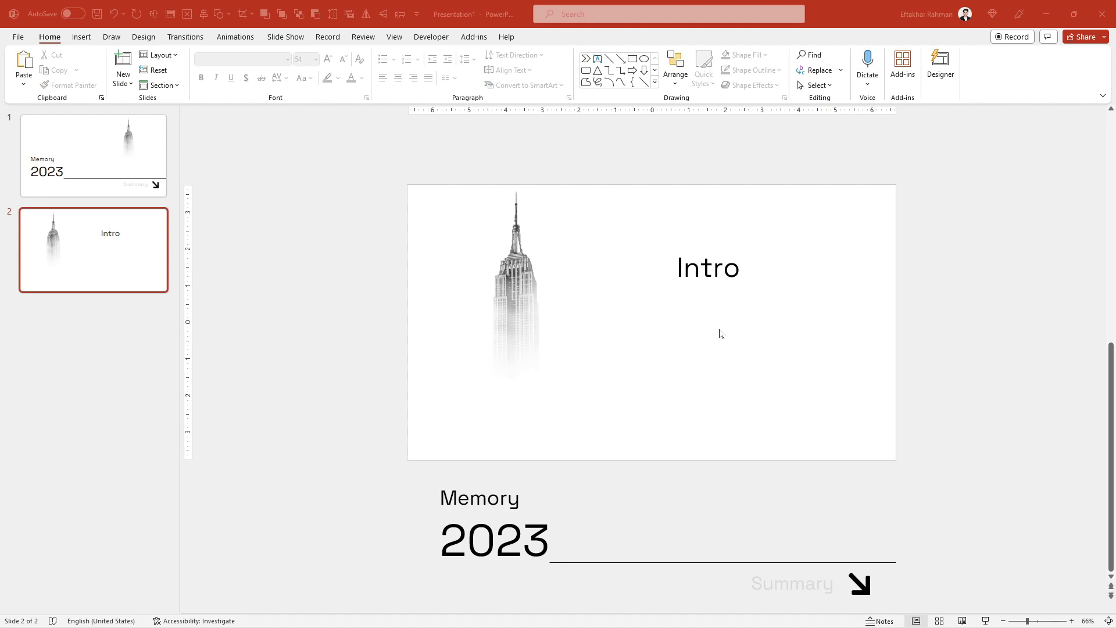
# - Paste the copied paragraph as a text box under the Intro heading and set it in Space Grotesk
pyautogui.rightClick(735, 323)
pyautogui.click(796, 365)
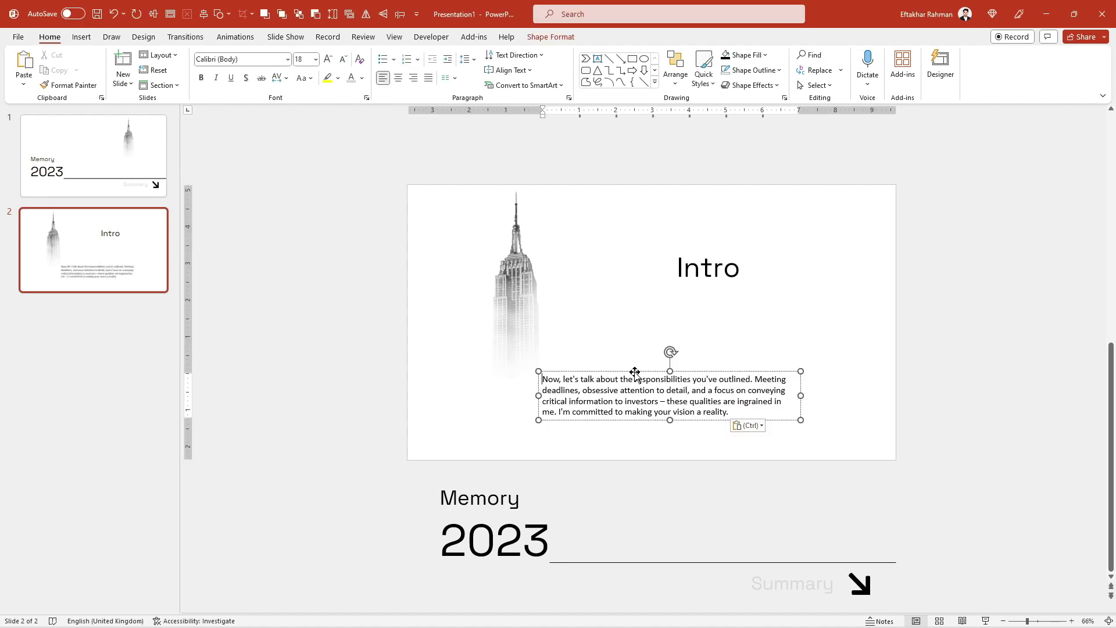
pyautogui.moveTo(634, 372); pyautogui.dragTo(756, 300)
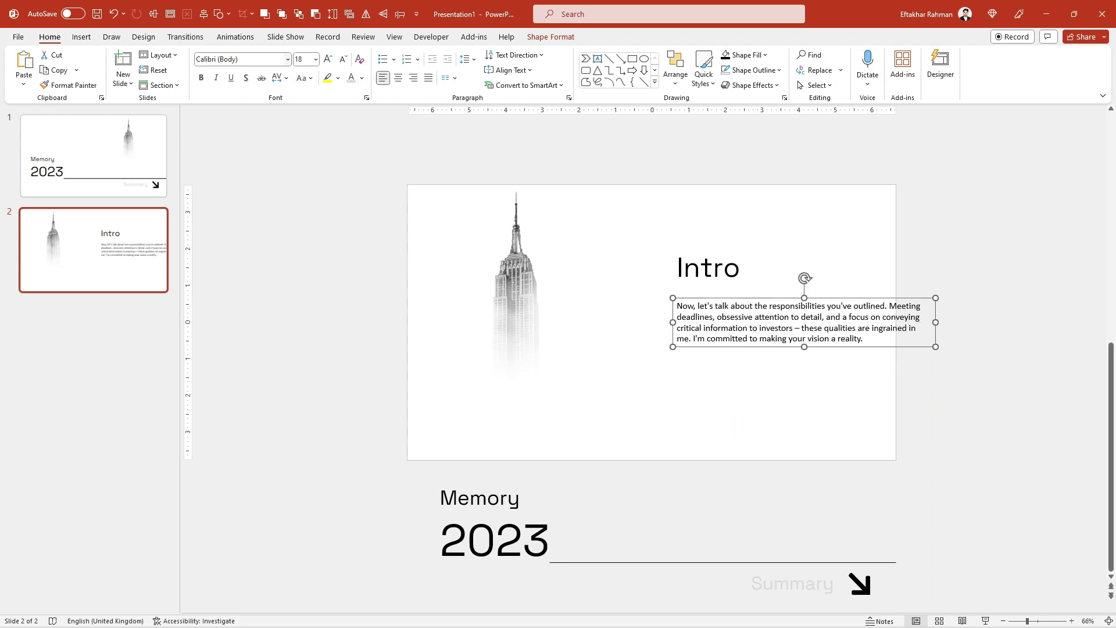
pyautogui.click(238, 58)
pyautogui.write('S')
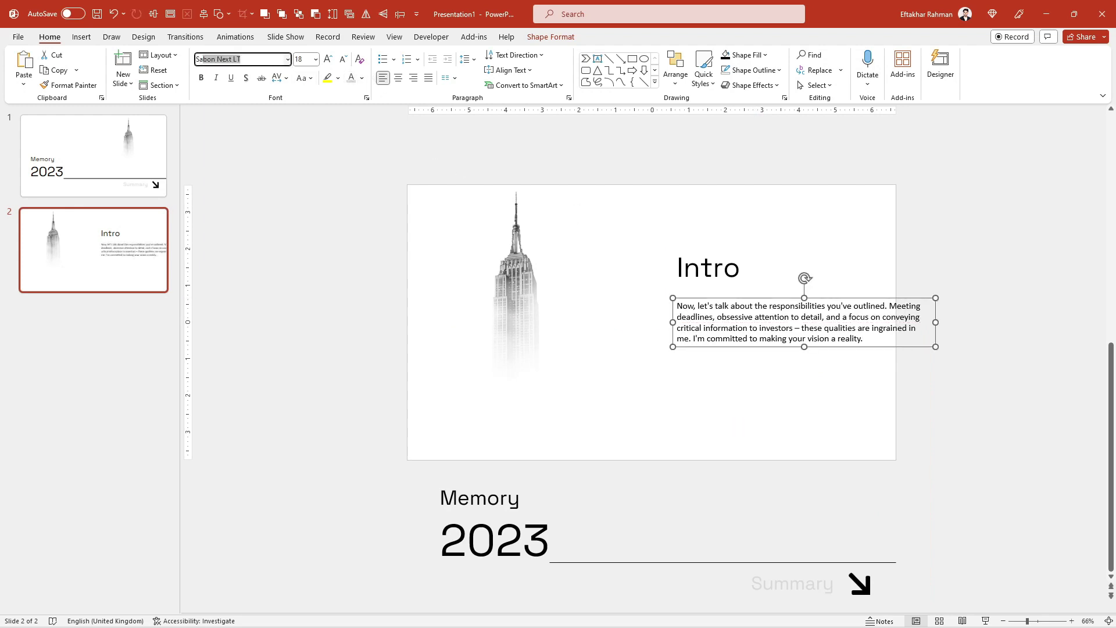
pyautogui.write('a')
pyautogui.press('BackSpace')
pyautogui.write('pace Grotesk')
pyautogui.press('Return')
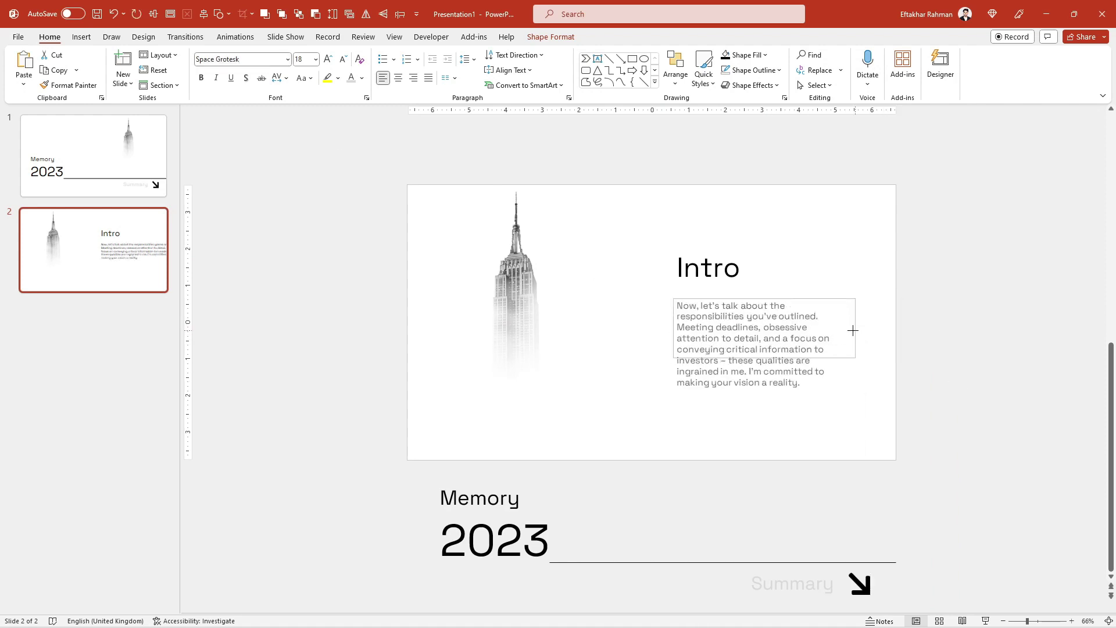
# - Delete the text after 'obsessive attention to detail.' and shrink the paragraph to 14 pt
pyautogui.moveTo(935, 334); pyautogui.dragTo(852, 334)
pyautogui.click(811, 338)
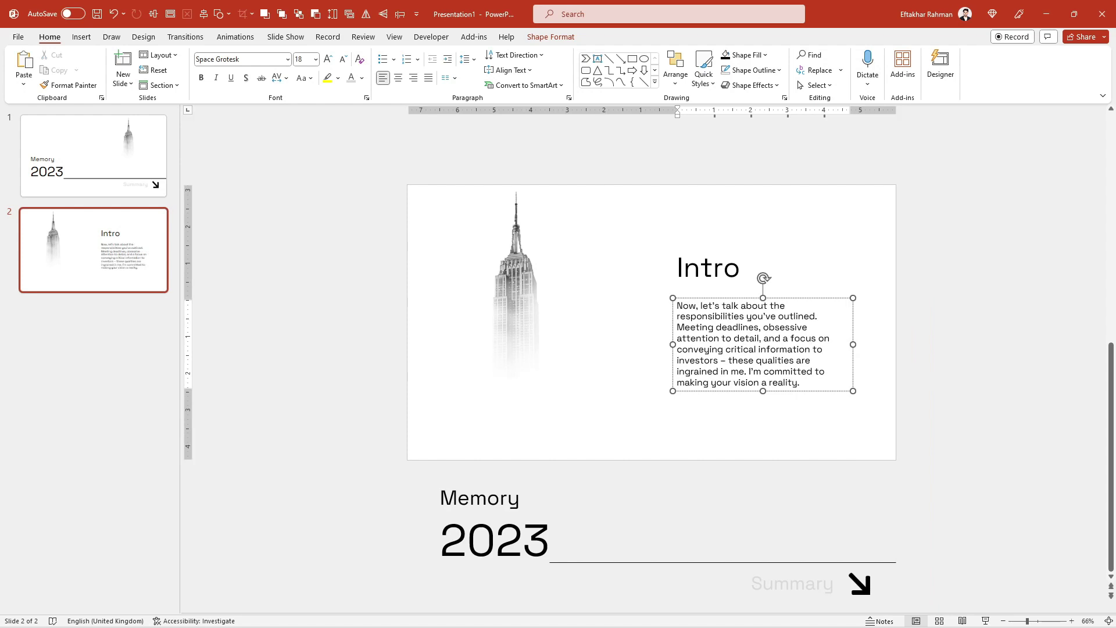
pyautogui.moveTo(759, 338); pyautogui.dragTo(800, 383)
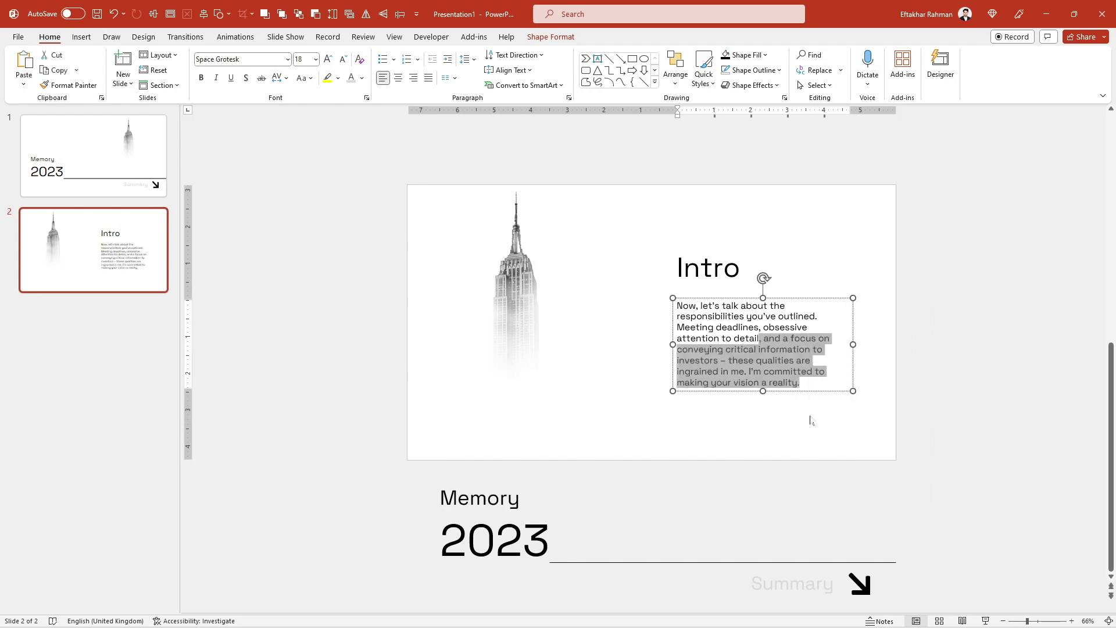
pyautogui.press('BackSpace')
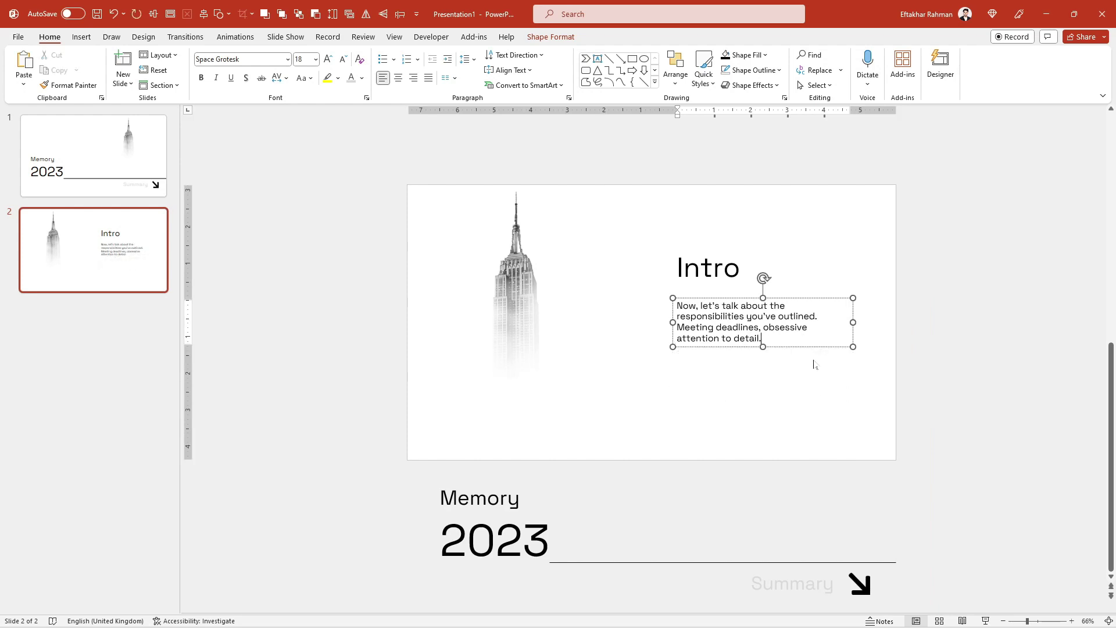
pyautogui.hotkey('ctrl', 'a')
pyautogui.click(343, 59)
pyautogui.click(343, 59)
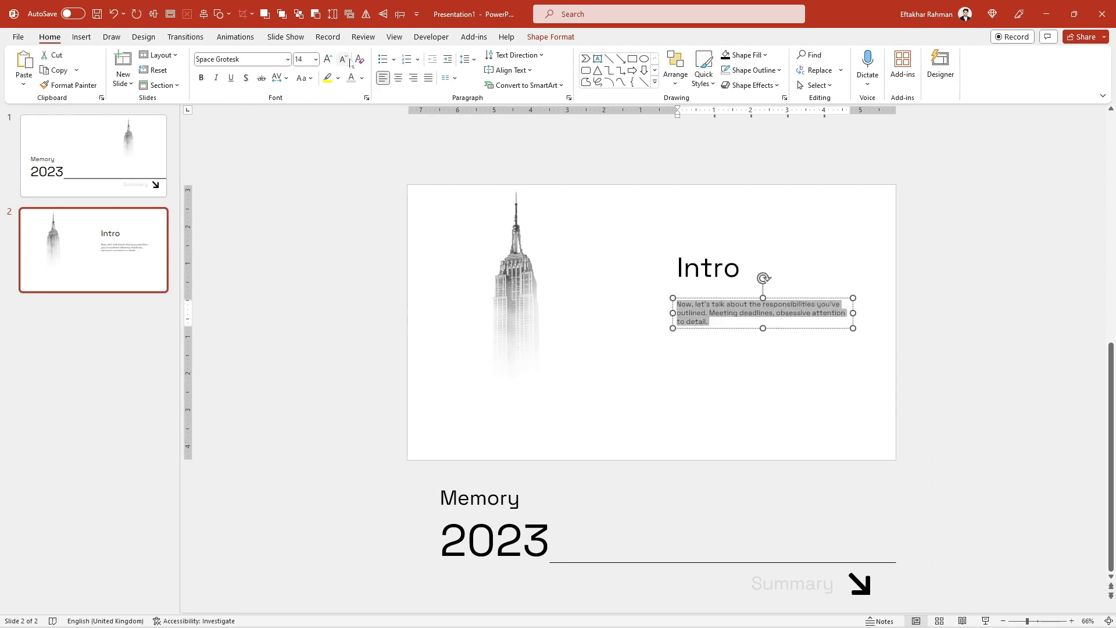
pyautogui.moveTo(810, 334)
pyautogui.mouseDown()
pyautogui.moveTo(820, 326)
pyautogui.moveTo(819, 342)
pyautogui.mouseUp()
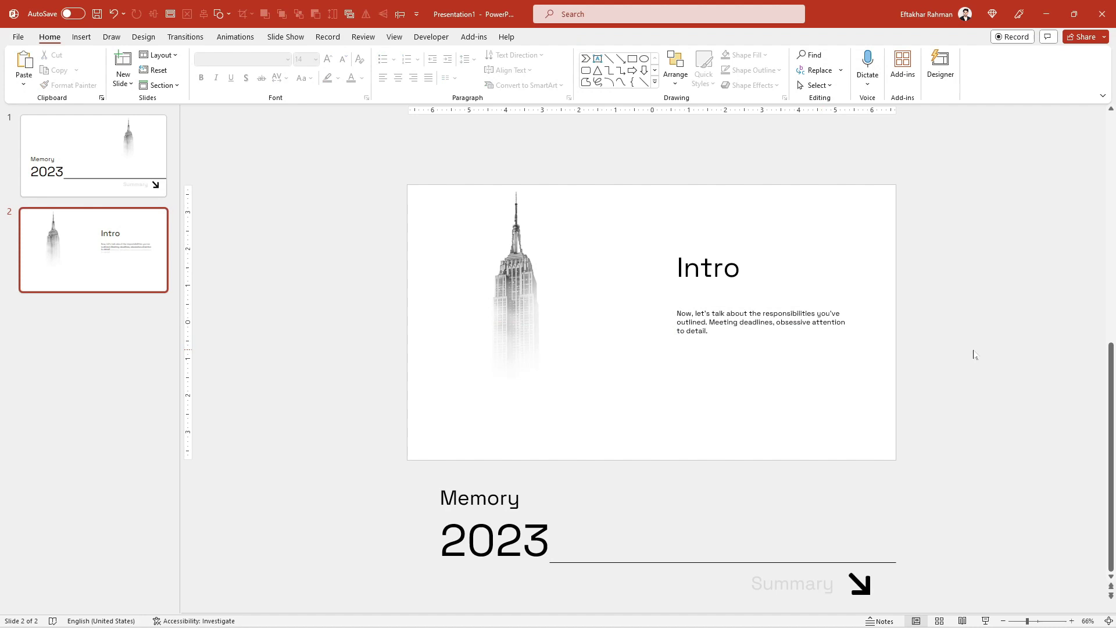
# - Move the Intro heading down closer to the paragraph
pyautogui.click(716, 286)
pyautogui.moveTo(715, 289); pyautogui.dragTo(715, 303)
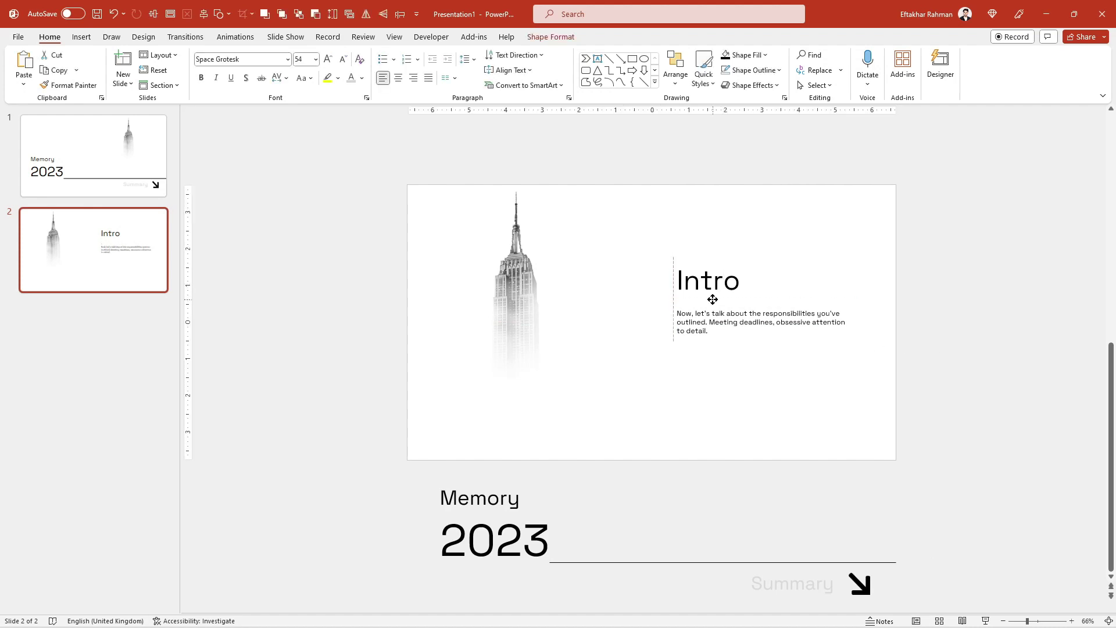
pyautogui.click(886, 349)
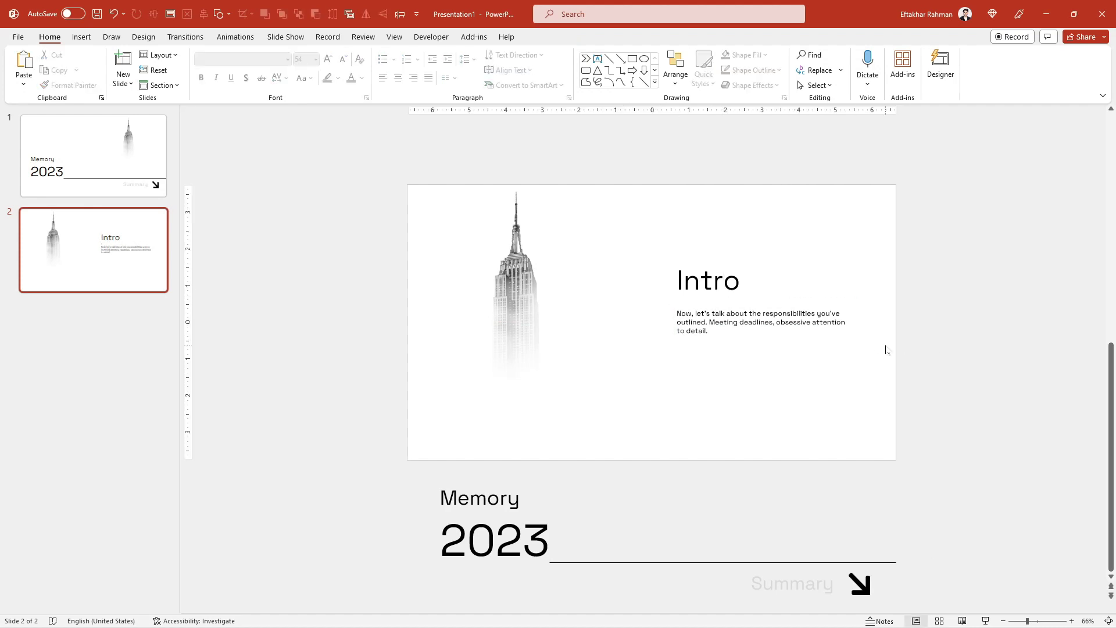
# - Resize the paragraph box to fit and enlarge its text to 16 pt
pyautogui.click(805, 313)
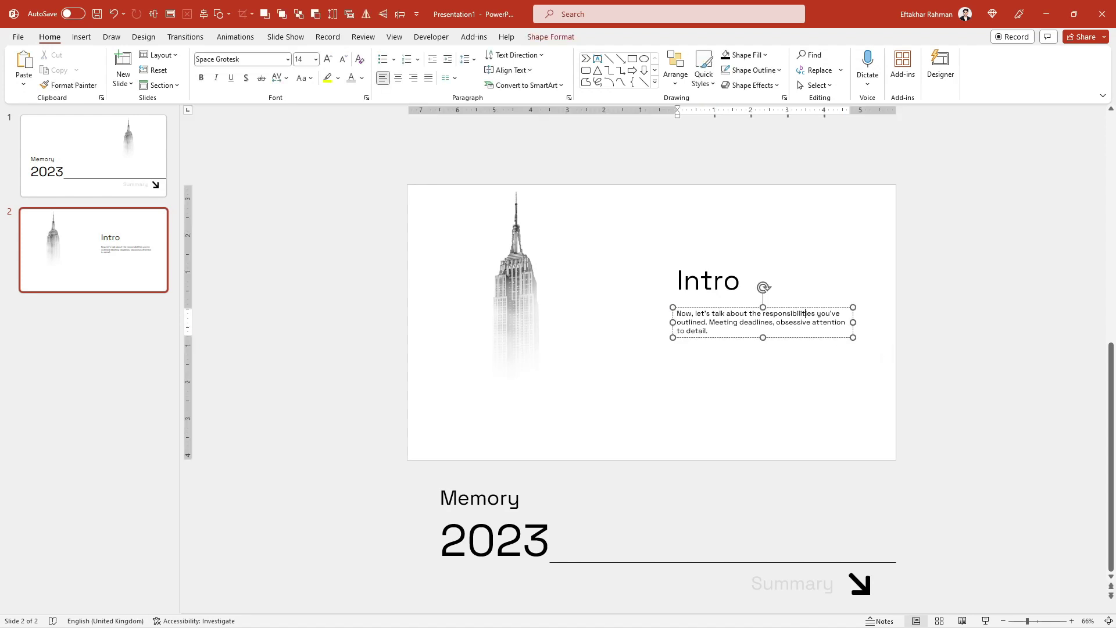
pyautogui.moveTo(853, 322); pyautogui.dragTo(783, 329)
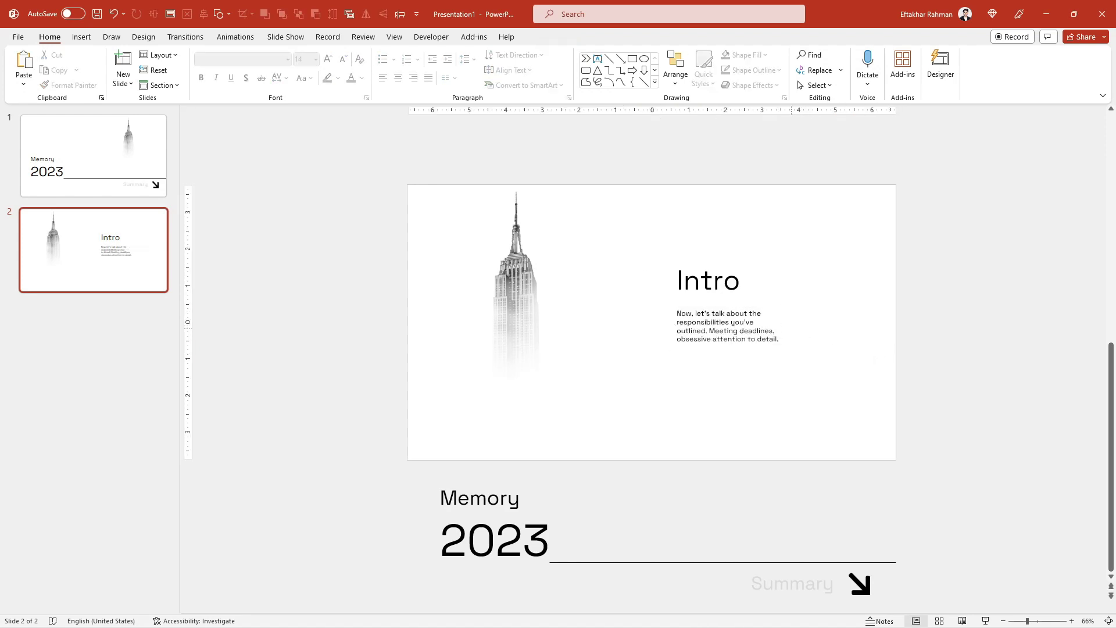
pyautogui.moveTo(786, 329); pyautogui.dragTo(800, 329)
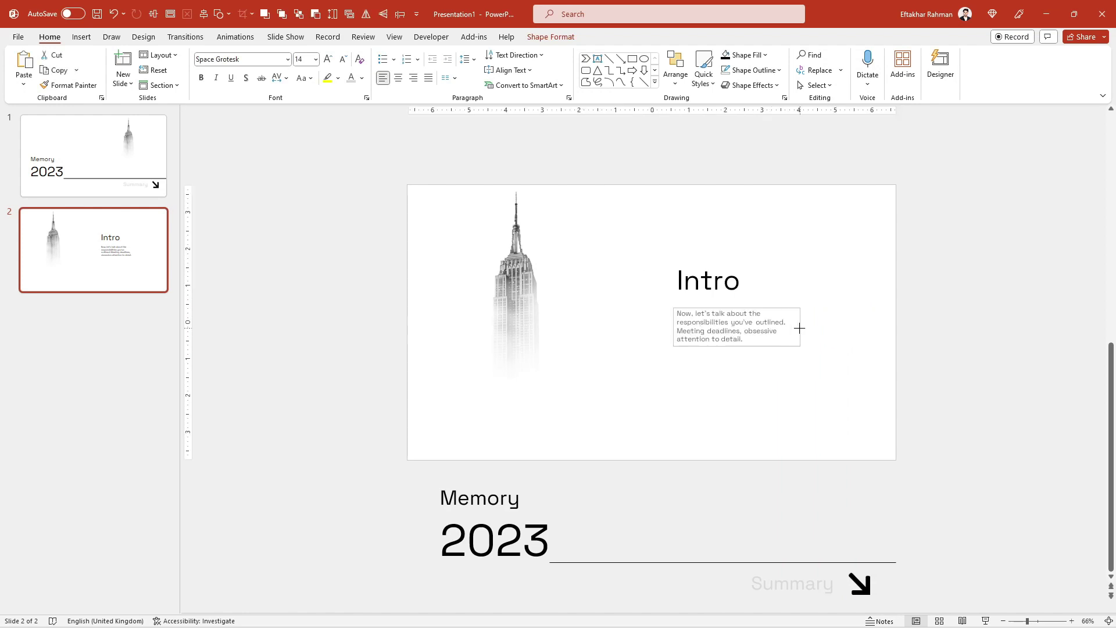
pyautogui.click(328, 58)
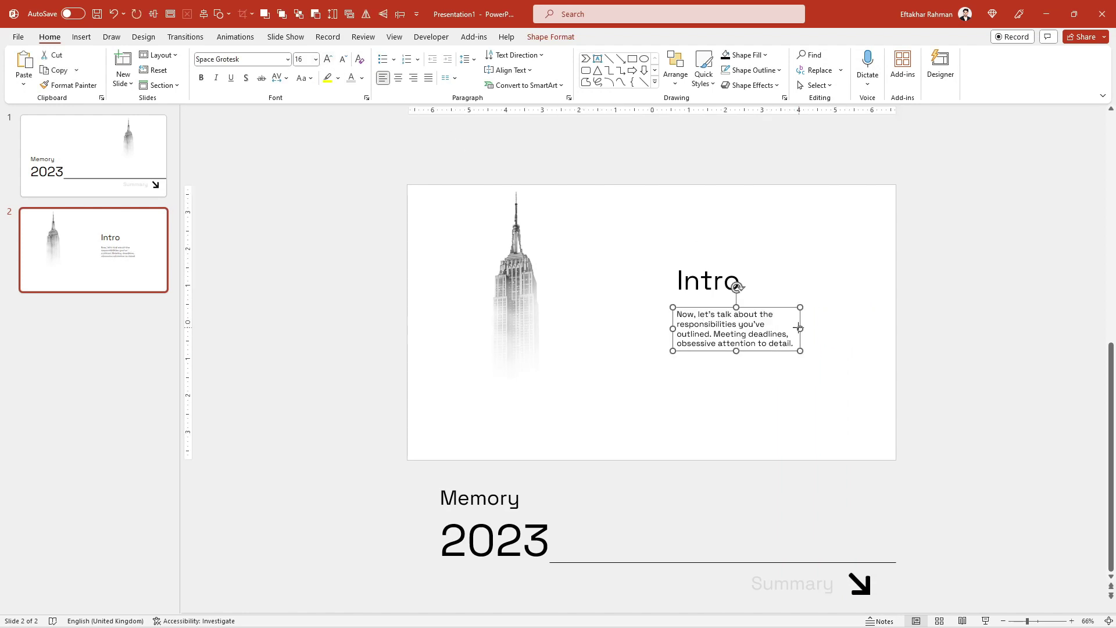
pyautogui.moveTo(800, 328); pyautogui.dragTo(827, 330)
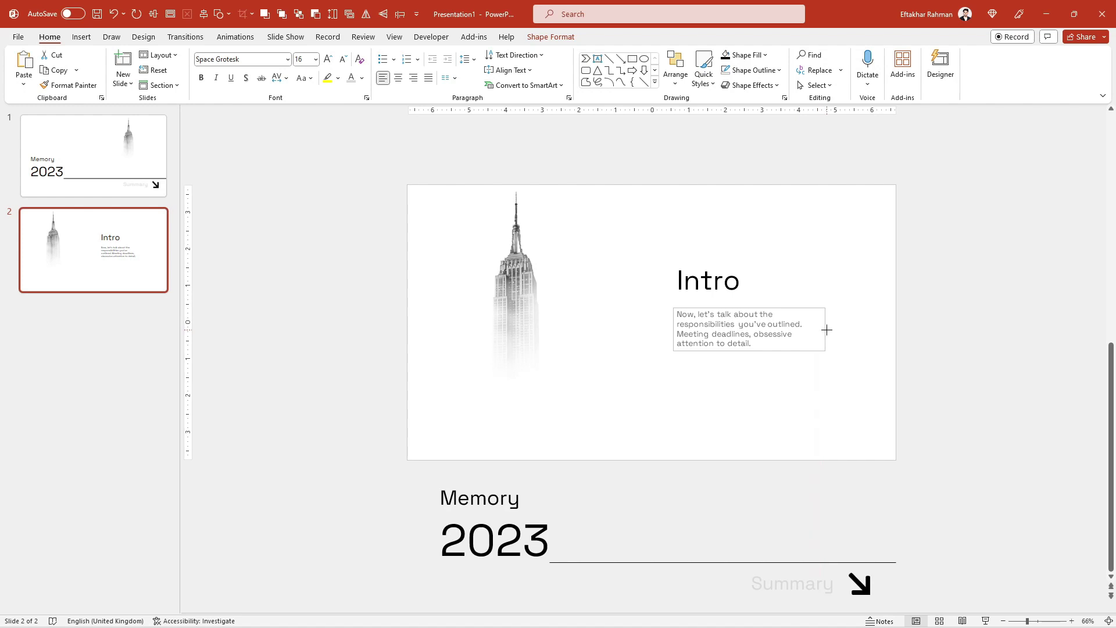
pyautogui.moveTo(827, 329)
pyautogui.mouseDown()
pyautogui.moveTo(791, 324)
pyautogui.moveTo(804, 324)
pyautogui.mouseUp()
pyautogui.click(826, 330)
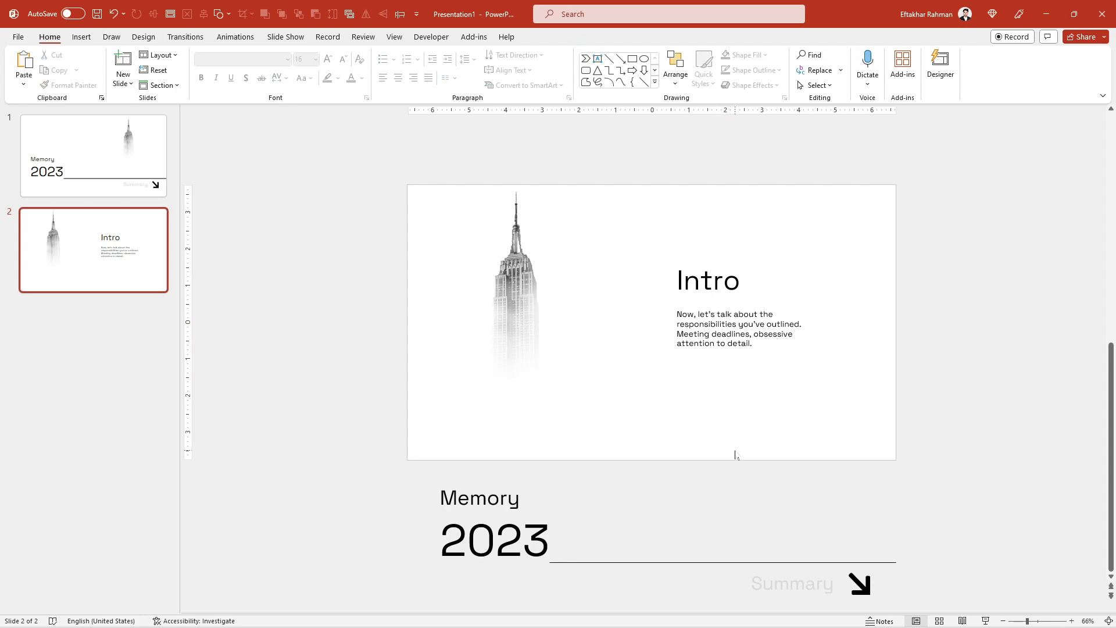
# - Check the font and size of the 2023 text
pyautogui.click(555, 536)
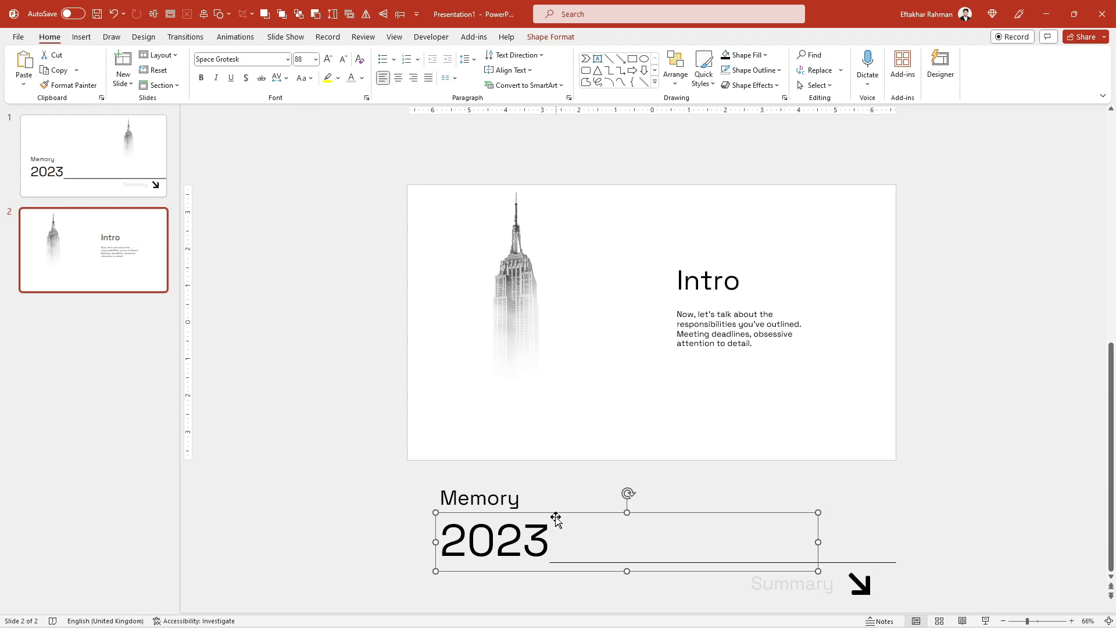
pyautogui.click(698, 415)
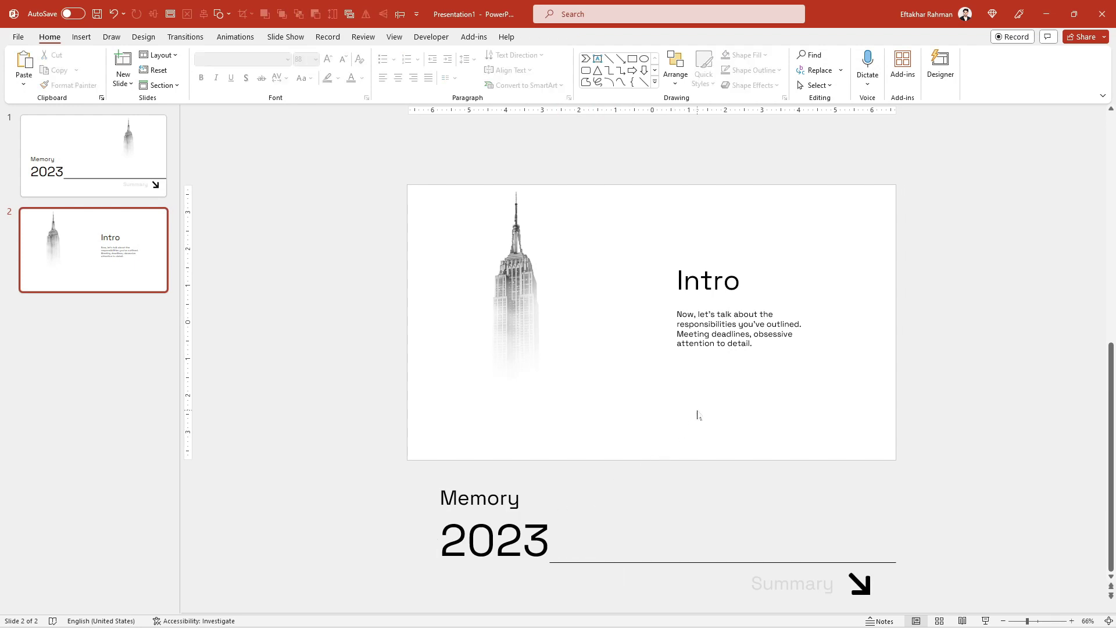
pyautogui.scroll(4, 697, 415)
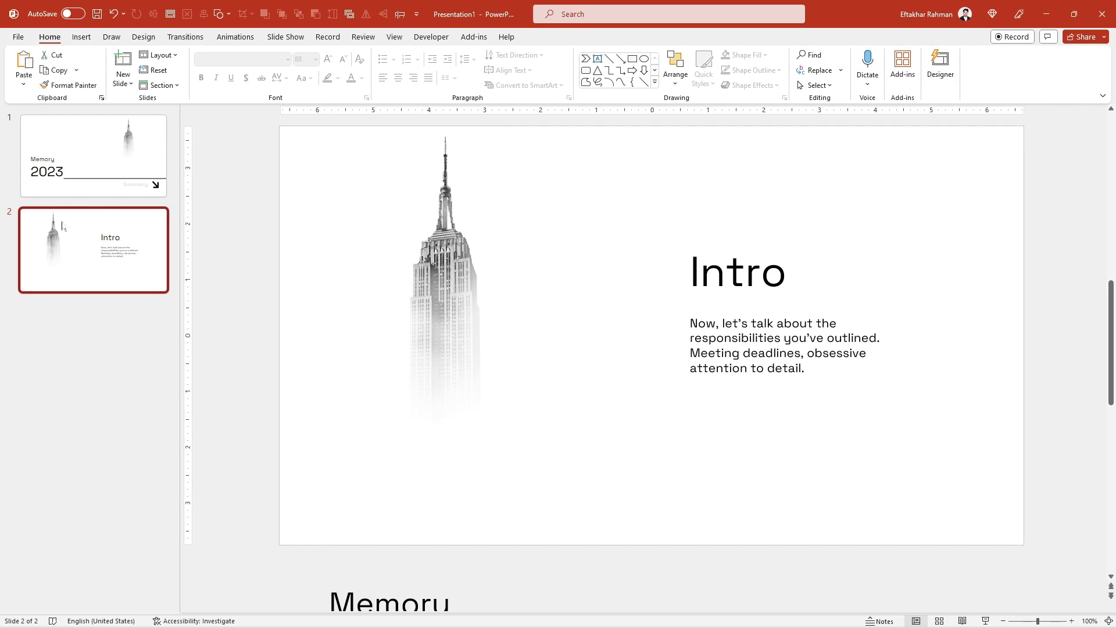
# - Apply the Morph transition to slide 2, then select its tower picture and slide thumbnail
pyautogui.click(185, 36)
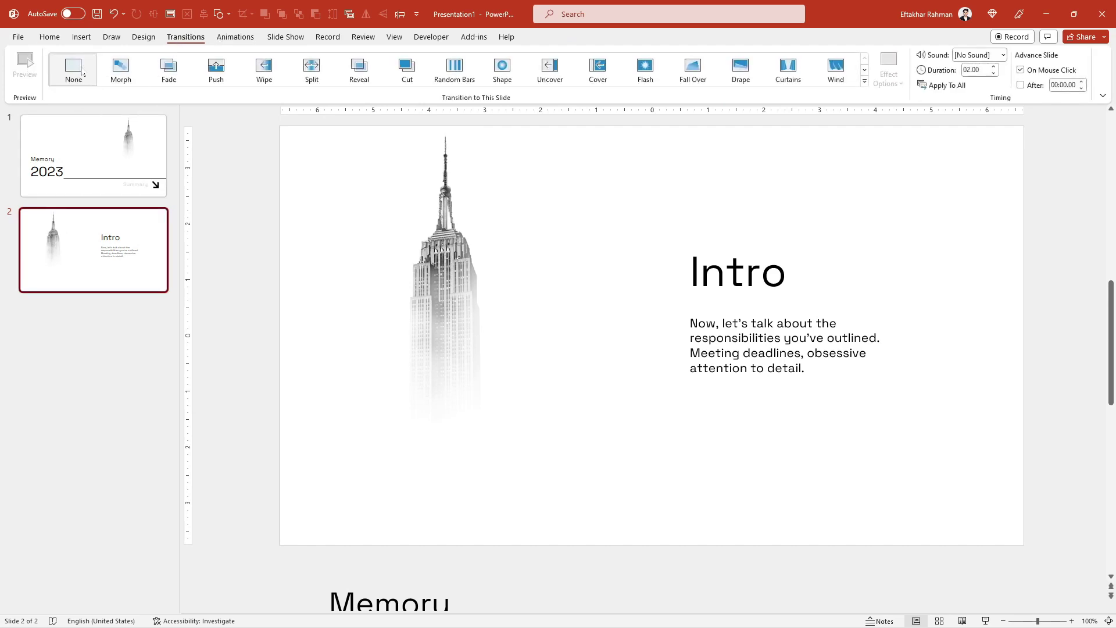
pyautogui.click(134, 74)
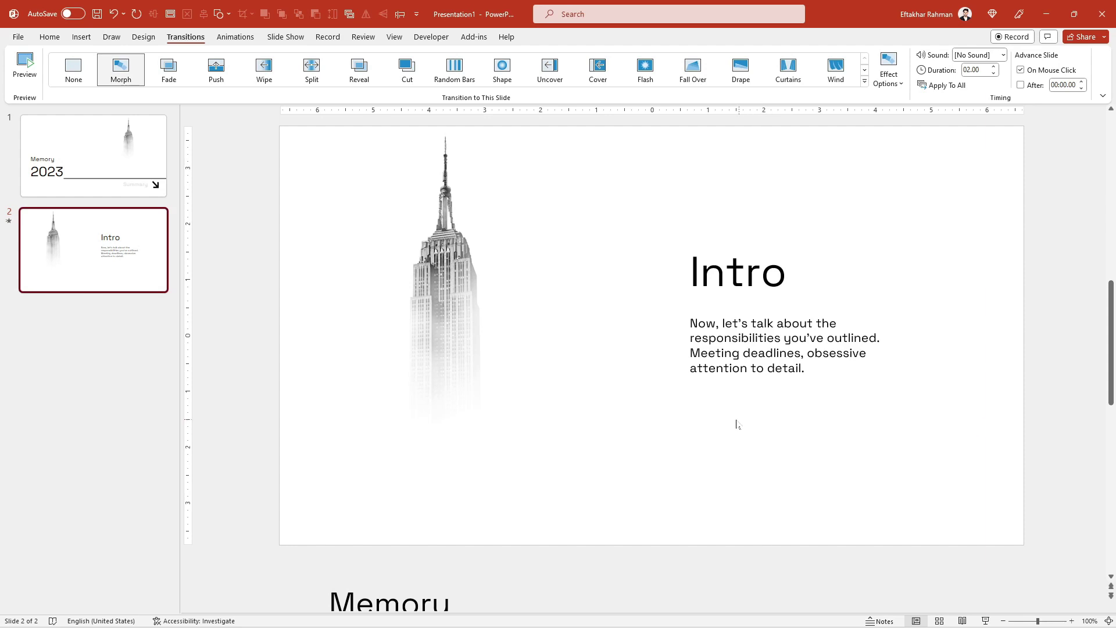
pyautogui.click(498, 408)
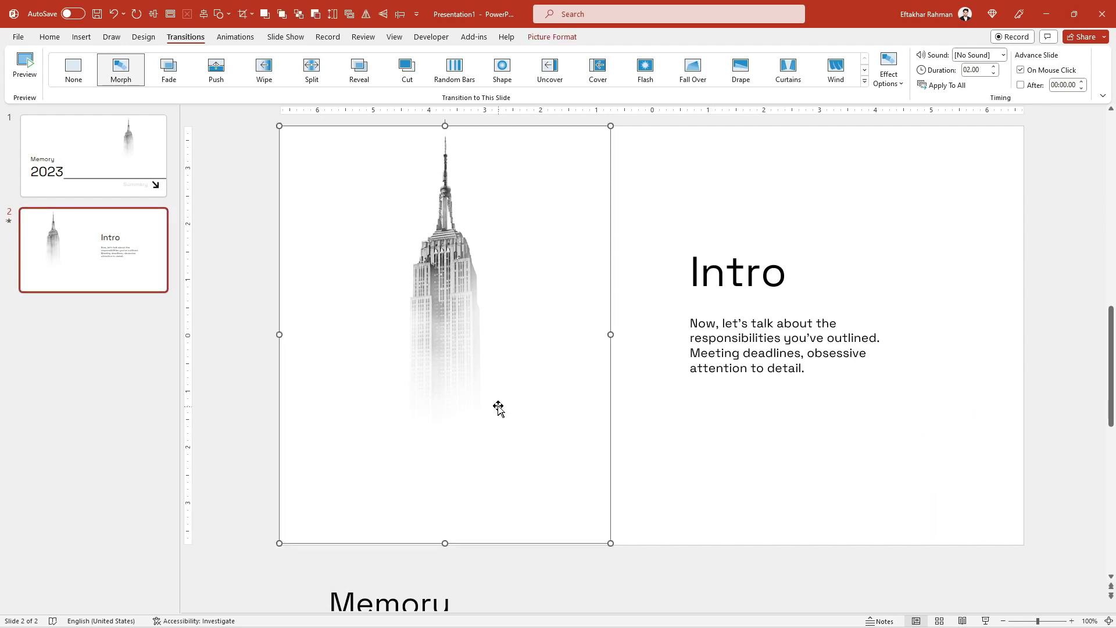
pyautogui.click(93, 256)
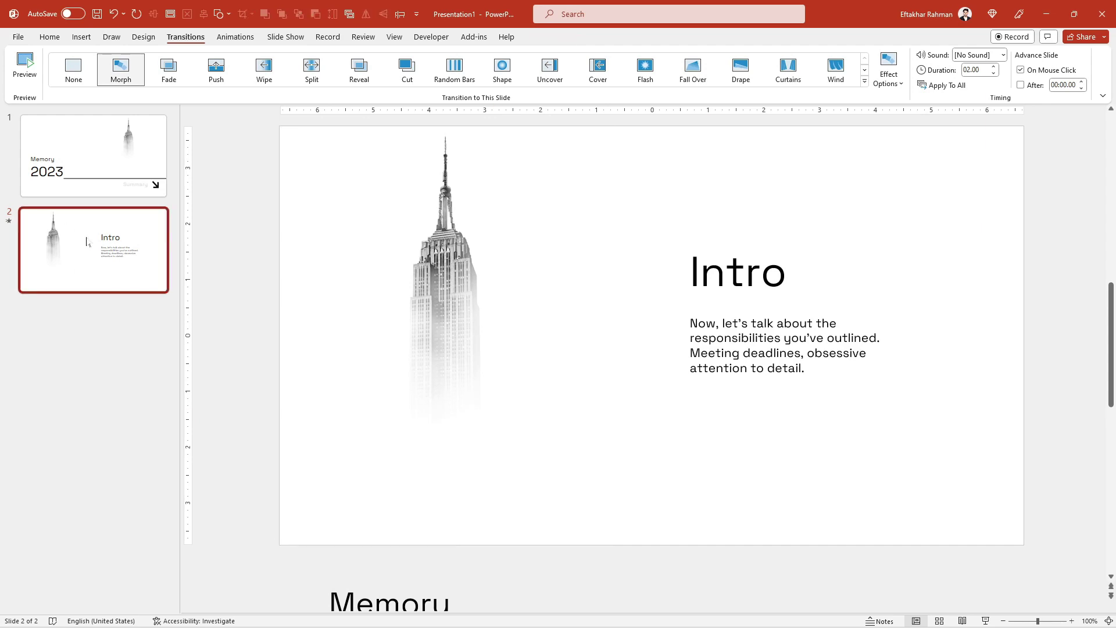
# - Duplicate slide 2 as slide 3 and shrink its tower picture slightly
pyautogui.hotkey('ctrl', 'd')
pyautogui.click(443, 347)
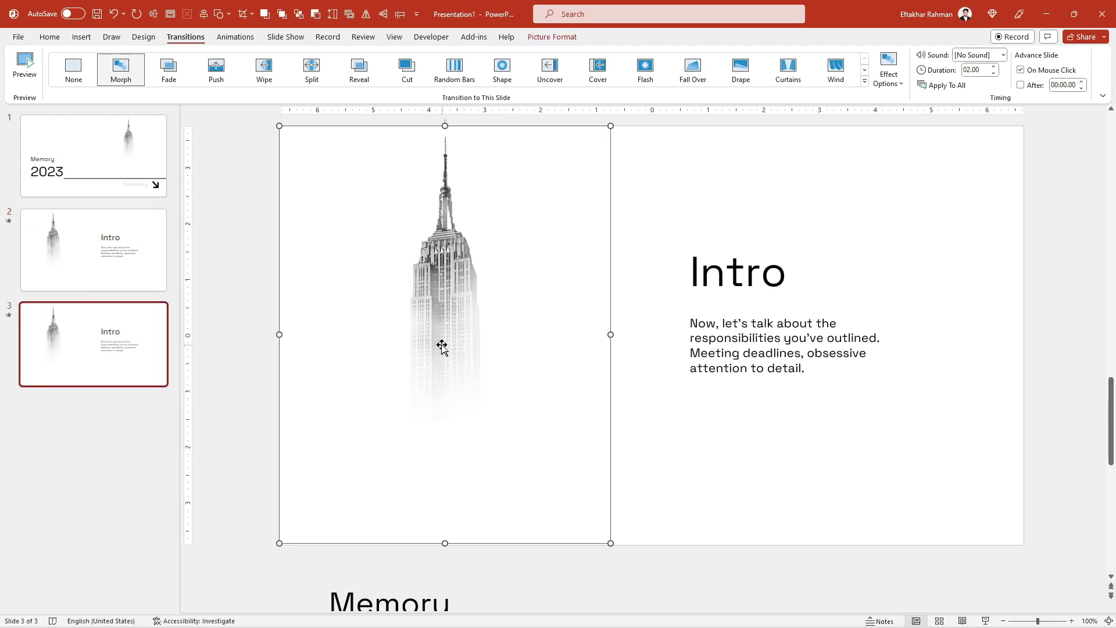
pyautogui.rightClick(444, 343)
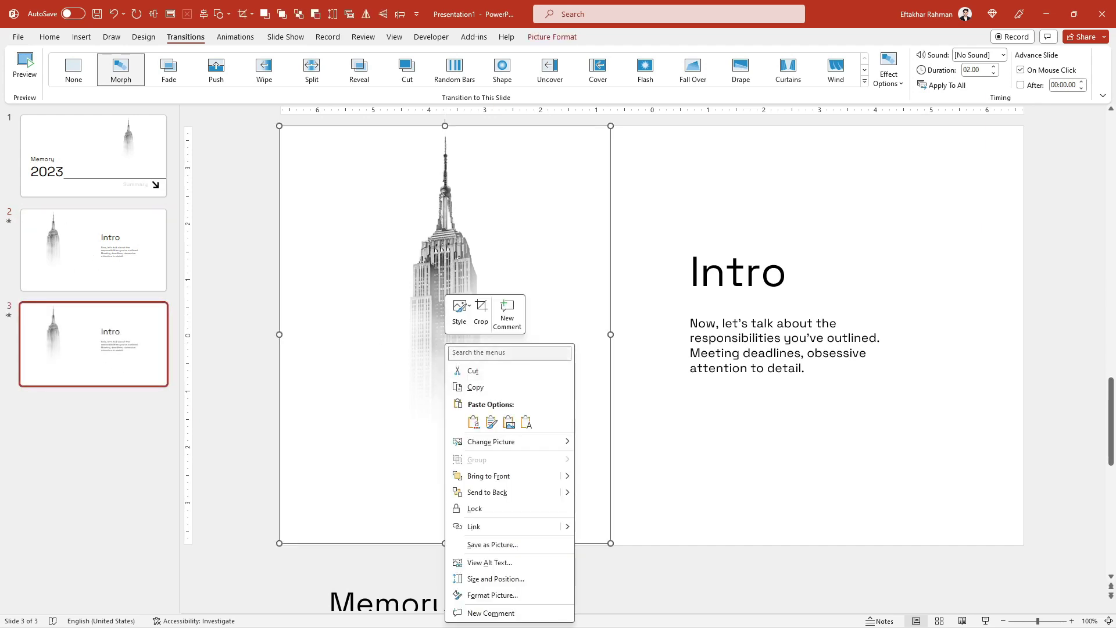
pyautogui.click(483, 318)
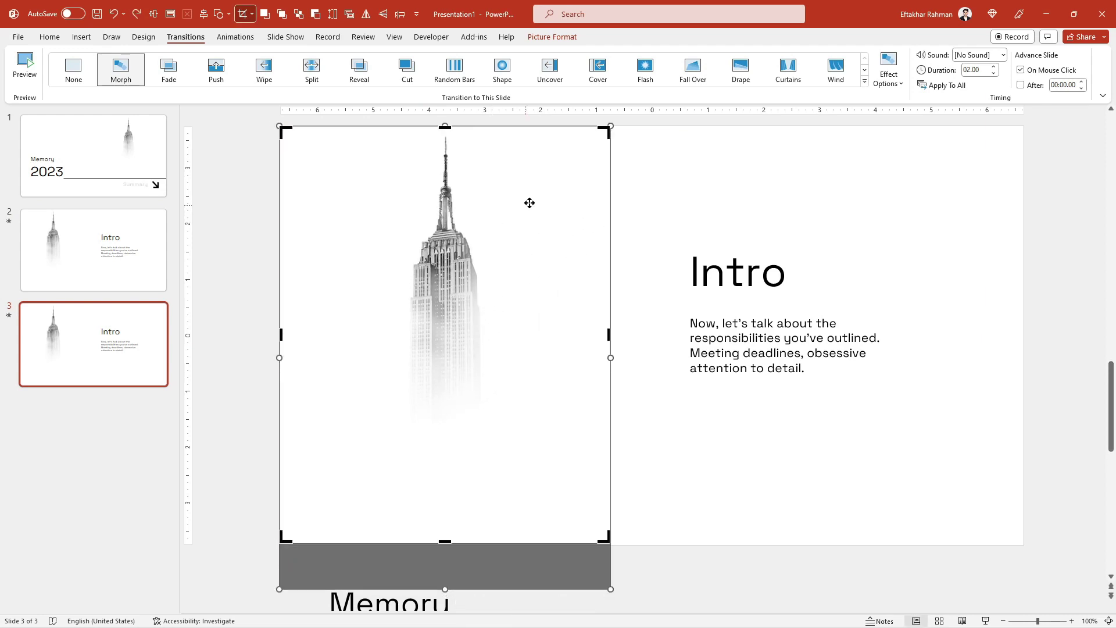
pyautogui.click(619, 197)
pyautogui.click(507, 200)
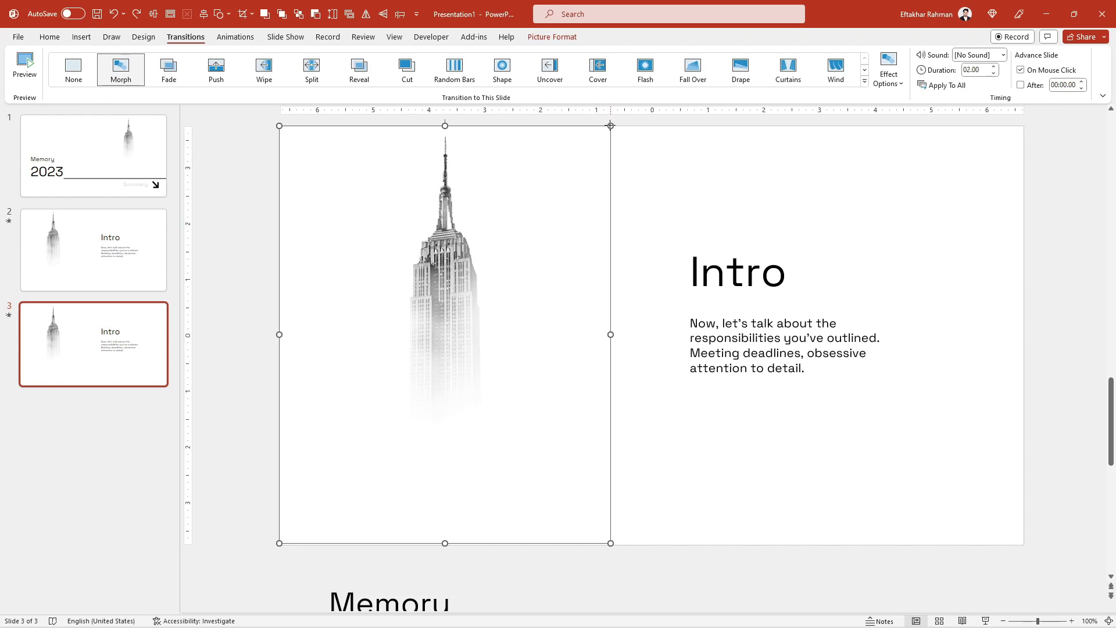
pyautogui.moveTo(611, 125); pyautogui.dragTo(562, 186)
pyautogui.moveTo(472, 269); pyautogui.dragTo(468, 264)
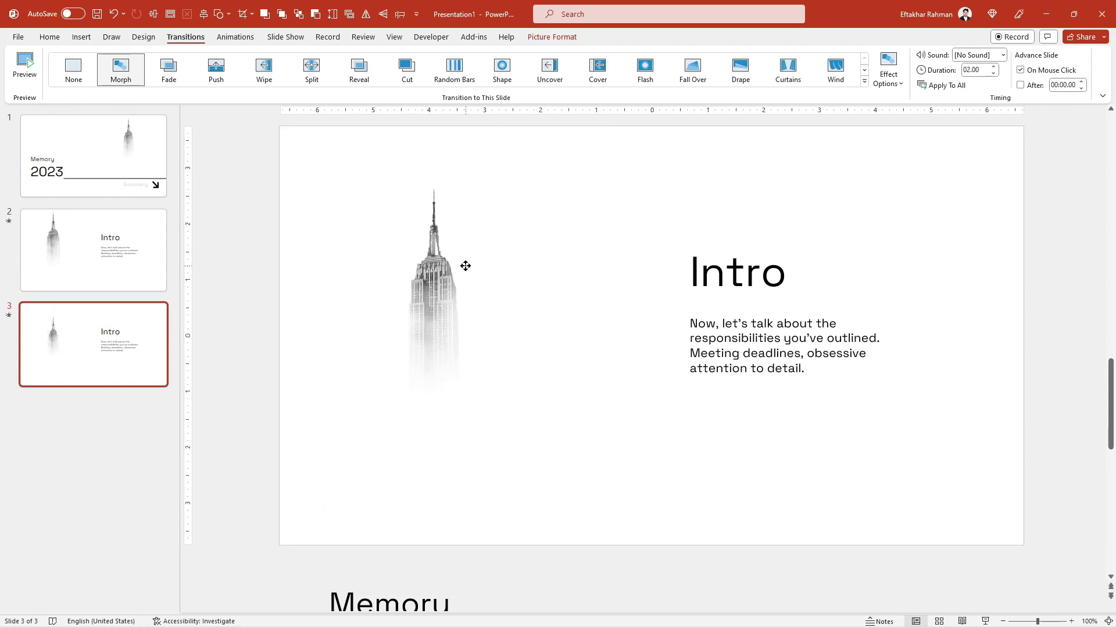
pyautogui.click(626, 220)
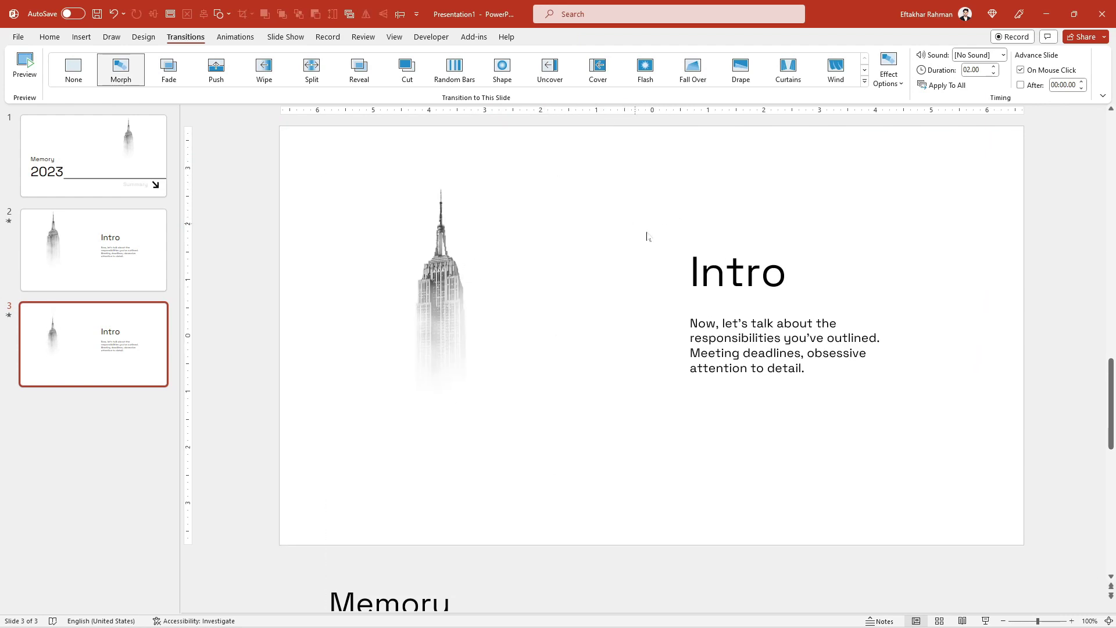
# - Crop the tower picture to a Rounded Rectangle and adjust its corner roundness
pyautogui.click(481, 351)
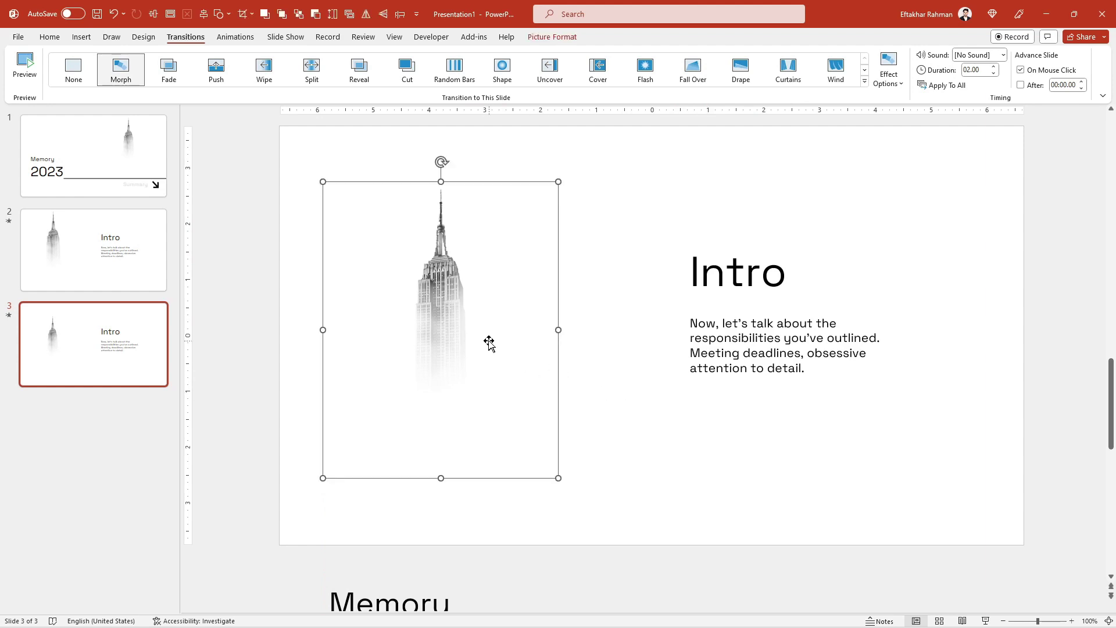
pyautogui.rightClick(492, 347)
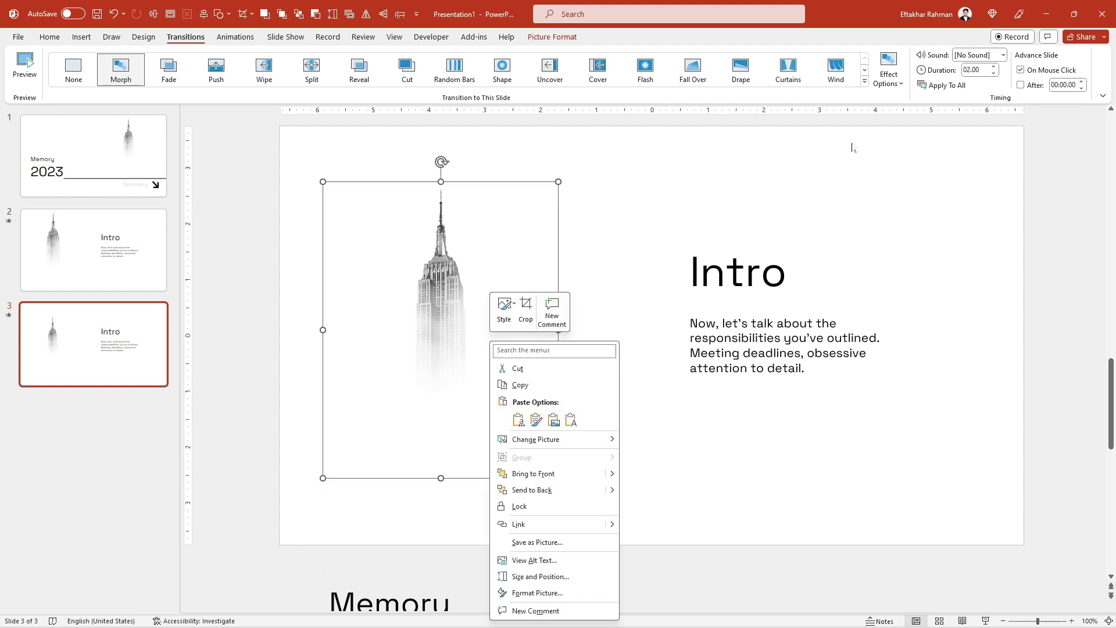
pyautogui.click(561, 38)
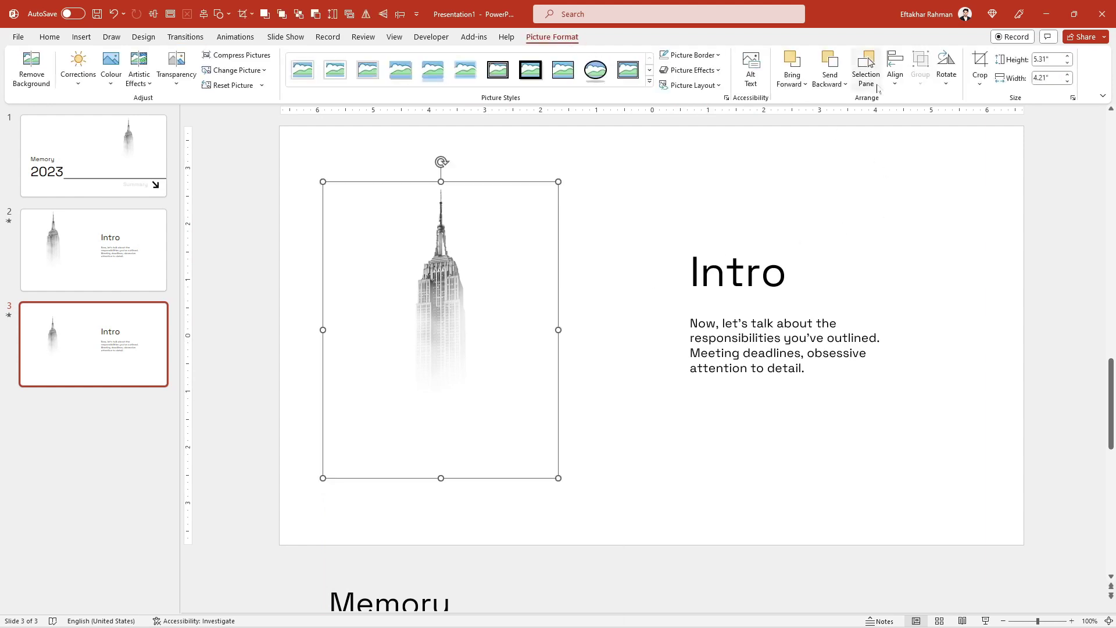
pyautogui.click(980, 76)
pyautogui.click(835, 136)
pyautogui.moveTo(362, 181); pyautogui.dragTo(340, 182)
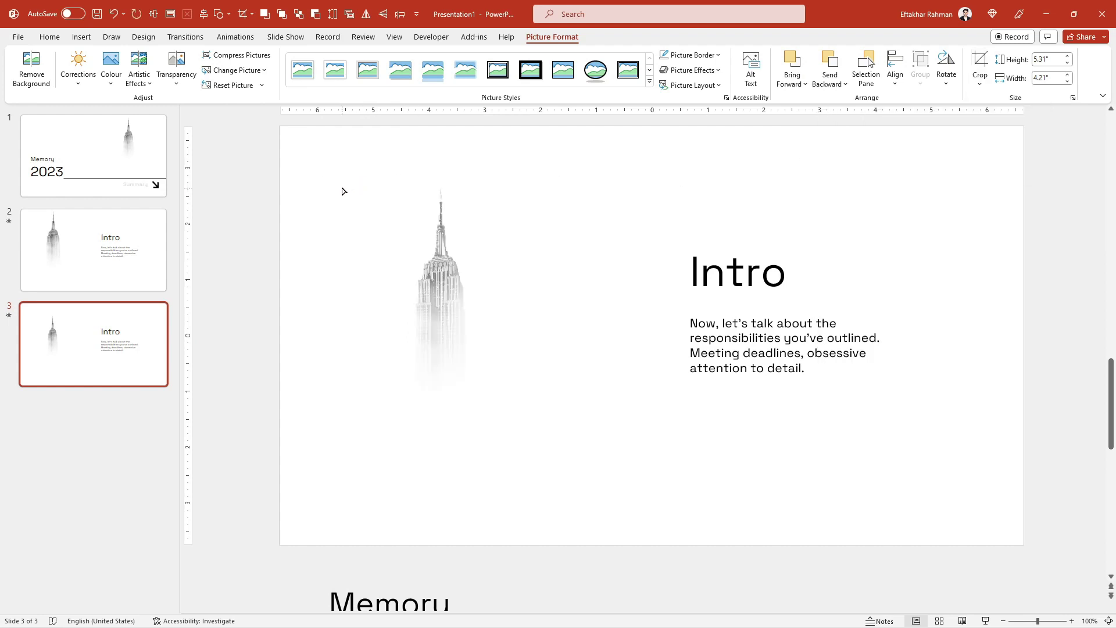
pyautogui.rightClick(600, 343)
# - Set slide 3's background colour to a light grey
pyautogui.click(654, 472)
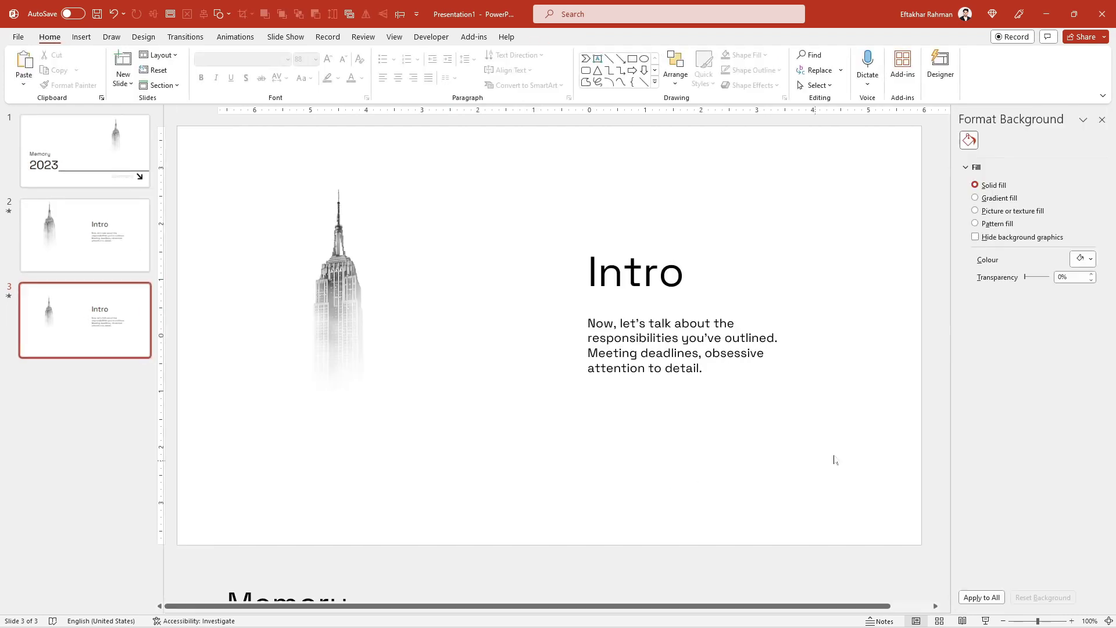
pyautogui.click(1081, 260)
pyautogui.click(1026, 336)
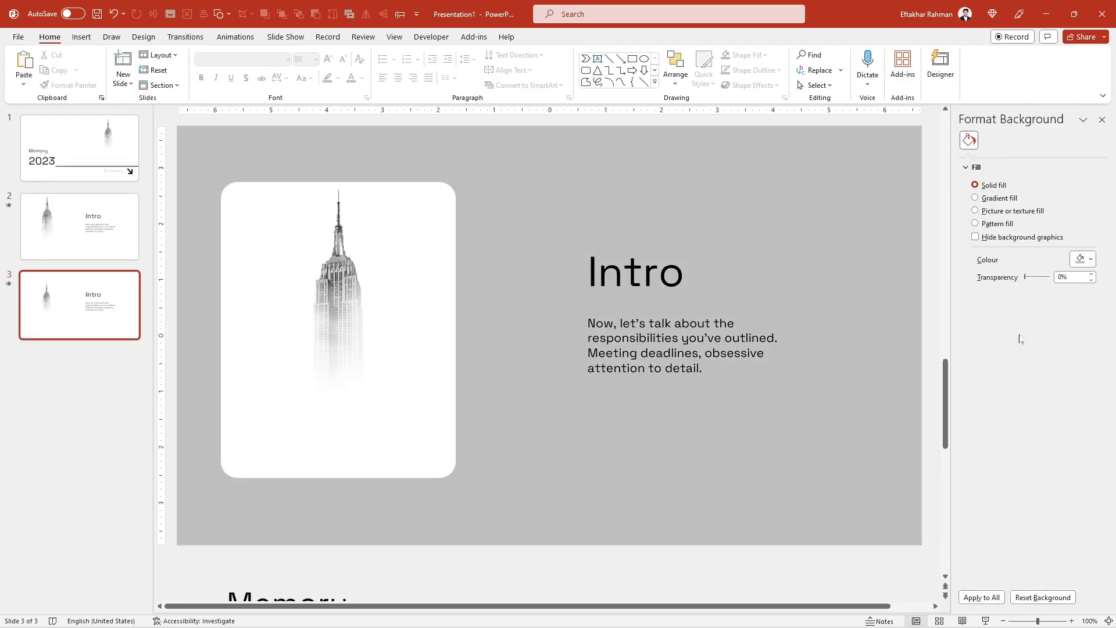
pyautogui.click(1081, 259)
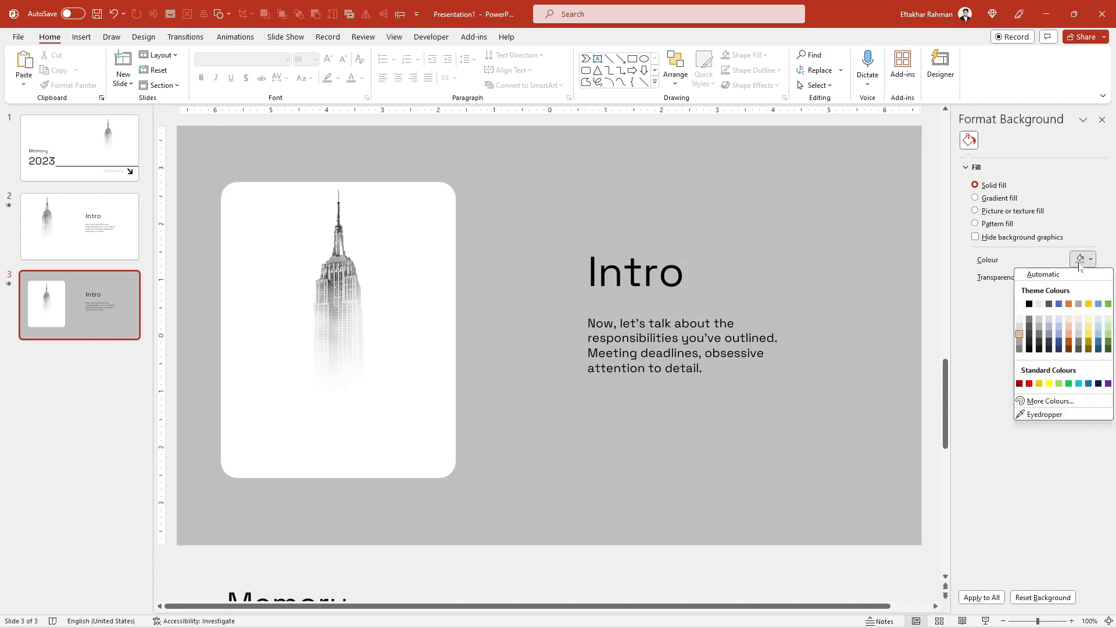
pyautogui.click(1024, 325)
# - Move the rounded tower card to the top-left and enlarge it into a tall card
pyautogui.moveTo(379, 309); pyautogui.dragTo(355, 283)
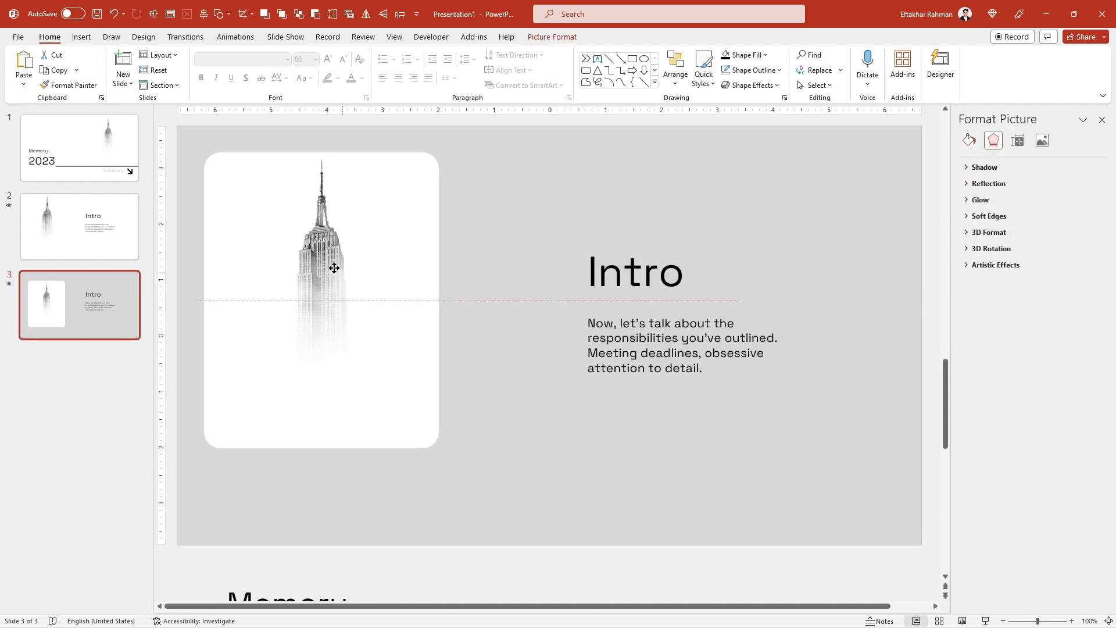
pyautogui.moveTo(356, 283); pyautogui.dragTo(334, 258)
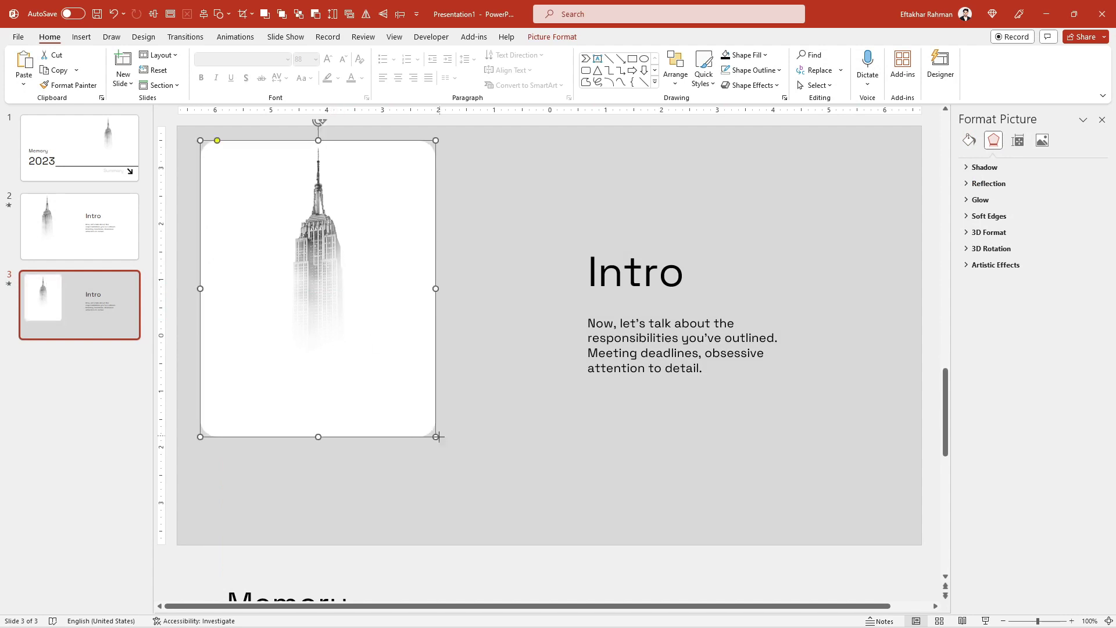
pyautogui.moveTo(437, 436); pyautogui.dragTo(501, 519)
pyautogui.click(554, 423)
pyautogui.click(370, 313)
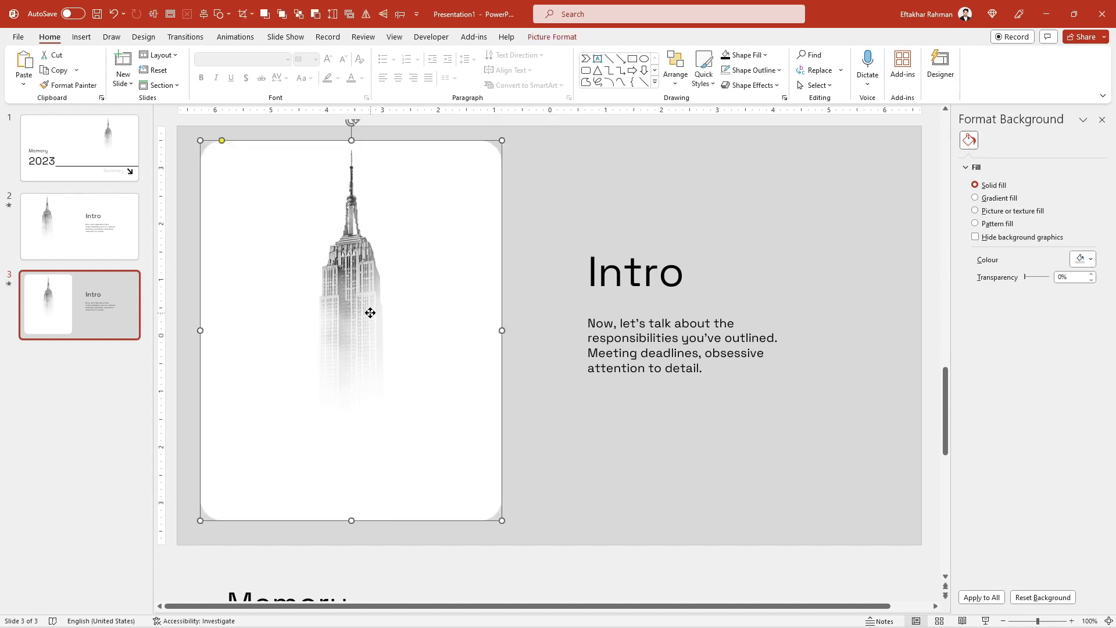
pyautogui.rightClick(370, 313)
pyautogui.click(405, 273)
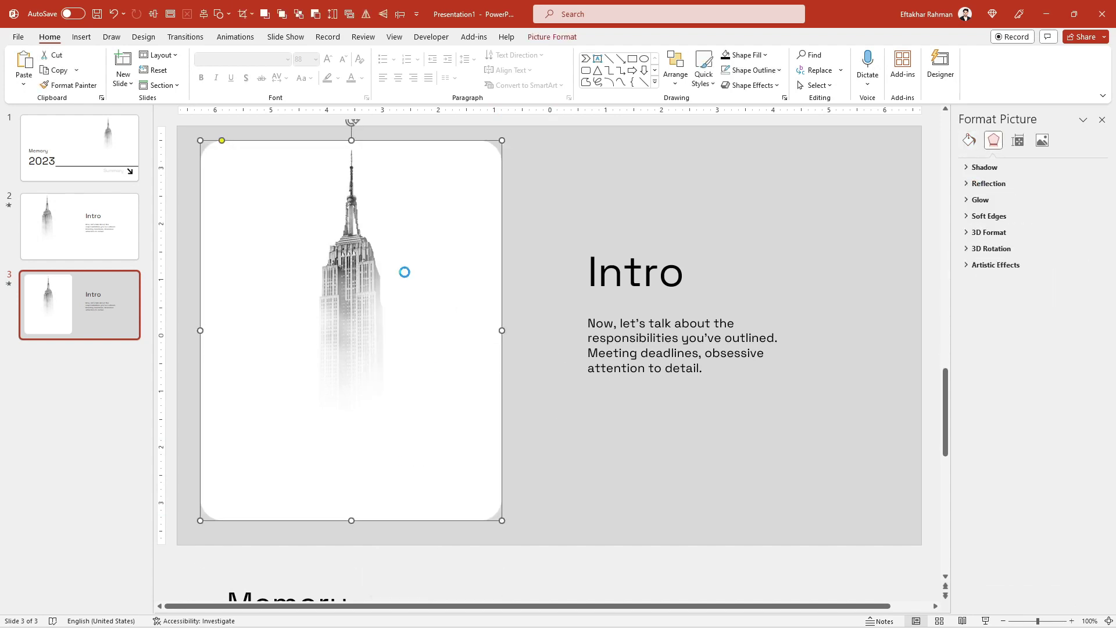
pyautogui.click(668, 411)
# - Move the Intro title into the card's lower area and paste a Summary arrow copy in its corner
pyautogui.moveTo(615, 298)
pyautogui.mouseDown()
pyautogui.moveTo(302, 494)
pyautogui.moveTo(254, 501)
pyautogui.mouseUp()
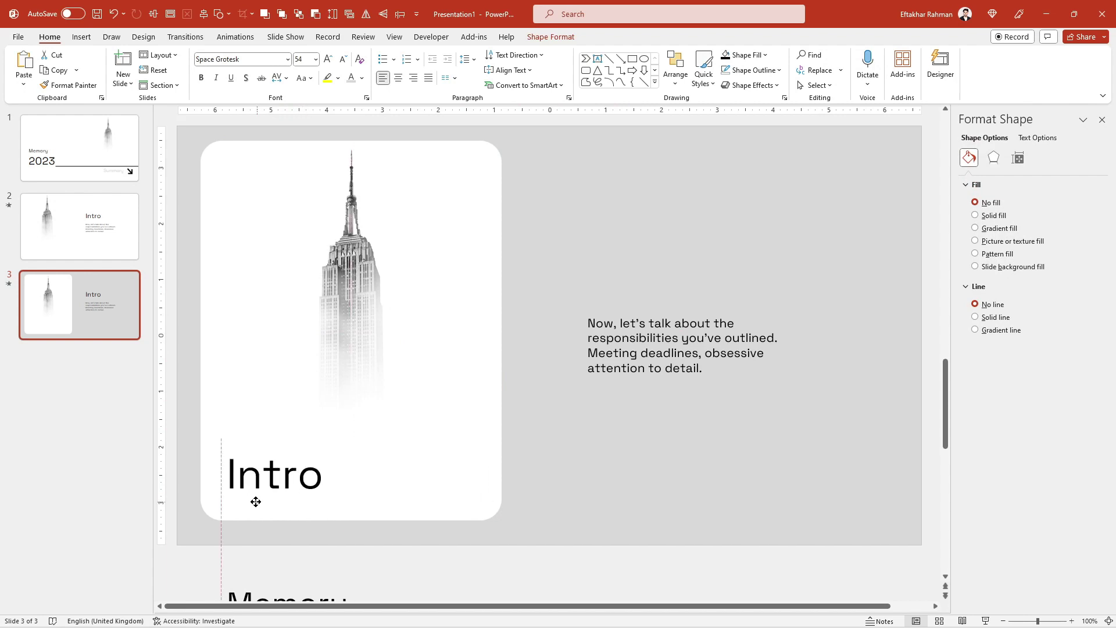
pyautogui.keyDown('ctrl'); pyautogui.scroll(-2, 599, 508); pyautogui.keyUp('ctrl')
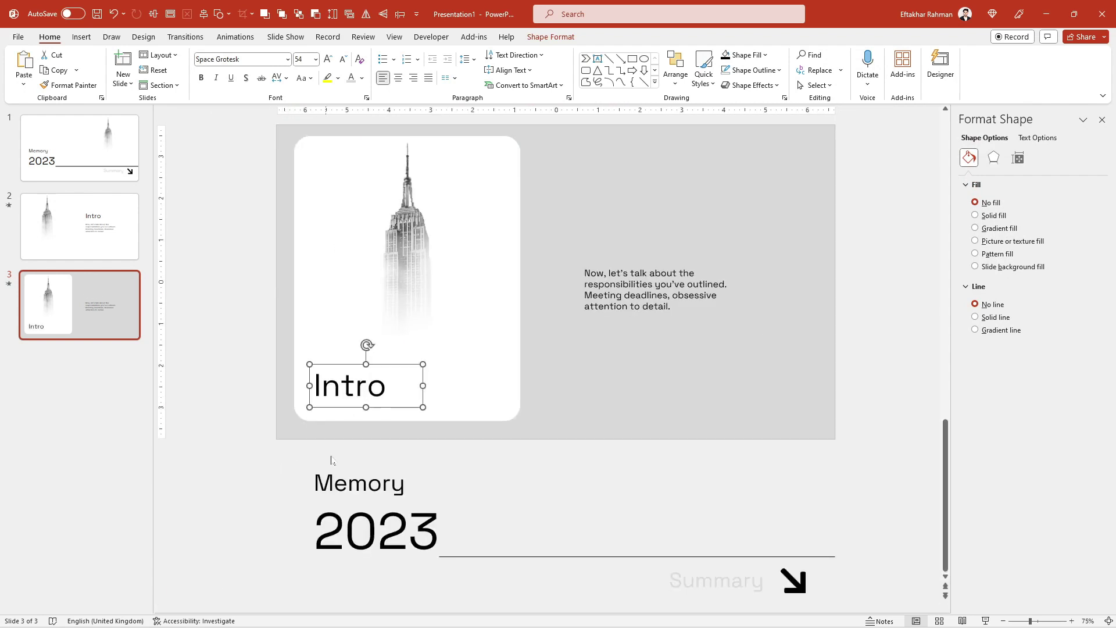
pyautogui.click(794, 580)
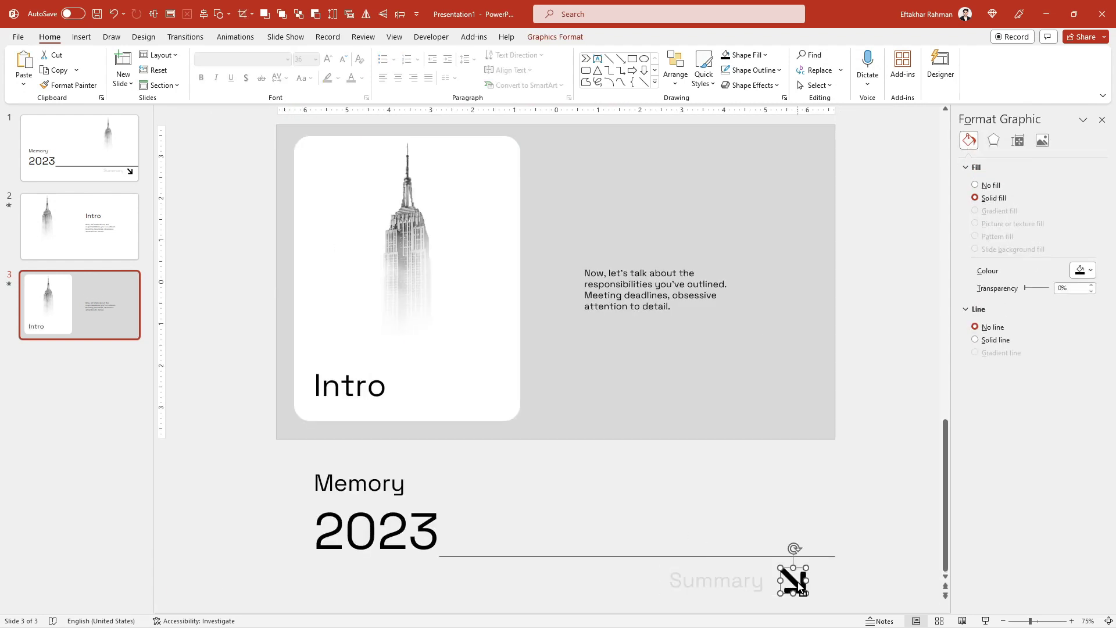
pyautogui.click(559, 403)
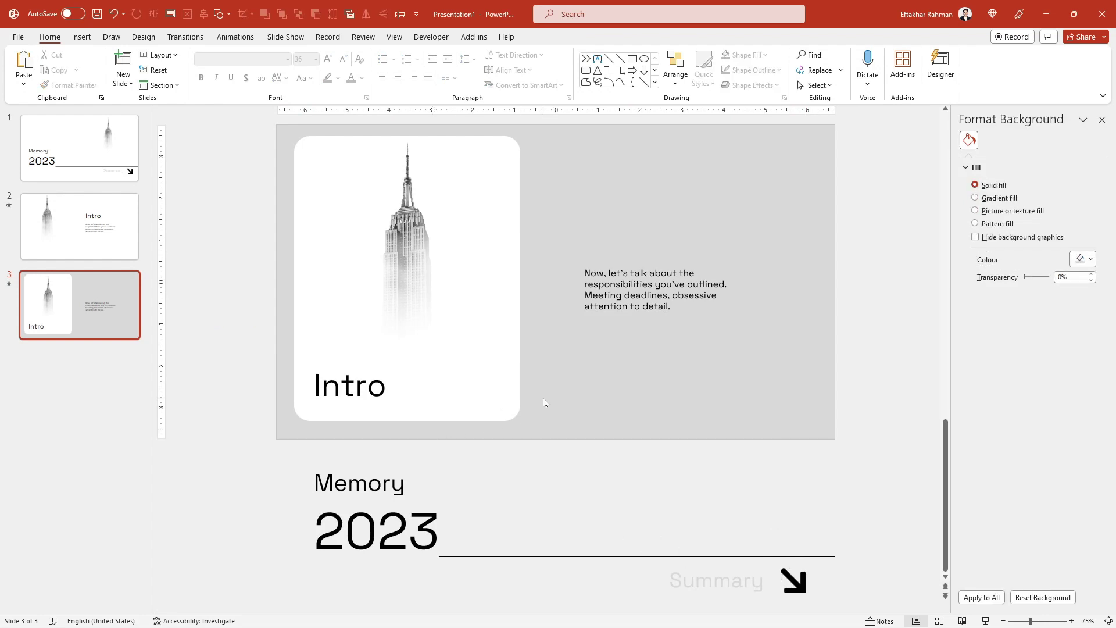
pyautogui.hotkey('ctrl', 'v')
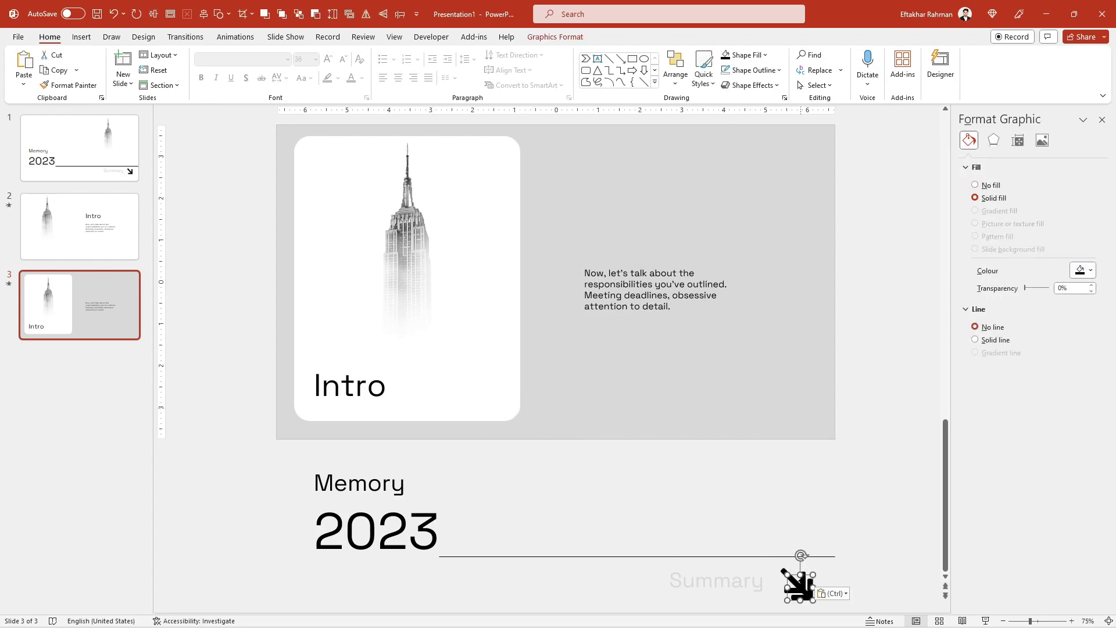
pyautogui.moveTo(797, 581)
pyautogui.mouseDown()
pyautogui.moveTo(480, 407)
pyautogui.moveTo(484, 383)
pyautogui.mouseUp()
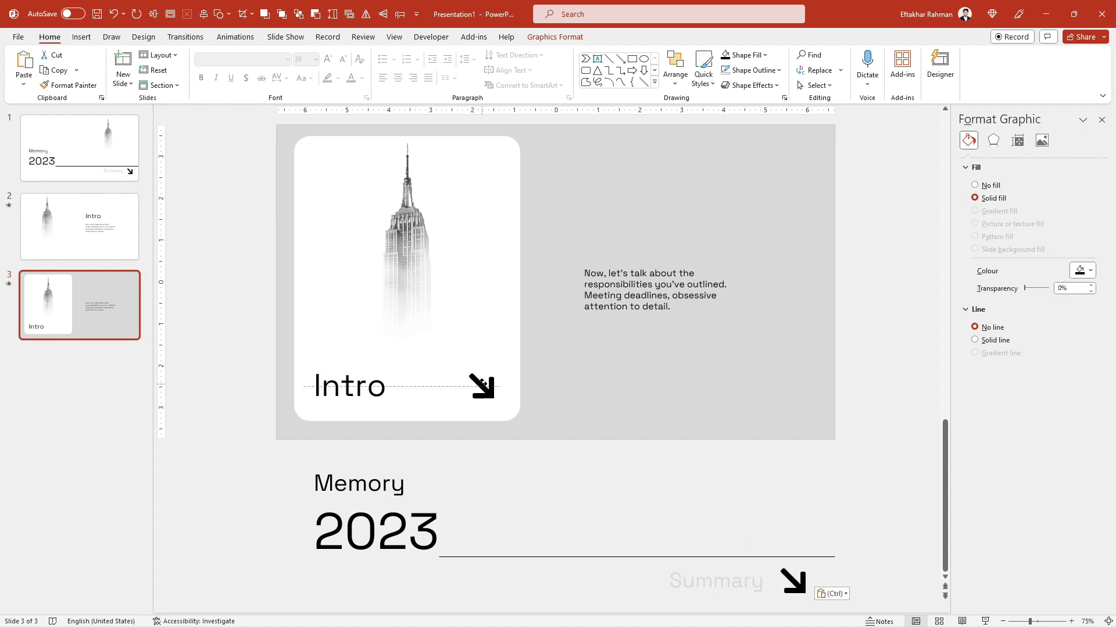
pyautogui.click(590, 413)
# - Delete the body paragraph text box from slide 3
pyautogui.scroll(2, 436, 379)
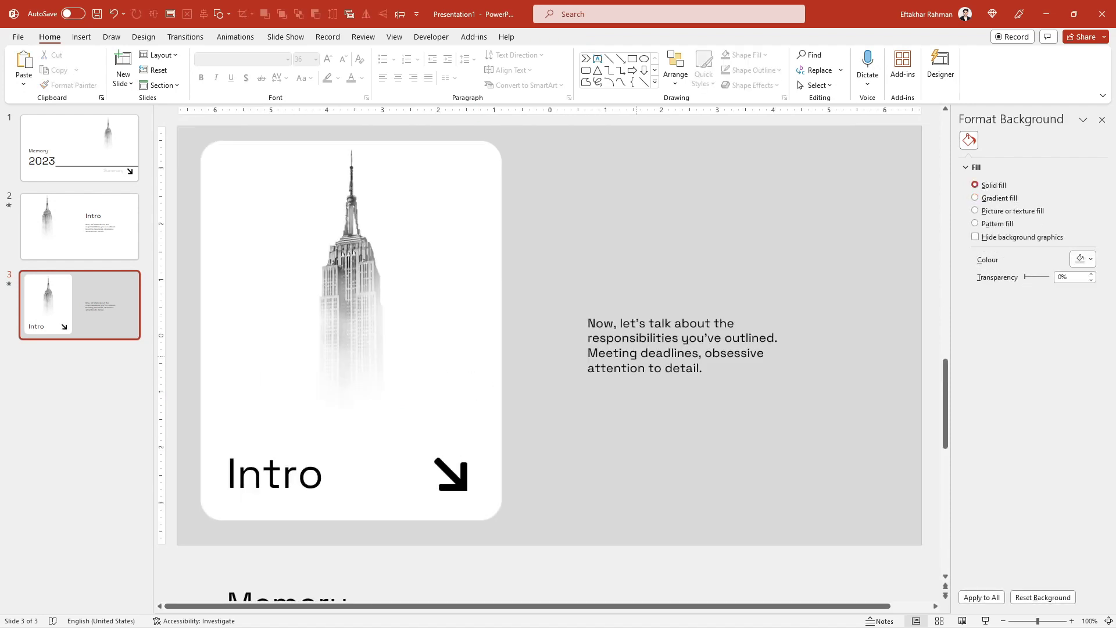
pyautogui.click(641, 353)
pyautogui.scroll(-3, 621, 381)
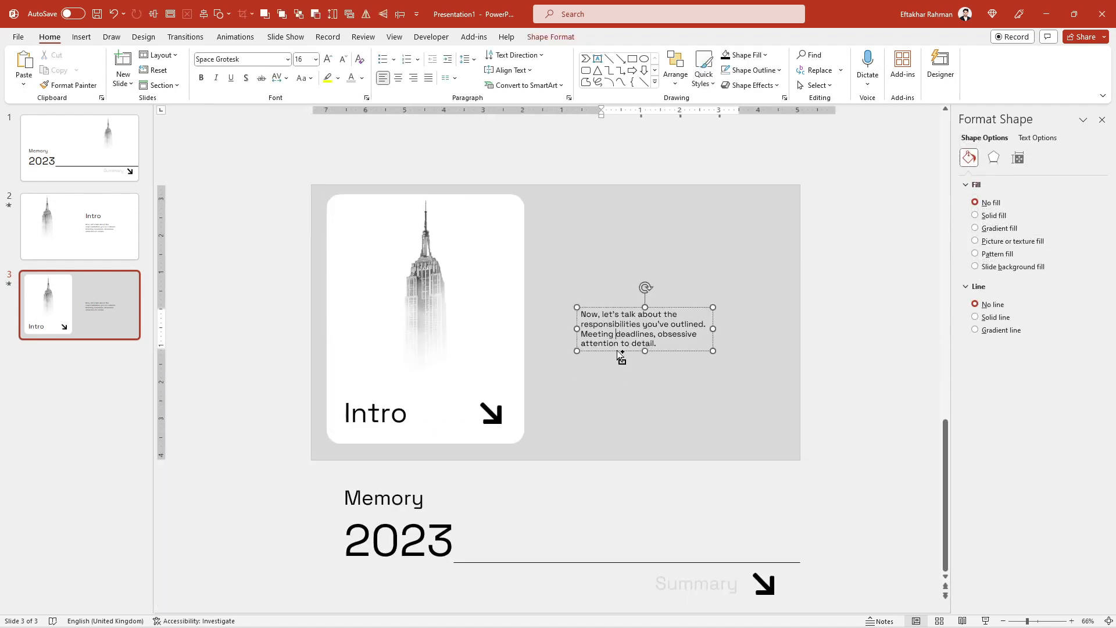
pyautogui.click(600, 351)
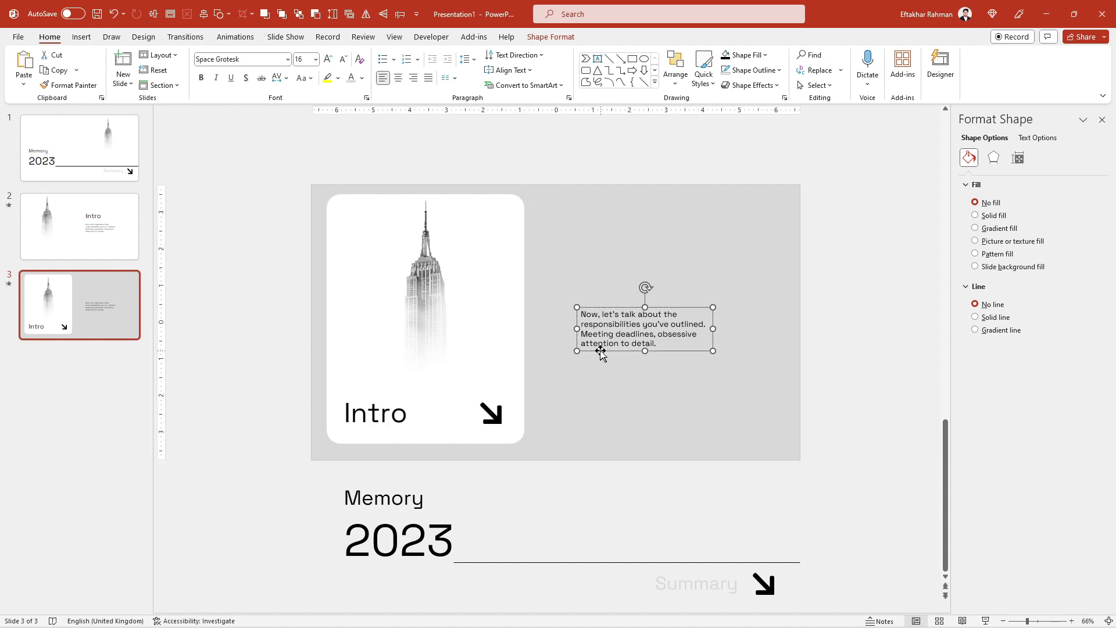
pyautogui.press('Delete')
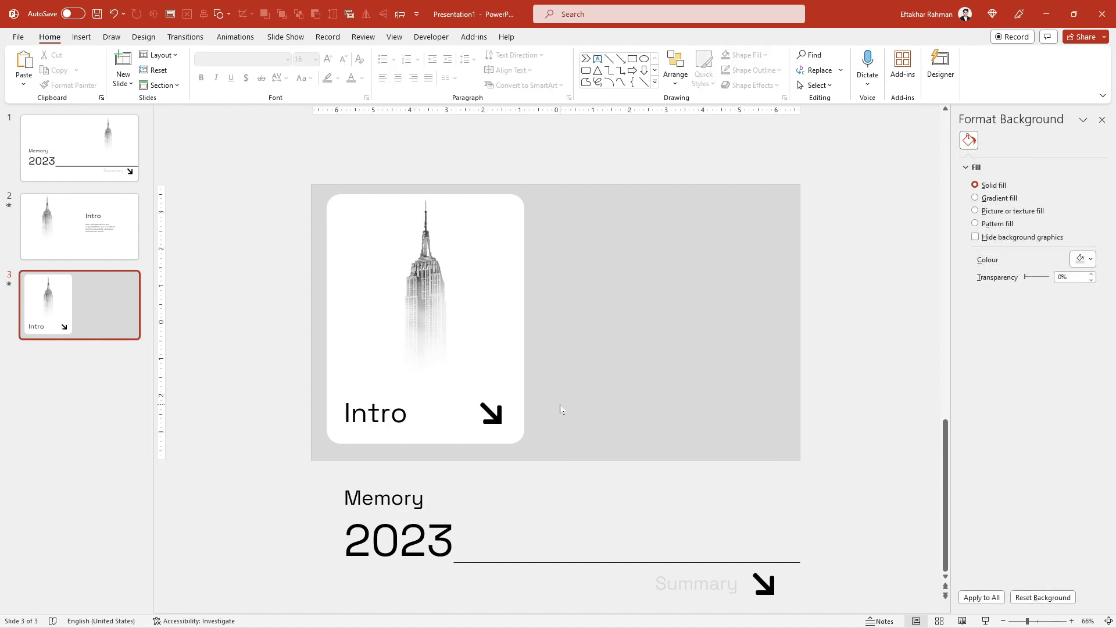
pyautogui.click(476, 368)
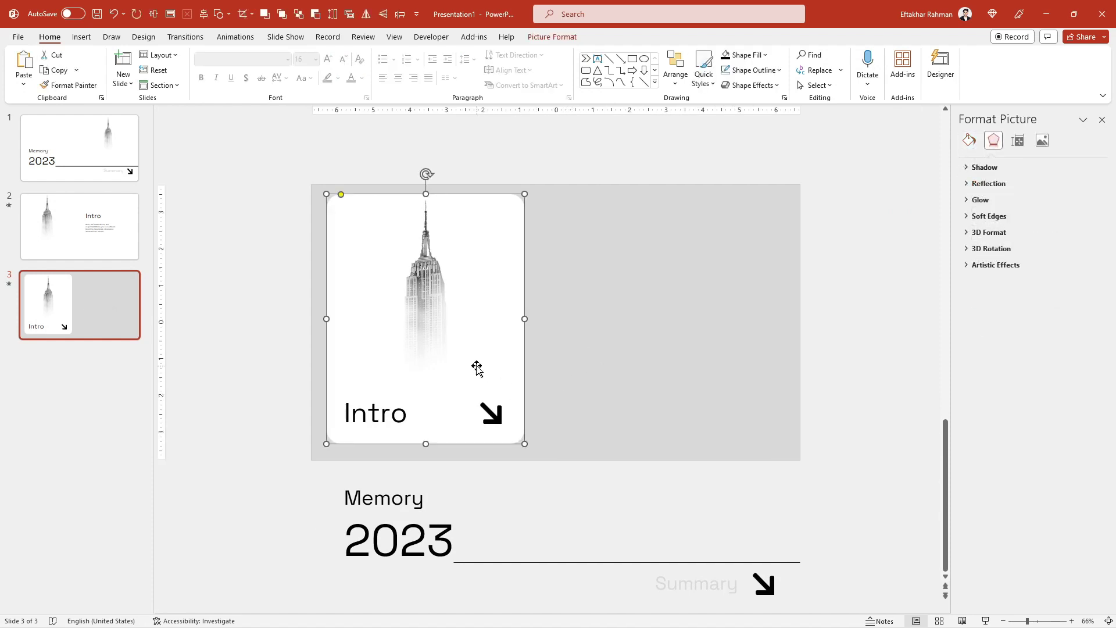
pyautogui.click(593, 386)
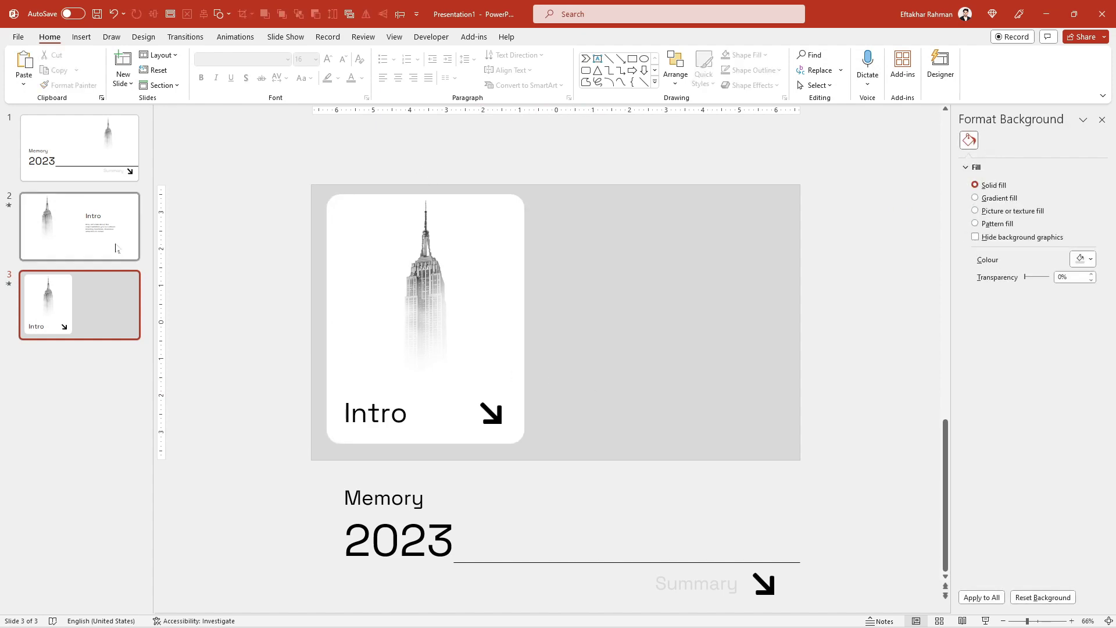
# - Insert the birds-on-a-wire photo from the Downloads folder onto slide 3
pyautogui.click(93, 40)
pyautogui.click(92, 67)
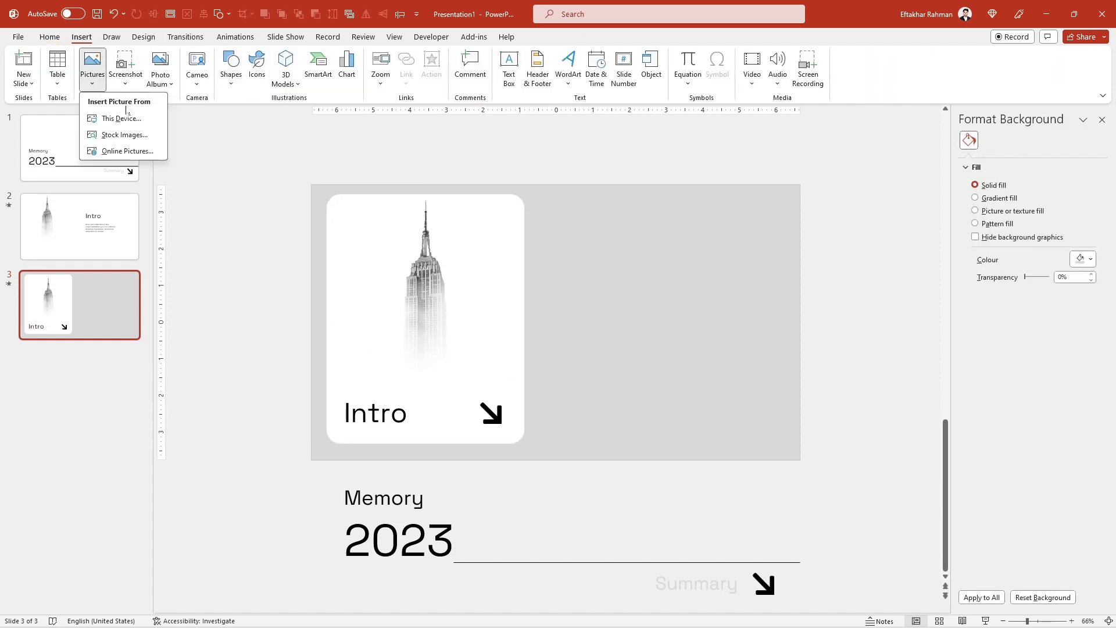
pyautogui.click(128, 118)
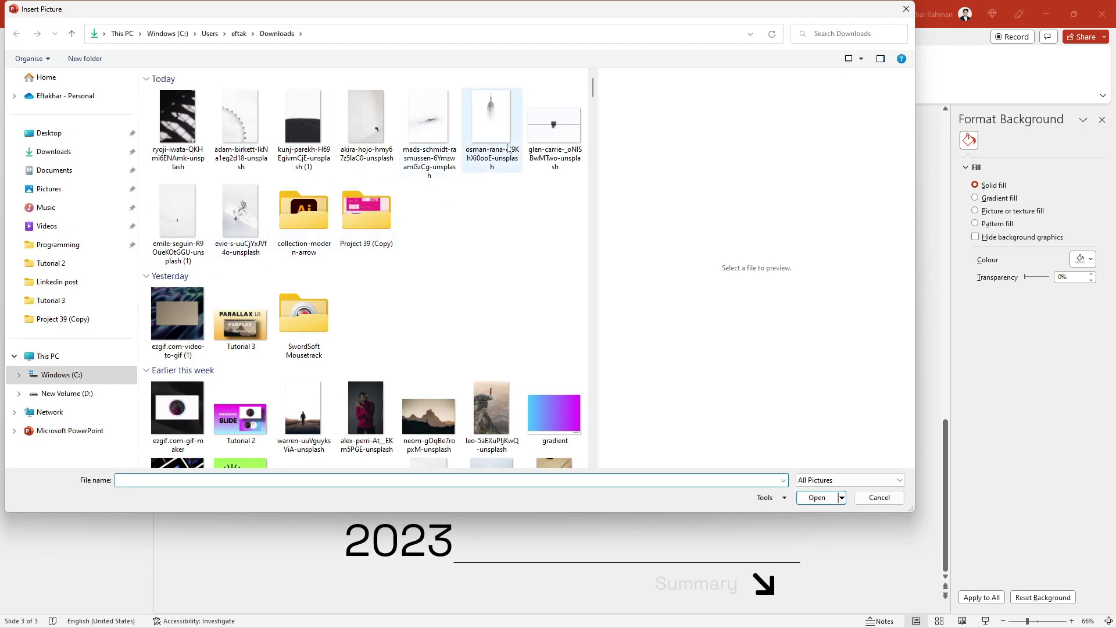
pyautogui.click(540, 144)
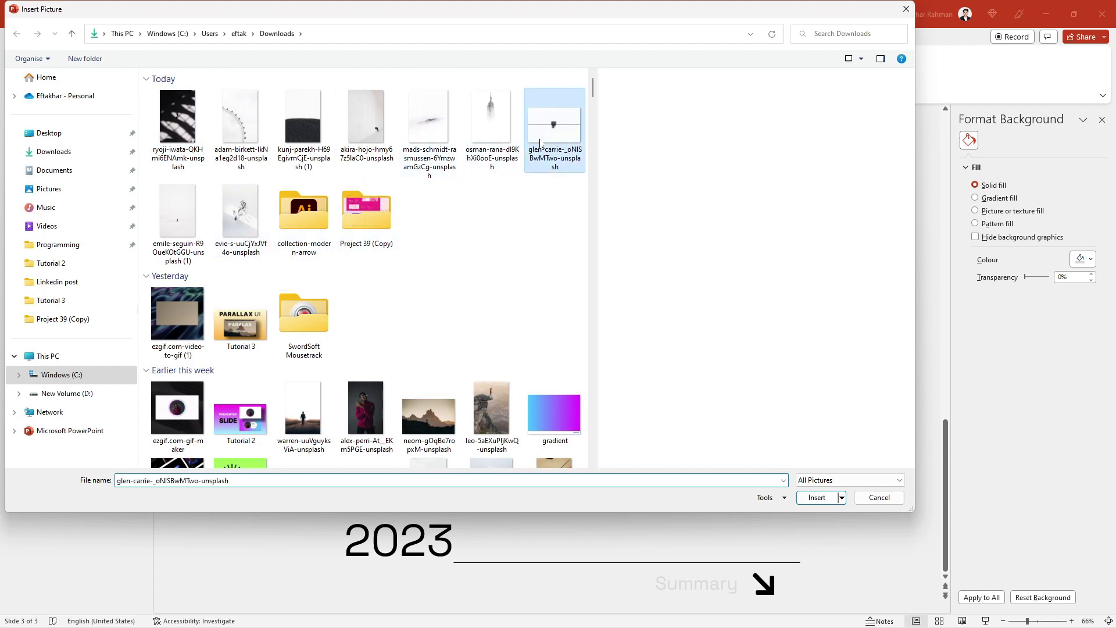
pyautogui.click(825, 501)
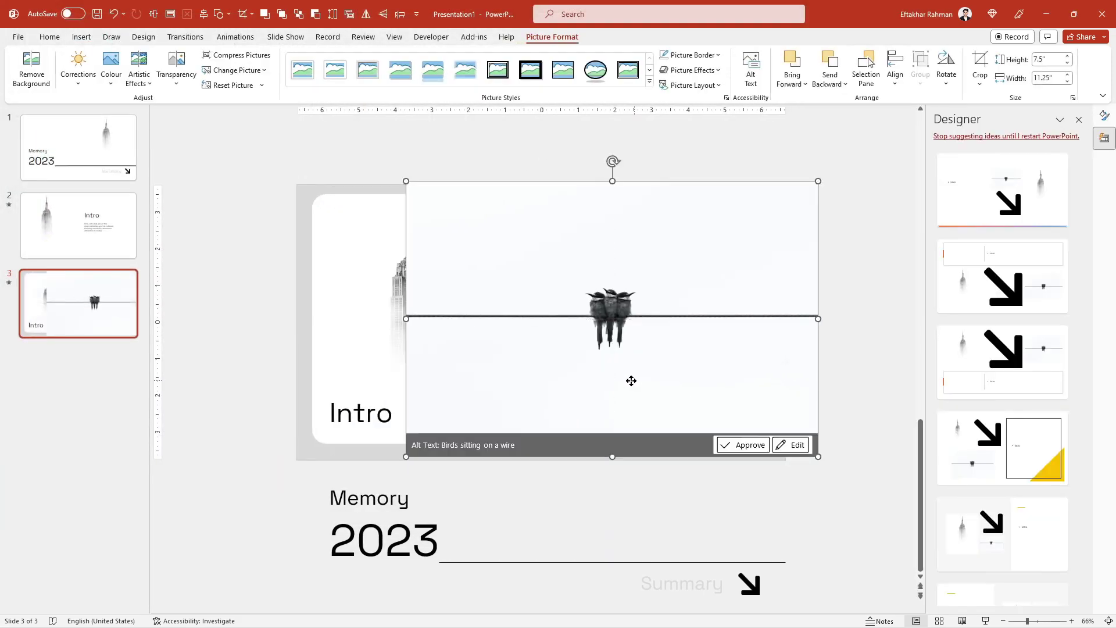
# - Move the birds photo up-left and crop it to a Rounded Rectangle shape
pyautogui.moveTo(631, 379); pyautogui.dragTo(586, 369)
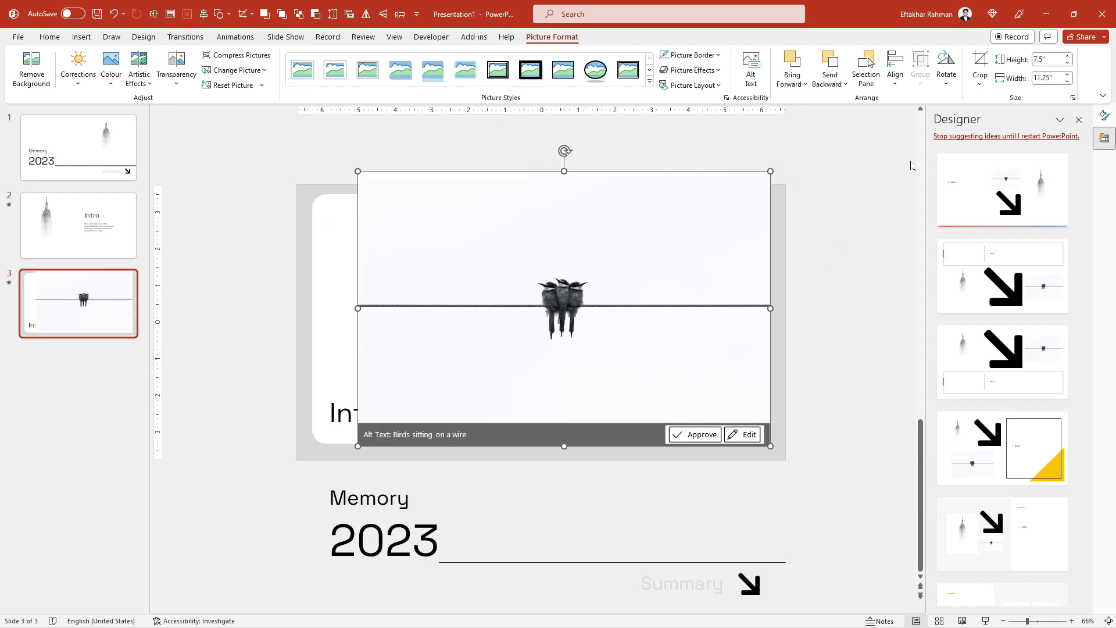
pyautogui.click(980, 83)
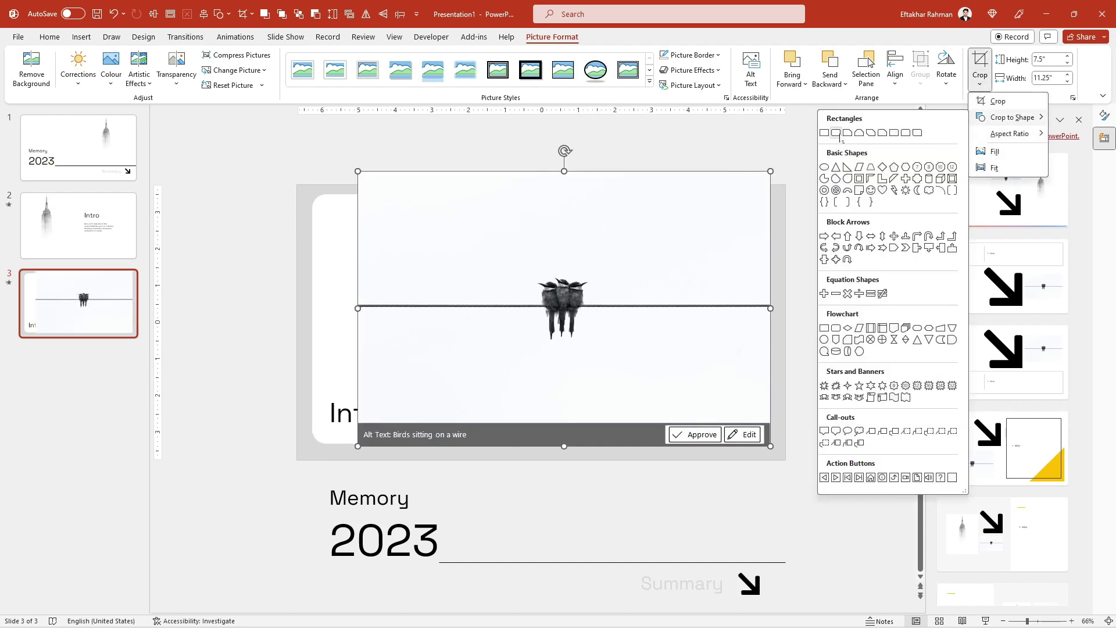
pyautogui.click(838, 135)
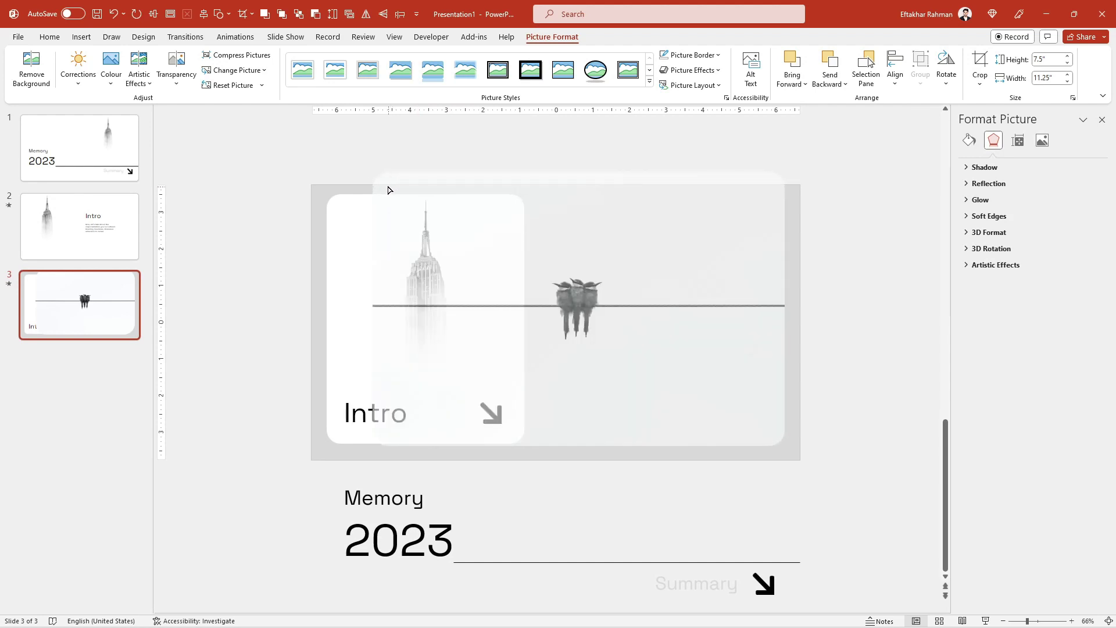
# - Crop the birds photo's left side off the Intro card and reposition the birds in frame
pyautogui.moveTo(374, 169)
pyautogui.mouseDown()
pyautogui.moveTo(428, 197)
pyautogui.moveTo(416, 193)
pyautogui.mouseUp()
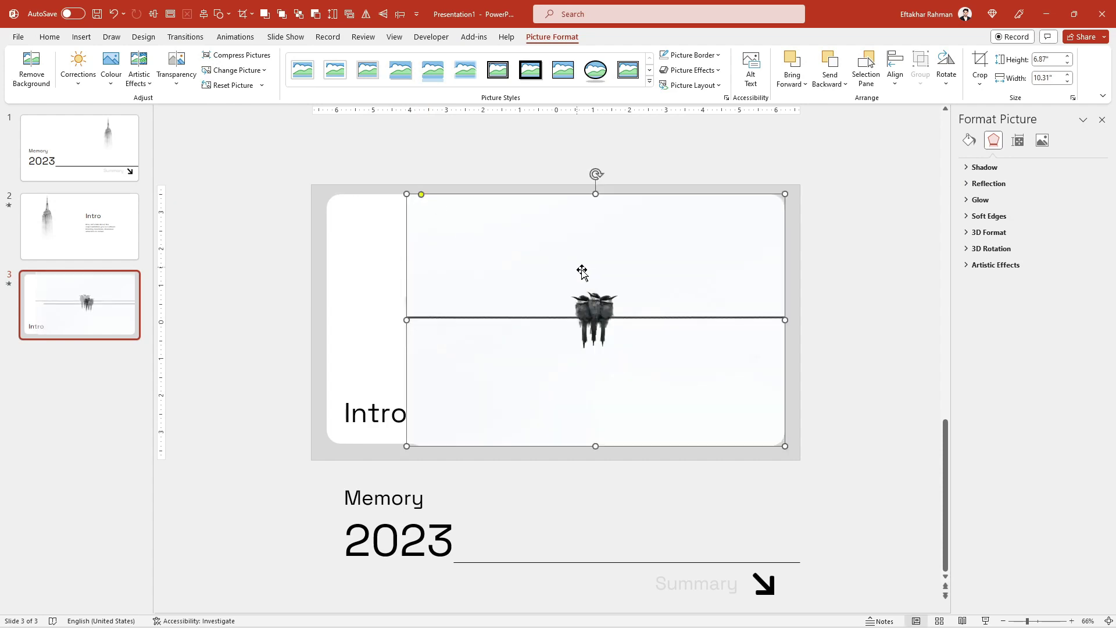
pyautogui.rightClick(591, 275)
pyautogui.click(628, 241)
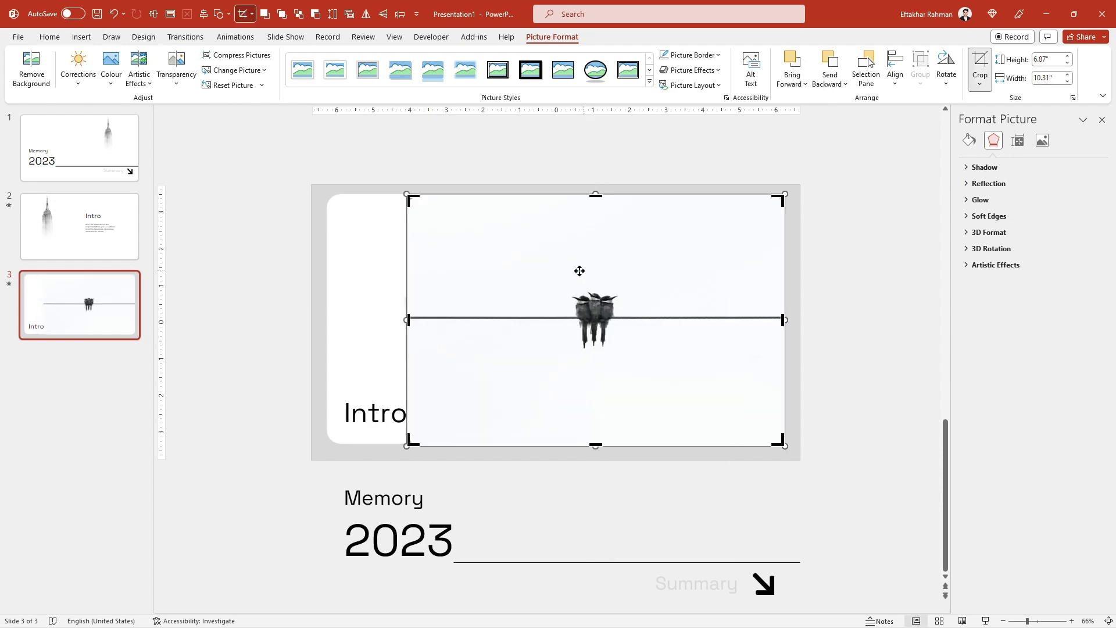
pyautogui.moveTo(405, 321); pyautogui.dragTo(534, 336)
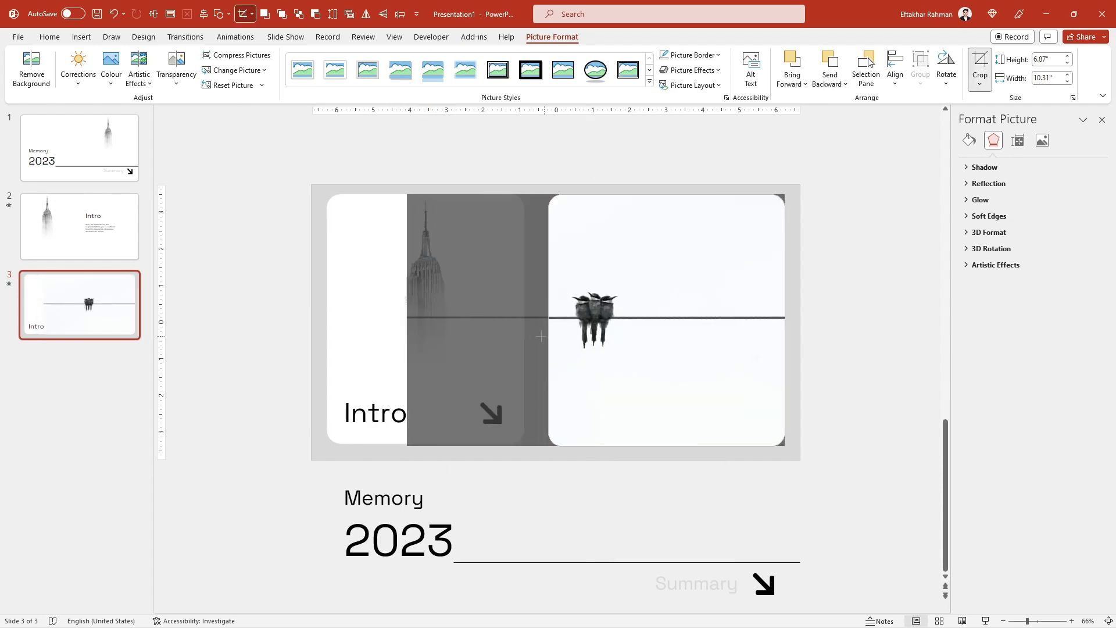
pyautogui.moveTo(606, 347); pyautogui.dragTo(669, 348)
pyautogui.click(898, 363)
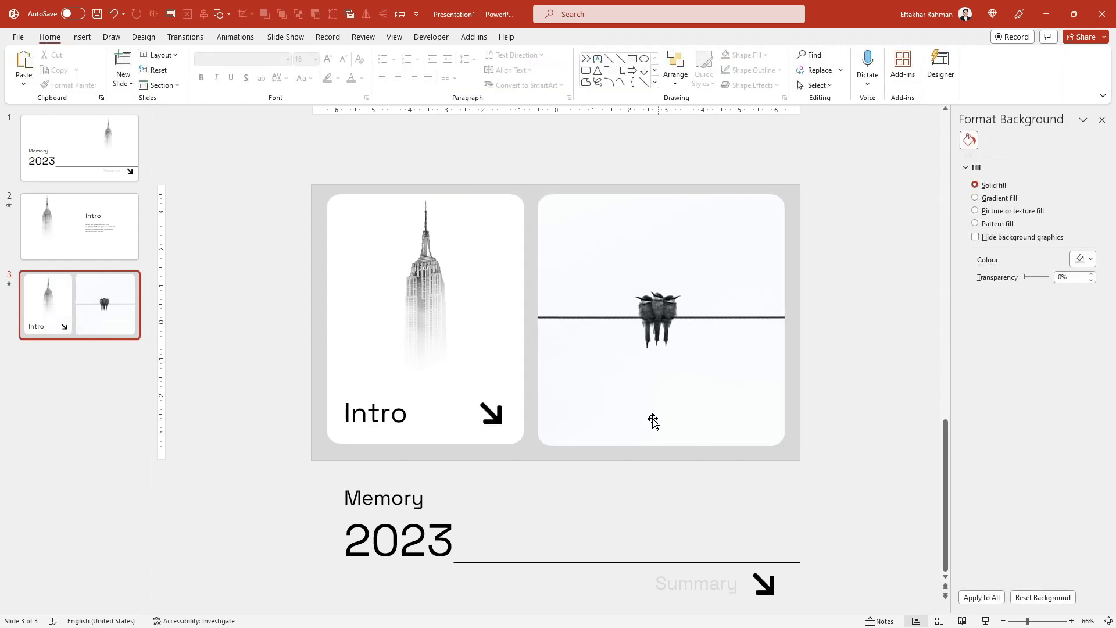
# - Crop the Intro card narrower from its right side and move the arrow beside Intro
pyautogui.click(501, 365)
pyautogui.rightClick(450, 358)
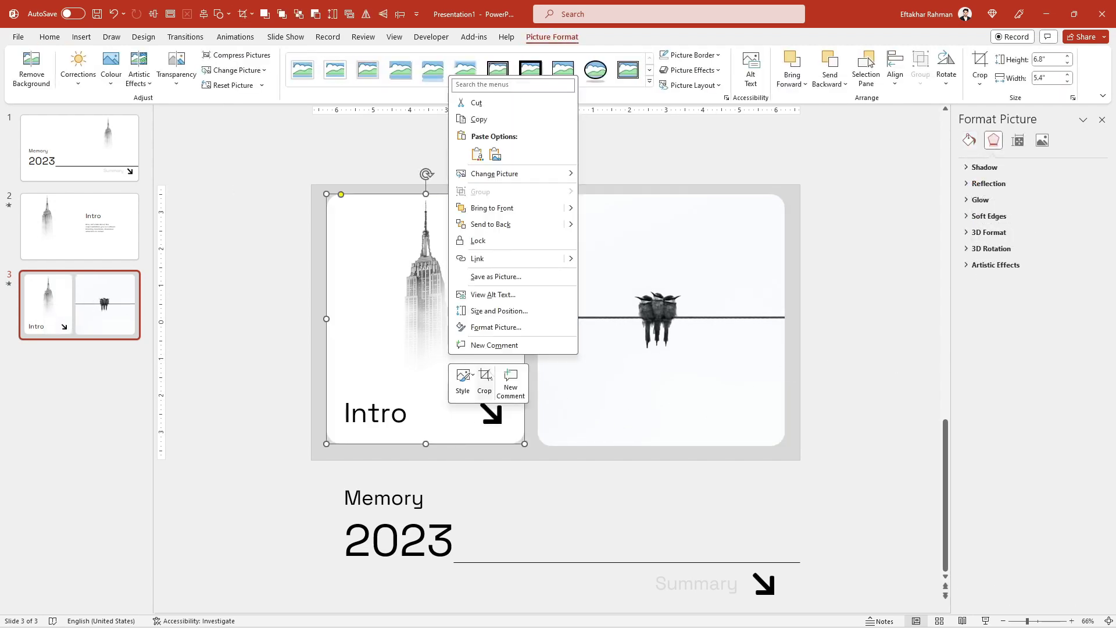
pyautogui.click(485, 381)
pyautogui.moveTo(522, 319); pyautogui.dragTo(395, 333)
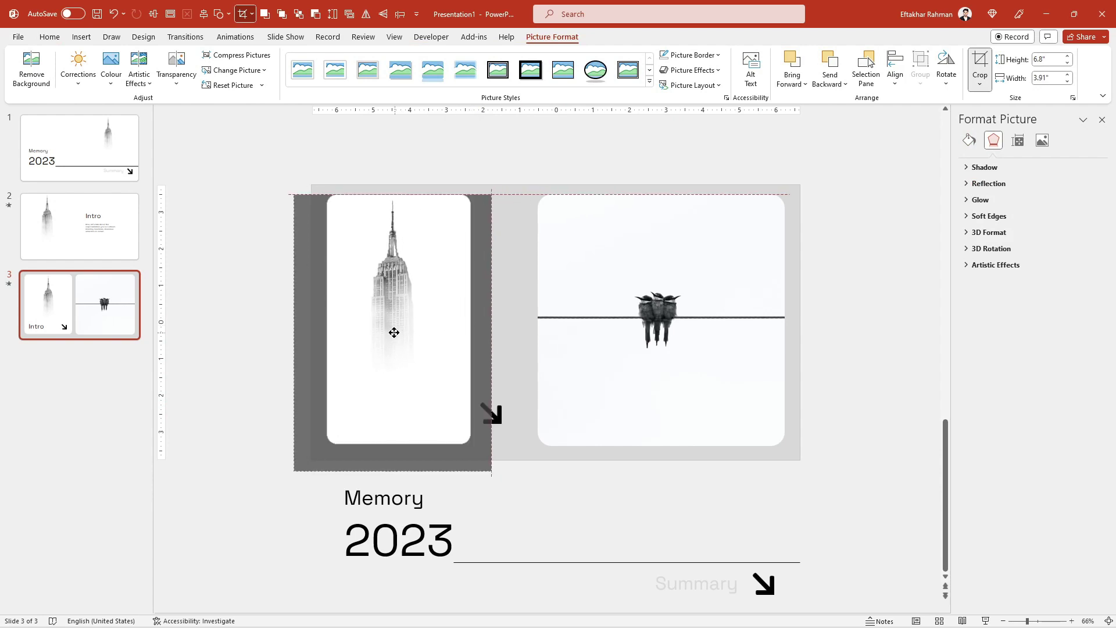
pyautogui.click(491, 413)
pyautogui.moveTo(491, 413); pyautogui.dragTo(447, 411)
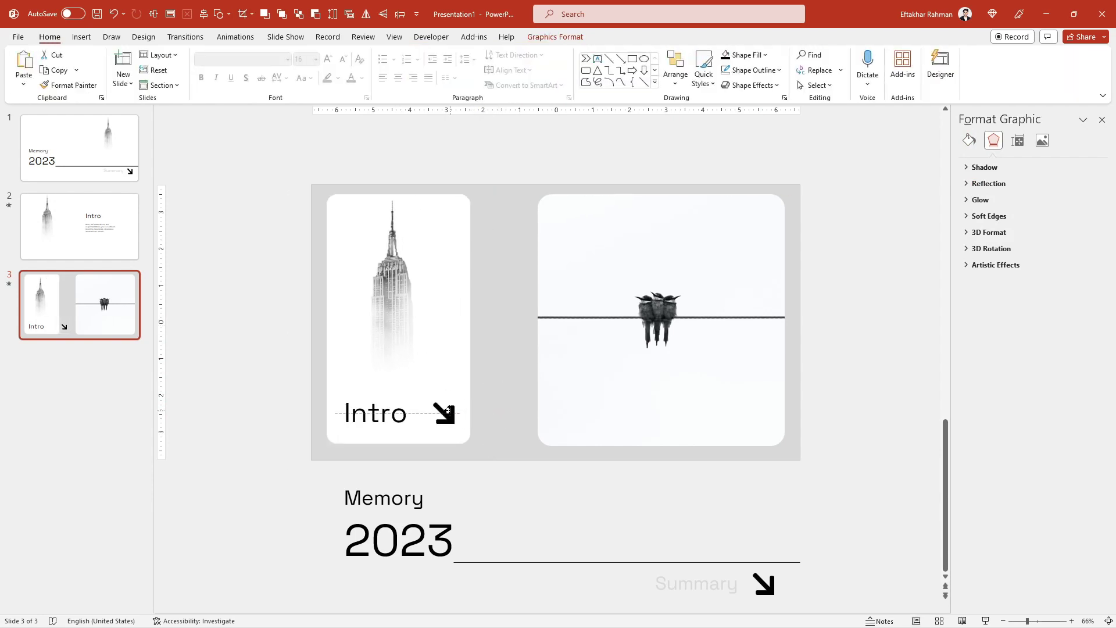
# - Recrop the birds photo into a wide card beside the Intro card, shifting the birds within
pyautogui.click(545, 368)
pyautogui.rightClick(545, 367)
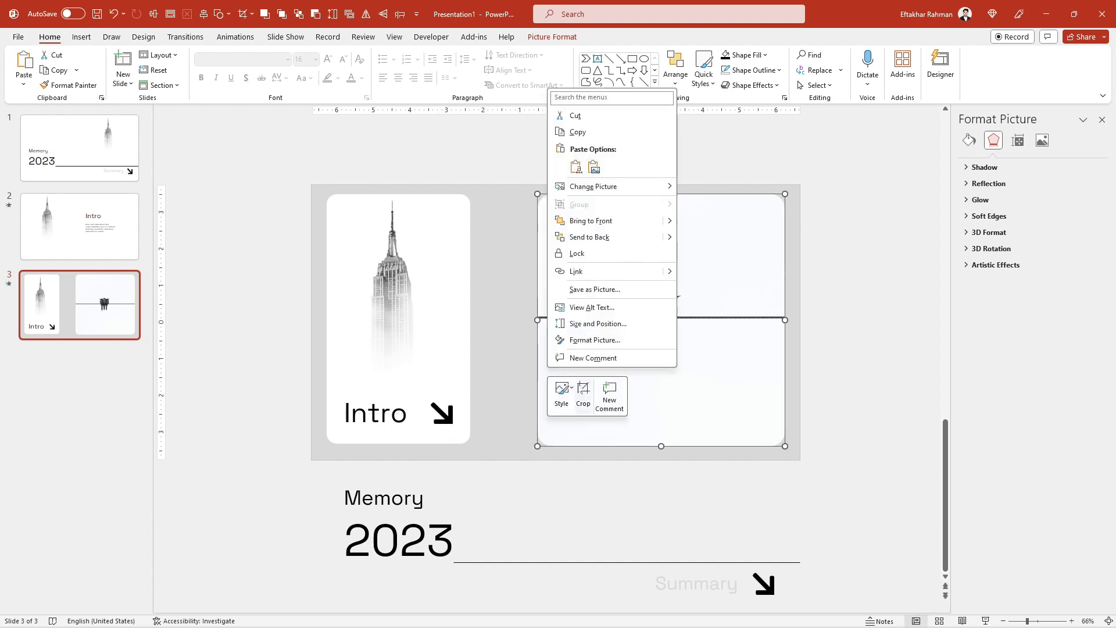
pyautogui.click(583, 390)
pyautogui.moveTo(539, 321); pyautogui.dragTo(490, 329)
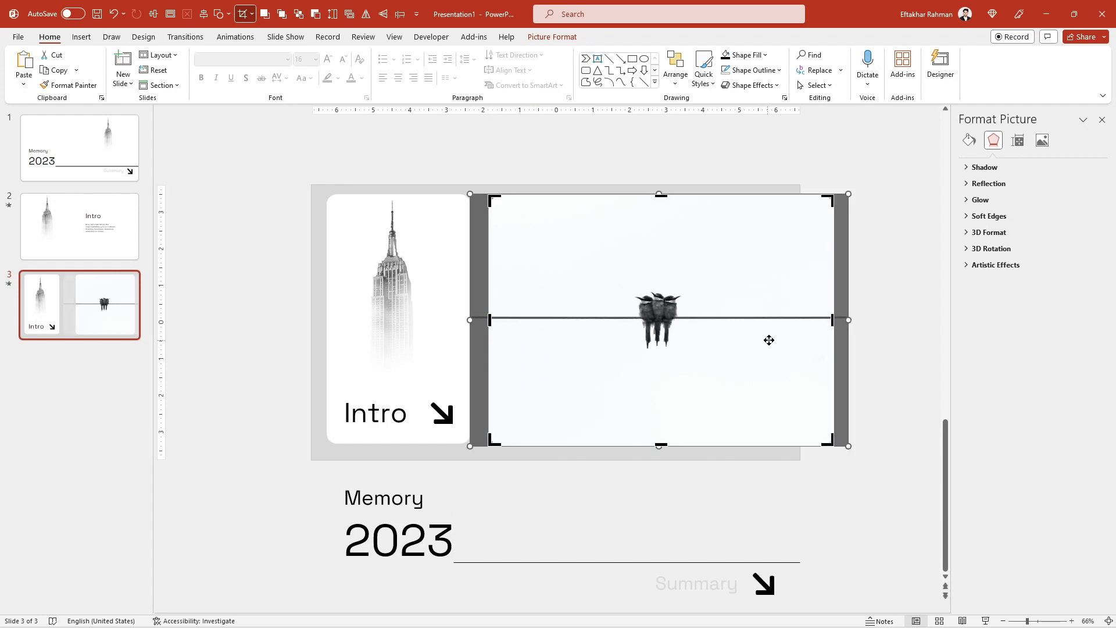
pyautogui.moveTo(836, 321); pyautogui.dragTo(785, 327)
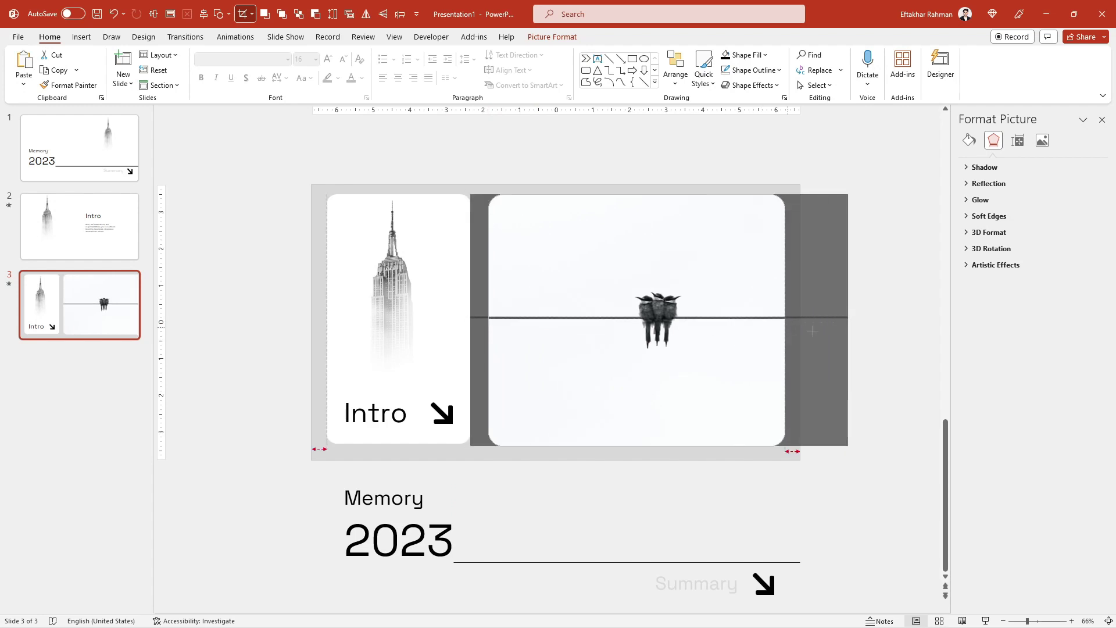
pyautogui.click(850, 358)
pyautogui.rightClick(661, 347)
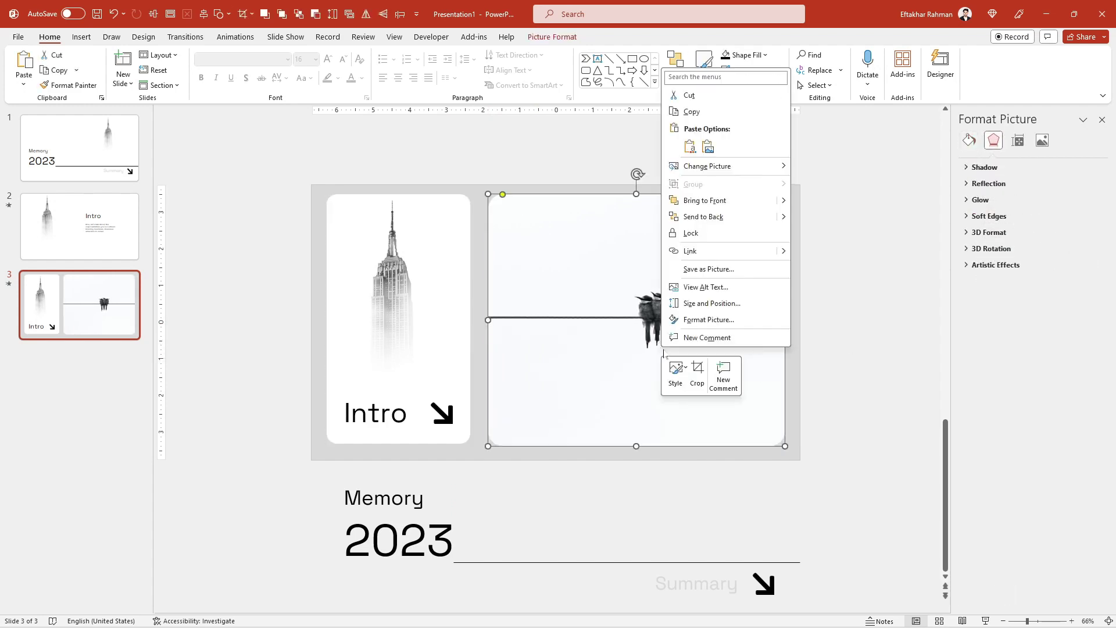
pyautogui.click(698, 375)
pyautogui.moveTo(698, 375); pyautogui.dragTo(662, 372)
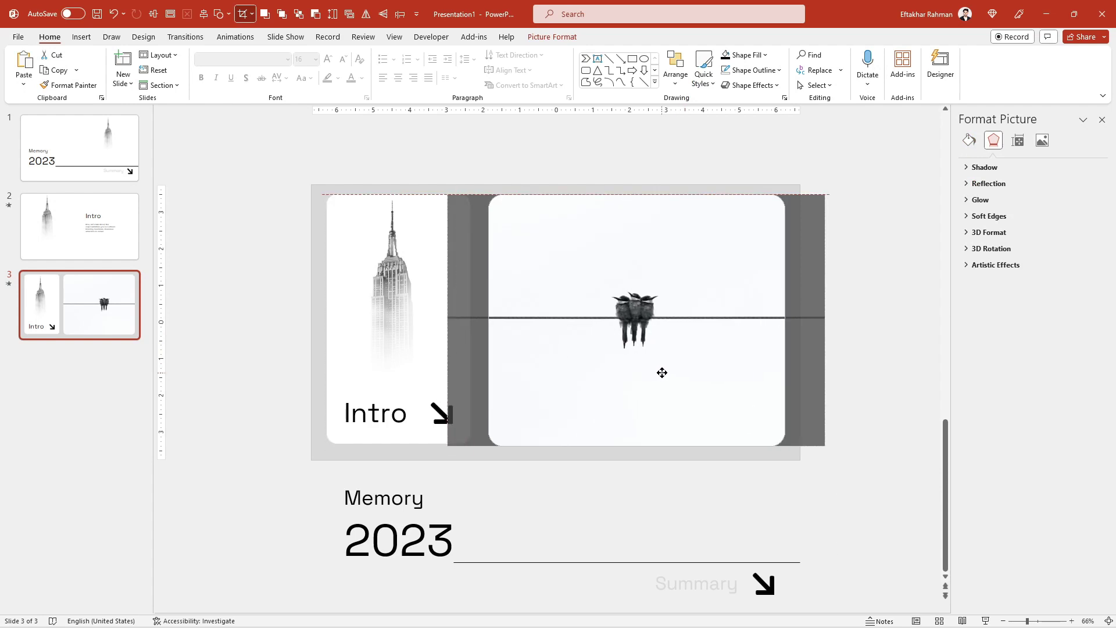
pyautogui.click(840, 453)
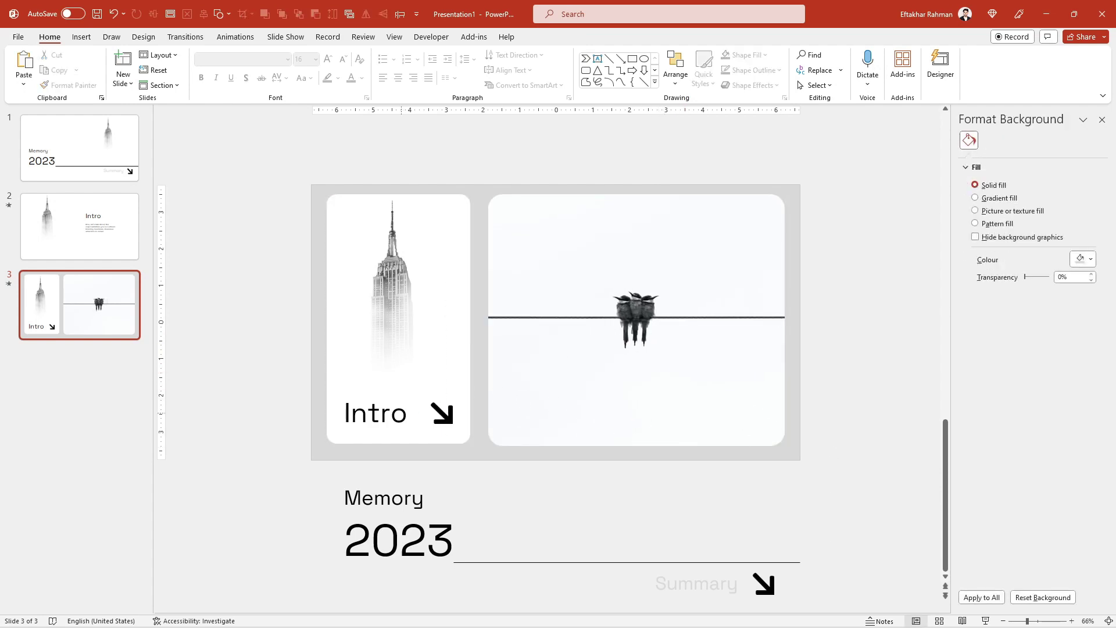
pyautogui.click(390, 413)
# - Copy the Intro label onto the birds card, retype it as centred Sentence-case 'Partnership' above the wire
pyautogui.moveTo(371, 431); pyautogui.dragTo(631, 271)
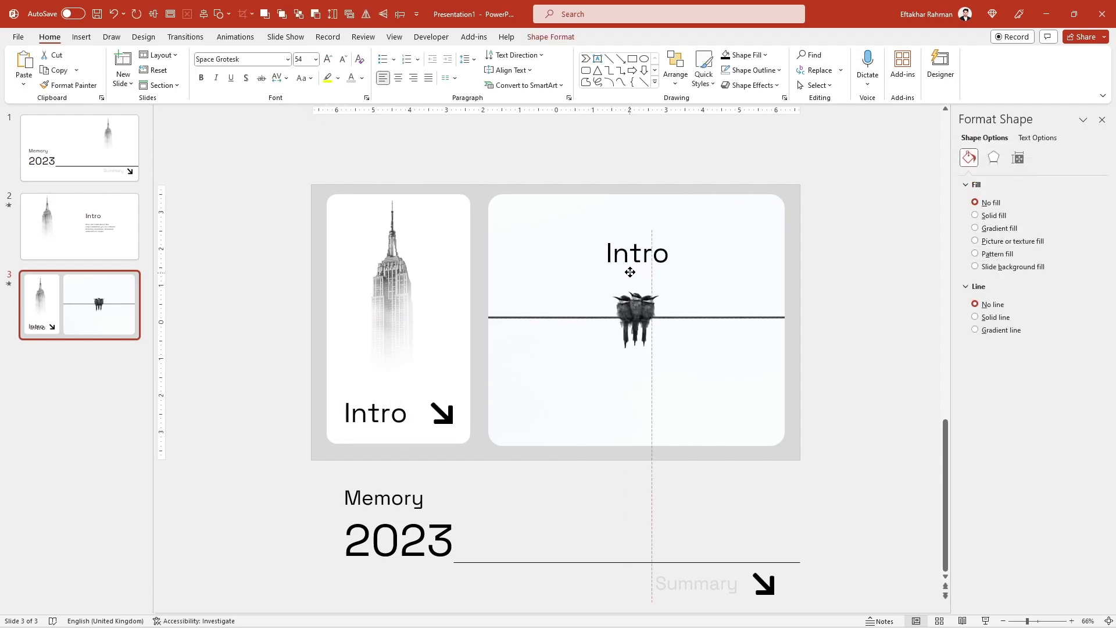
pyautogui.doubleClick(632, 261)
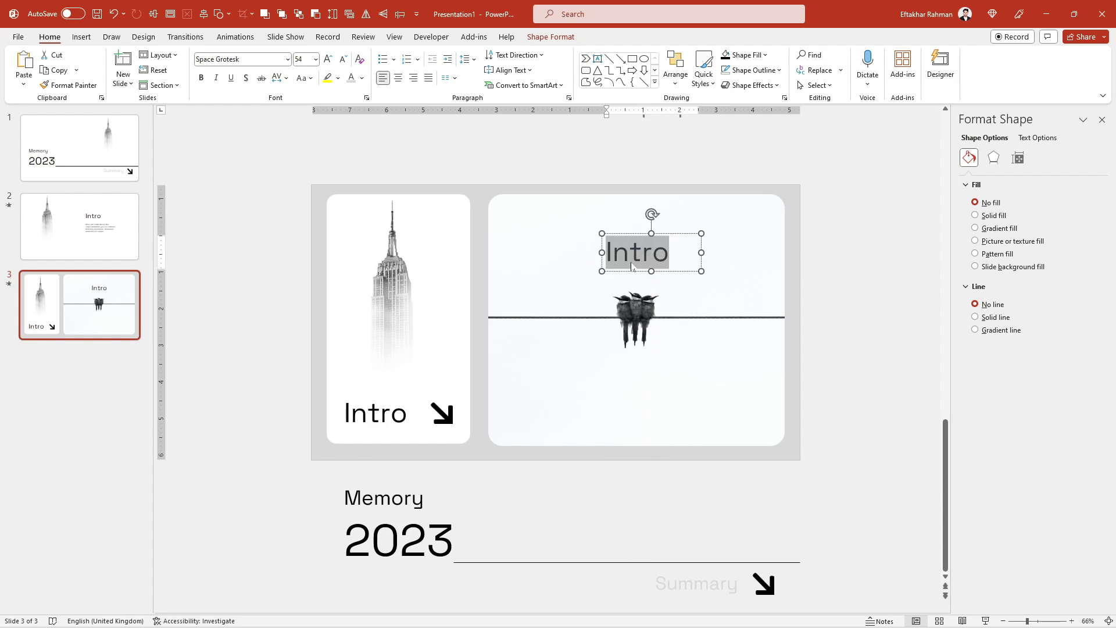
pyautogui.write('partn')
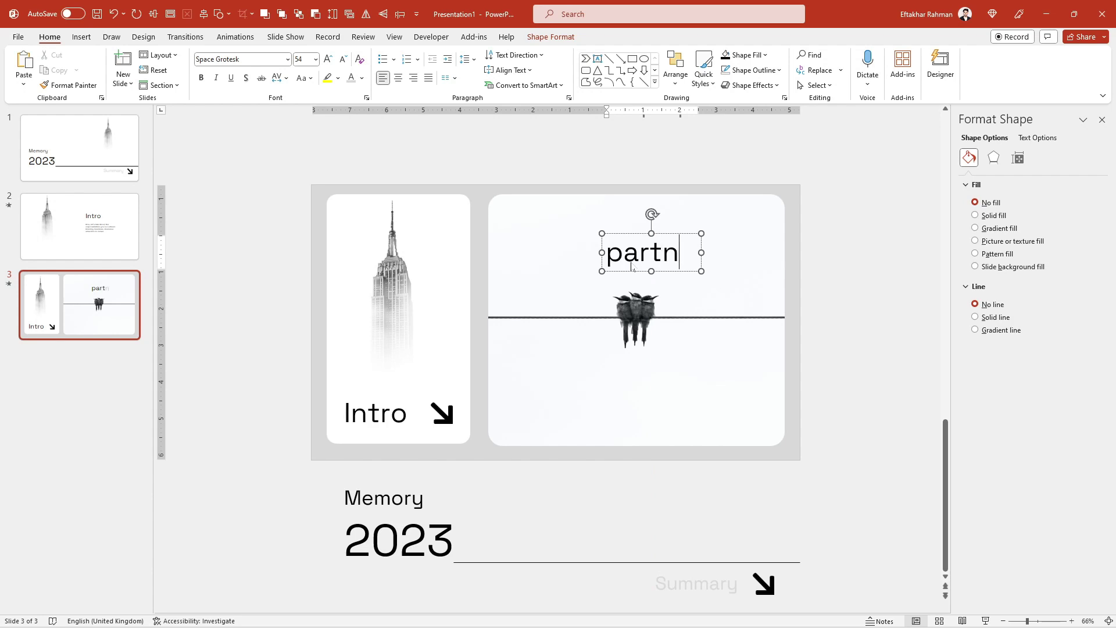
pyautogui.write('ership')
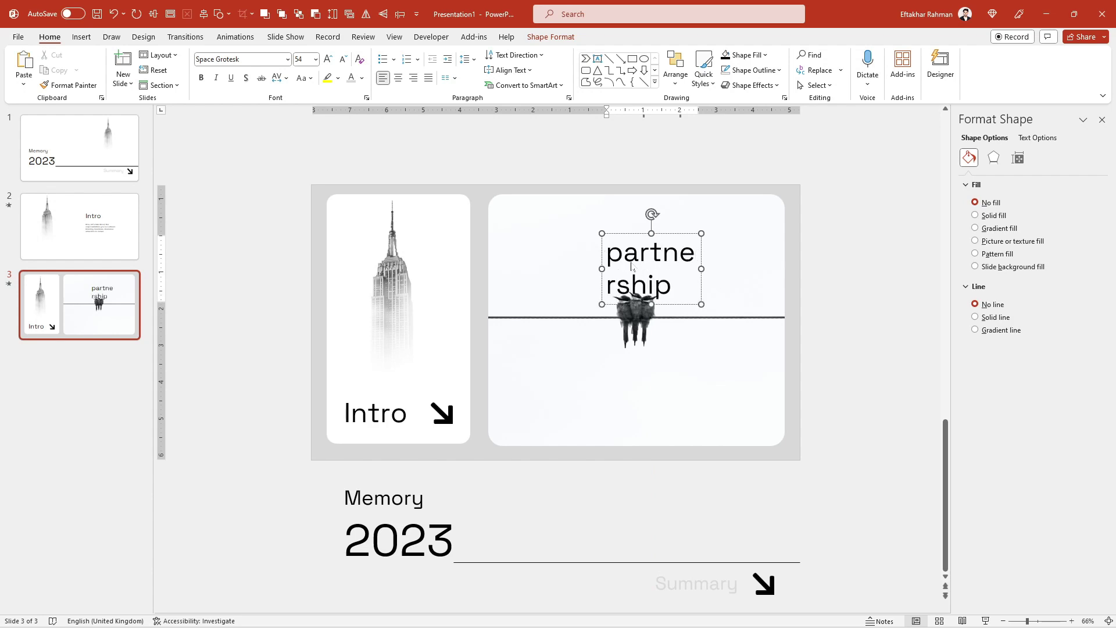
pyautogui.hotkey('ctrl', 'a')
pyautogui.click(304, 77)
pyautogui.click(322, 93)
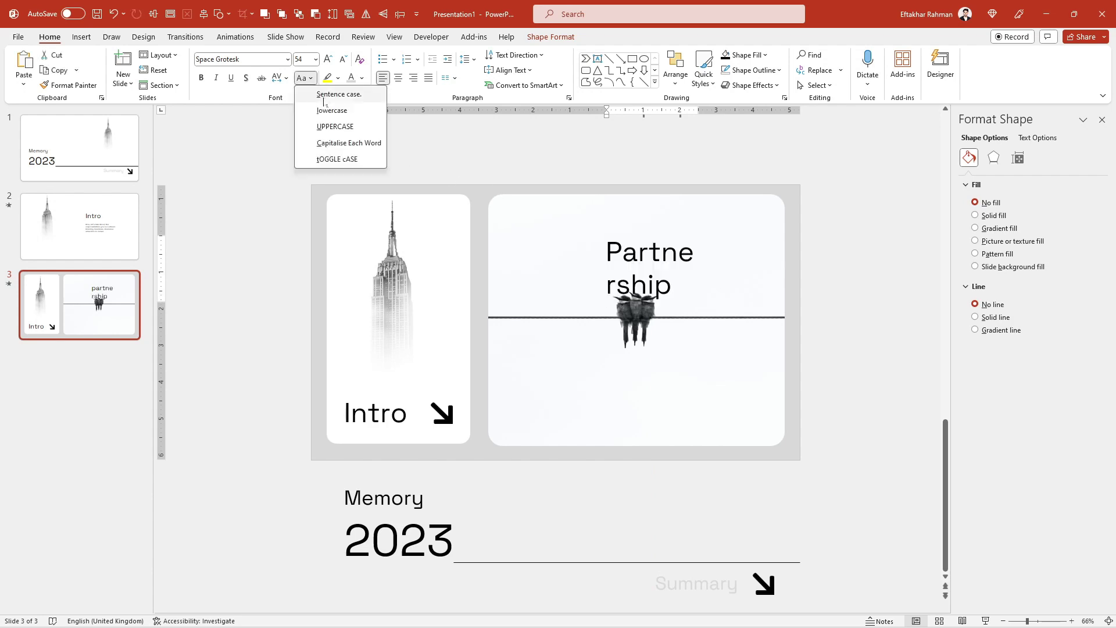
pyautogui.moveTo(603, 270)
pyautogui.mouseDown()
pyautogui.moveTo(536, 270)
pyautogui.moveTo(587, 277)
pyautogui.mouseUp()
pyautogui.hotkey('ctrl', 'e')
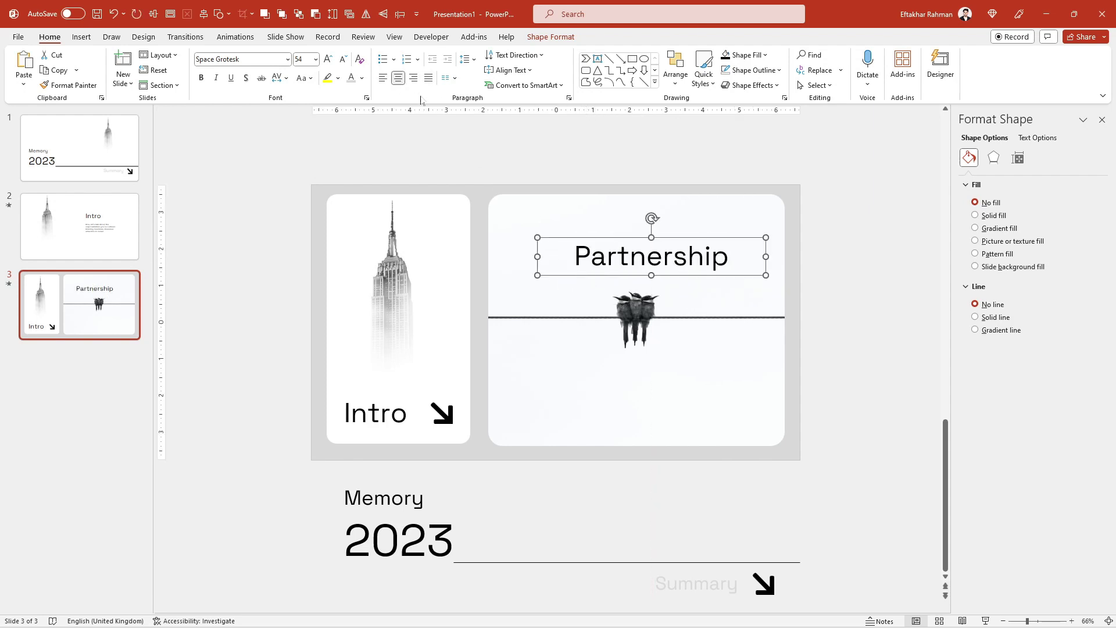
pyautogui.moveTo(614, 277)
pyautogui.mouseDown()
pyautogui.moveTo(594, 269)
pyautogui.moveTo(602, 297)
pyautogui.moveTo(603, 285)
pyautogui.mouseUp()
pyautogui.click(598, 495)
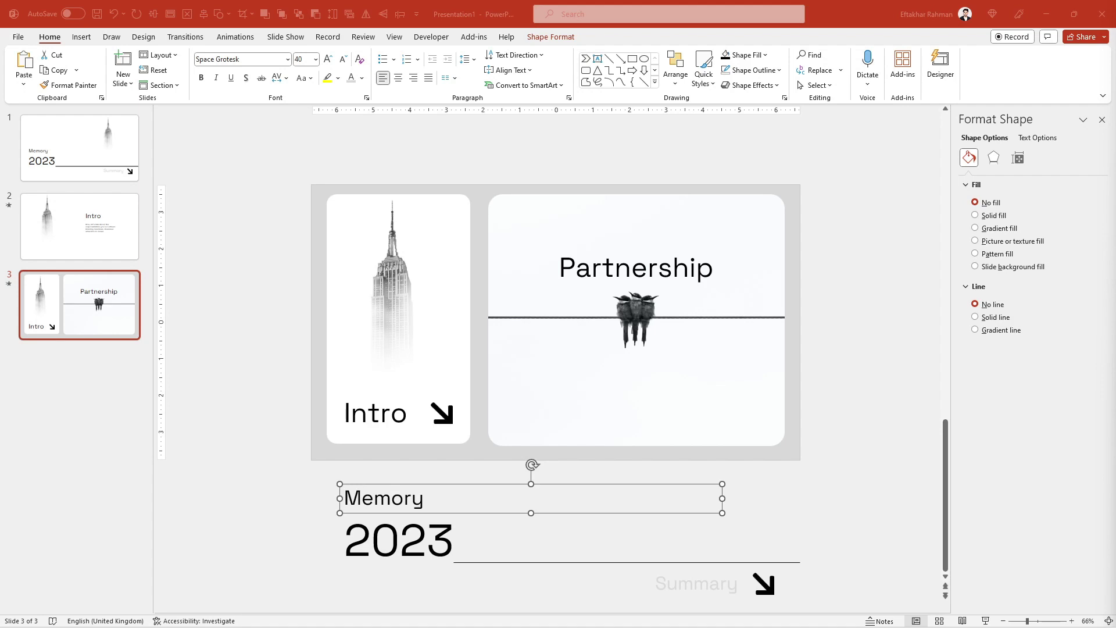
# - Paste the body paragraph onto the Partnership card and centre it
pyautogui.click(788, 367)
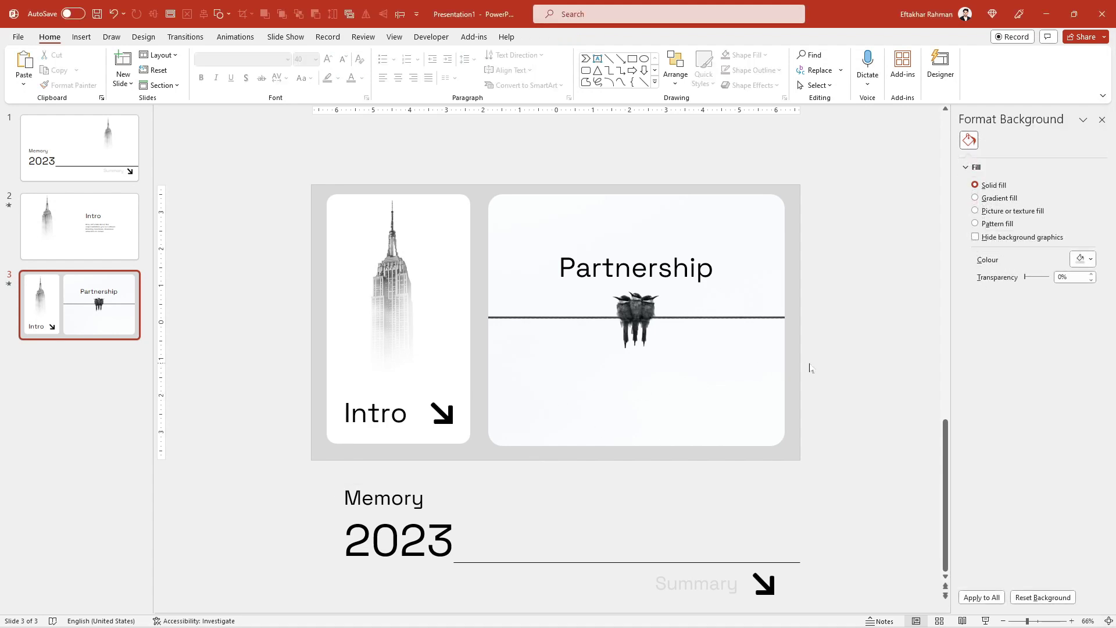
pyautogui.rightClick(810, 365)
pyautogui.click(866, 405)
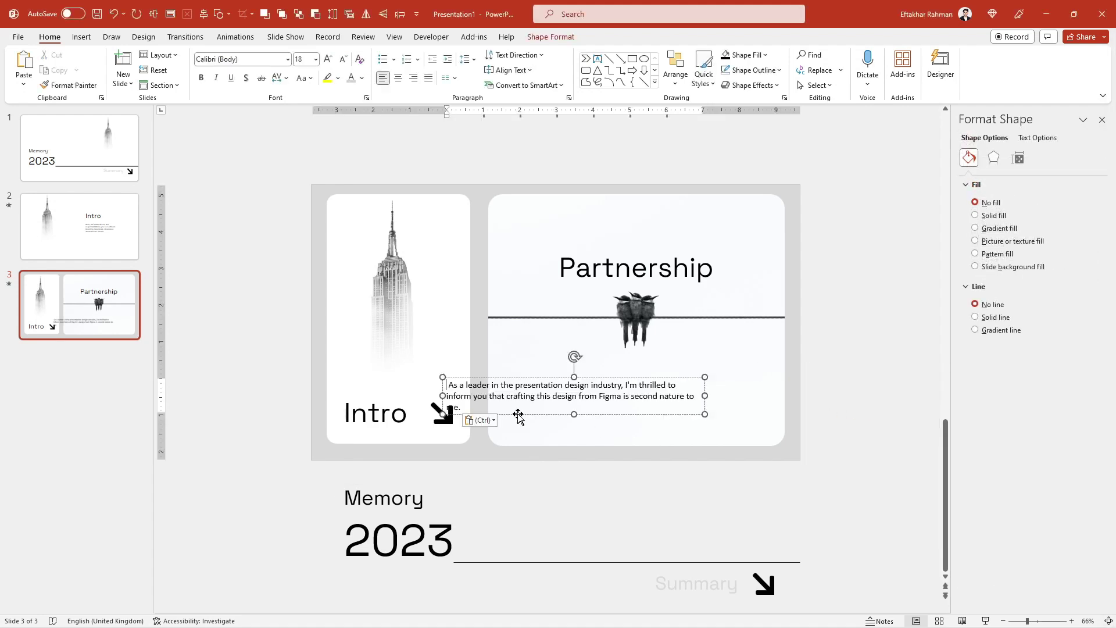
pyautogui.moveTo(518, 416); pyautogui.dragTo(584, 415)
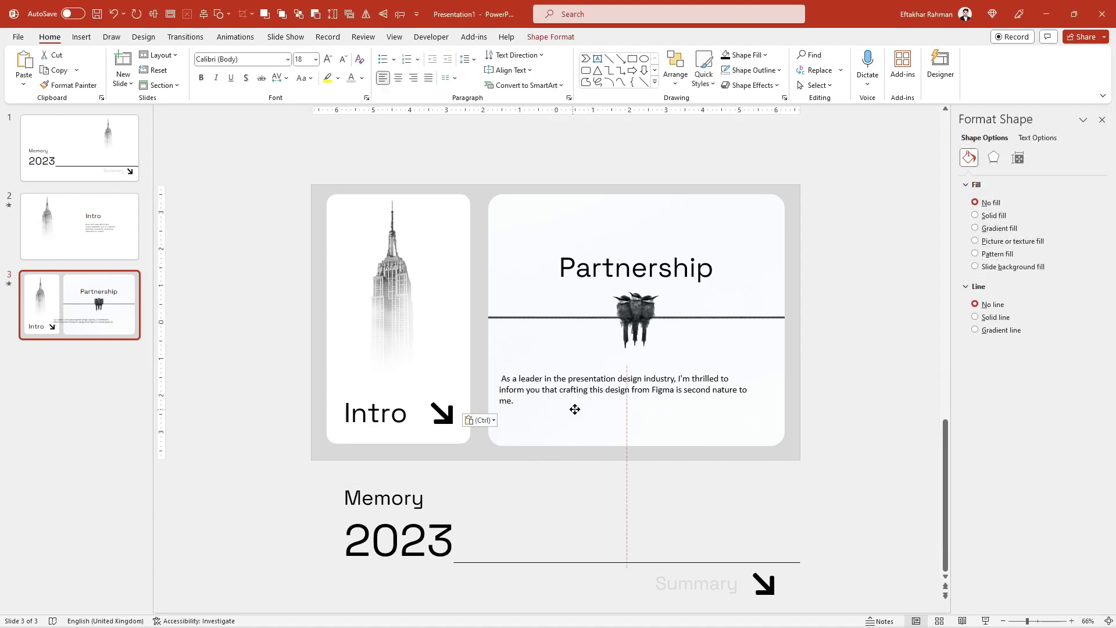
pyautogui.click(304, 79)
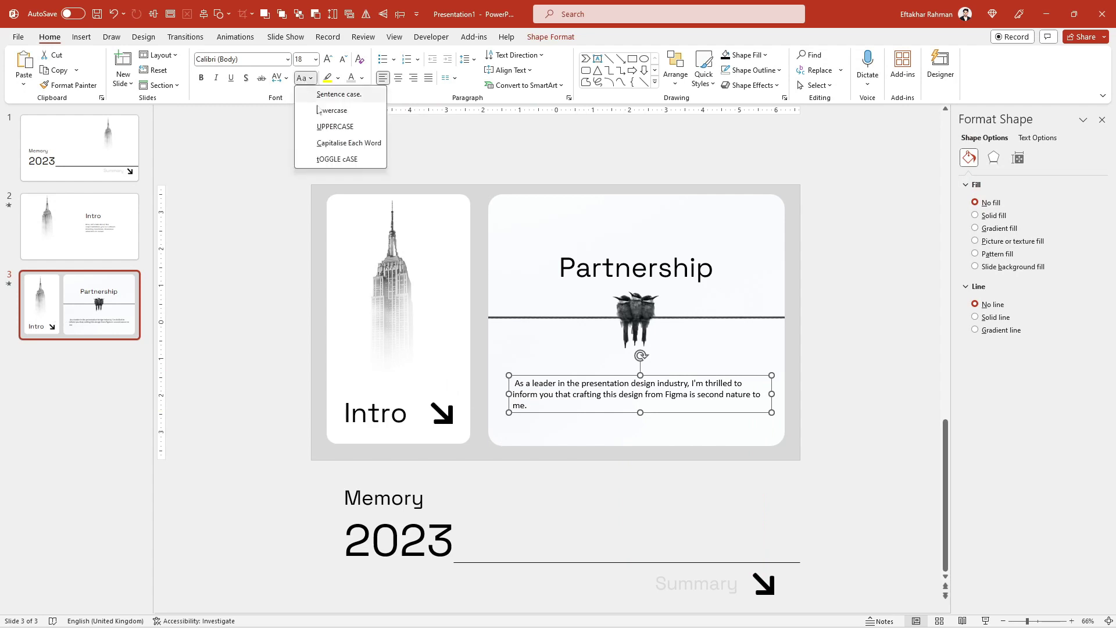
pyautogui.click(398, 77)
pyautogui.scroll(5, 648, 368)
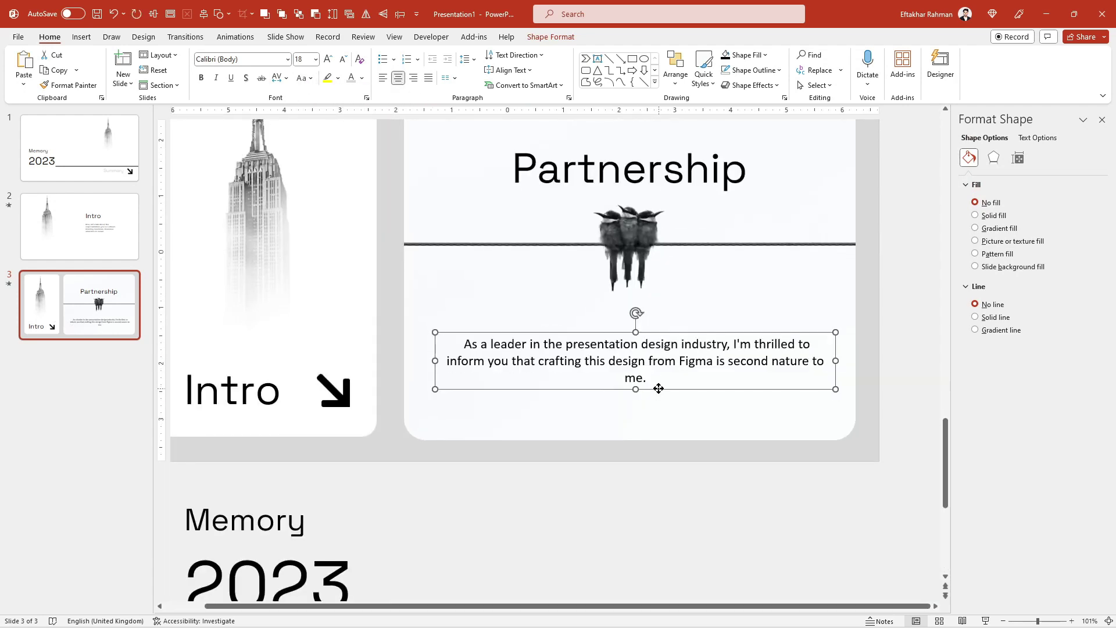
pyautogui.moveTo(659, 388); pyautogui.dragTo(652, 380)
# - Set the description in Space Grotesk 14 pt and narrow it to three lines
pyautogui.click(239, 59)
pyautogui.write('Space Grotesk')
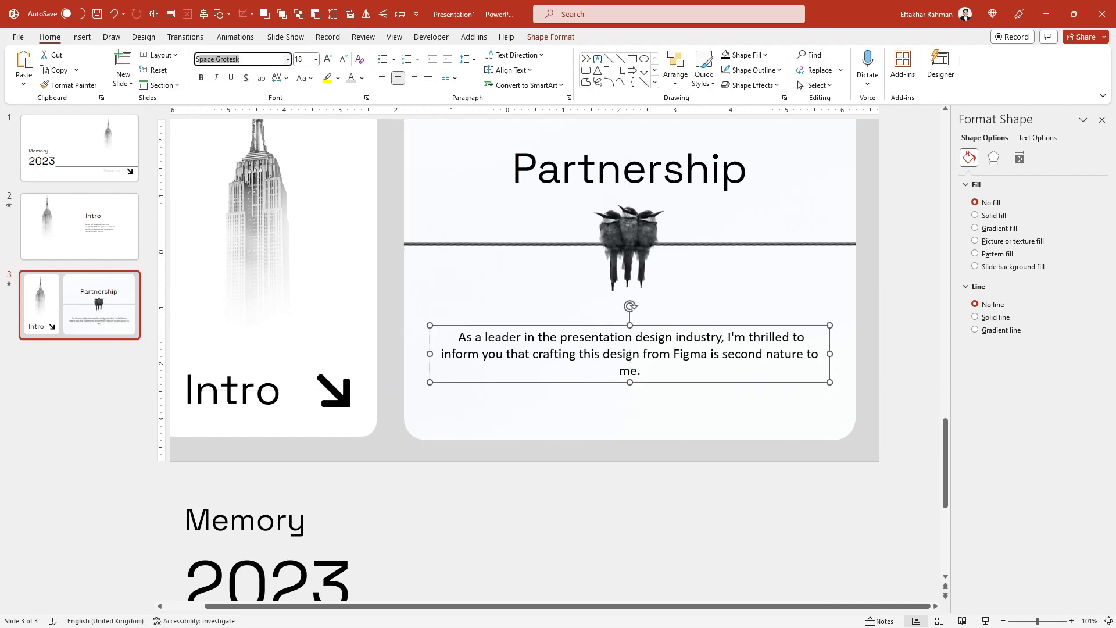
pyautogui.press('Return')
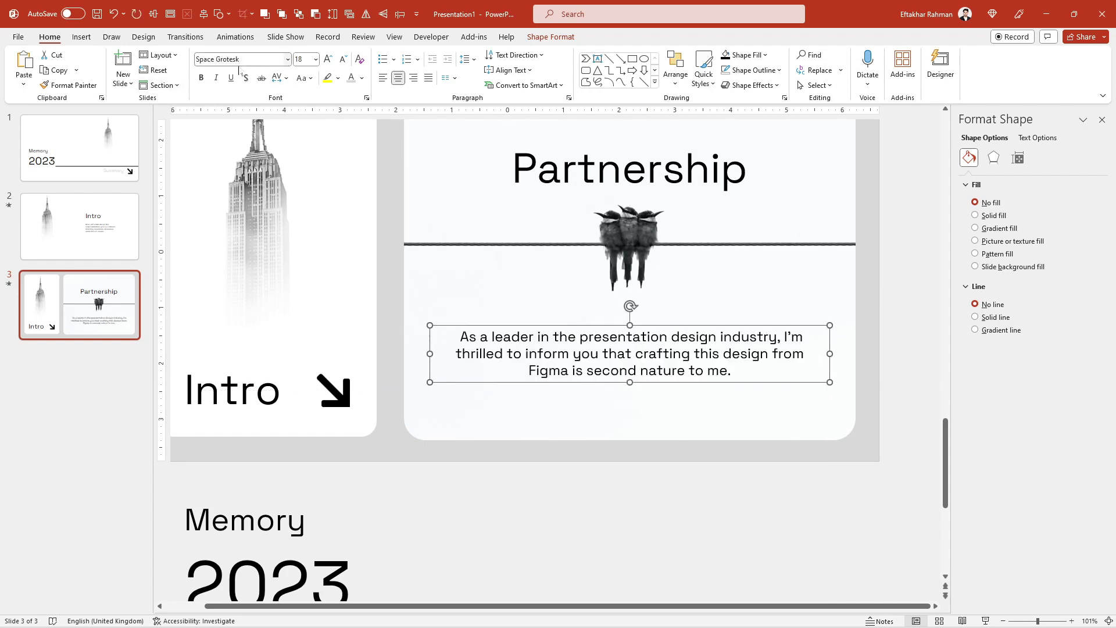
pyautogui.click(343, 61)
pyautogui.click(343, 61)
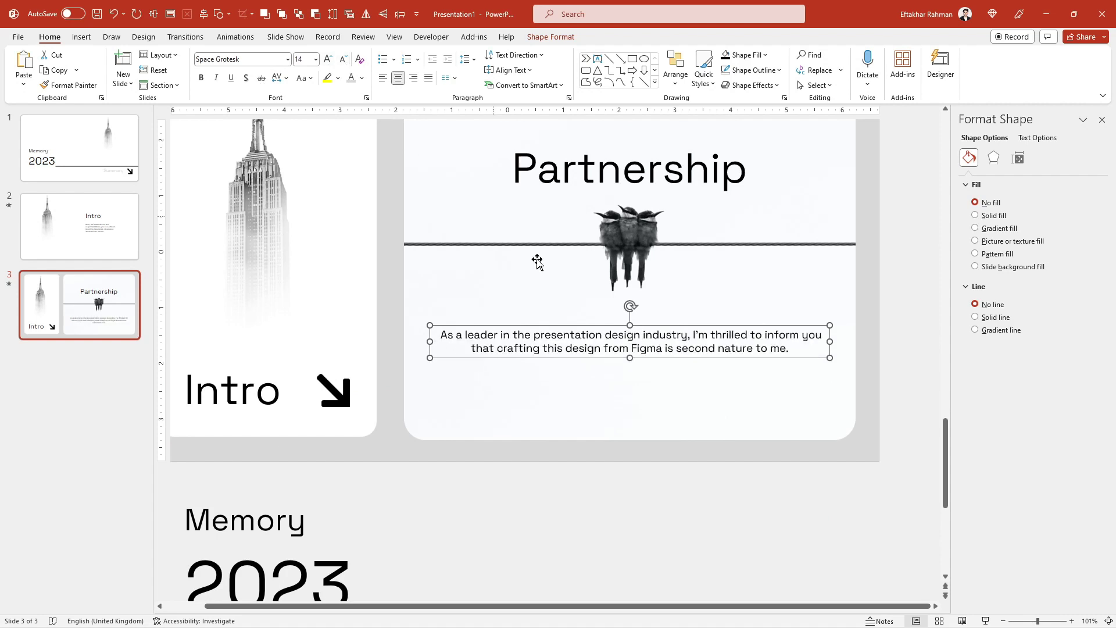
pyautogui.moveTo(571, 361); pyautogui.dragTo(571, 383)
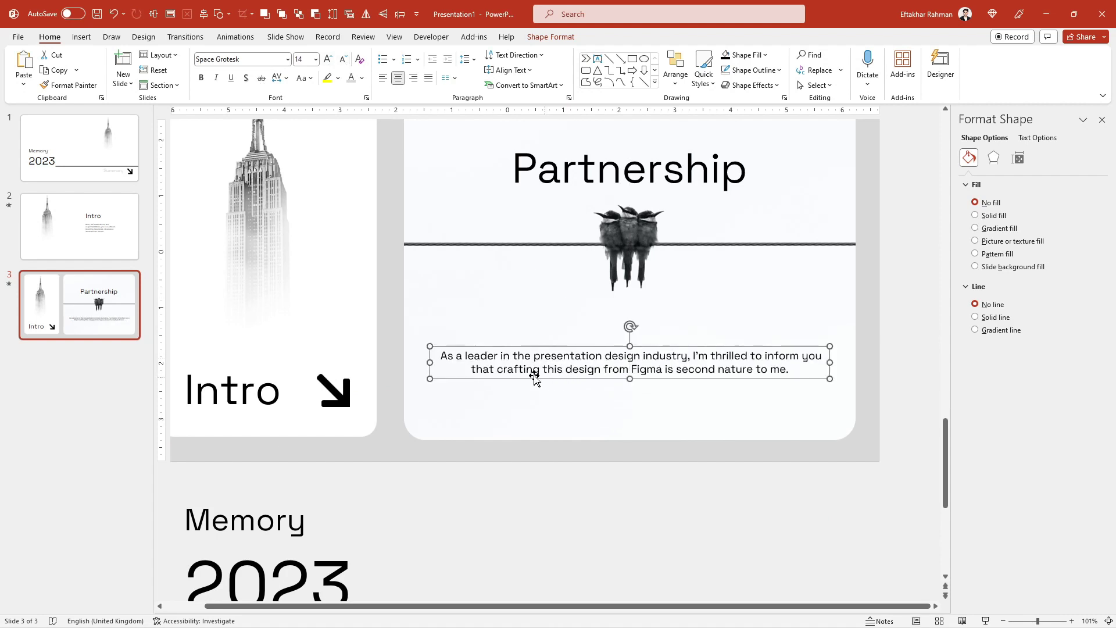
pyautogui.moveTo(429, 363); pyautogui.dragTo(479, 365)
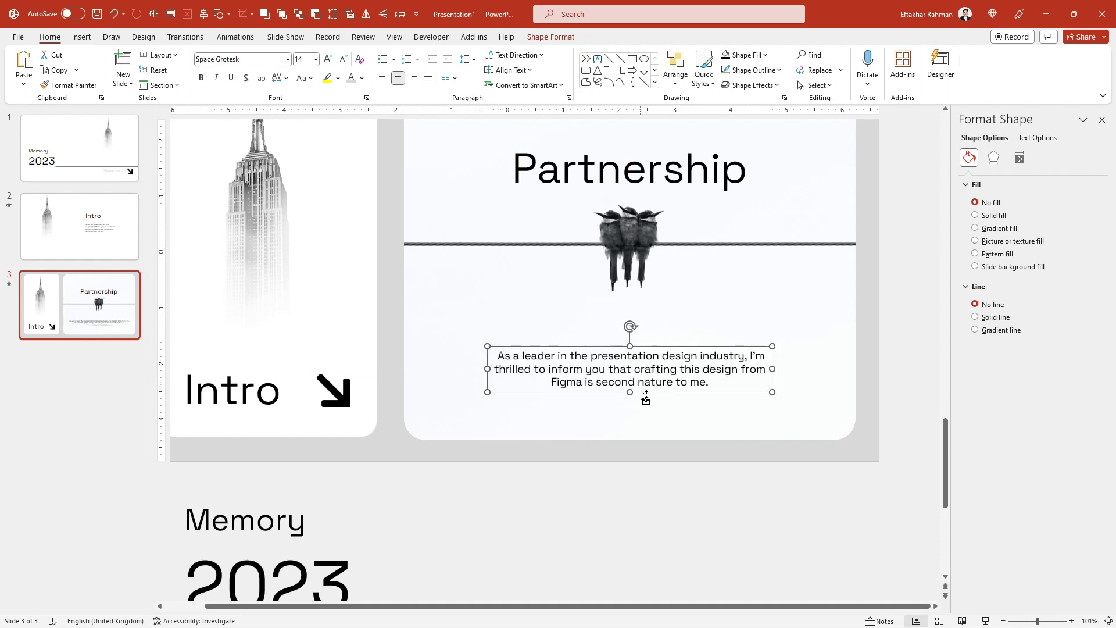
# - Move the description up to sit just below the birds' wire
pyautogui.scroll(-3, 525, 291)
pyautogui.moveTo(671, 354); pyautogui.dragTo(671, 325)
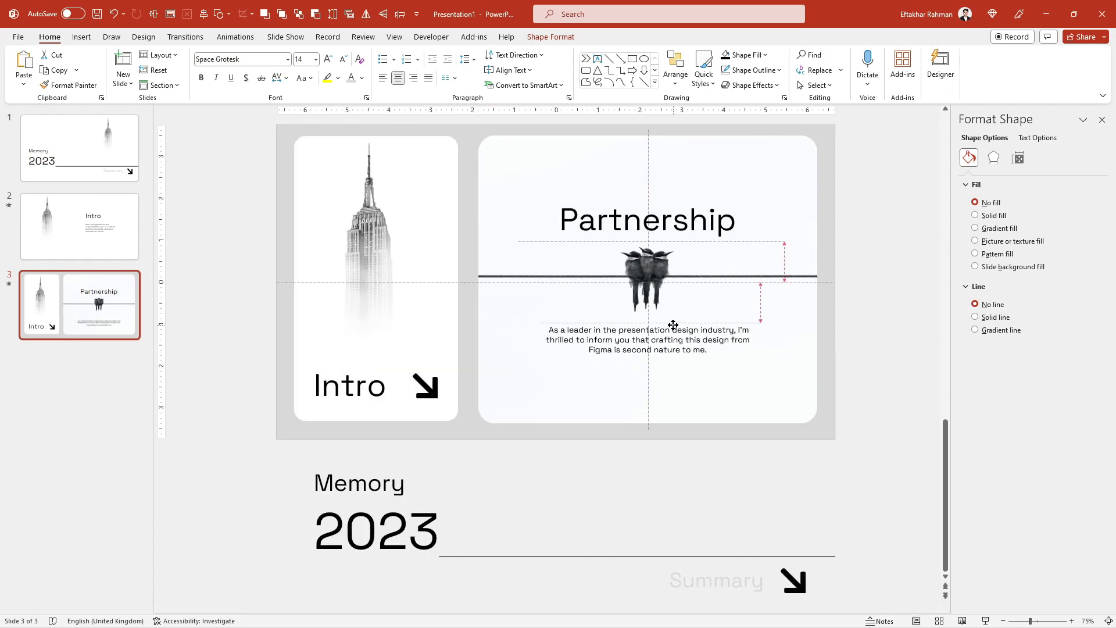
pyautogui.click(680, 242)
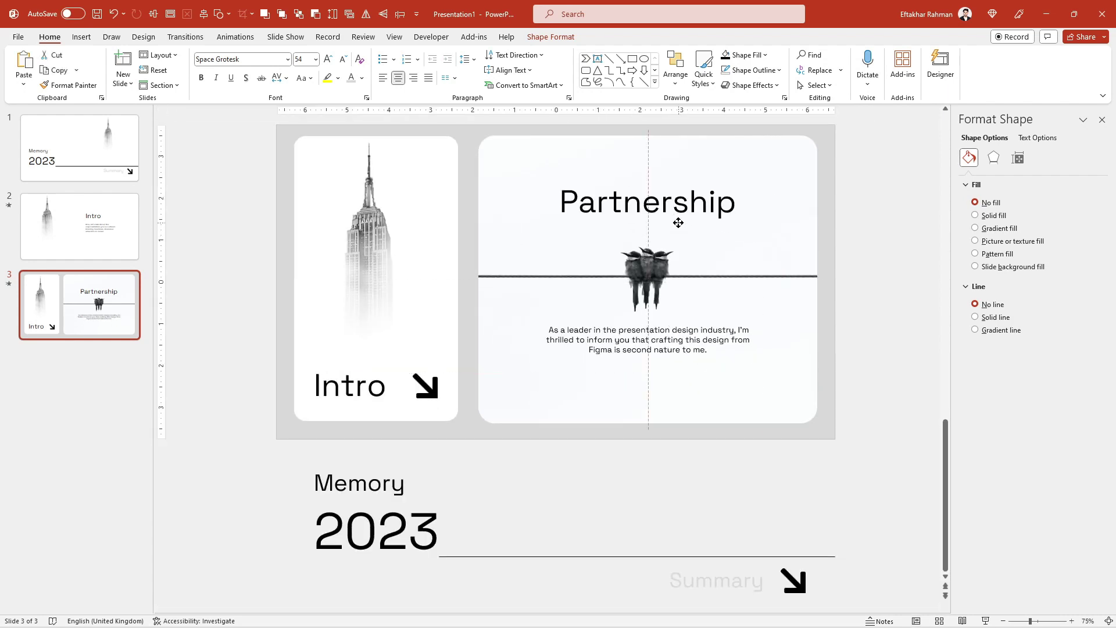
pyautogui.click(829, 330)
pyautogui.scroll(-1, 829, 330)
pyautogui.scroll(-1, 829, 330)
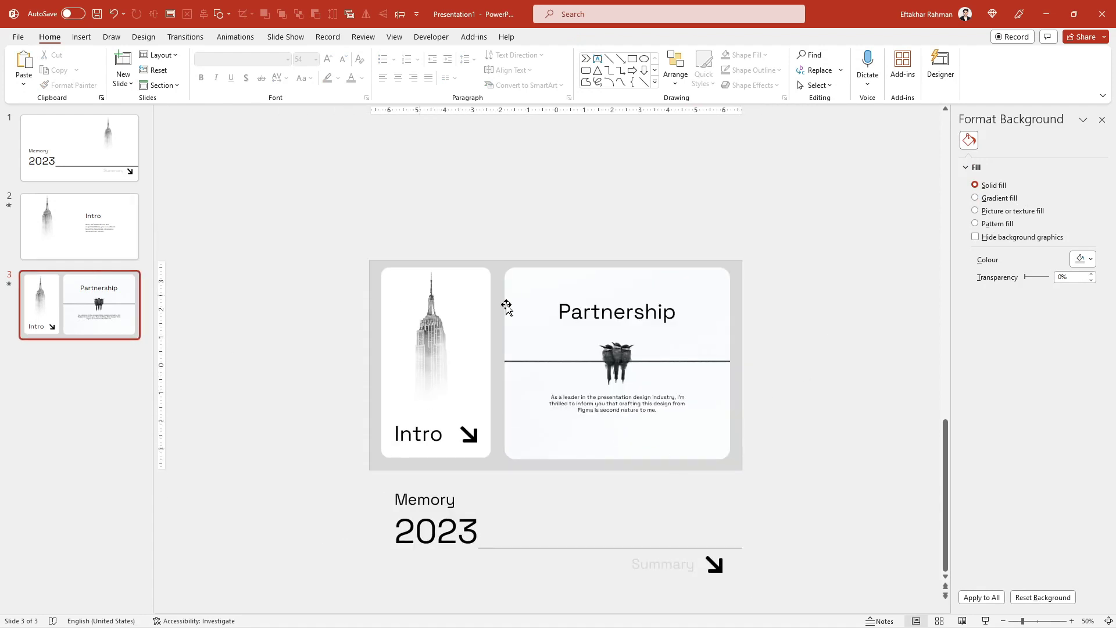
pyautogui.click(586, 326)
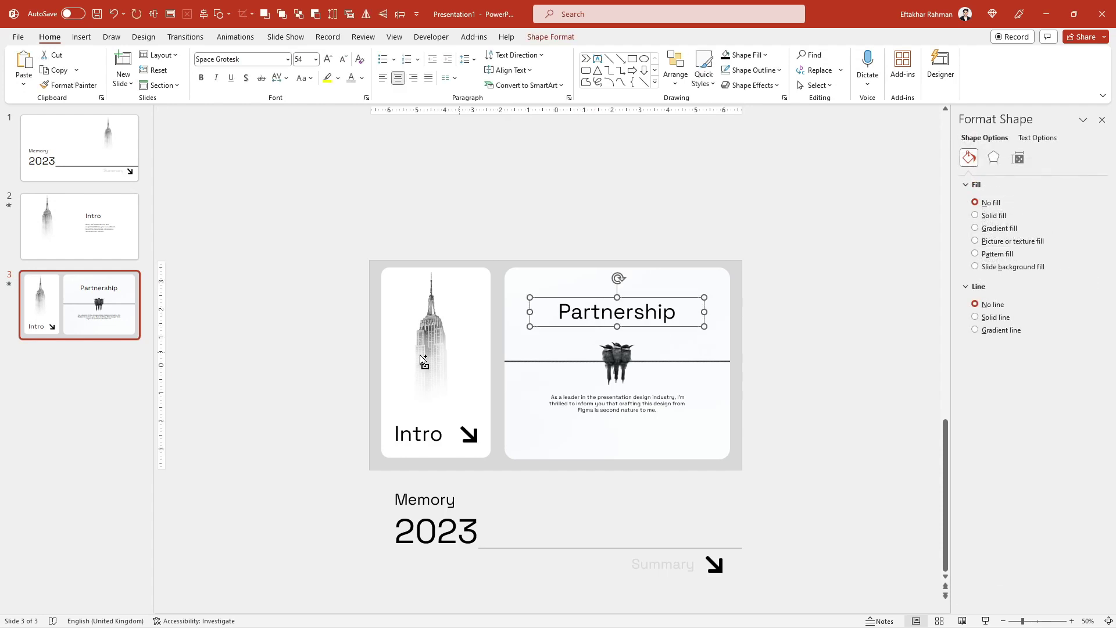
# - Paste the Partnership title onto the Intro slide, set it to 16 pt, right-aligned, near the bottom right
pyautogui.click(87, 244)
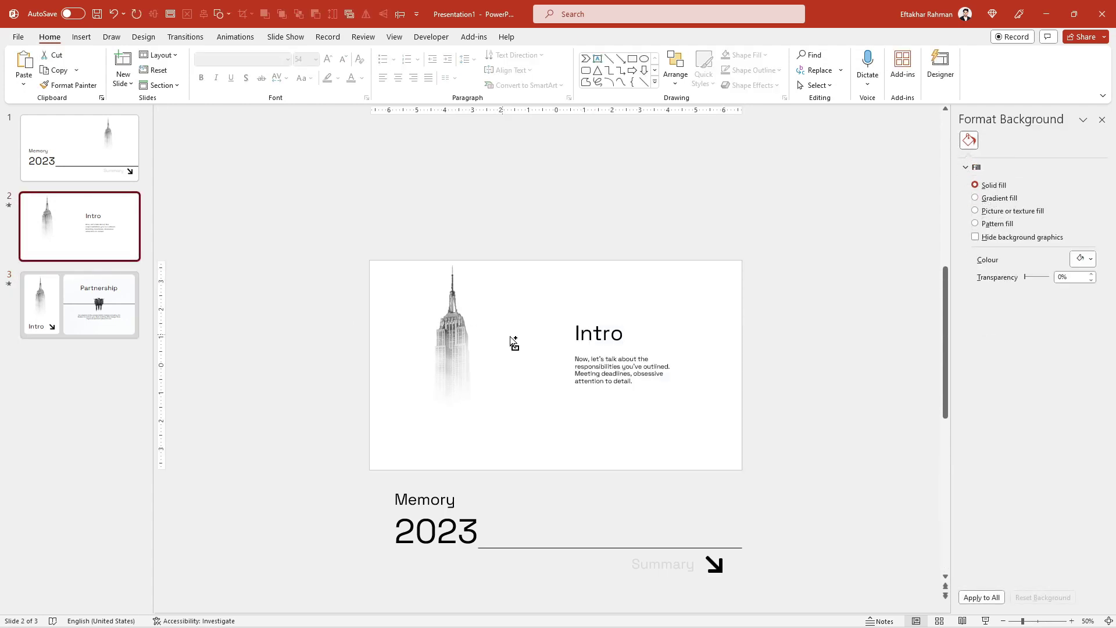
pyautogui.hotkey('ctrl', 'v')
pyautogui.moveTo(545, 325); pyautogui.dragTo(557, 441)
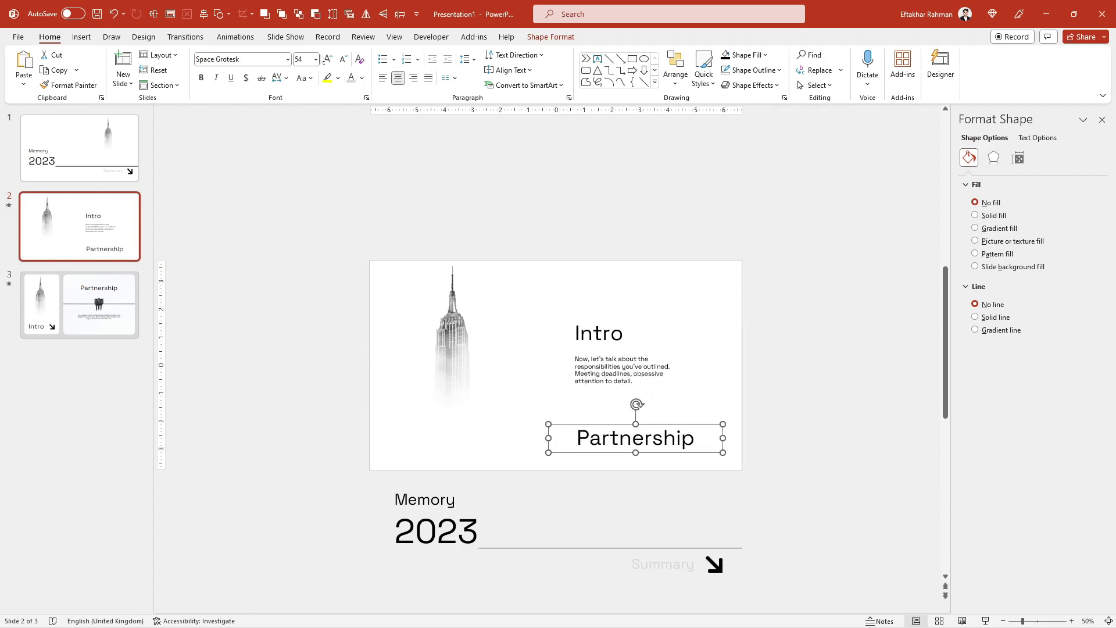
pyautogui.click(301, 59)
pyautogui.write('16')
pyautogui.press('Return')
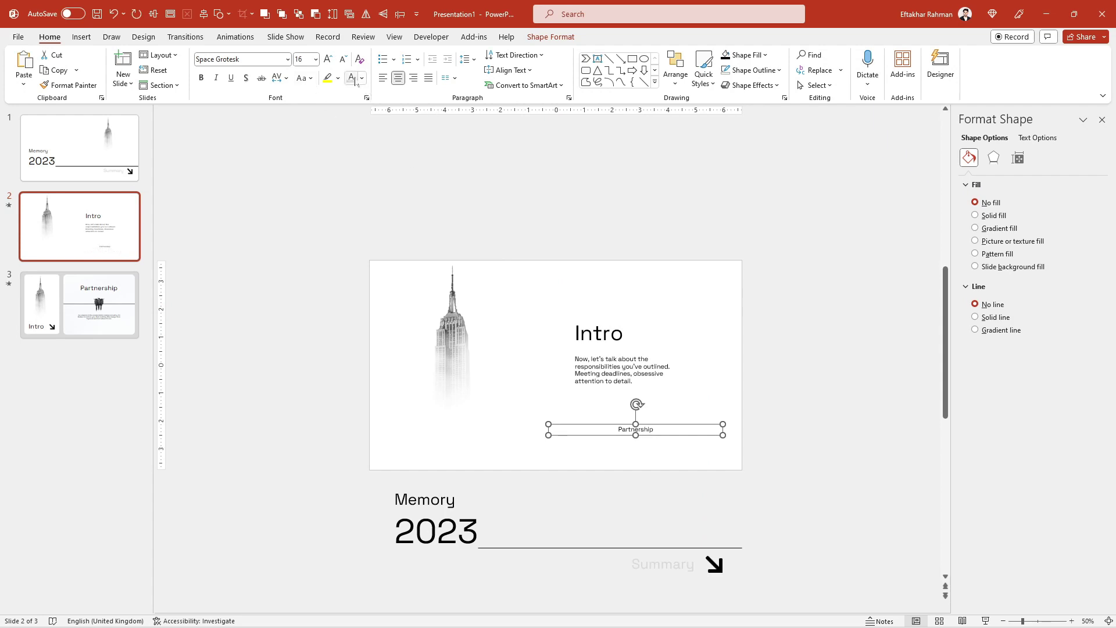
pyautogui.click(413, 78)
pyautogui.keyDown('ctrl'); pyautogui.scroll(5, 569, 357); pyautogui.keyUp('ctrl')
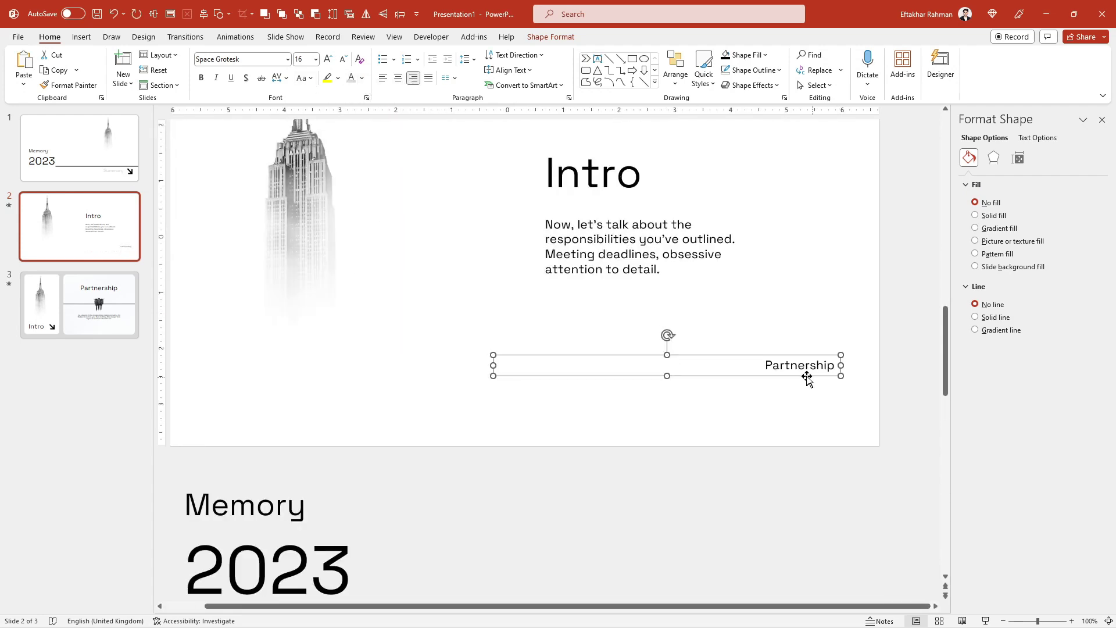
pyautogui.moveTo(806, 377); pyautogui.dragTo(770, 401)
pyautogui.keyDown('ctrl'); pyautogui.scroll(-3, 595, 510); pyautogui.keyUp('ctrl')
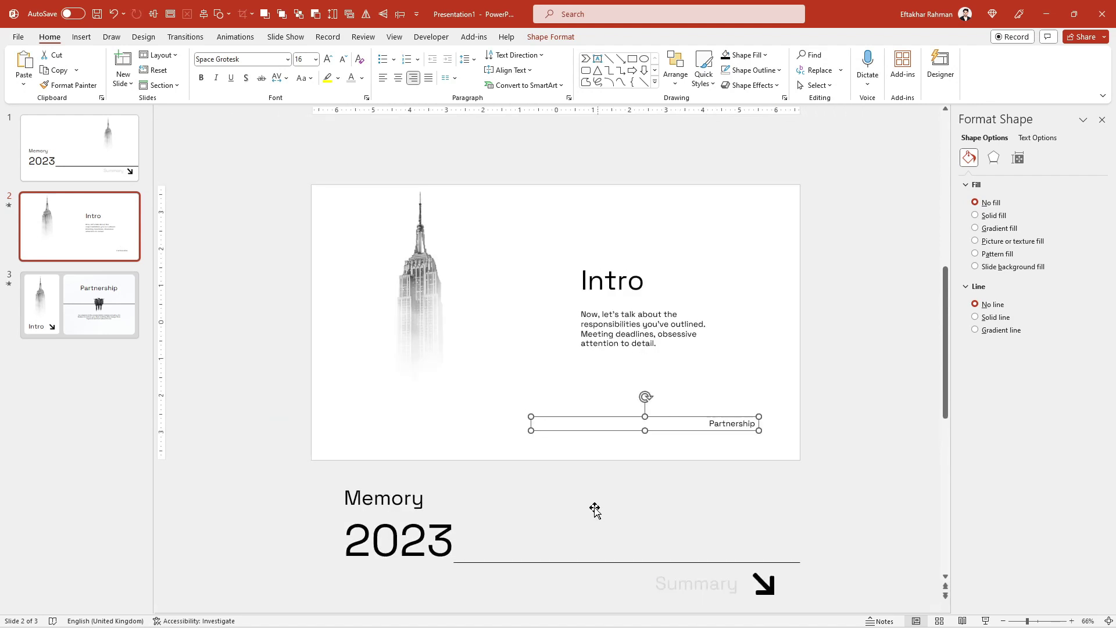
# - Bring the arrow graphic onto the slide and place it right beside the Partnership label
pyautogui.click(764, 577)
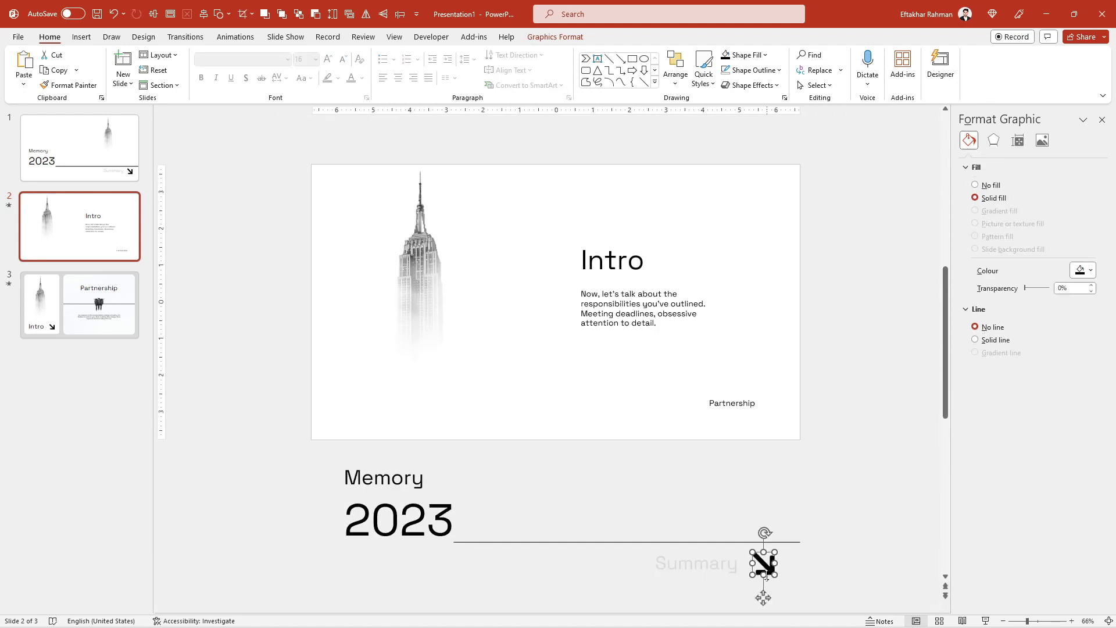
pyautogui.moveTo(763, 598); pyautogui.dragTo(768, 459)
pyautogui.keyDown('ctrl'); pyautogui.scroll(5, 748, 400); pyautogui.keyUp('ctrl')
pyautogui.keyDown('shift'); pyautogui.click(723, 361); pyautogui.keyUp('shift')
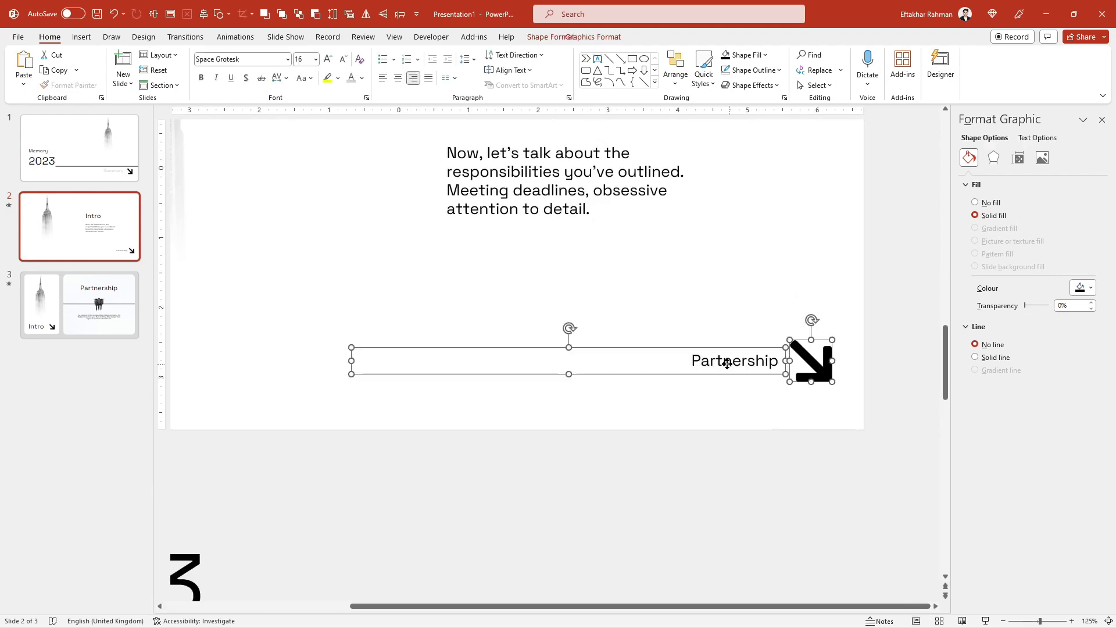
pyautogui.moveTo(723, 377); pyautogui.dragTo(692, 381)
pyautogui.click(702, 388)
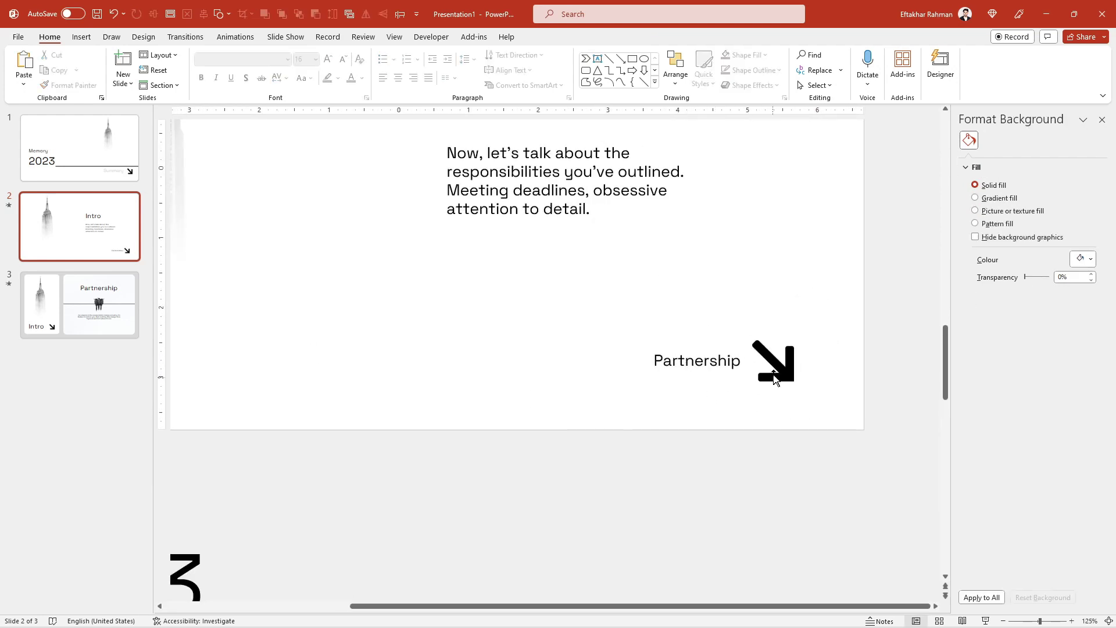
pyautogui.moveTo(773, 369); pyautogui.dragTo(793, 372)
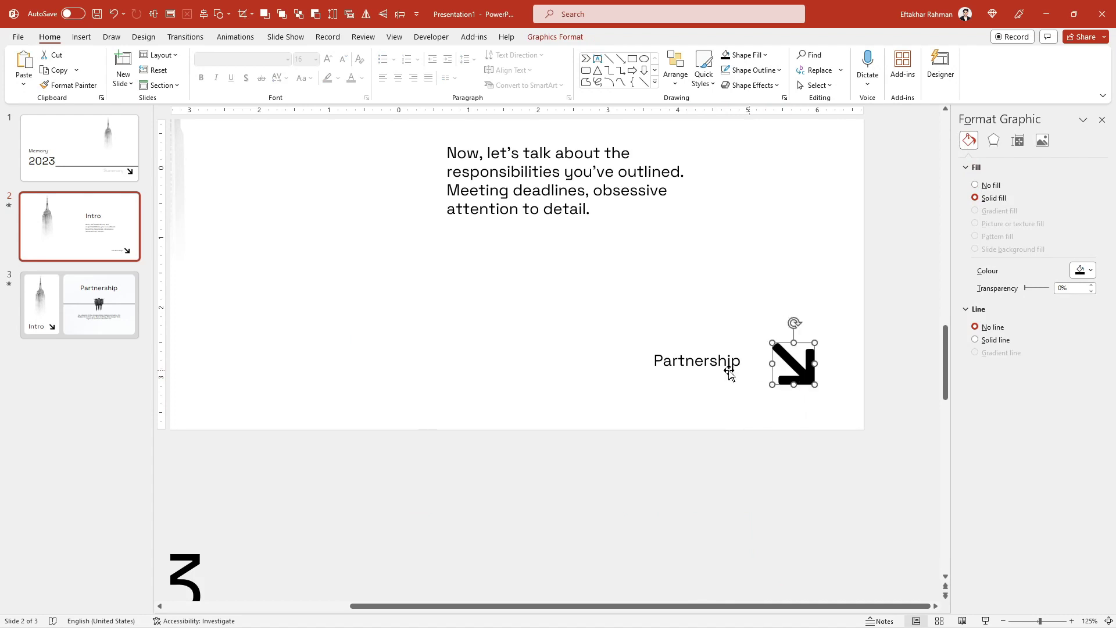
pyautogui.moveTo(708, 372); pyautogui.dragTo(704, 389)
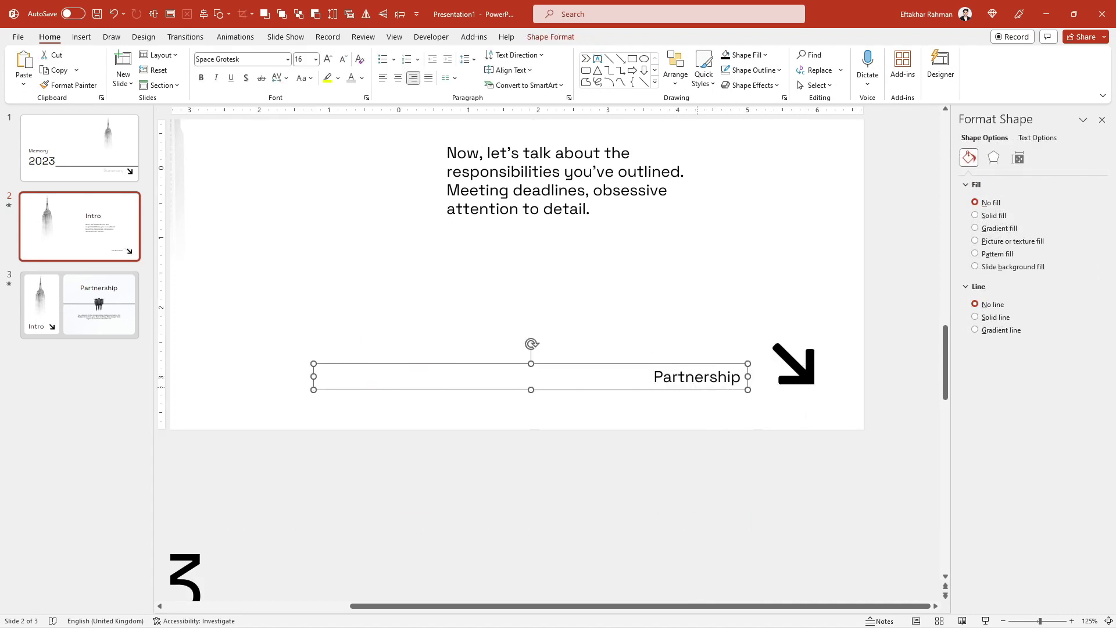
# - Enlarge the Partnership text to 28 pt and line it up level with the arrow
pyautogui.click(329, 59)
pyautogui.click(329, 60)
pyautogui.click(329, 59)
pyautogui.click(329, 59)
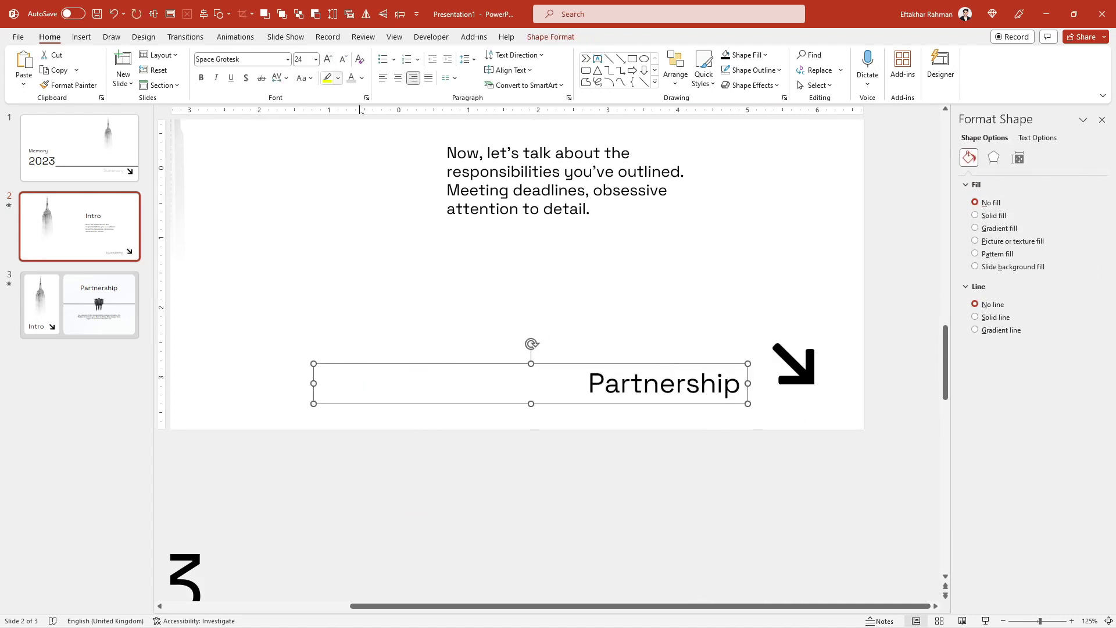
pyautogui.moveTo(675, 405); pyautogui.dragTo(674, 389)
pyautogui.moveTo(804, 390); pyautogui.dragTo(788, 390)
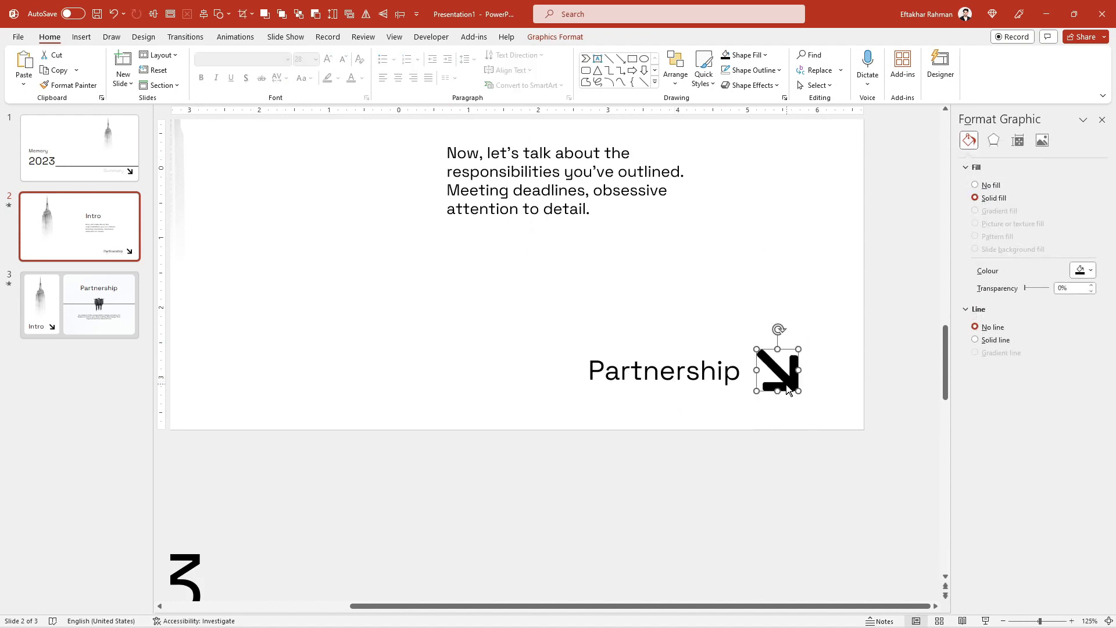
pyautogui.click(830, 416)
# - Shrink the Partnership text to 20 pt and make the arrow smaller to match
pyautogui.keyDown('ctrl'); pyautogui.scroll(-2, 804, 429); pyautogui.keyUp('ctrl')
pyautogui.keyDown('ctrl'); pyautogui.scroll(-2, 802, 455); pyautogui.keyUp('ctrl')
pyautogui.keyDown('ctrl'); pyautogui.scroll(-1, 779, 467); pyautogui.keyUp('ctrl')
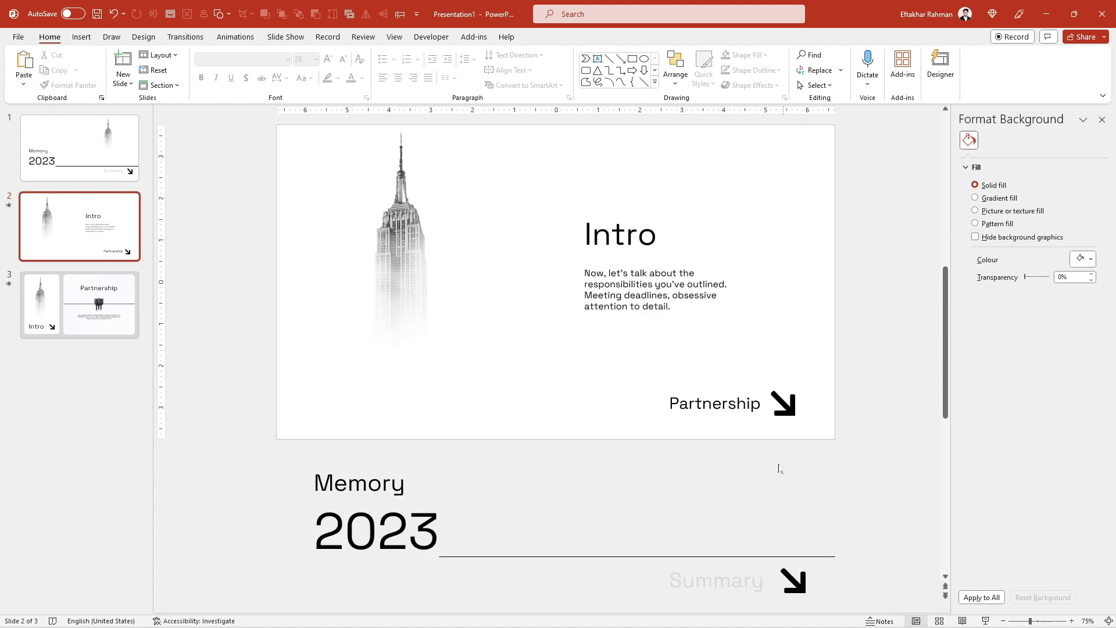
pyautogui.doubleClick(729, 410)
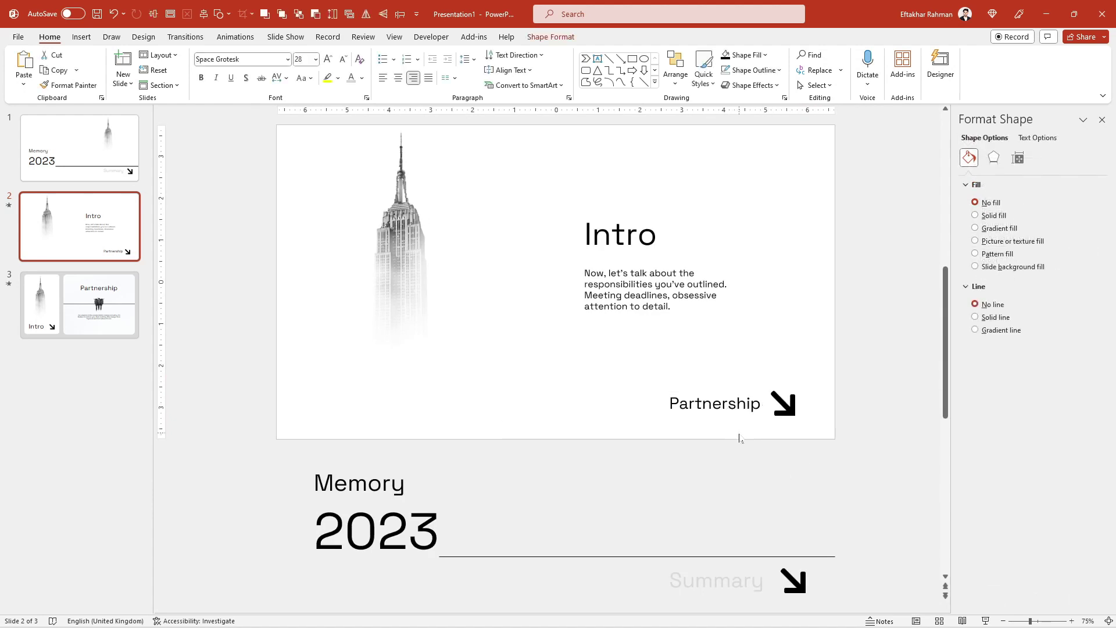
pyautogui.click(343, 63)
pyautogui.click(343, 63)
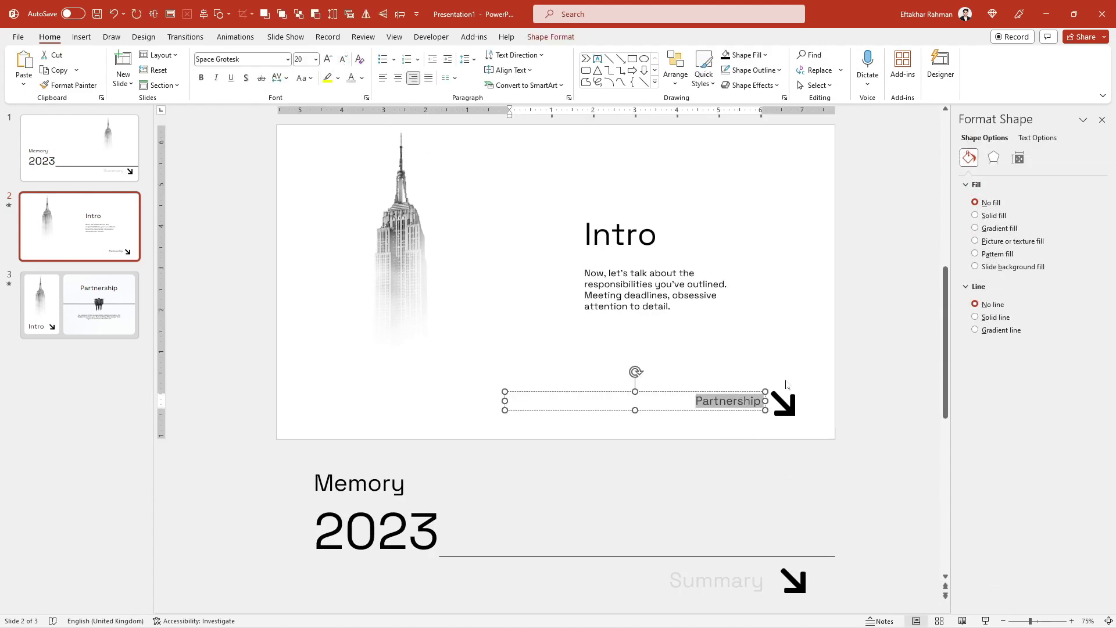
pyautogui.click(796, 412)
pyautogui.moveTo(796, 417); pyautogui.dragTo(790, 411)
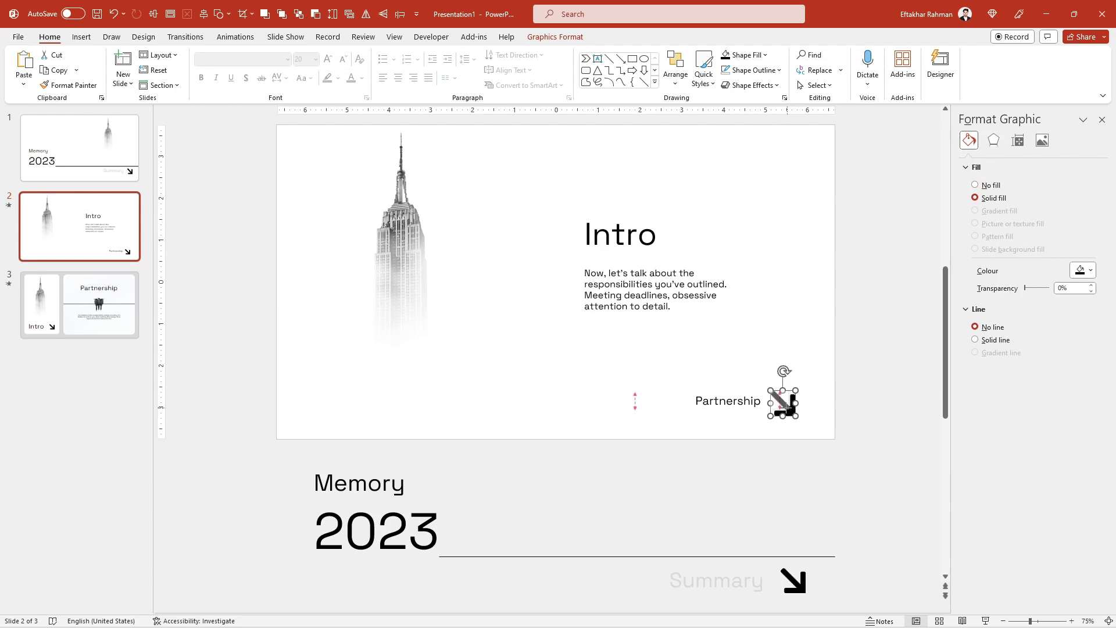
pyautogui.click(810, 423)
# - Move the label and arrow into the bottom-right corner and narrow the Partnership box from the left
pyautogui.keyDown('ctrl'); pyautogui.scroll(3, 810, 424); pyautogui.keyUp('ctrl')
pyautogui.click(846, 492)
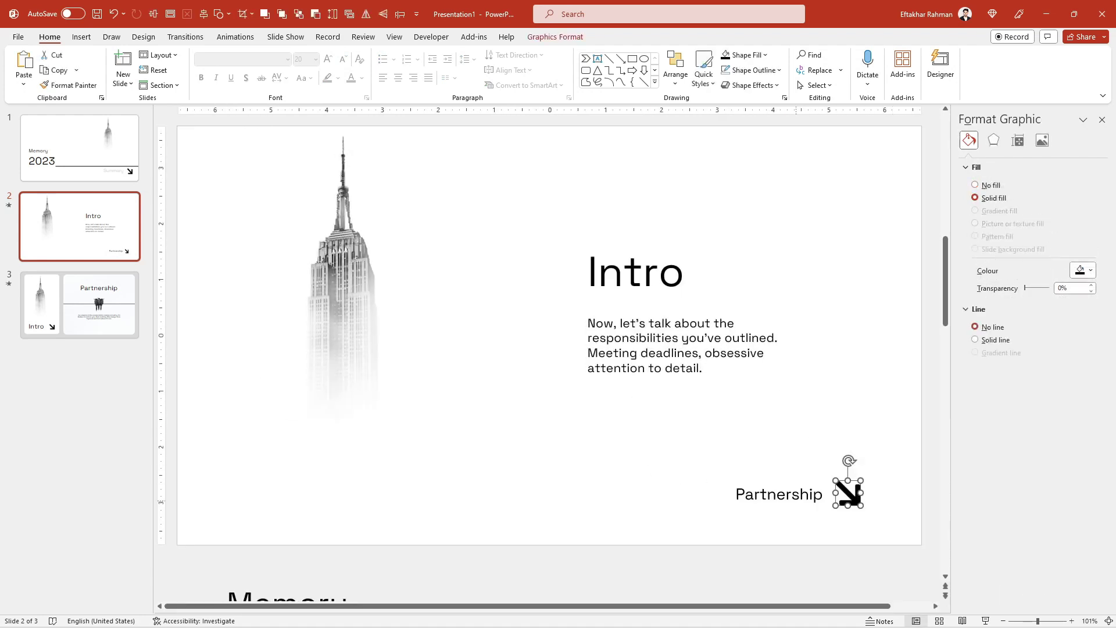
pyautogui.keyDown('shift'); pyautogui.click(795, 501); pyautogui.keyUp('shift')
pyautogui.moveTo(795, 501); pyautogui.dragTo(816, 511)
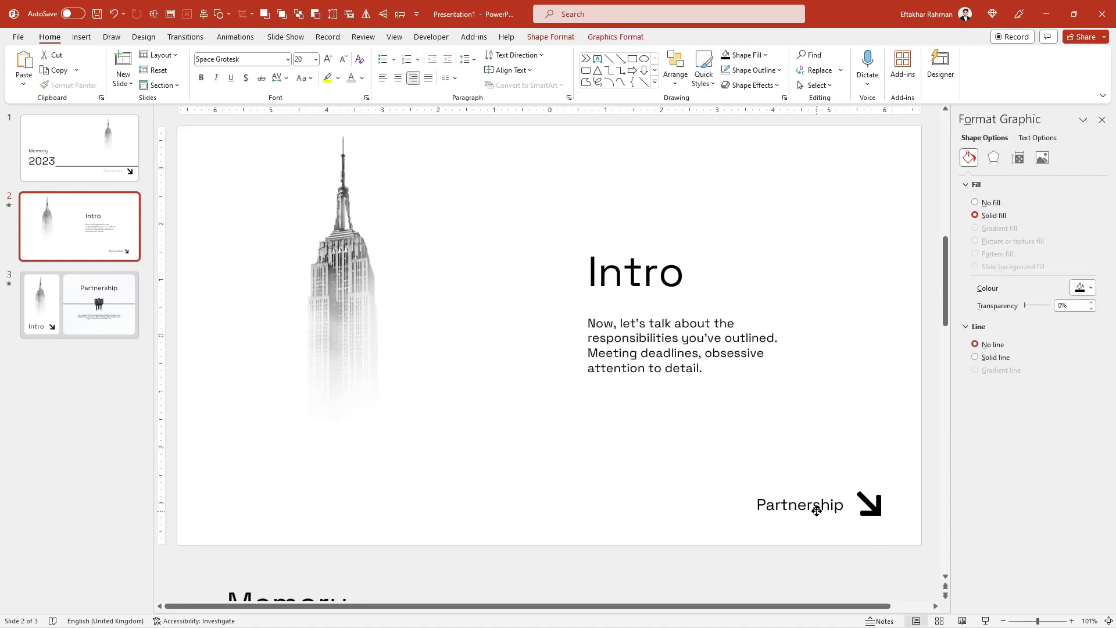
pyautogui.click(811, 530)
pyautogui.click(777, 504)
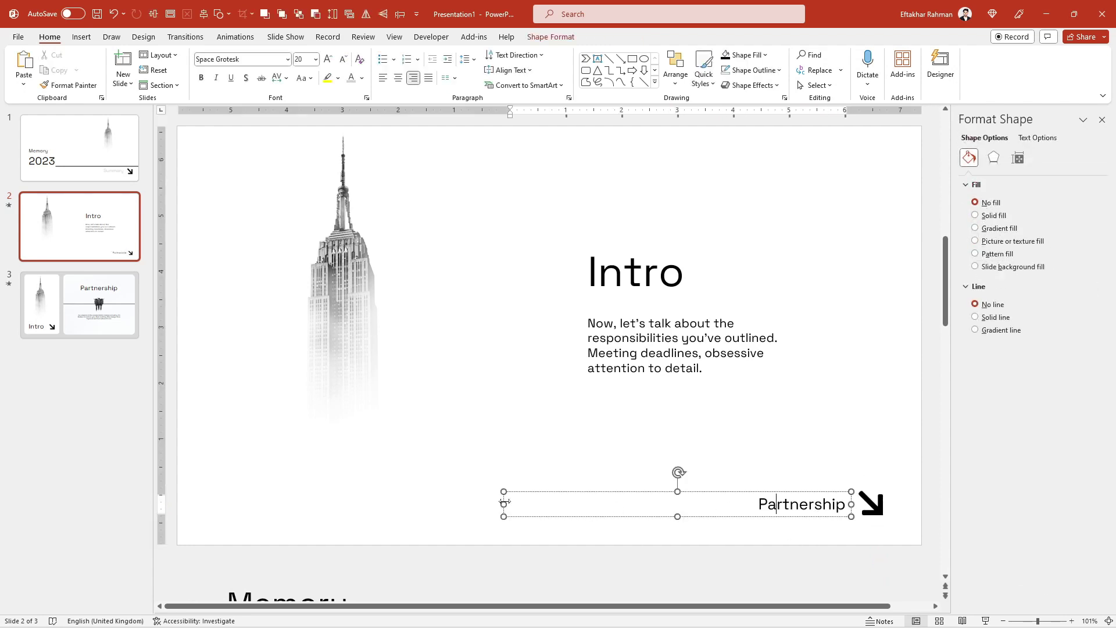
pyautogui.moveTo(500, 502); pyautogui.dragTo(740, 511)
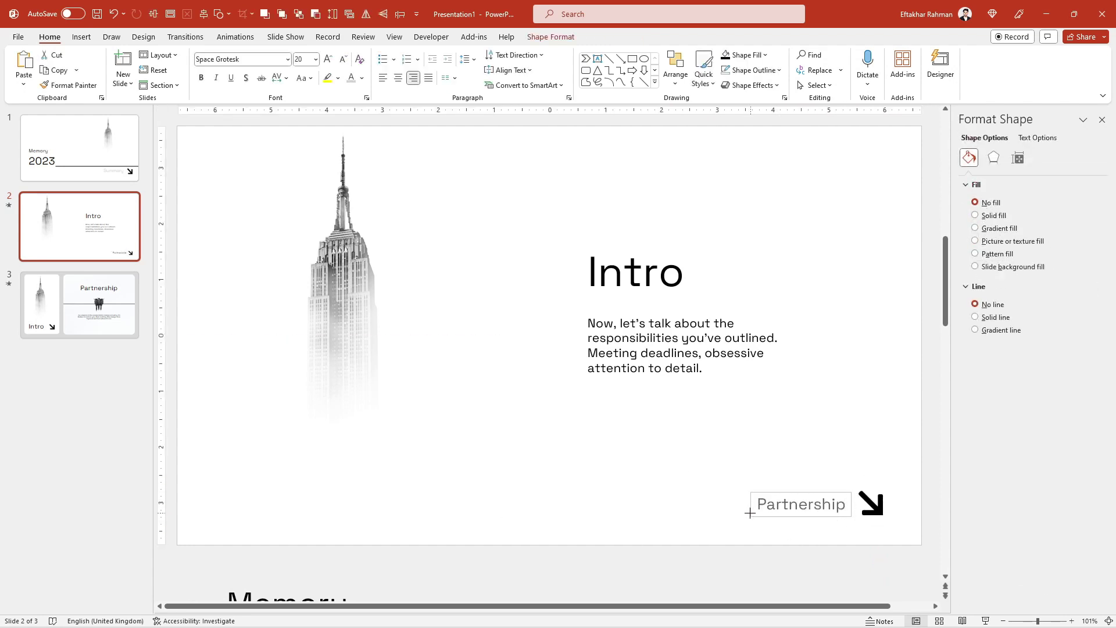
pyautogui.click(773, 528)
# - Copy the birds picture from the Partnership slide and return to the Intro slide
pyautogui.keyDown('ctrl'); pyautogui.scroll(-3, 825, 526); pyautogui.keyUp('ctrl')
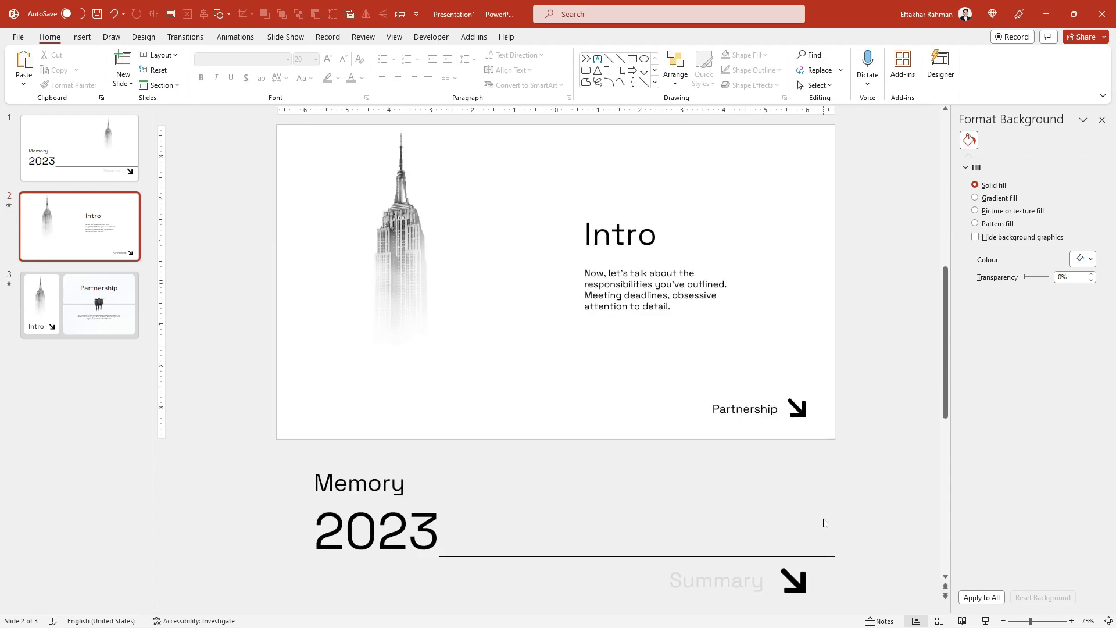
pyautogui.click(122, 318)
pyautogui.click(664, 341)
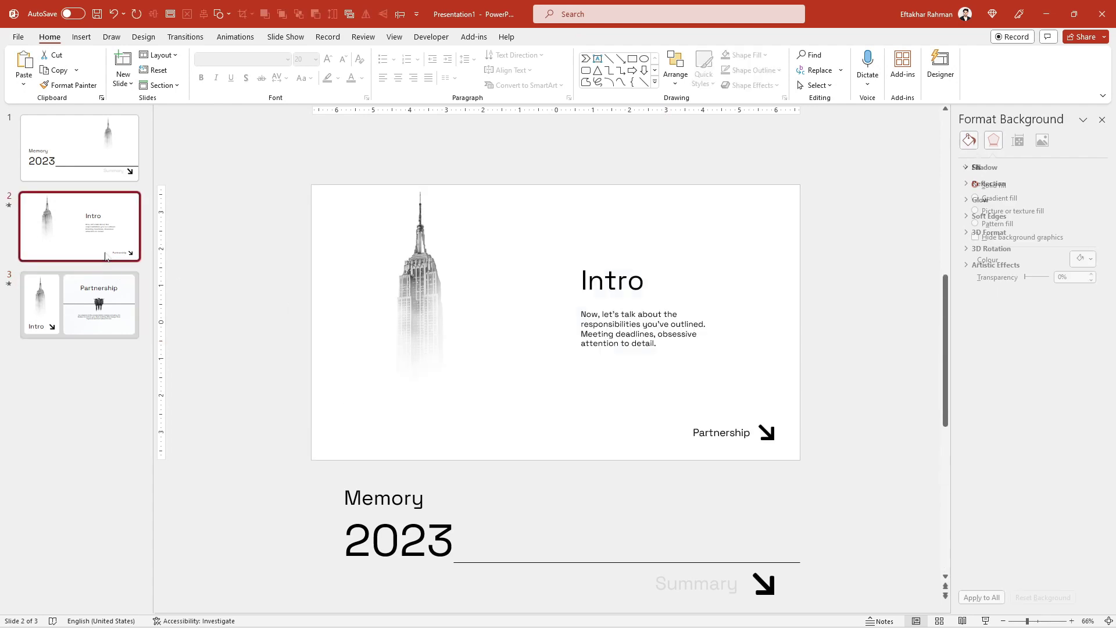
pyautogui.click(80, 227)
# - Paste the birds picture onto the Intro slide and move it just past the right edge
pyautogui.hotkey('ctrl', 'v')
pyautogui.keyDown('ctrl'); pyautogui.scroll(-4, 442, 320); pyautogui.keyUp('ctrl')
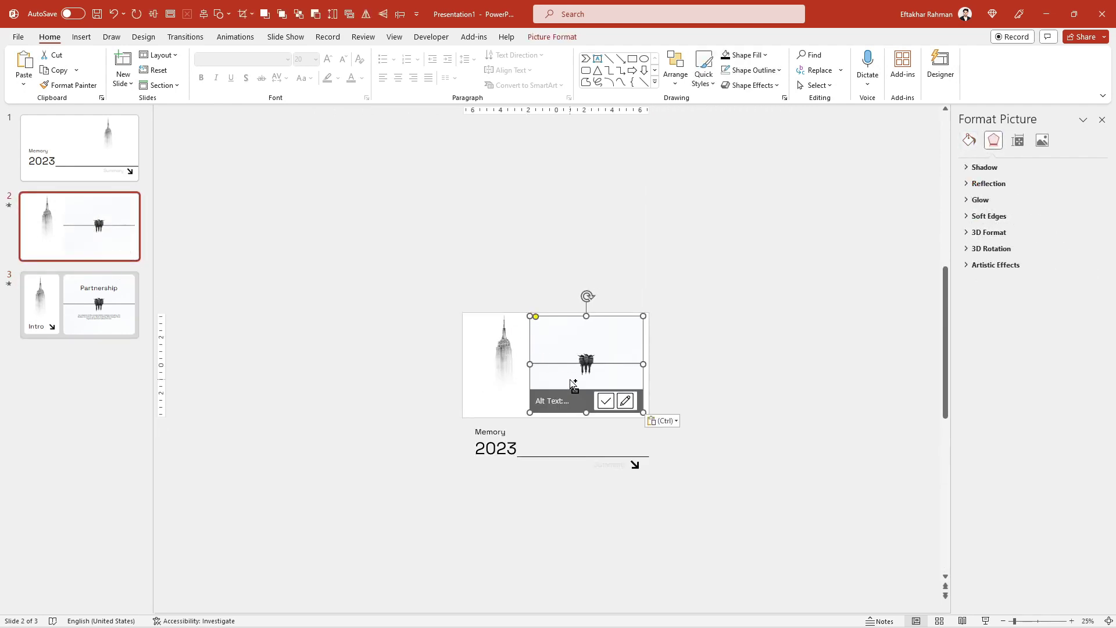
pyautogui.keyDown('ctrl'); pyautogui.scroll(2, 573, 386); pyautogui.keyUp('ctrl')
pyautogui.moveTo(580, 369); pyautogui.dragTo(832, 382)
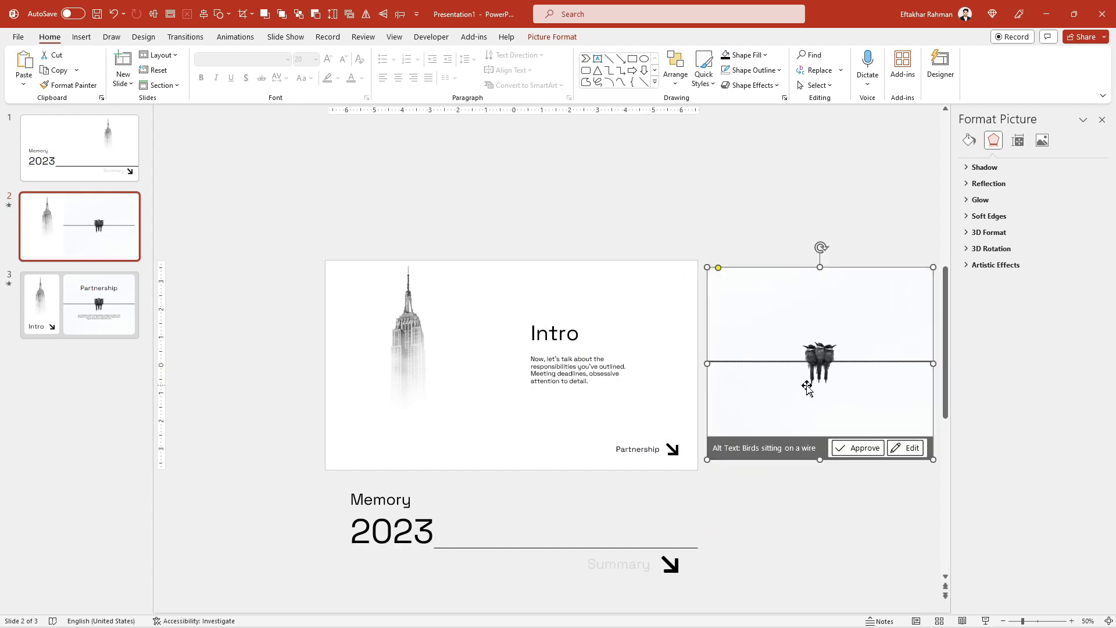
# - Play slide 3's Morph transition preview five times from the Transitions tab
pyautogui.click(82, 274)
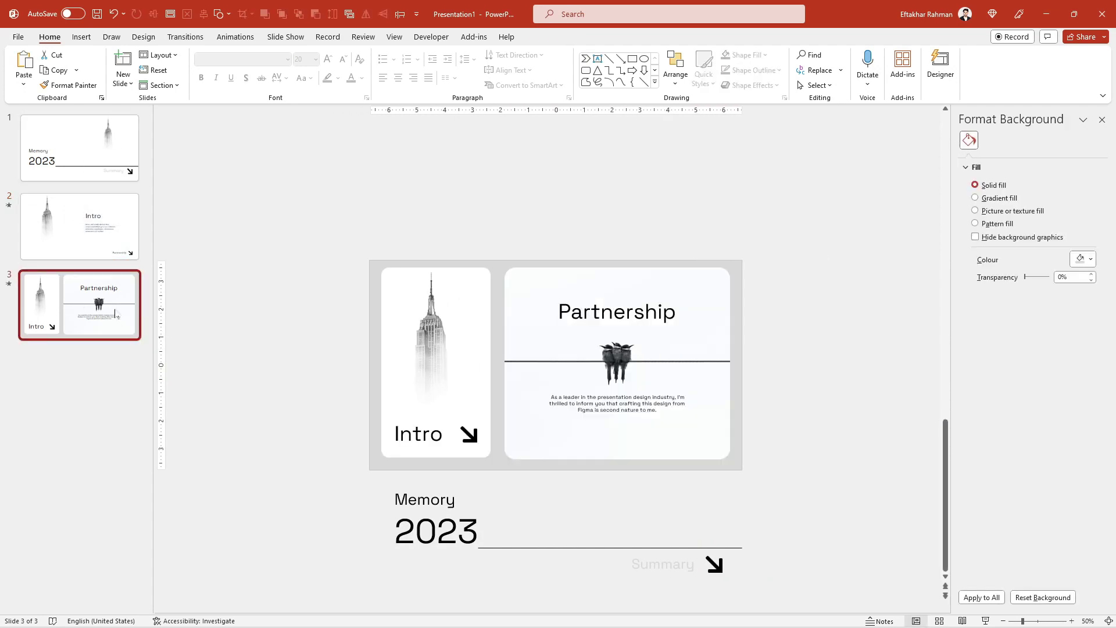
pyautogui.keyDown('ctrl'); pyautogui.scroll(3, 314, 363); pyautogui.keyUp('ctrl')
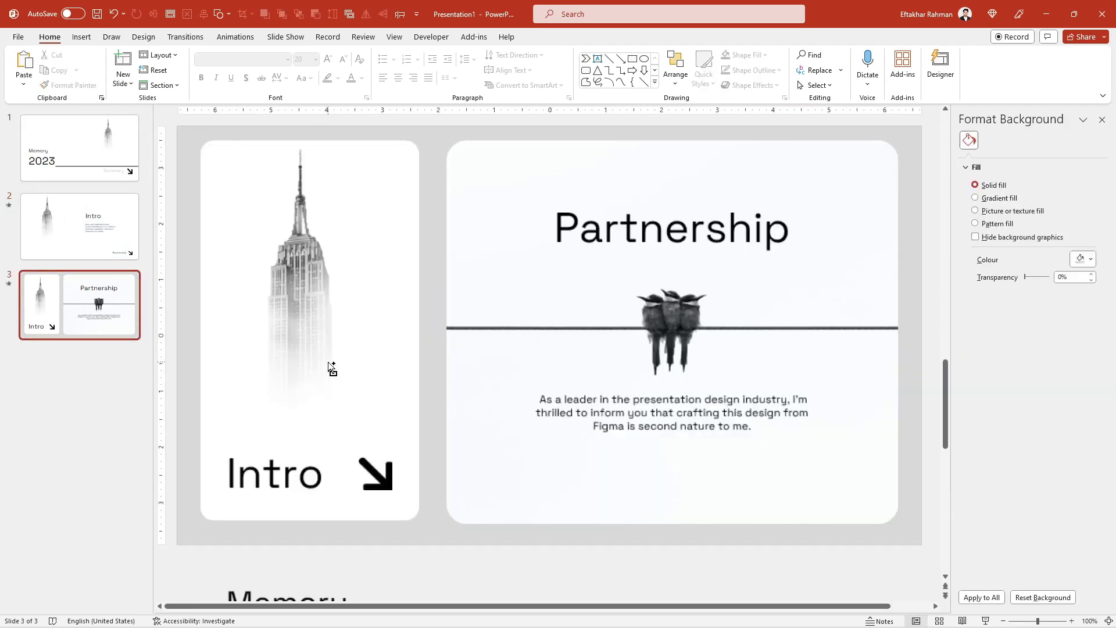
pyautogui.click(185, 37)
pyautogui.click(26, 65)
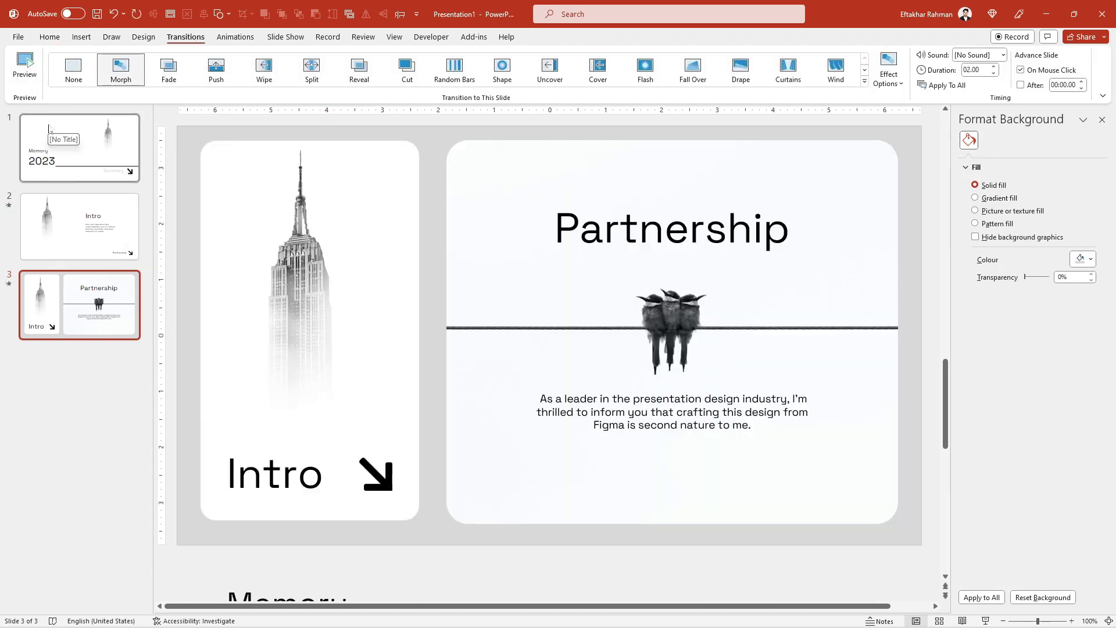
pyautogui.click(27, 76)
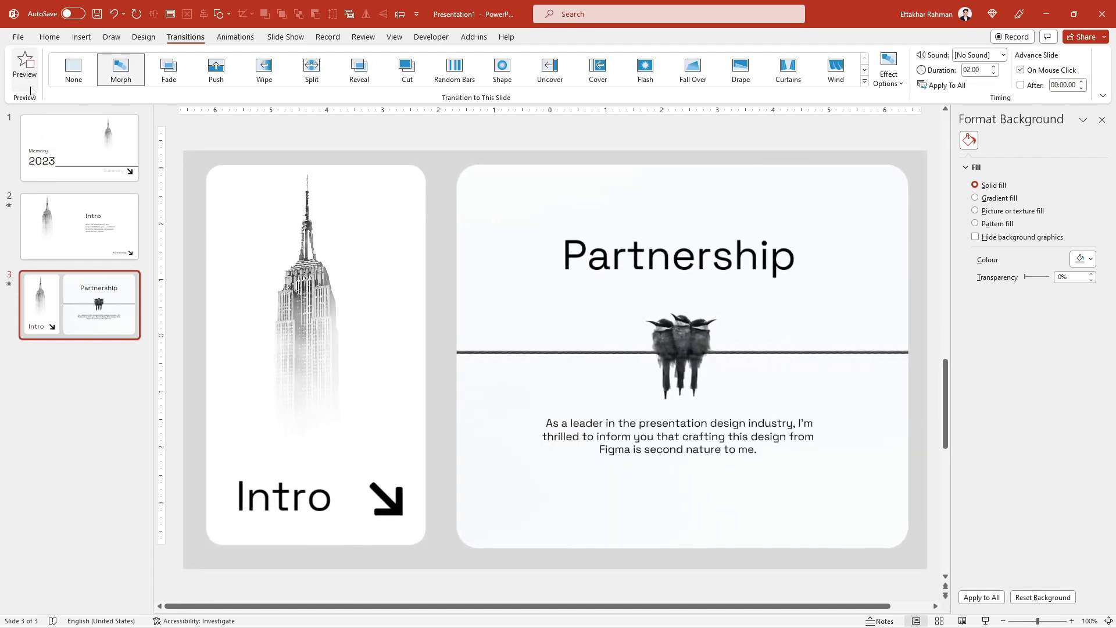
pyautogui.click(32, 87)
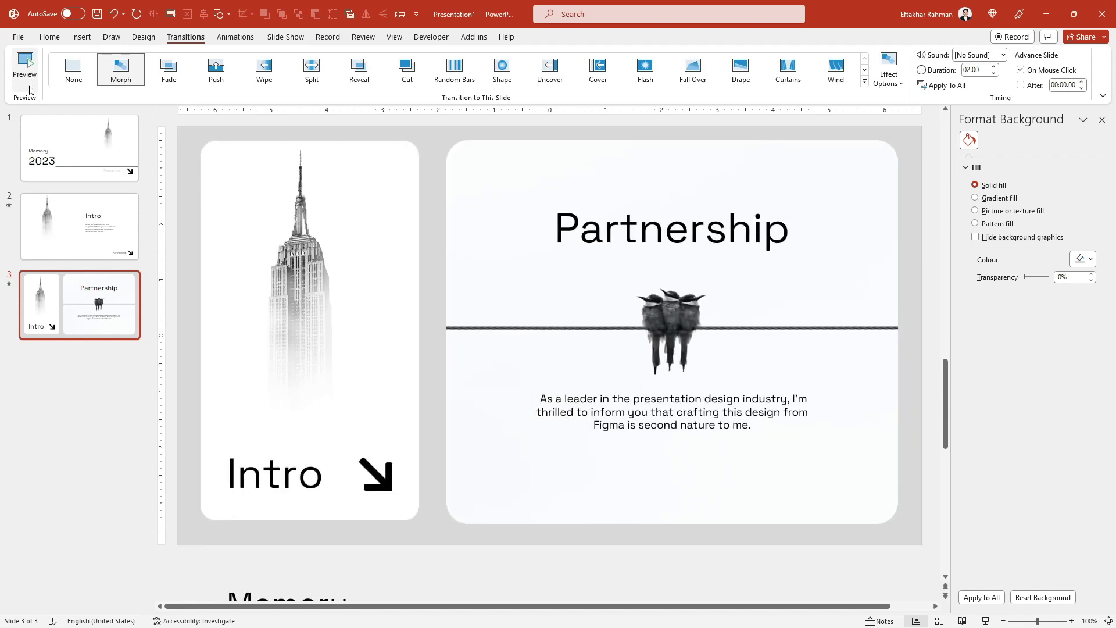
pyautogui.click(32, 75)
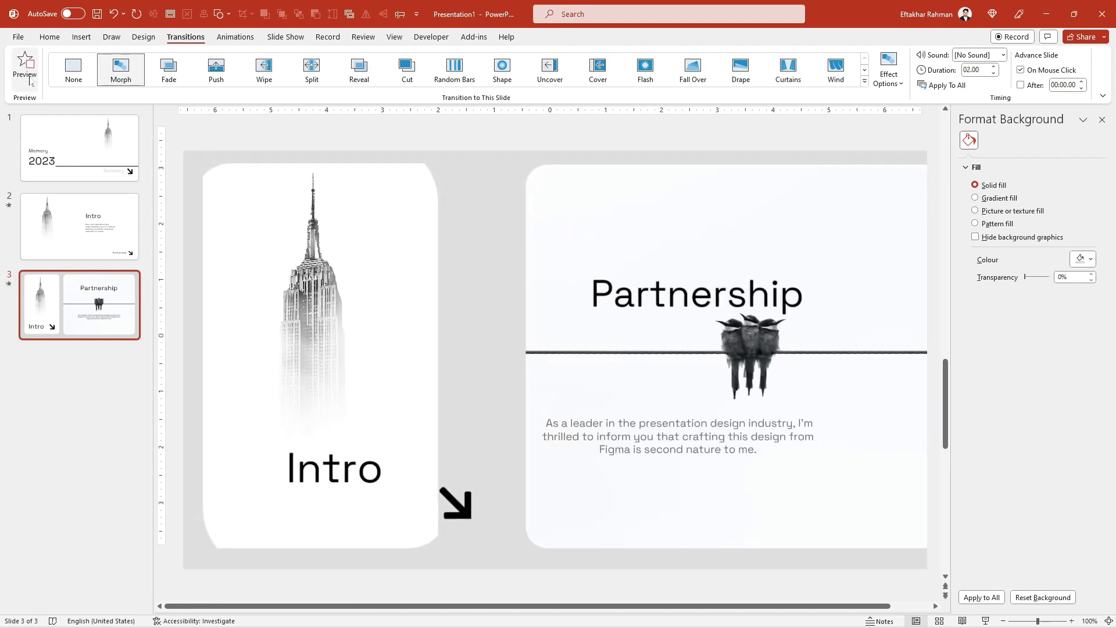
pyautogui.click(30, 80)
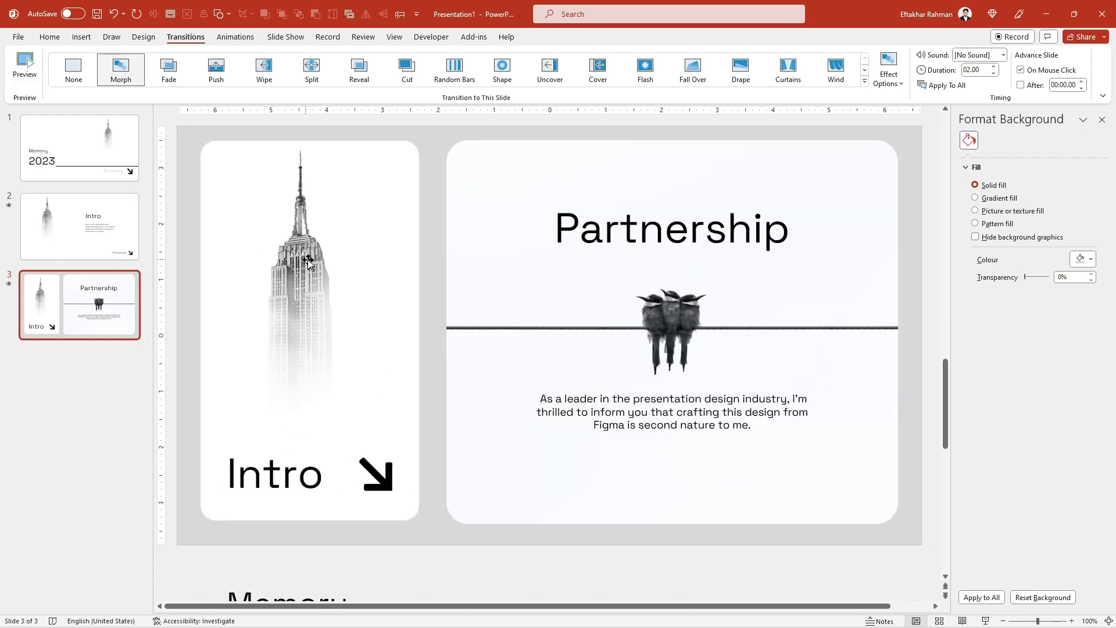
pyautogui.click(326, 278)
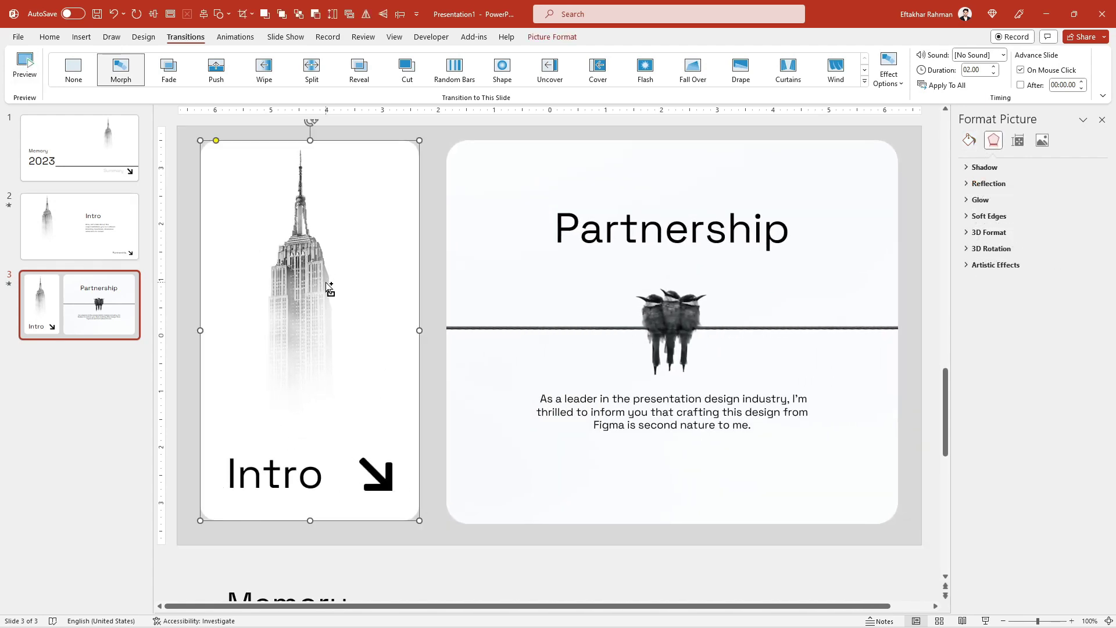
# - Replace slide 2's tower picture with the copied tower image from the clipboard
pyautogui.press('Delete')
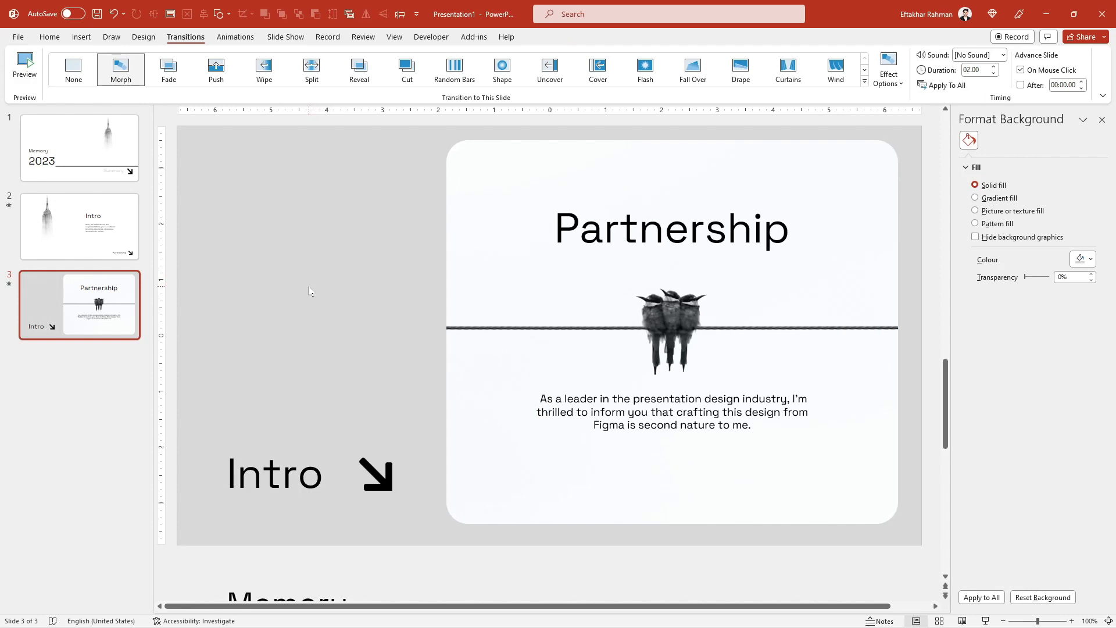
pyautogui.hotkey('ctrl', 'z')
pyautogui.press('pageup')
pyautogui.click(341, 283)
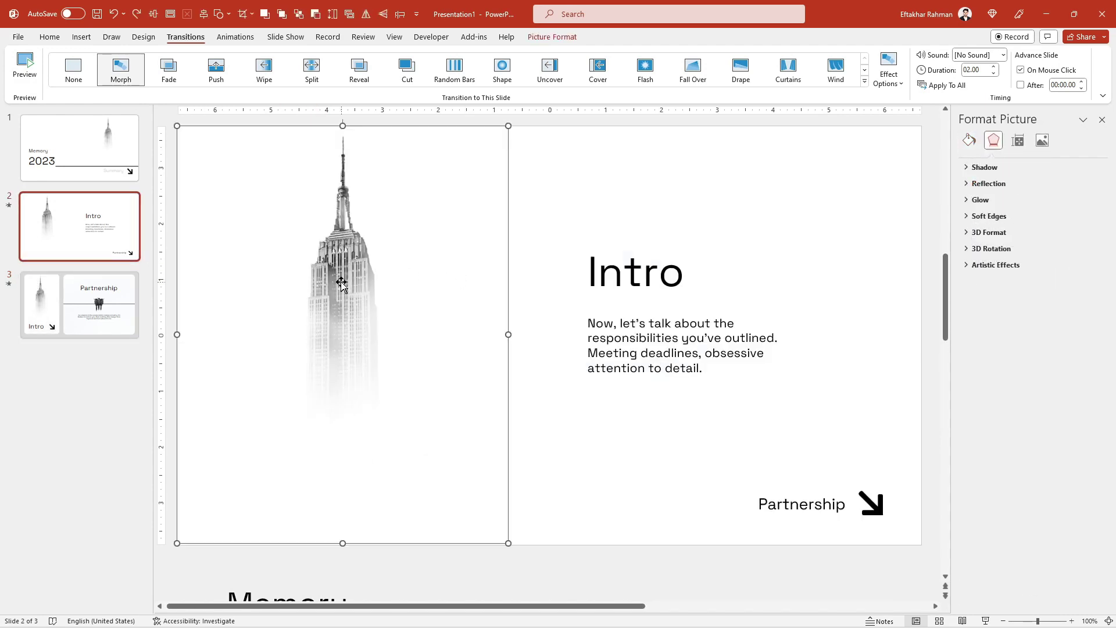
pyautogui.rightClick(342, 283)
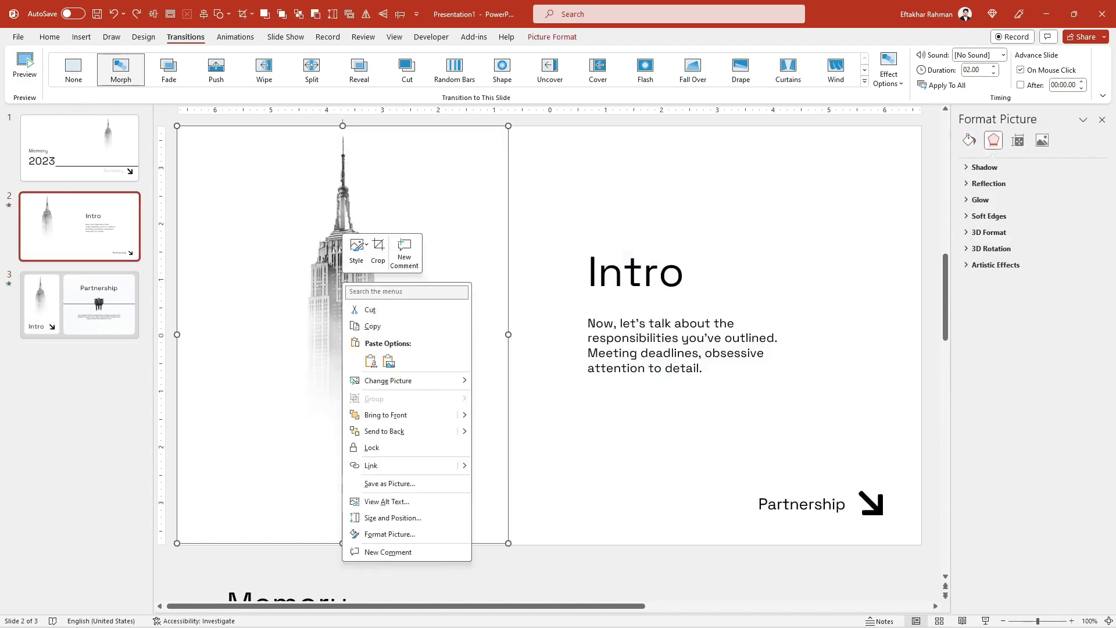
pyautogui.click(388, 361)
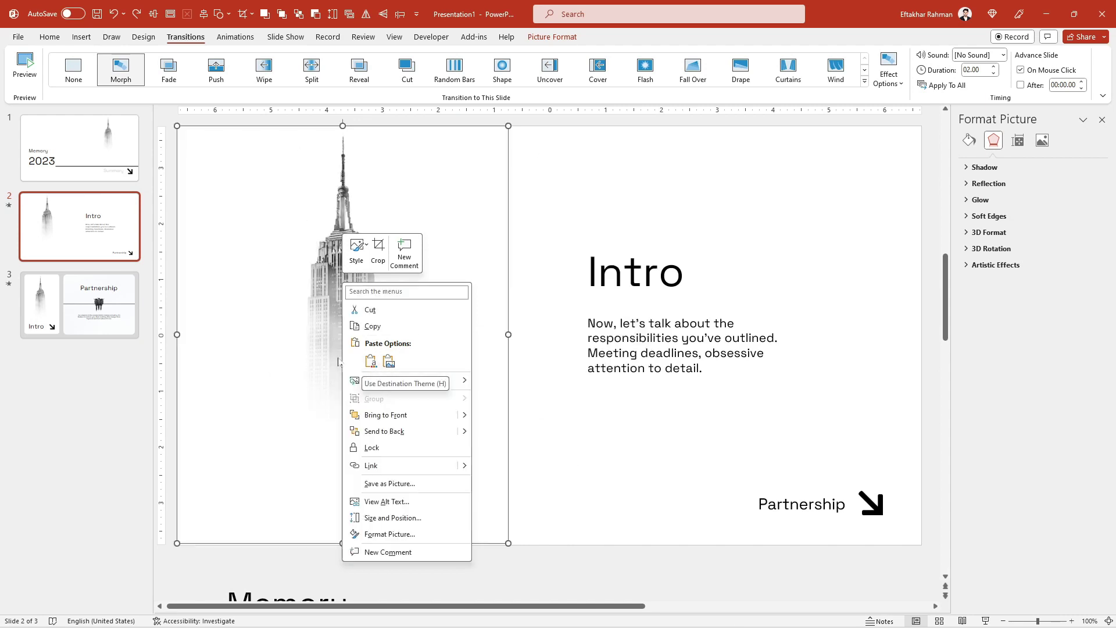
pyautogui.click(320, 357)
pyautogui.rightClick(320, 356)
pyautogui.moveTo(367, 174)
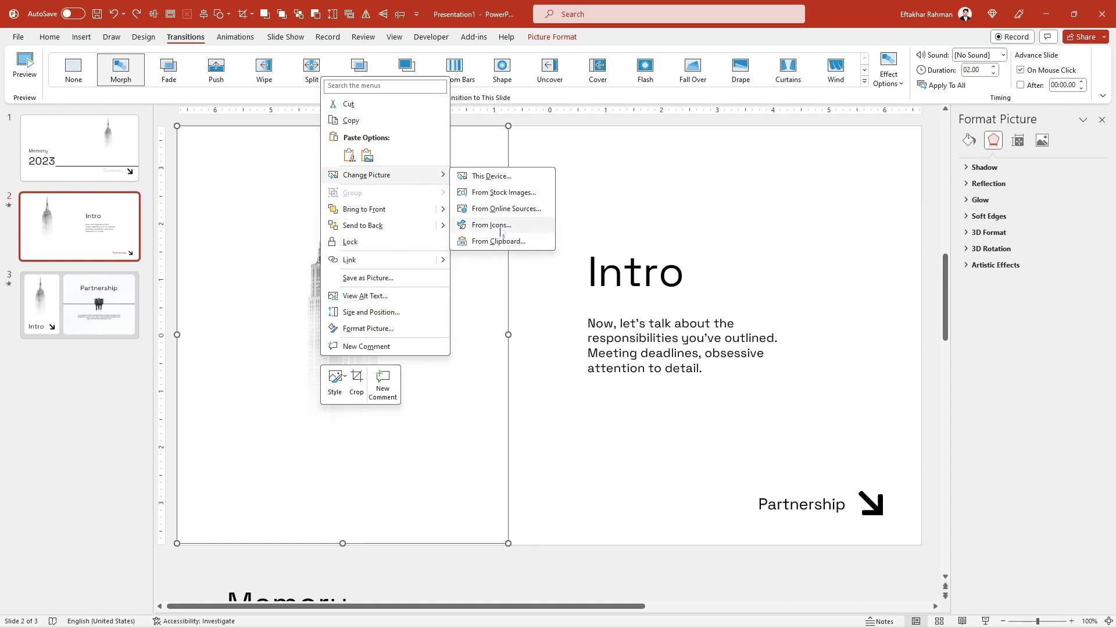
pyautogui.click(499, 241)
# - Crop the tower picture, shifting the image down inside its crop frame
pyautogui.rightClick(404, 252)
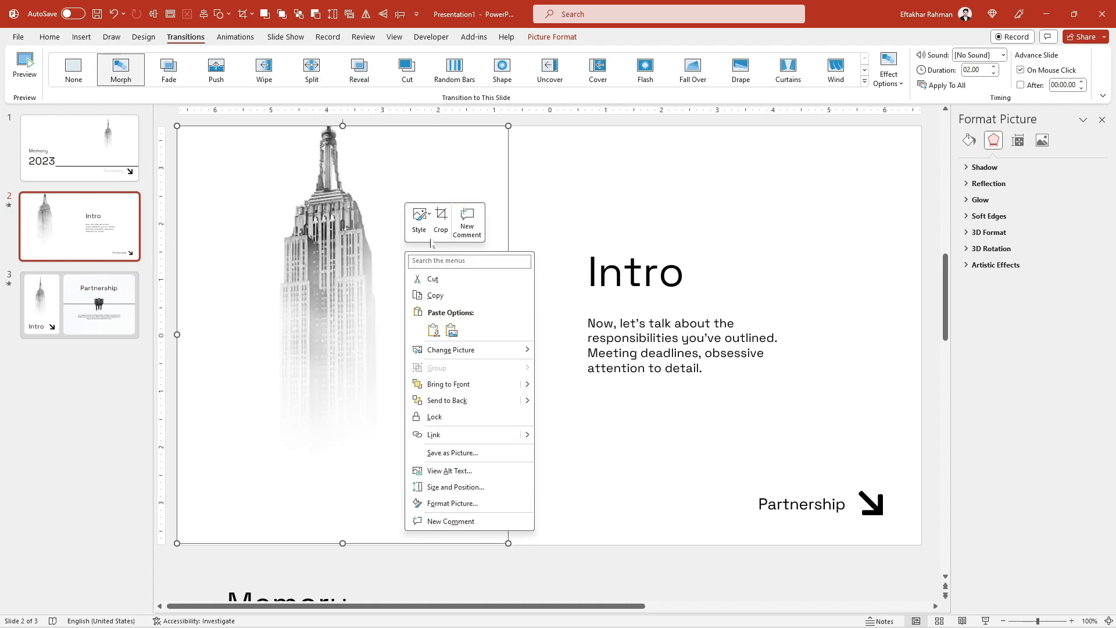
pyautogui.click(447, 226)
pyautogui.moveTo(446, 229)
pyautogui.mouseDown()
pyautogui.moveTo(389, 307)
pyautogui.moveTo(389, 294)
pyautogui.mouseUp()
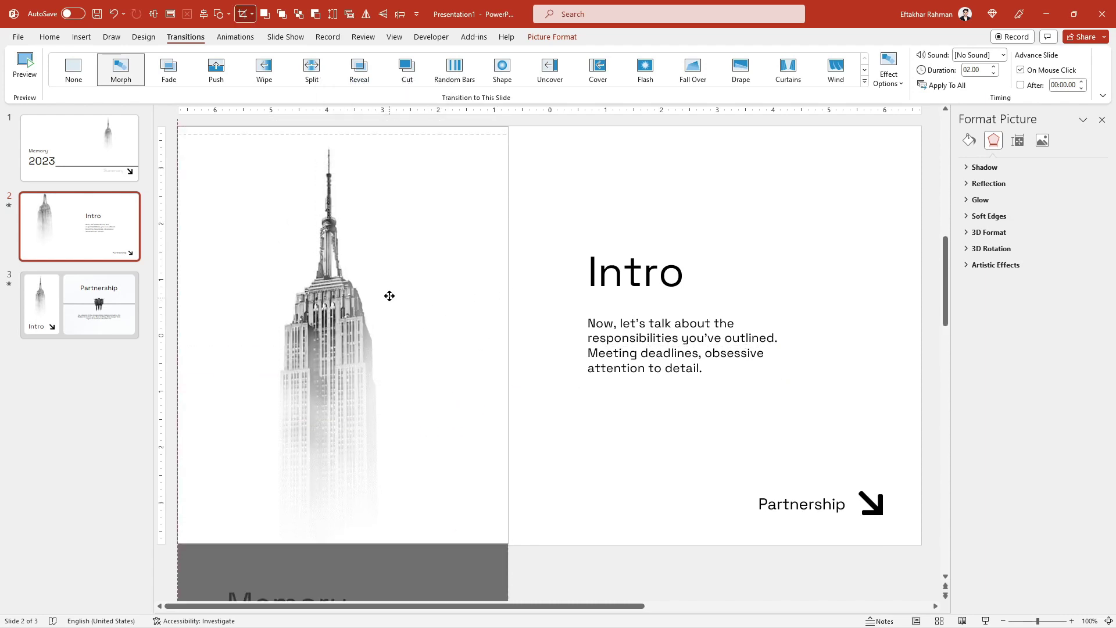
pyautogui.click(538, 288)
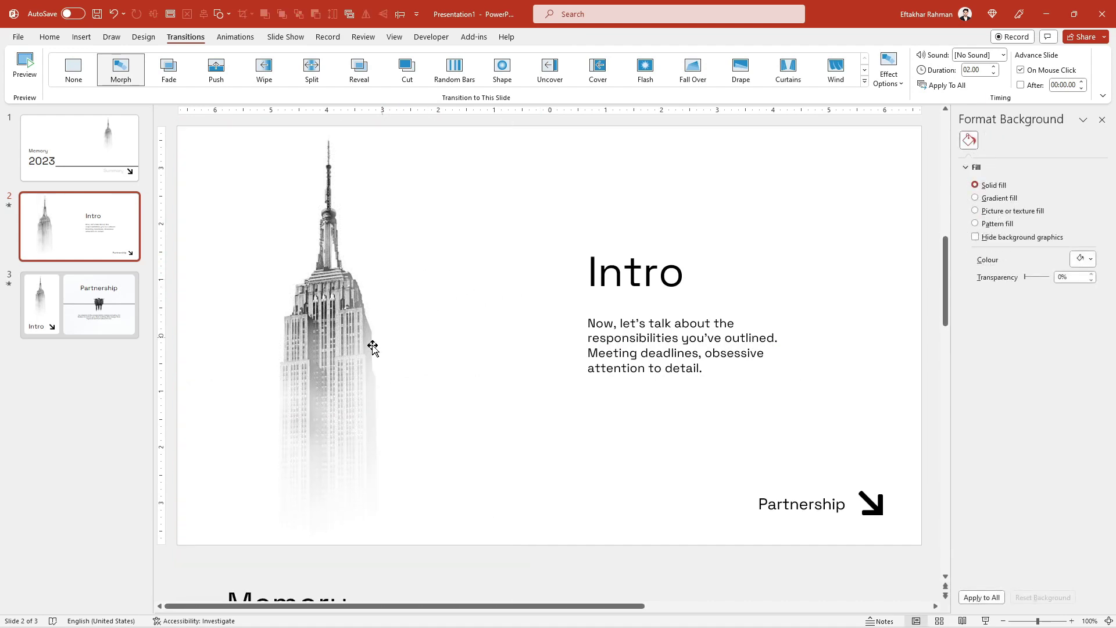
# - Preview the Morph on slide 3, then reselect the tower picture on slide 2
pyautogui.click(87, 291)
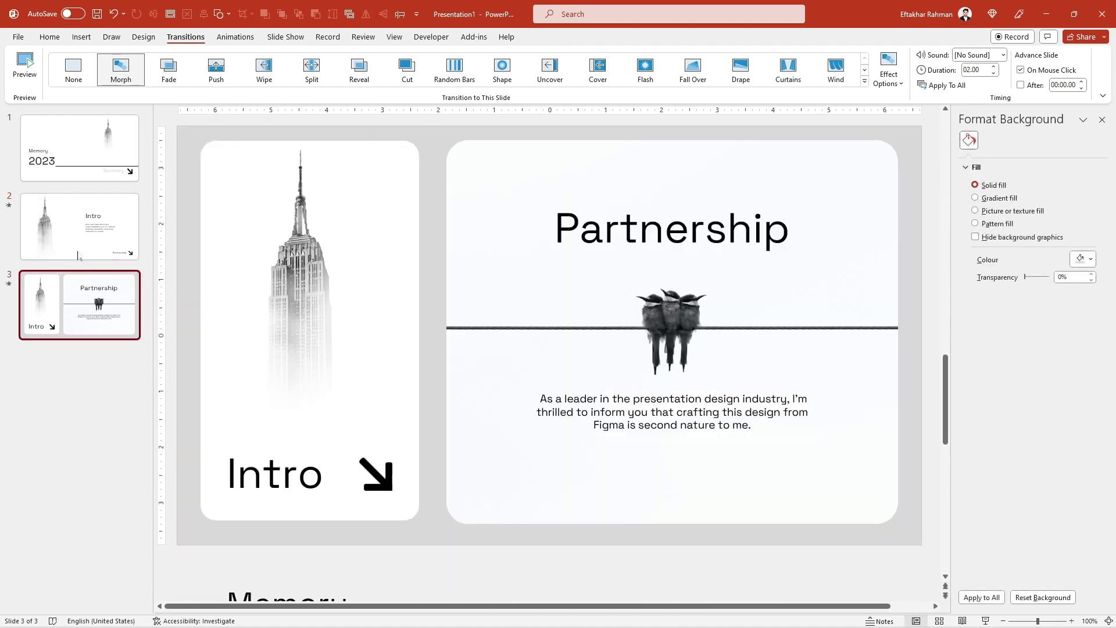
pyautogui.click(25, 66)
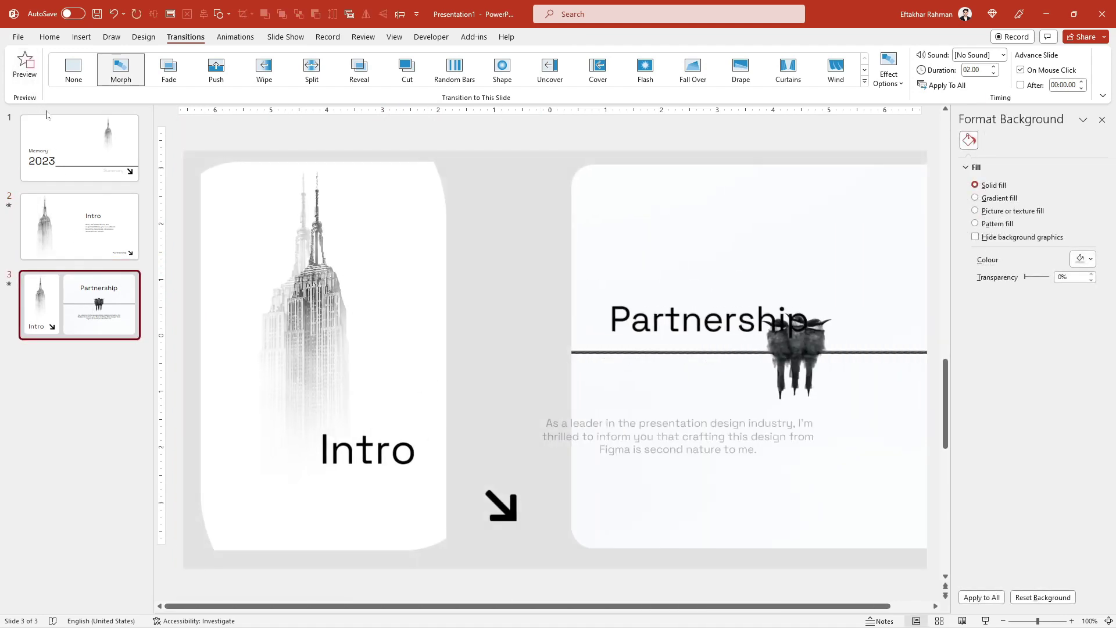
pyautogui.click(80, 227)
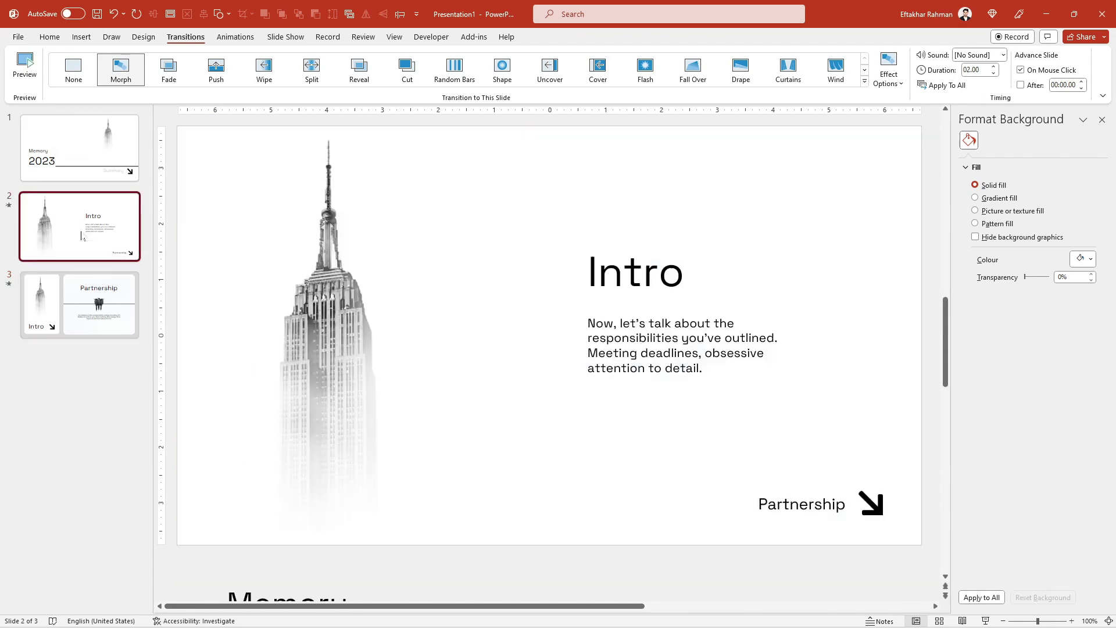
pyautogui.click(380, 297)
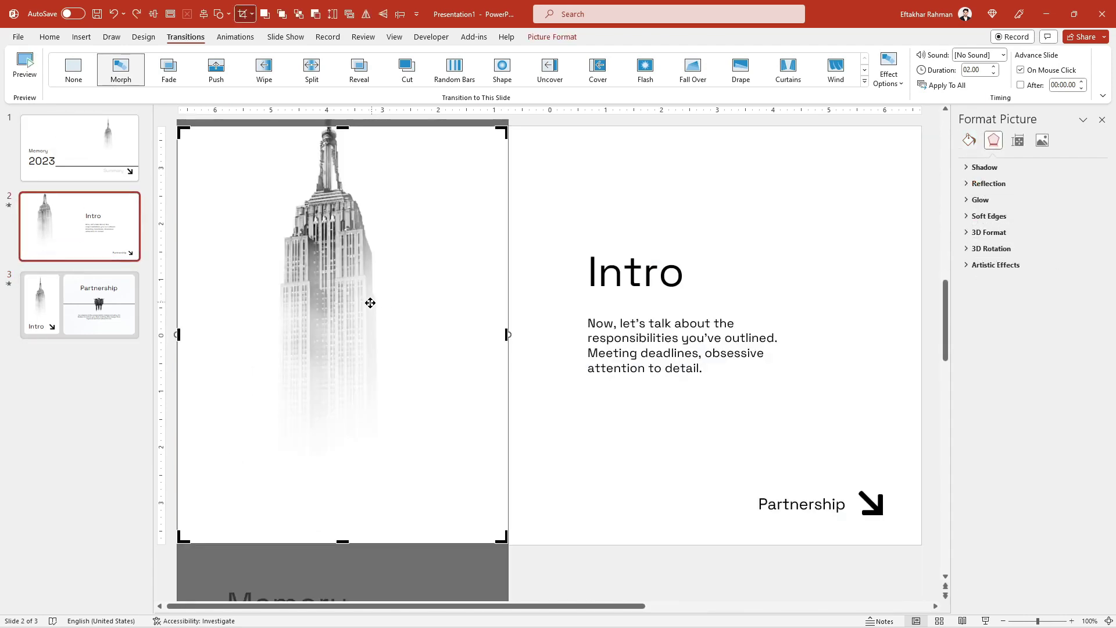
pyautogui.click(442, 451)
pyautogui.click(441, 451)
# - Swap slide 2's tower for slide 3's copy, enlarging it past the slide's bottom edge
pyautogui.press('Delete')
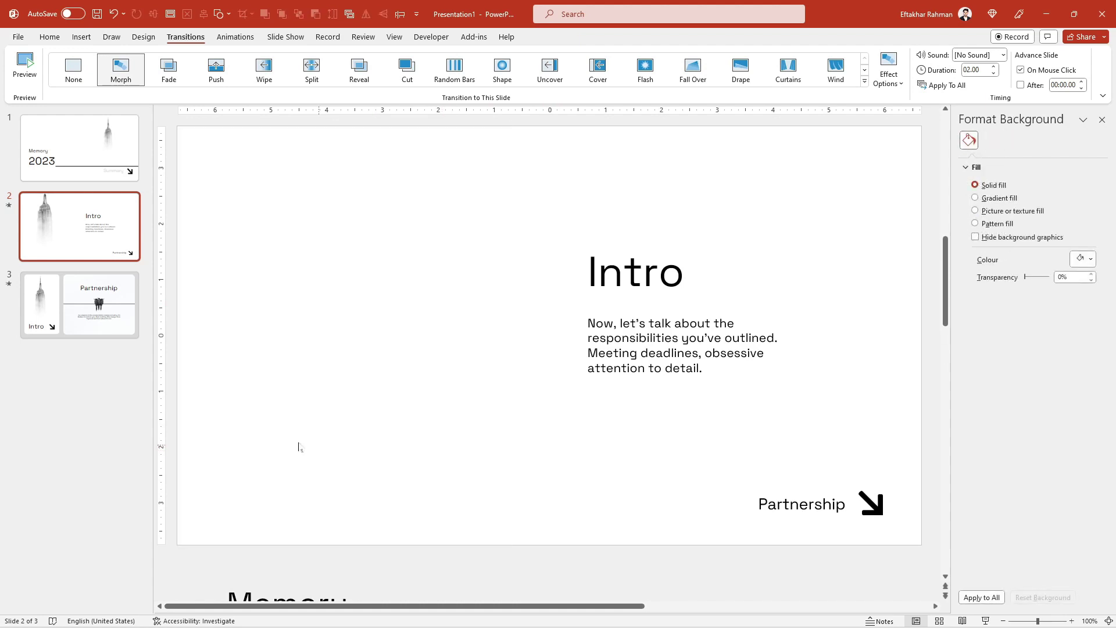
pyautogui.click(102, 322)
pyautogui.click(341, 304)
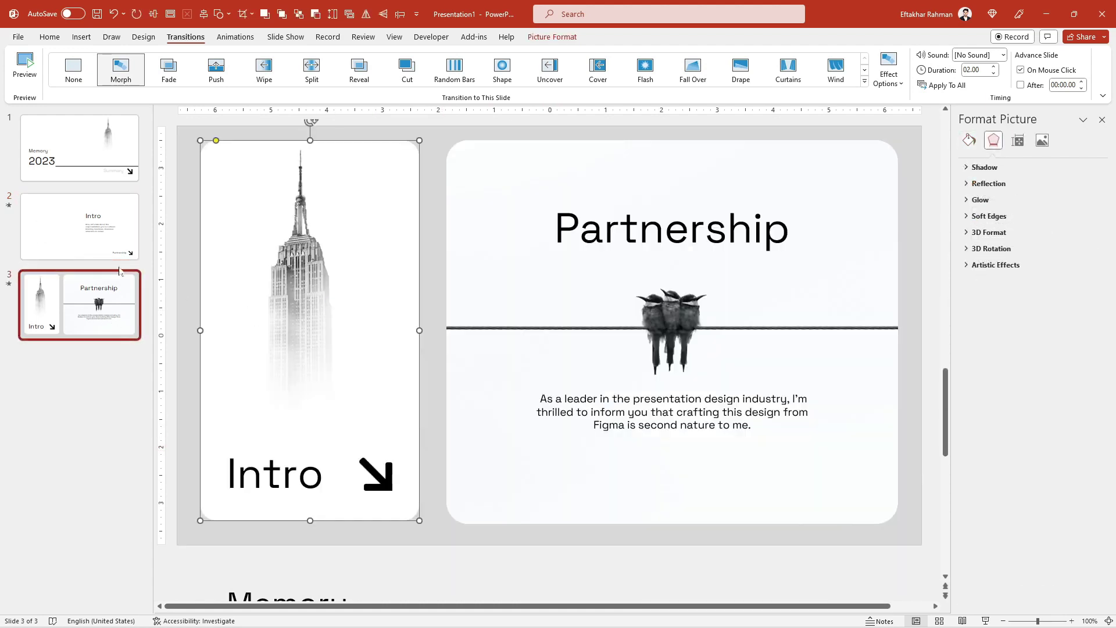
pyautogui.click(82, 222)
pyautogui.hotkey('ctrl', 'v')
pyautogui.click(454, 319)
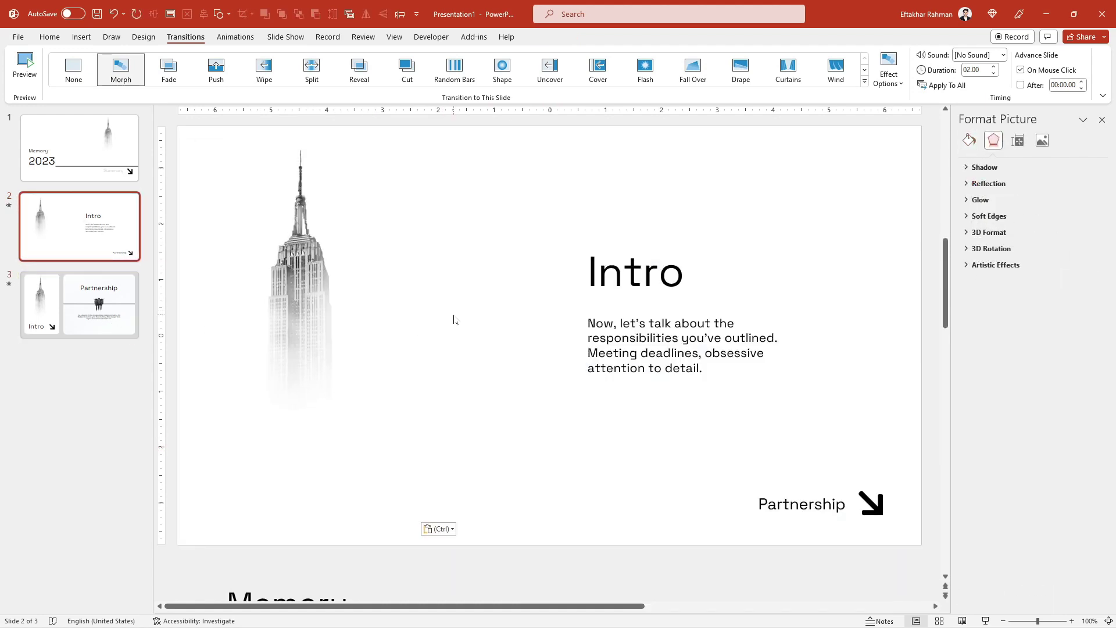
pyautogui.click(365, 390)
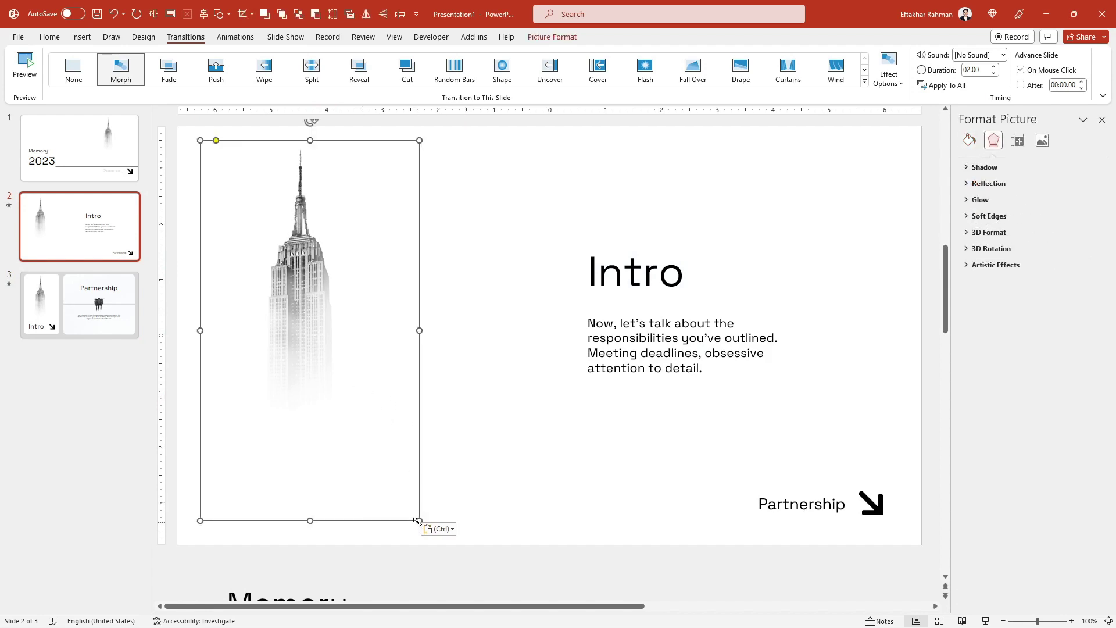
pyautogui.moveTo(418, 520); pyautogui.dragTo(549, 588)
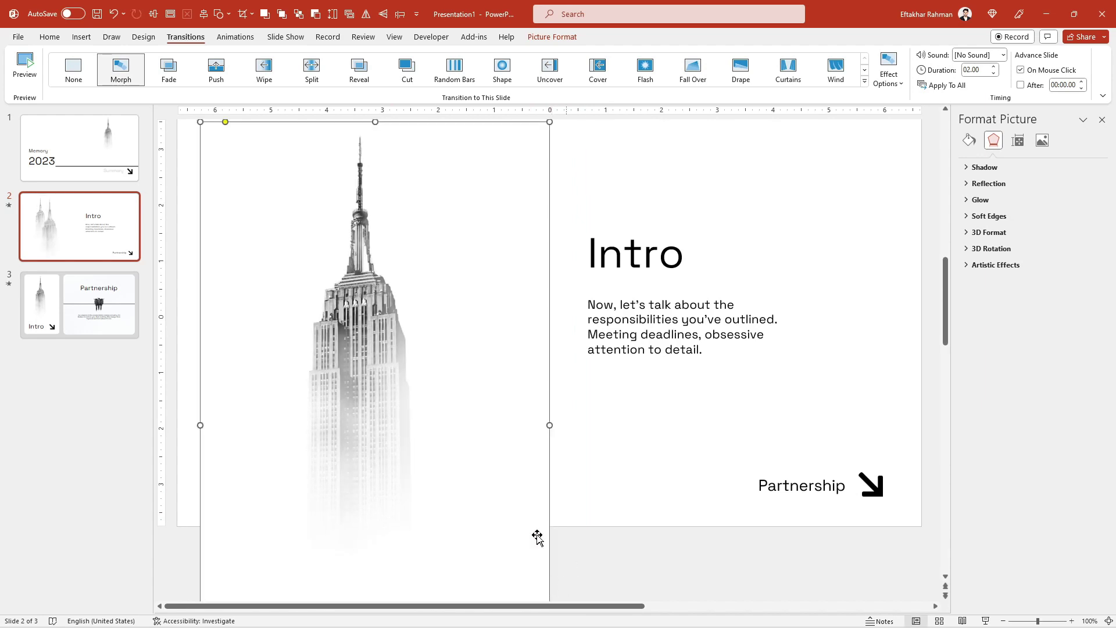
pyautogui.click(615, 478)
# - Preview the Morph transition from slide 2 into slide 3 several times
pyautogui.click(53, 314)
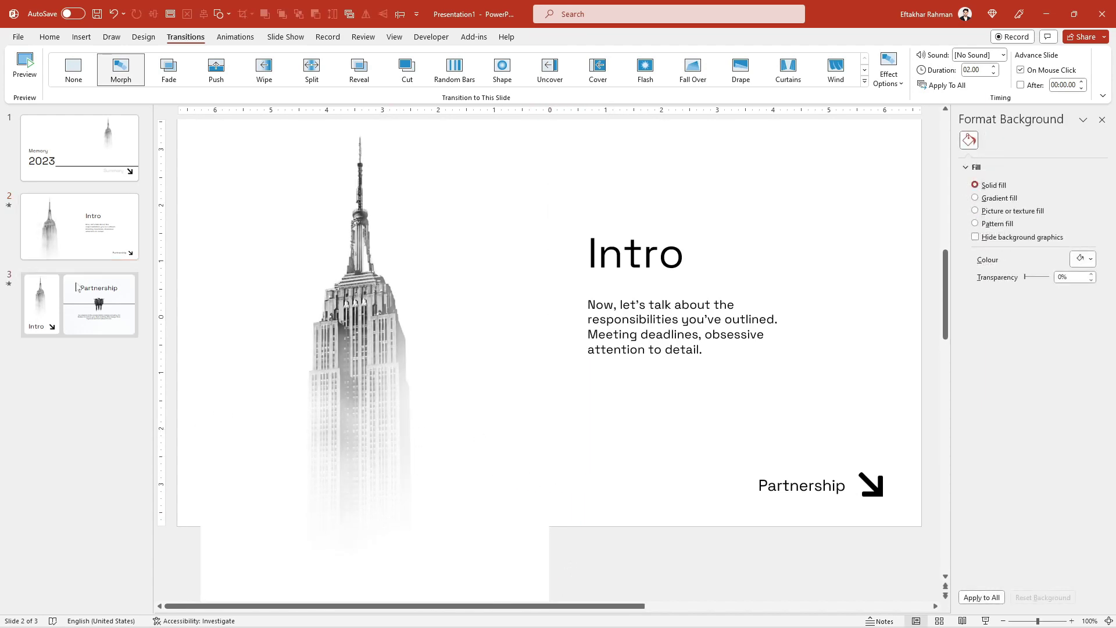
pyautogui.click(24, 62)
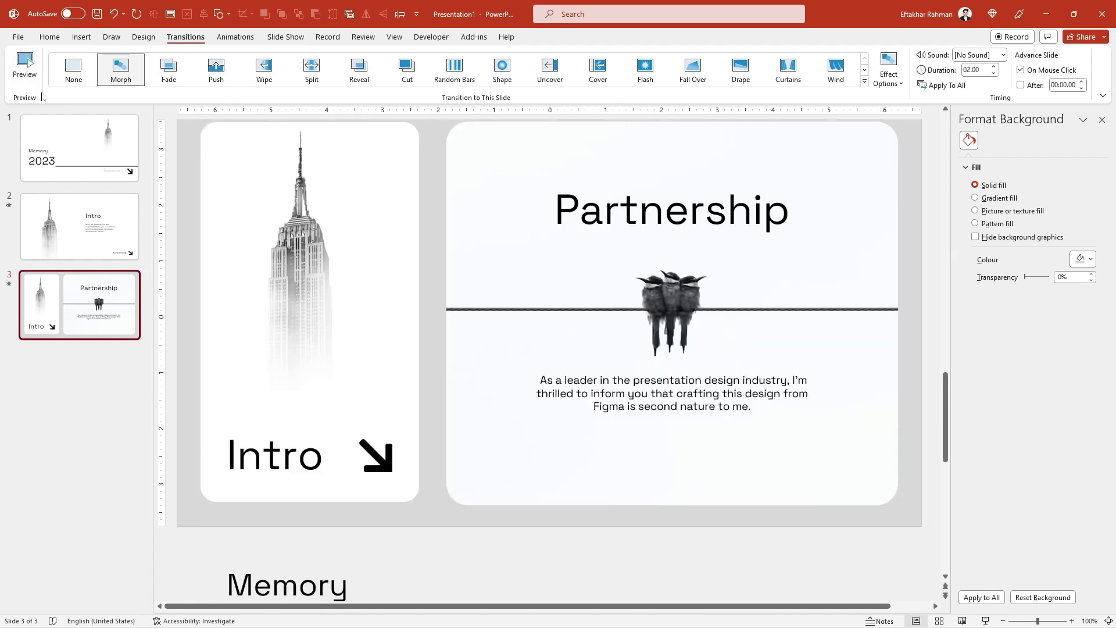
pyautogui.click(64, 224)
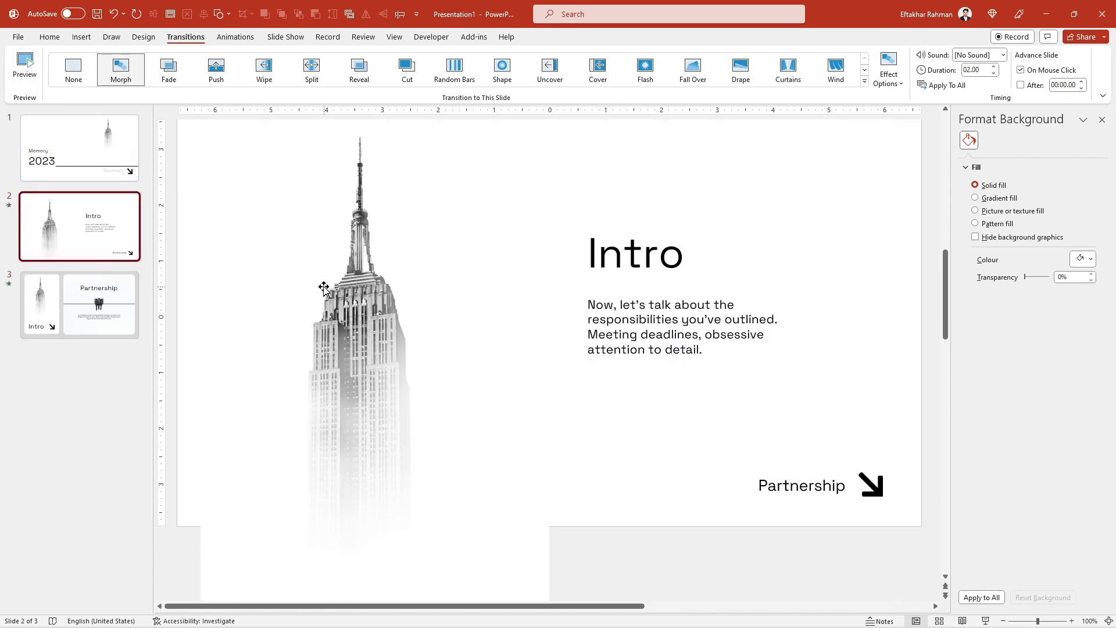
pyautogui.click(82, 308)
pyautogui.click(25, 64)
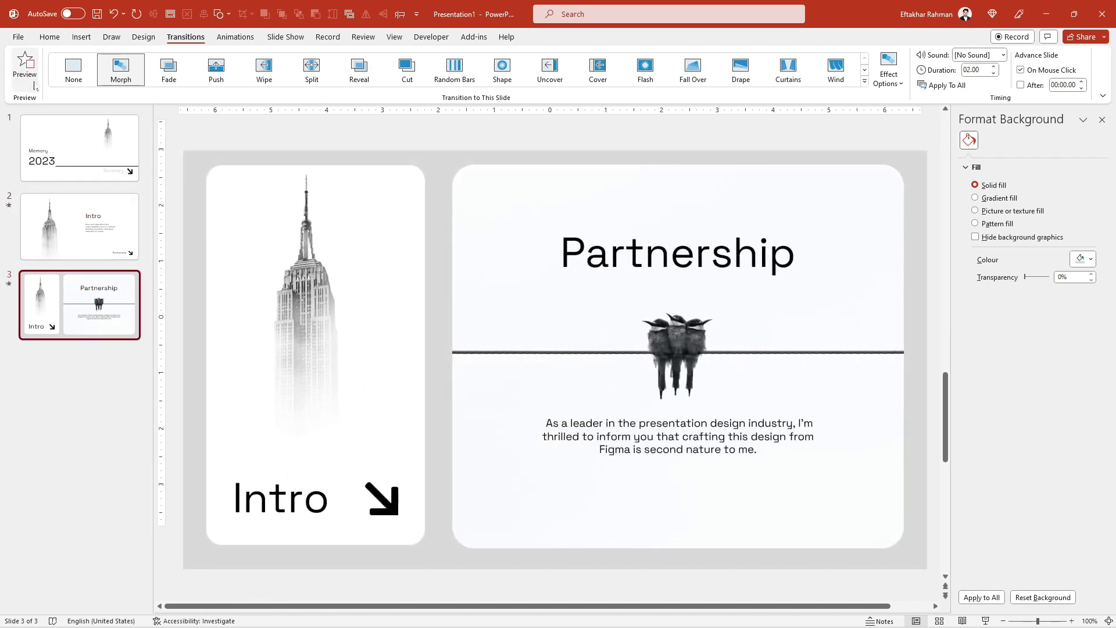
pyautogui.click(35, 86)
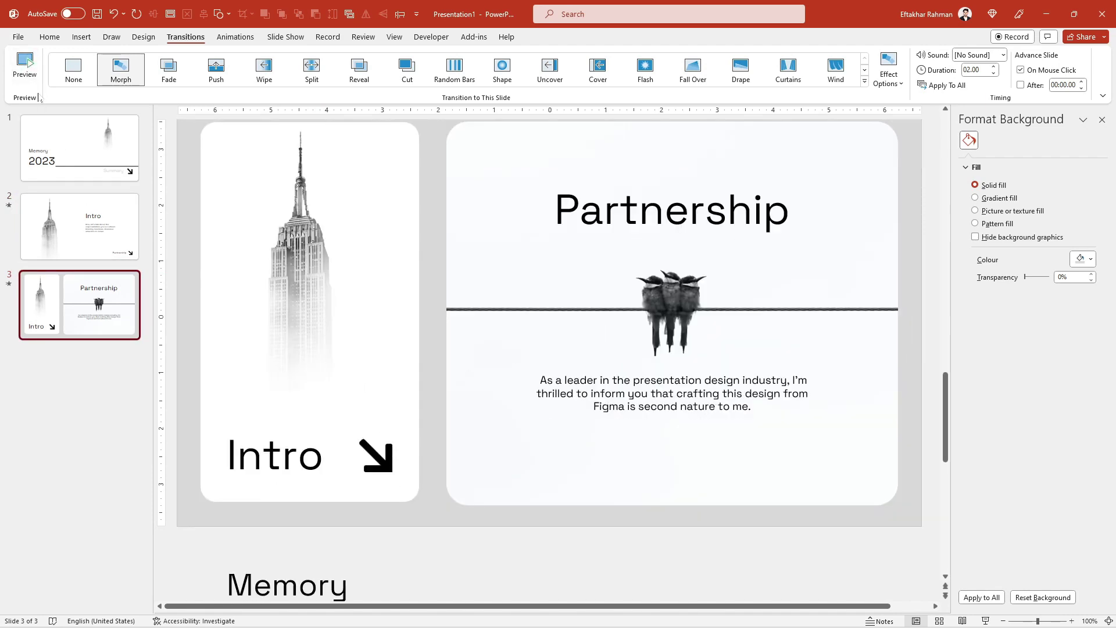
pyautogui.keyDown('ctrl'); pyautogui.scroll(-2, 761, 447); pyautogui.keyUp('ctrl')
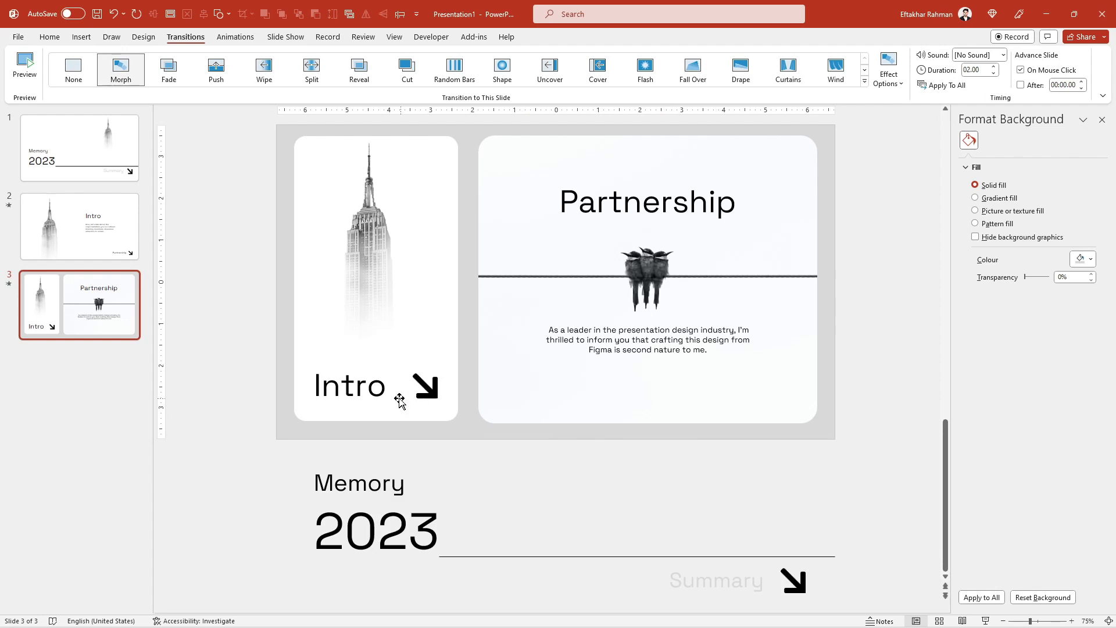
# - Ctrl+drag a copy of the Intro label and its arrow onto the Partnership card's bottom right
pyautogui.click(423, 404)
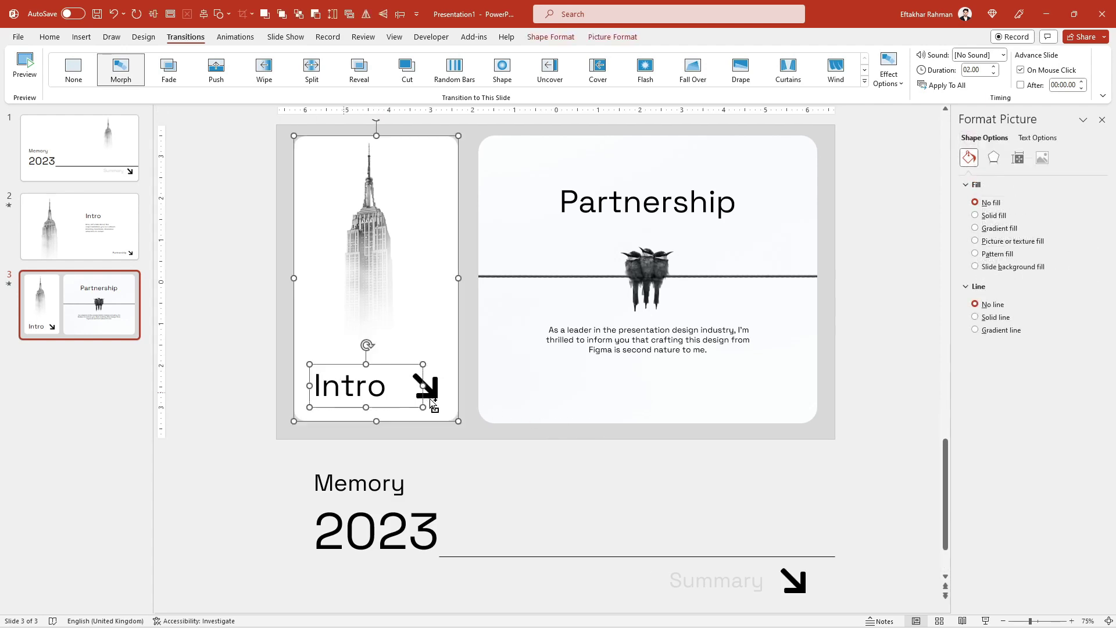
pyautogui.keyDown('shift'); pyautogui.click(437, 398); pyautogui.keyUp('shift')
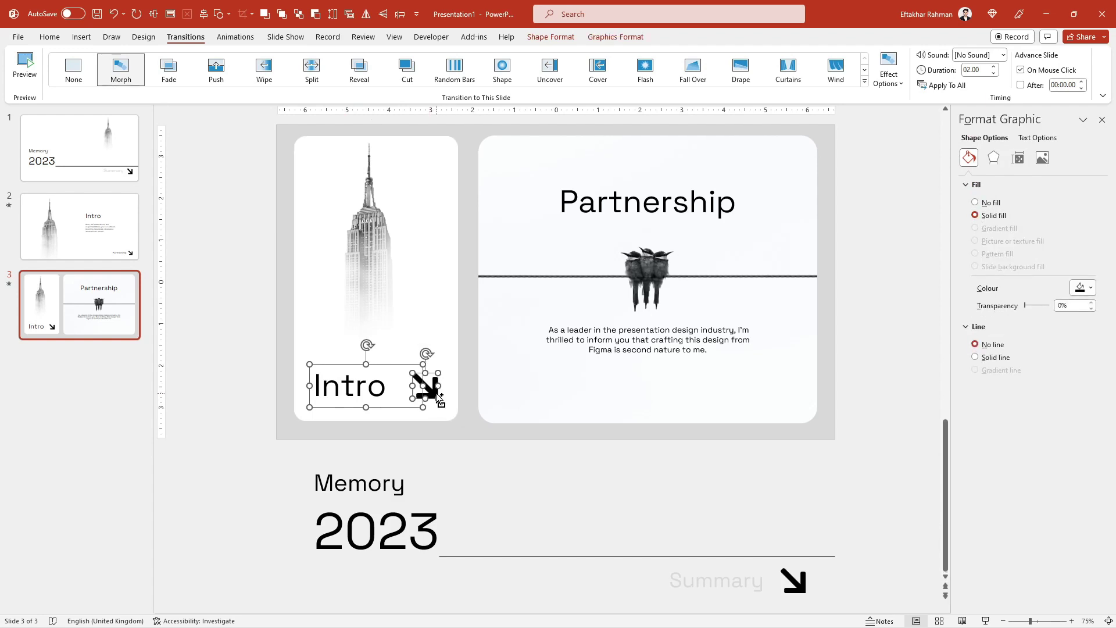
pyautogui.moveTo(437, 398)
pyautogui.mouseDown()
pyautogui.moveTo(485, 414)
pyautogui.moveTo(782, 394)
pyautogui.mouseUp()
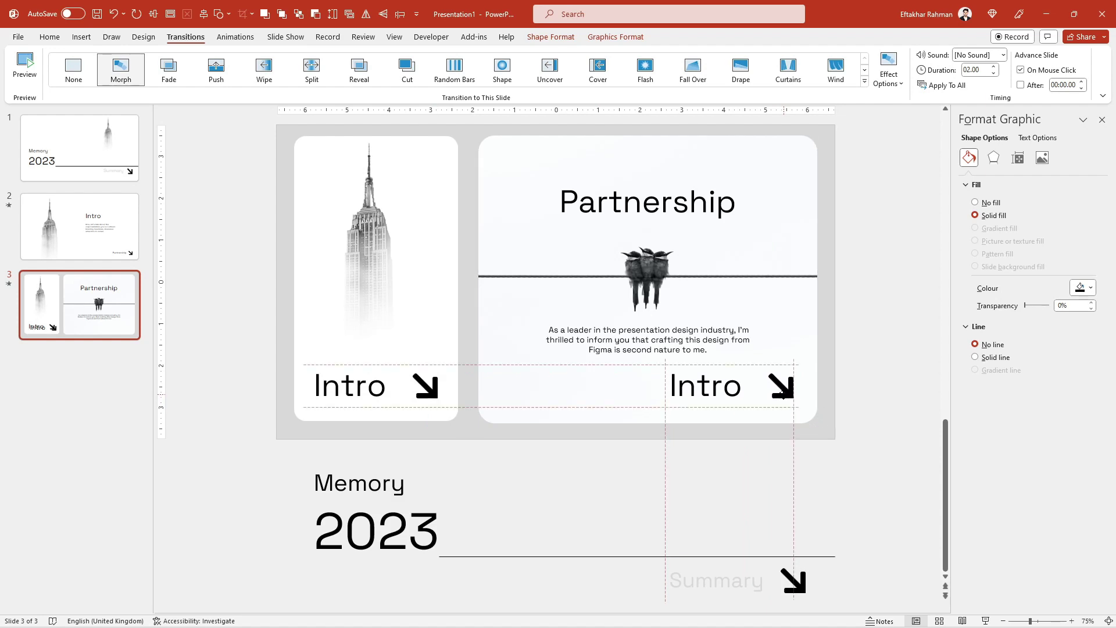
pyautogui.click(843, 399)
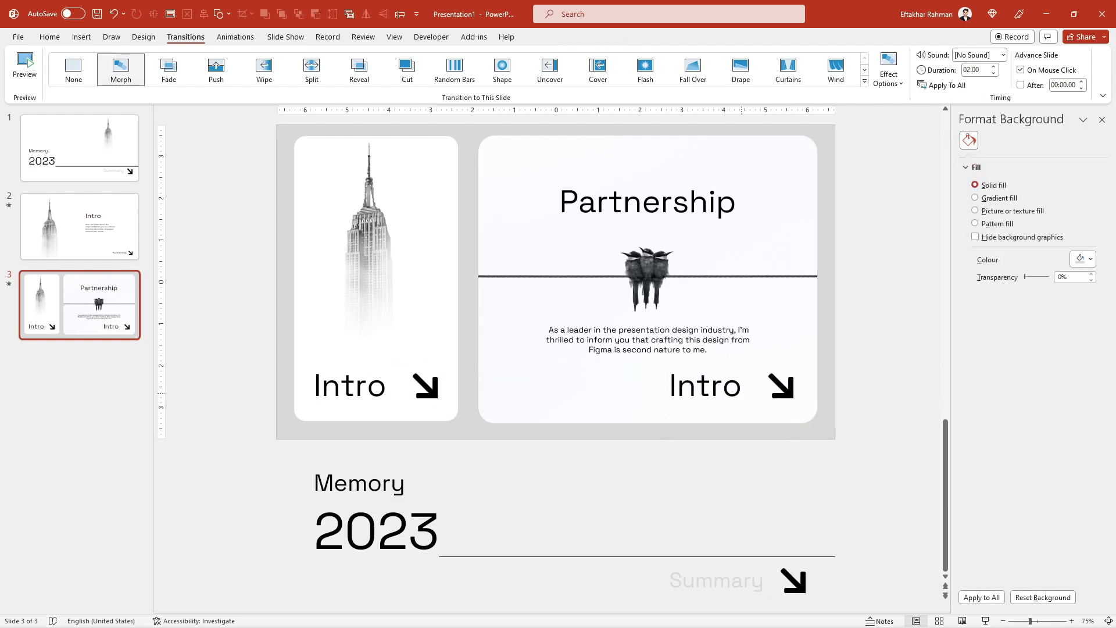
pyautogui.click(676, 356)
pyautogui.keyDown('shift'); pyautogui.click(634, 360); pyautogui.keyUp('shift')
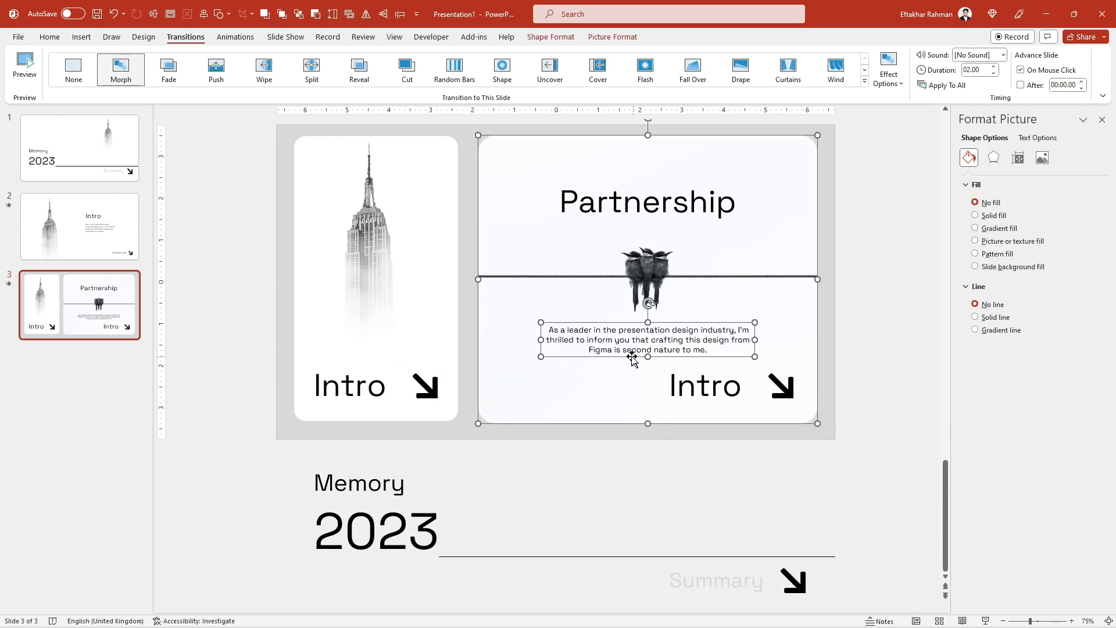
pyautogui.rightClick(561, 306)
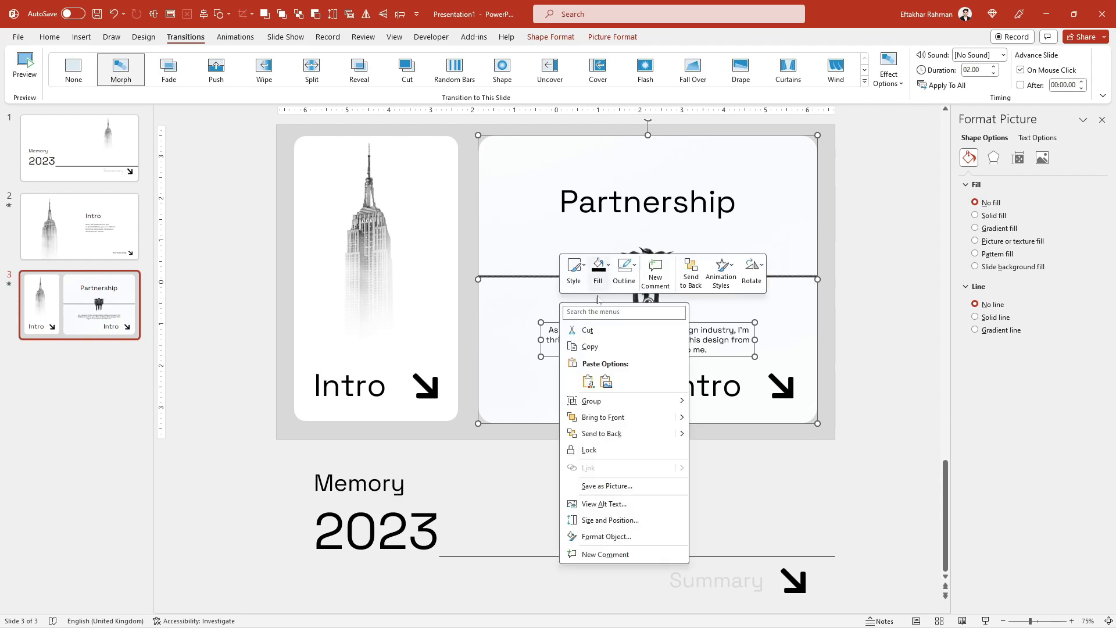
pyautogui.rightClick(511, 305)
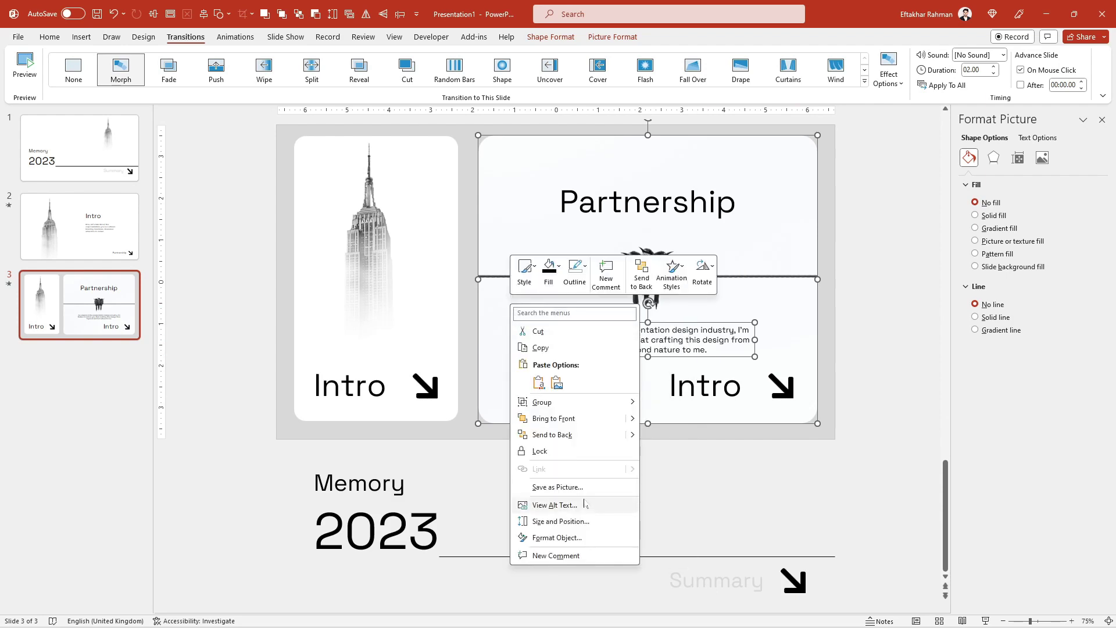
pyautogui.click(453, 345)
pyautogui.click(520, 327)
pyautogui.rightClick(521, 329)
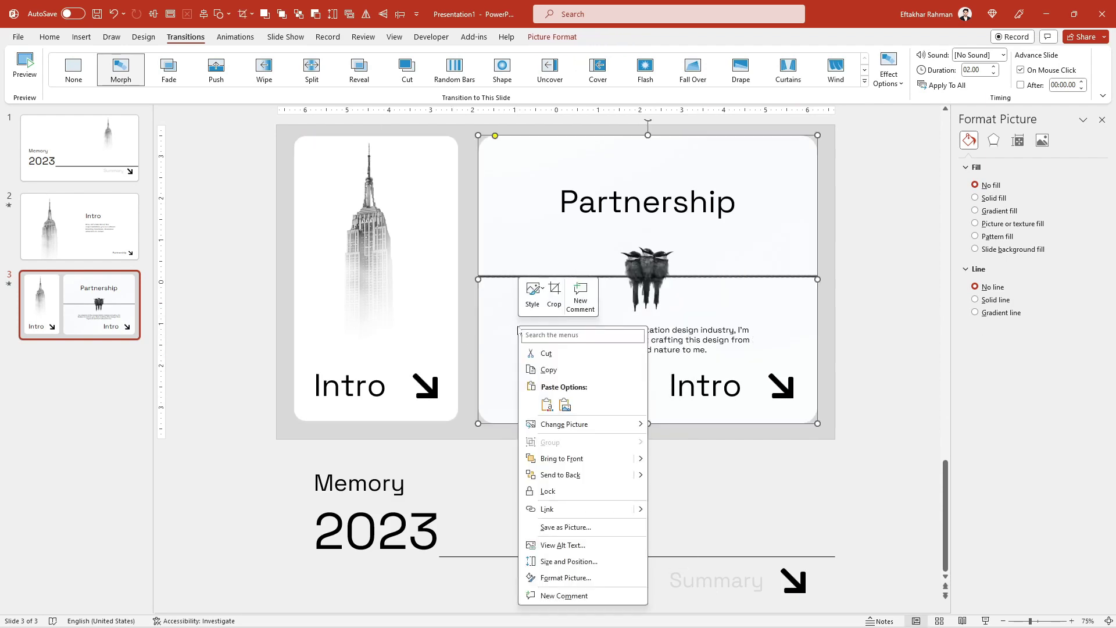
pyautogui.click(580, 296)
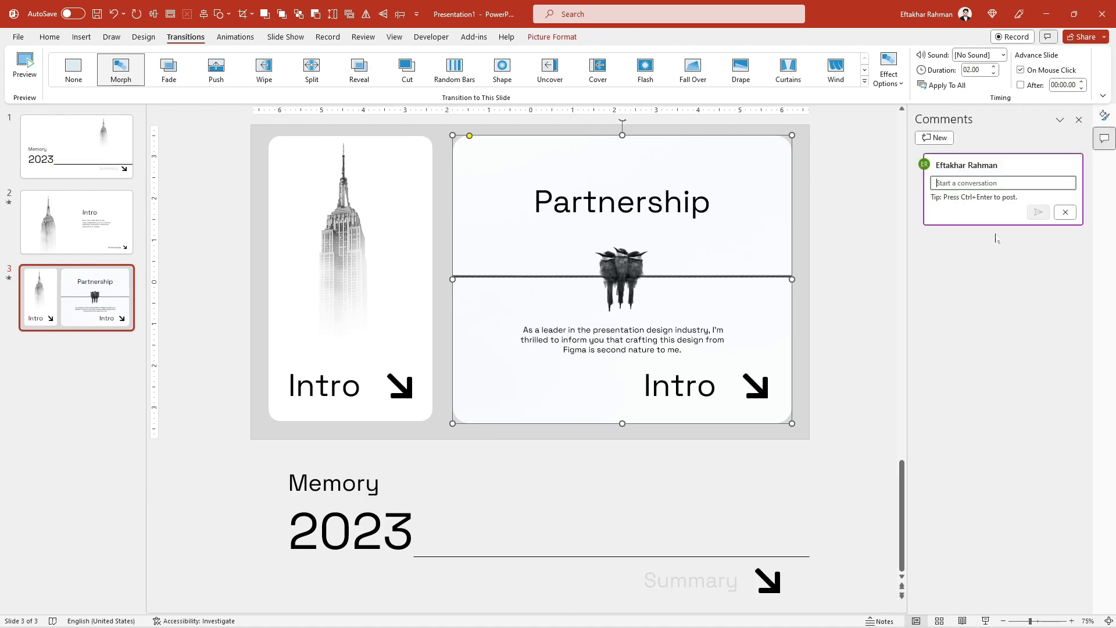
pyautogui.click(1079, 120)
pyautogui.rightClick(535, 292)
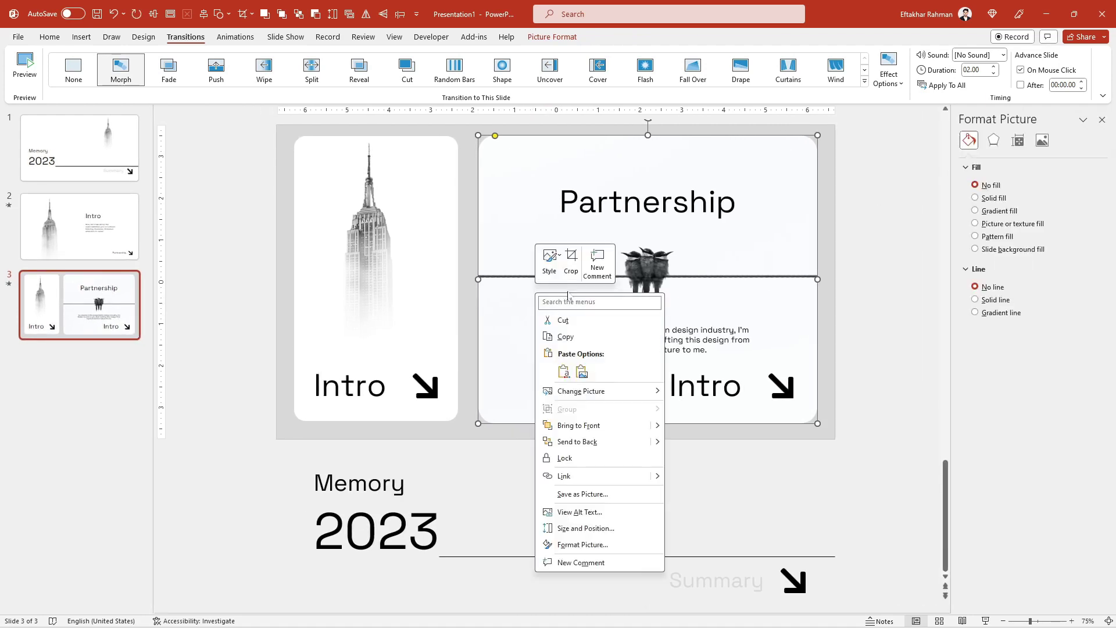
pyautogui.click(567, 272)
pyautogui.moveTo(558, 301); pyautogui.dragTo(547, 301)
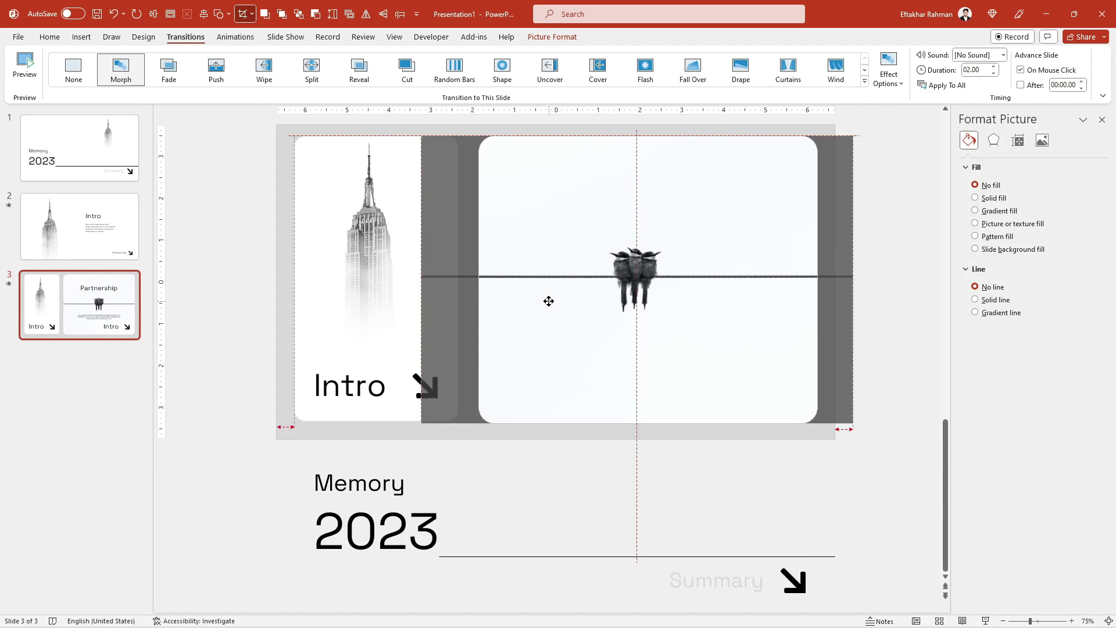
pyautogui.click(558, 464)
pyautogui.hotkey('ctrl', 'z')
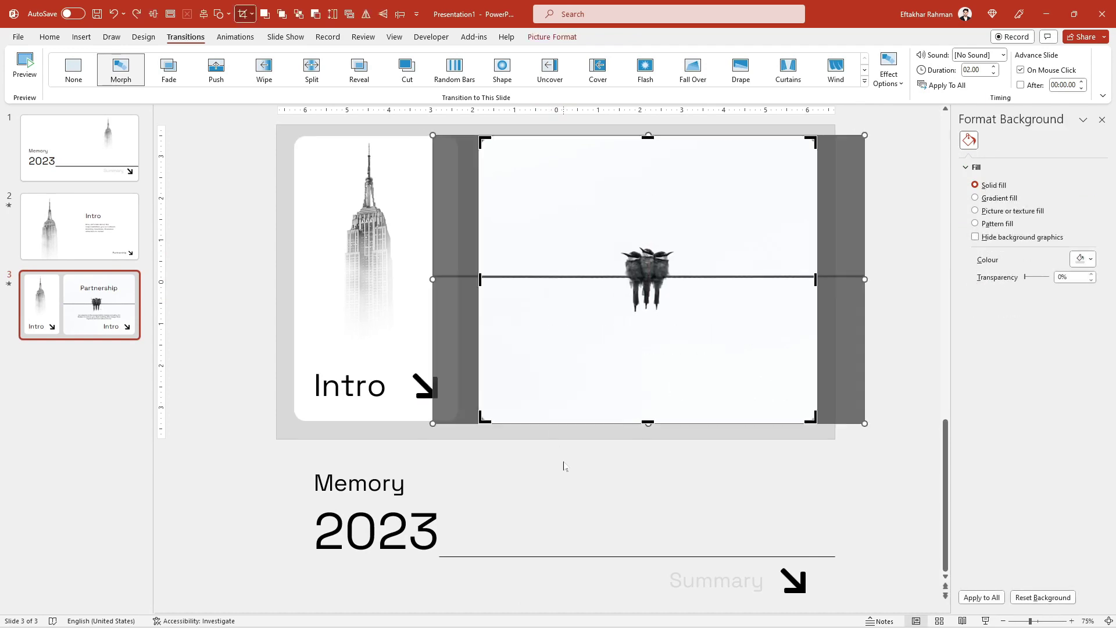
pyautogui.hotkey('ctrl', 'z')
pyautogui.hotkey('ctrl', 'z')
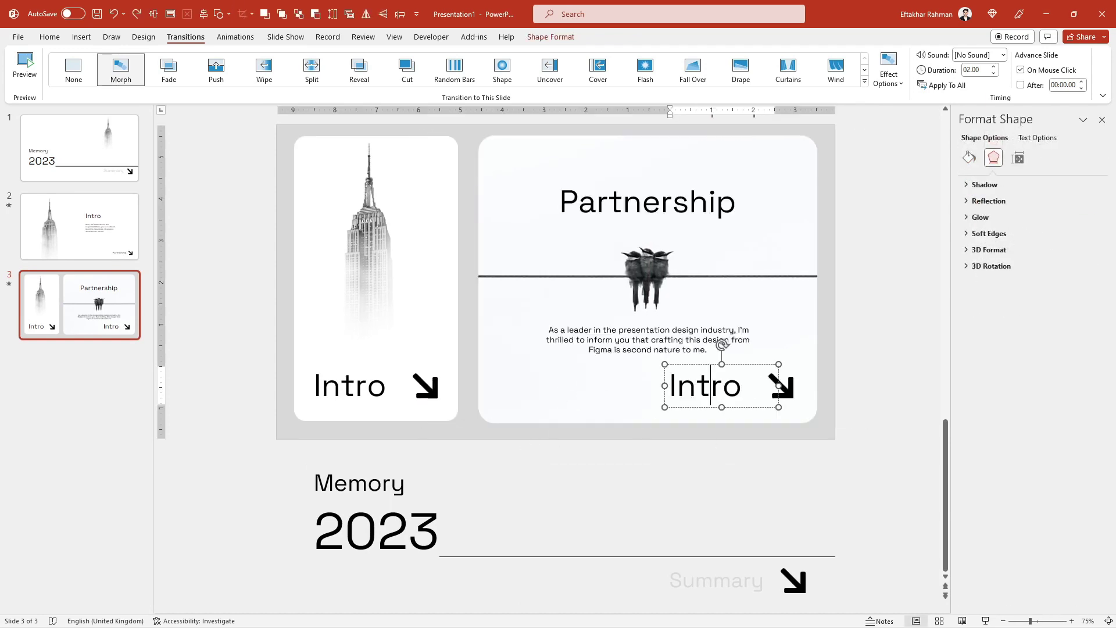
# - Change the copied label on the Partnership card from 'Intro' to 'Team'
pyautogui.doubleClick(730, 396)
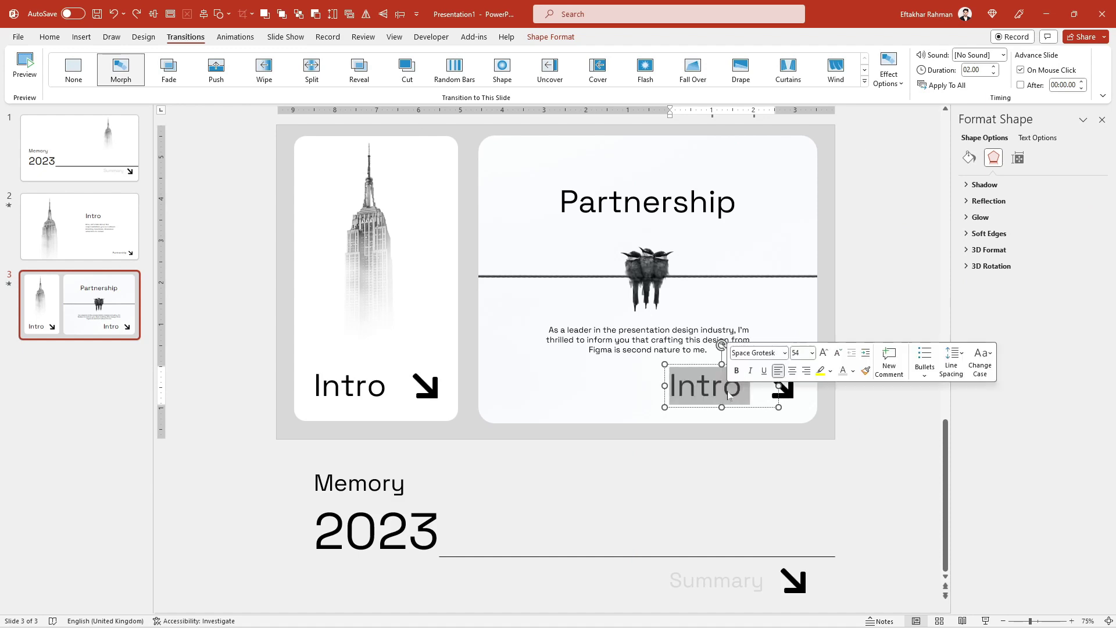
pyautogui.write('Te')
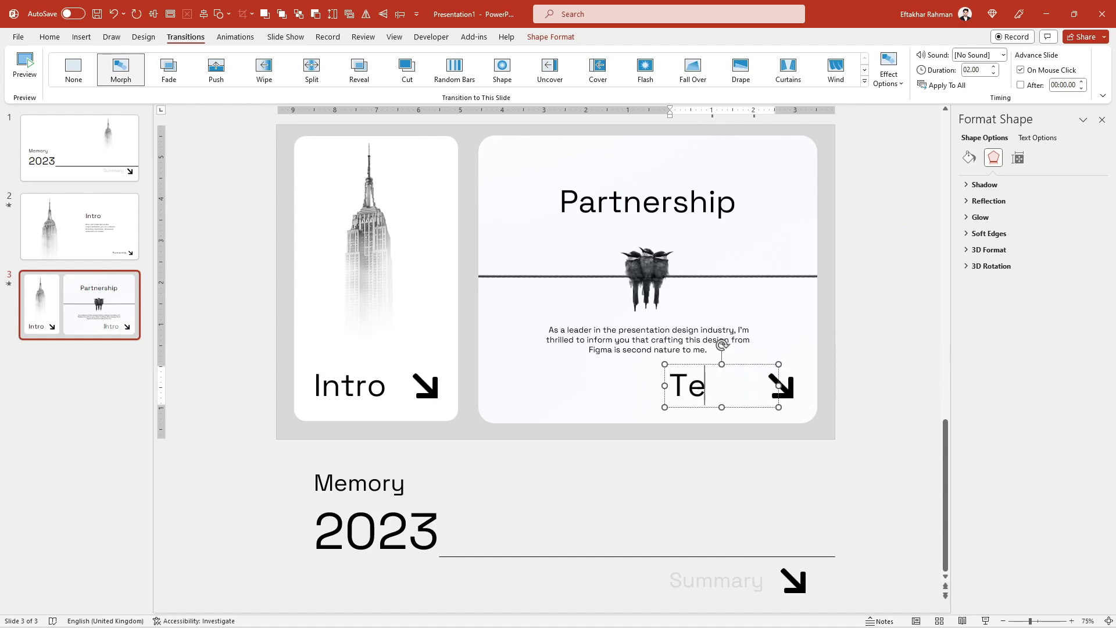
pyautogui.write('am')
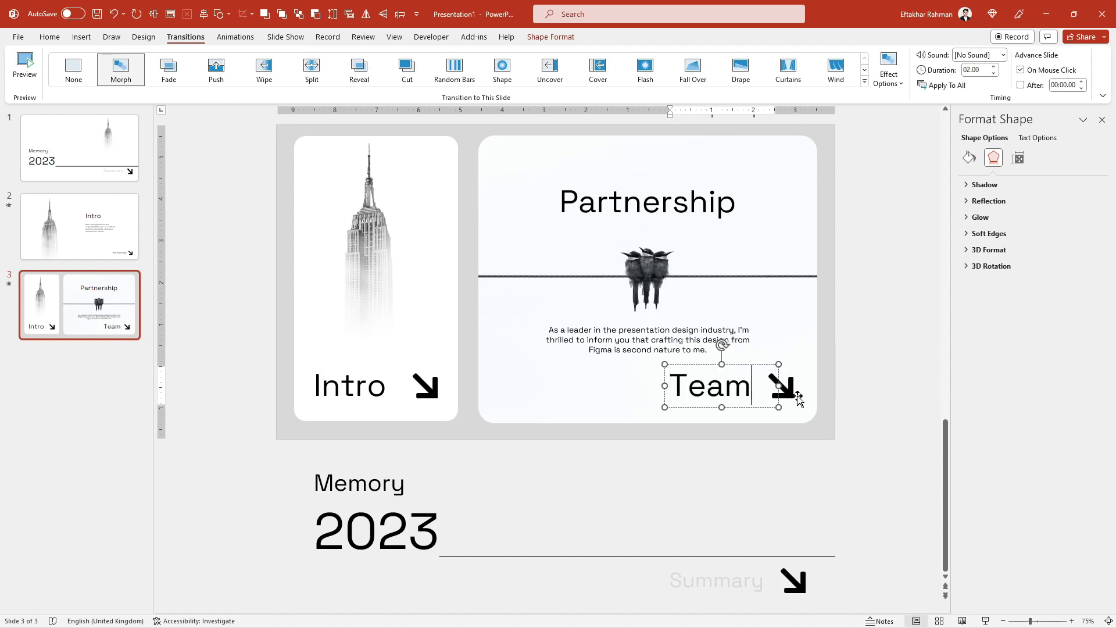
pyautogui.click(827, 405)
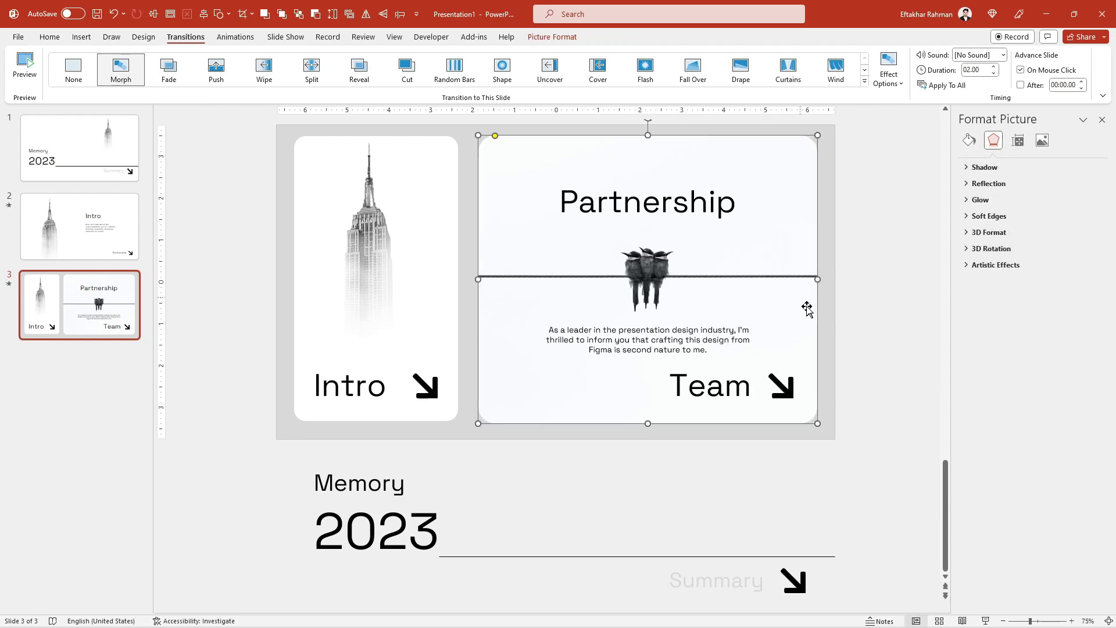
pyautogui.click(727, 386)
# - Nudge the Partnership body text slightly higher on the card
pyautogui.click(659, 350)
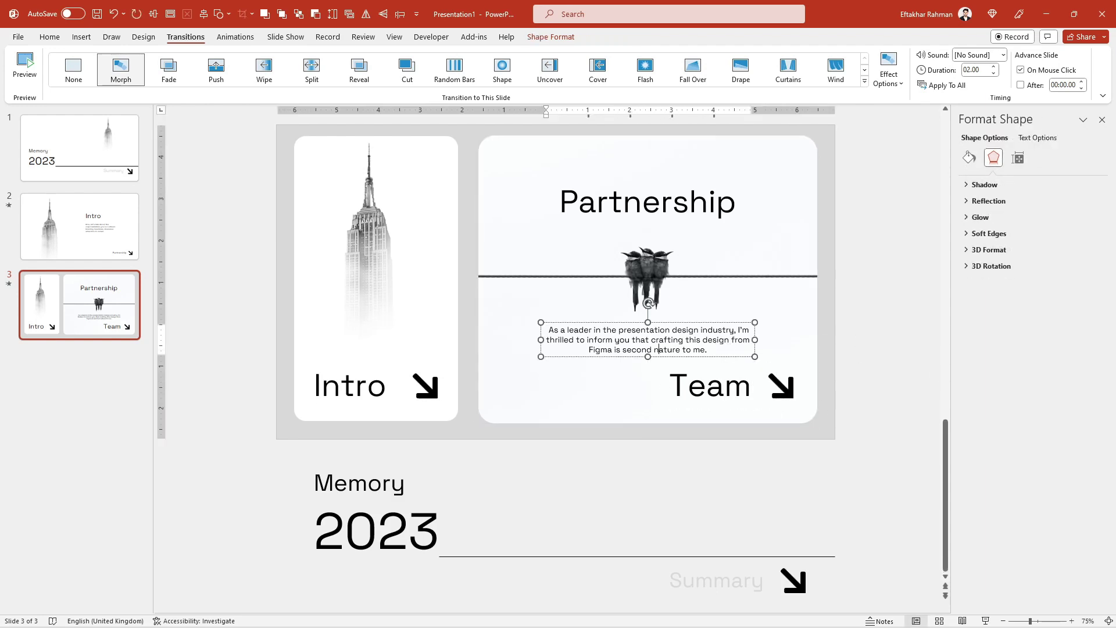
pyautogui.moveTo(632, 356); pyautogui.dragTo(630, 353)
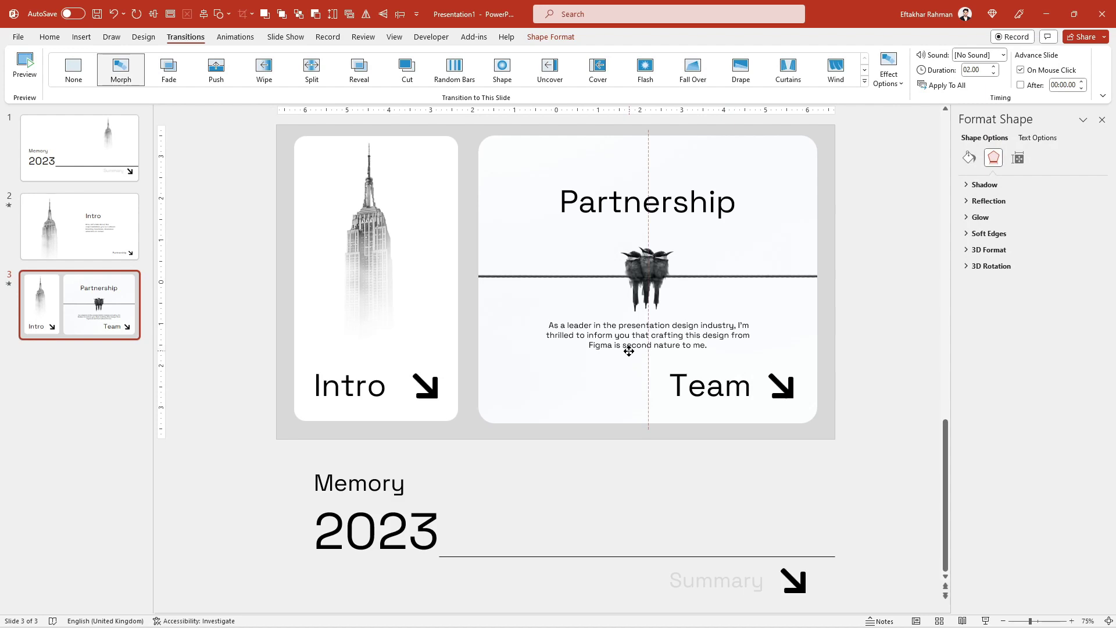
pyautogui.click(858, 368)
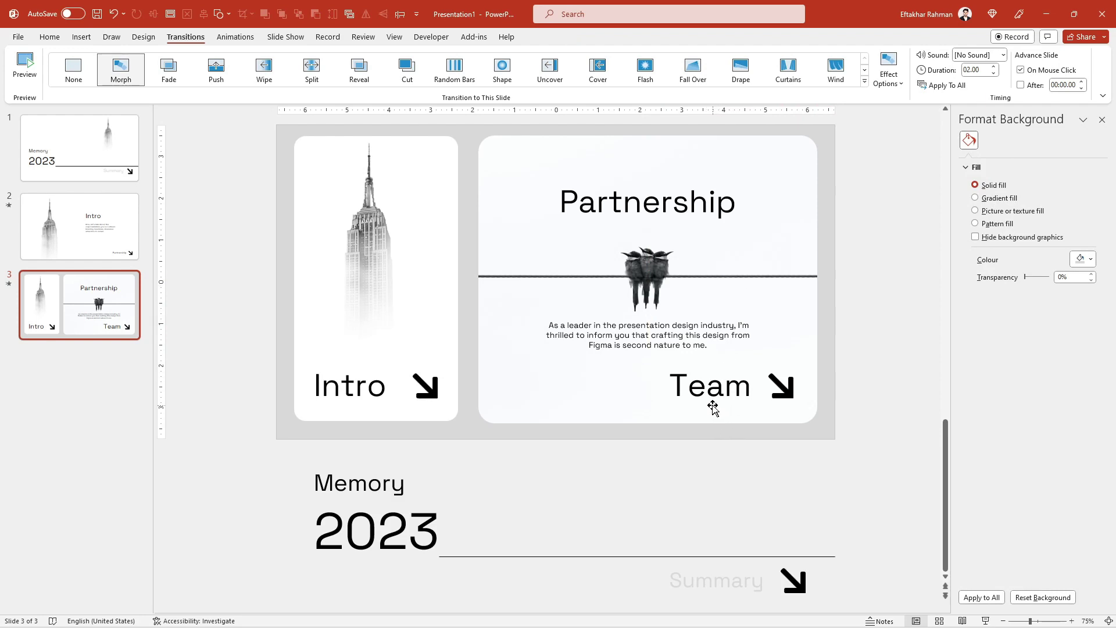
# - Set the Team label's font size to 20 pt, after checking slide 2's Partnership label
pyautogui.click(712, 407)
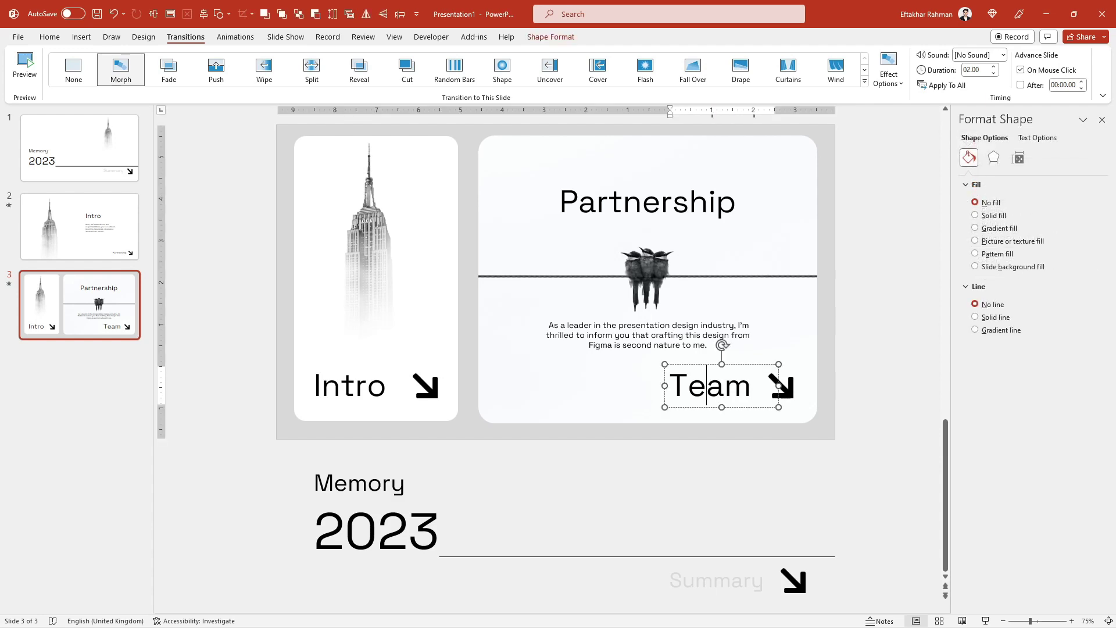
pyautogui.hotkey('ctrl', 'a')
pyautogui.click(50, 38)
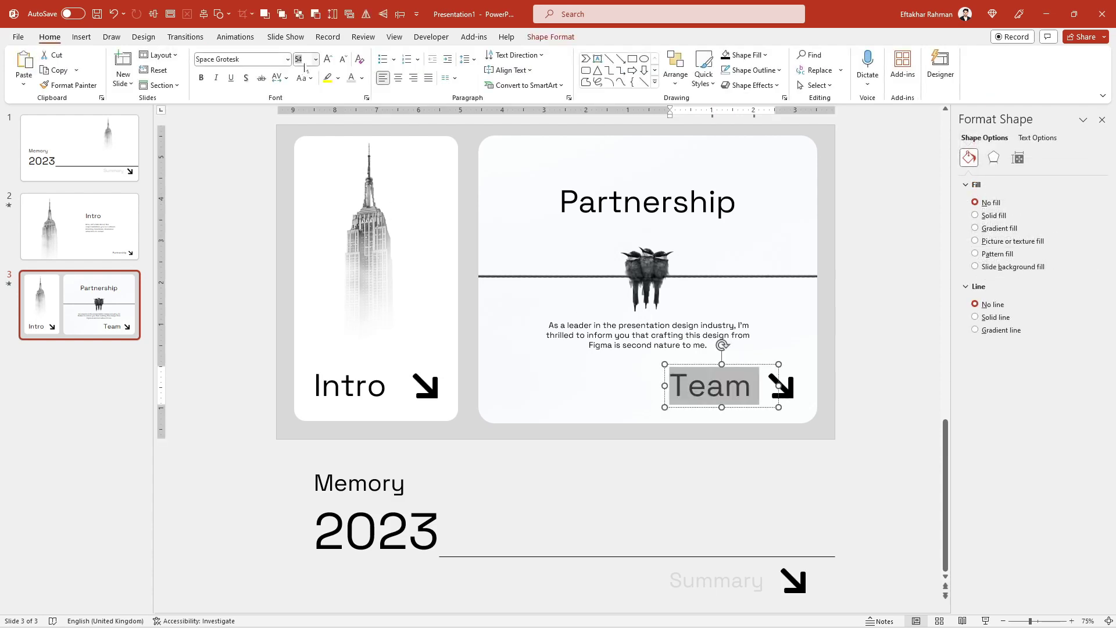
pyautogui.click(80, 227)
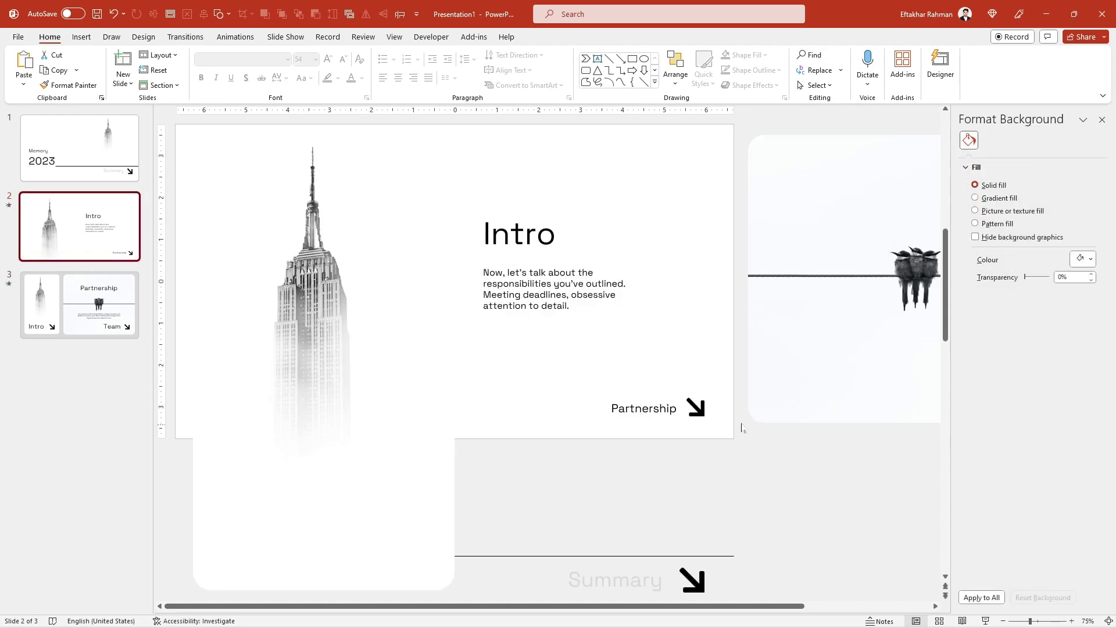
pyautogui.click(659, 408)
pyautogui.click(80, 304)
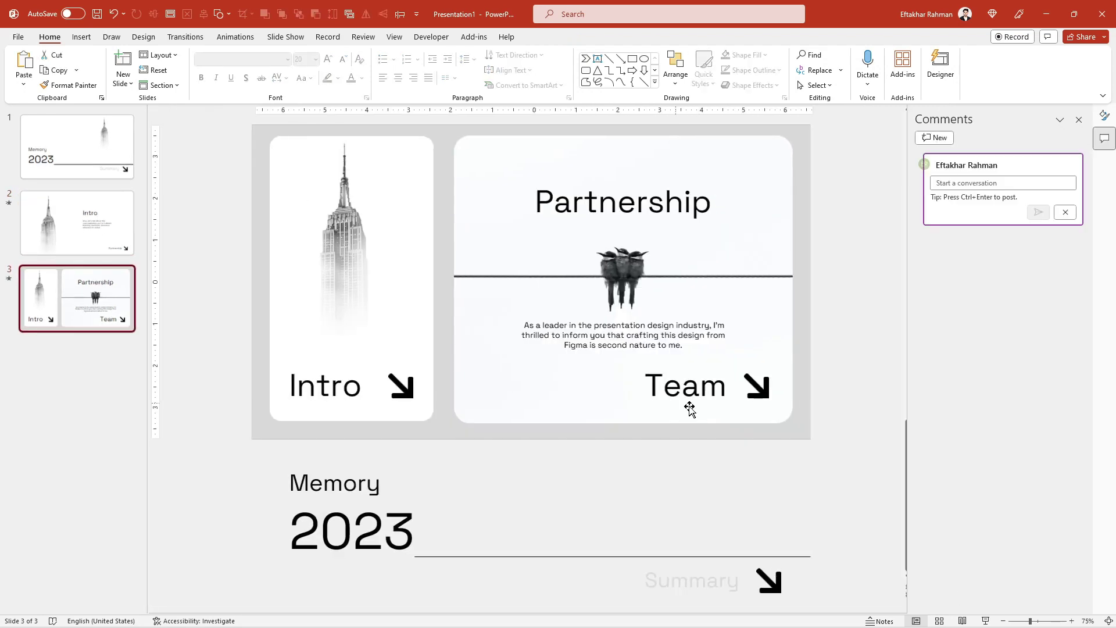
pyautogui.click(690, 396)
pyautogui.hotkey('ctrl', 'a')
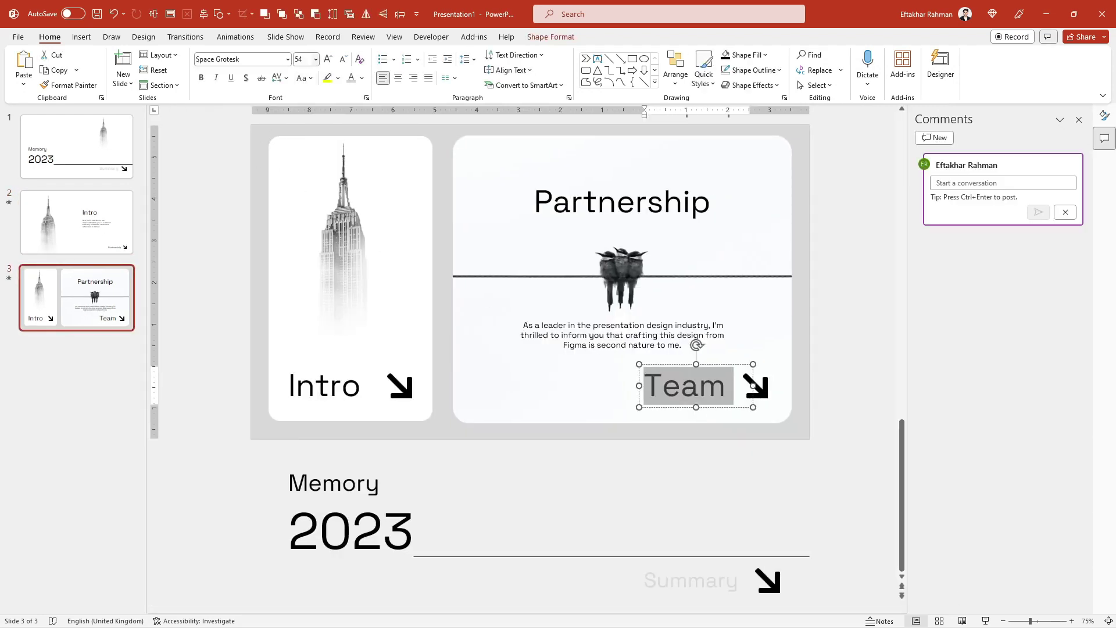
pyautogui.write('2')
pyautogui.write('0')
pyautogui.press('Return')
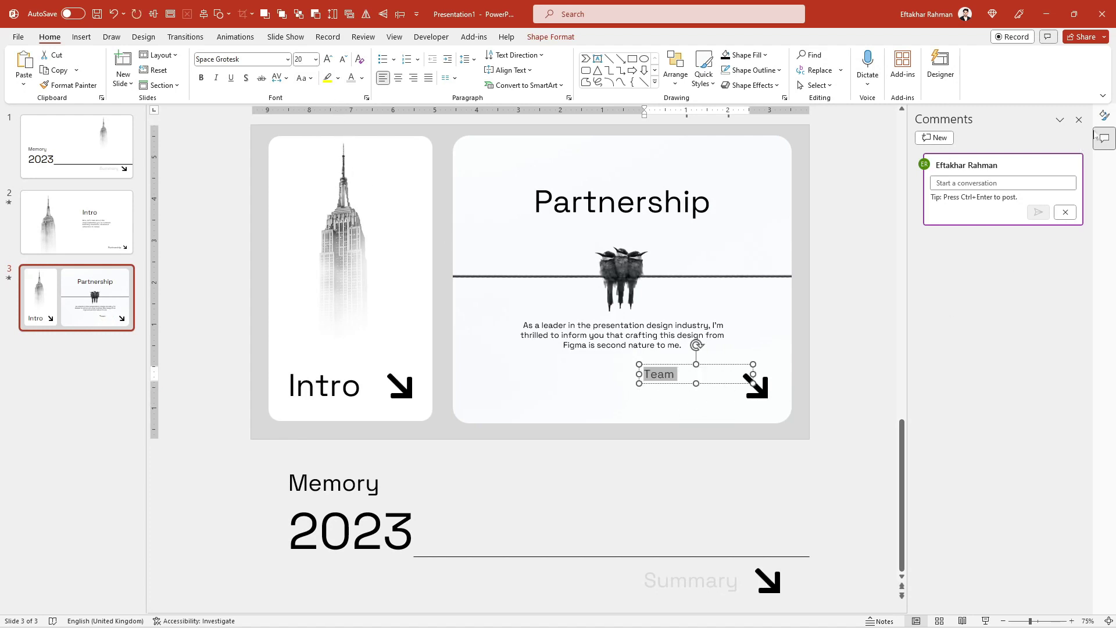
# - Move the Team label down beside its arrow and return to slide 2
pyautogui.click(1095, 135)
pyautogui.moveTo(740, 383); pyautogui.dragTo(740, 399)
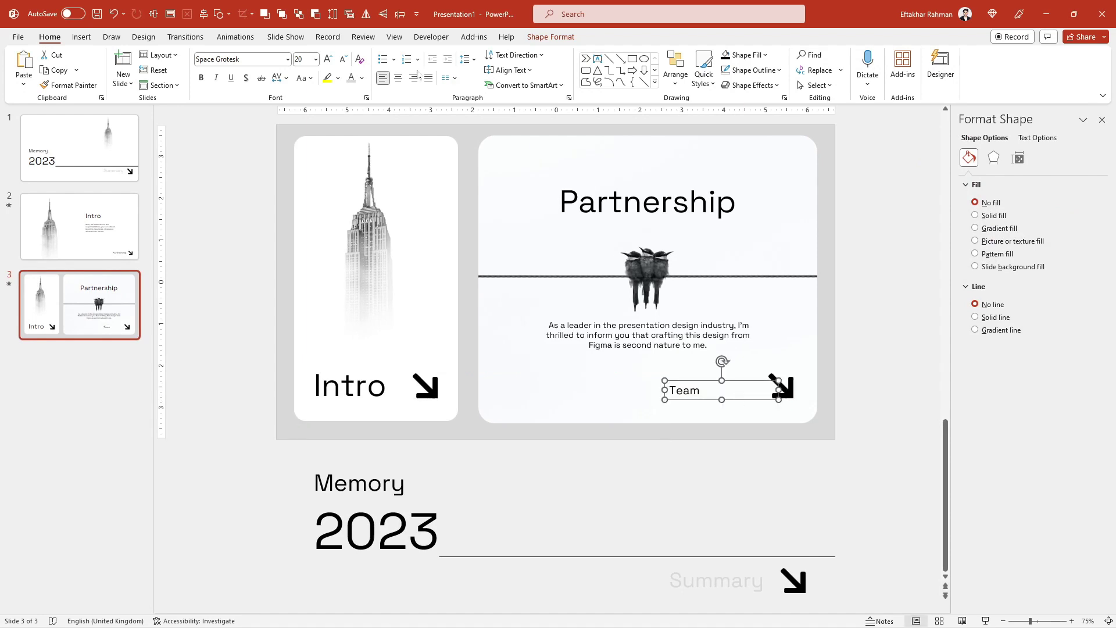
pyautogui.click(79, 227)
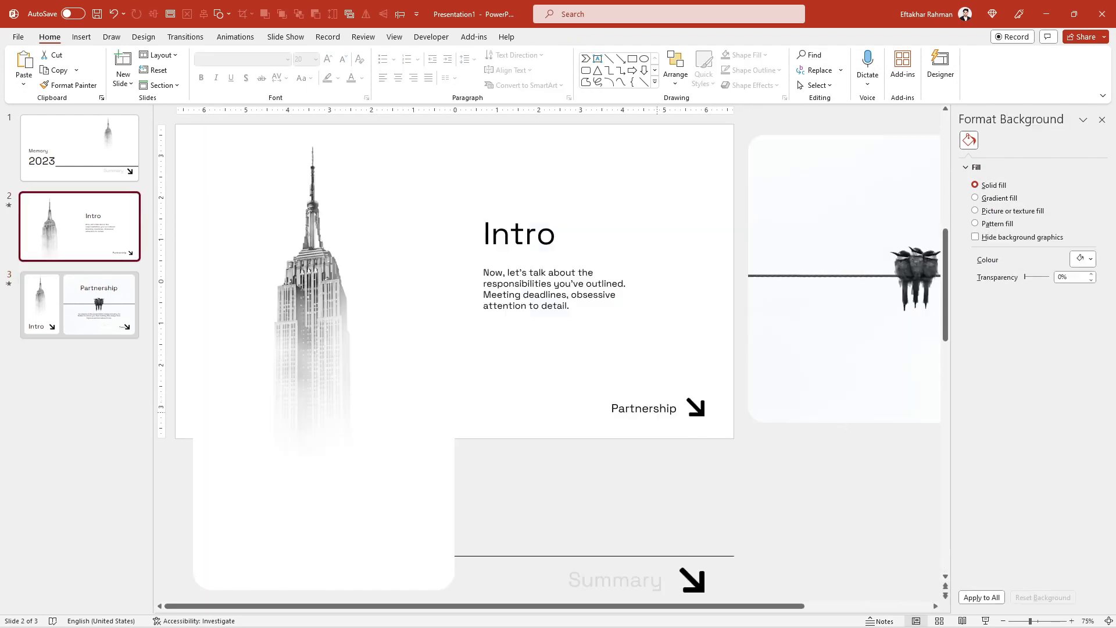
# - Select slide 2's Partnership label together with its arrow for copying
pyautogui.click(659, 409)
pyautogui.click(696, 414)
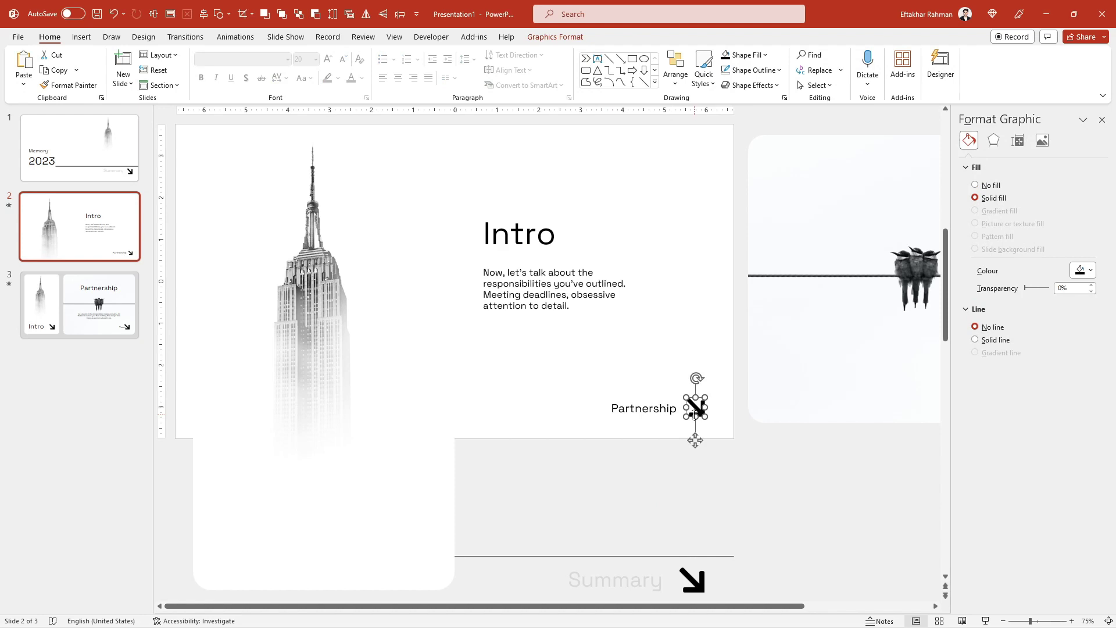
pyautogui.click(560, 37)
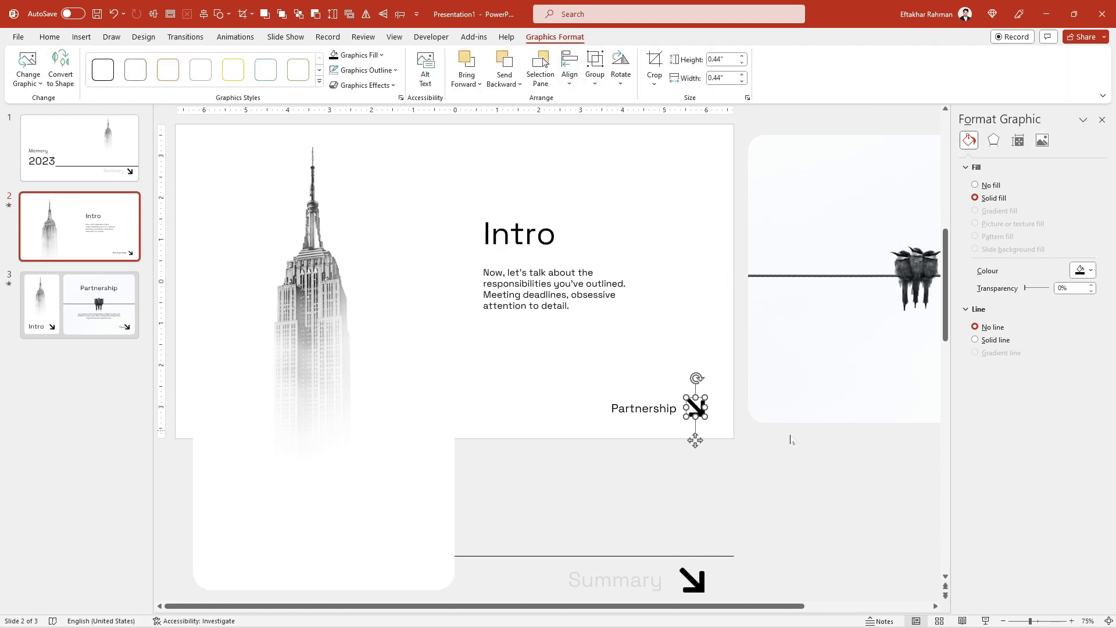
pyautogui.moveTo(781, 467); pyautogui.dragTo(541, 382)
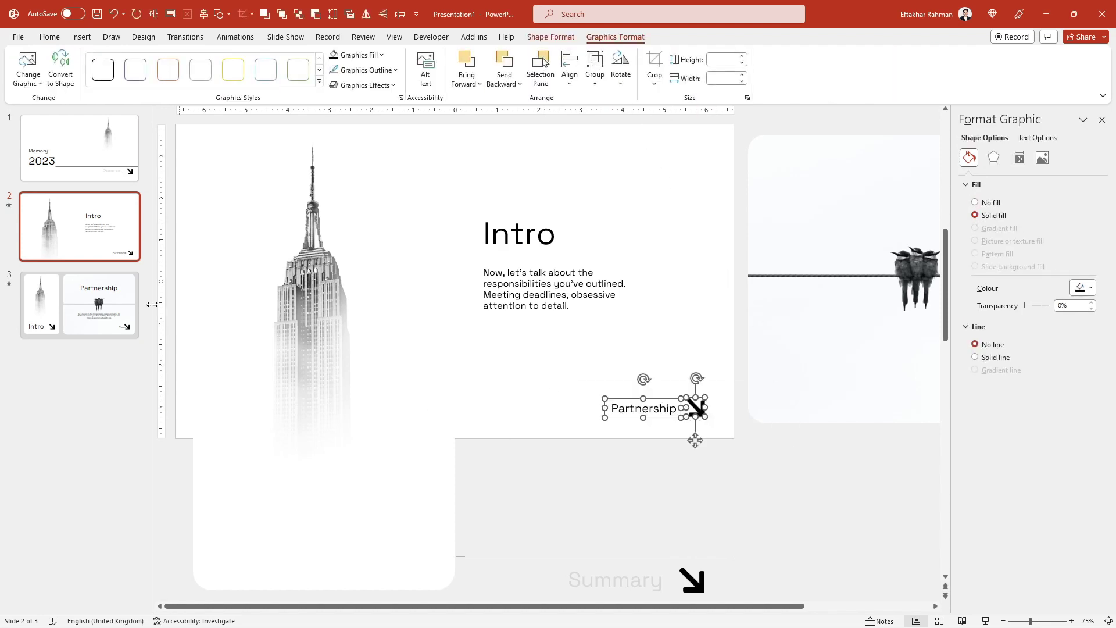
# - On slide 3, delete the Team label and arrow and paste slide 2's copy
pyautogui.click(134, 316)
pyautogui.moveTo(832, 447); pyautogui.dragTo(616, 344)
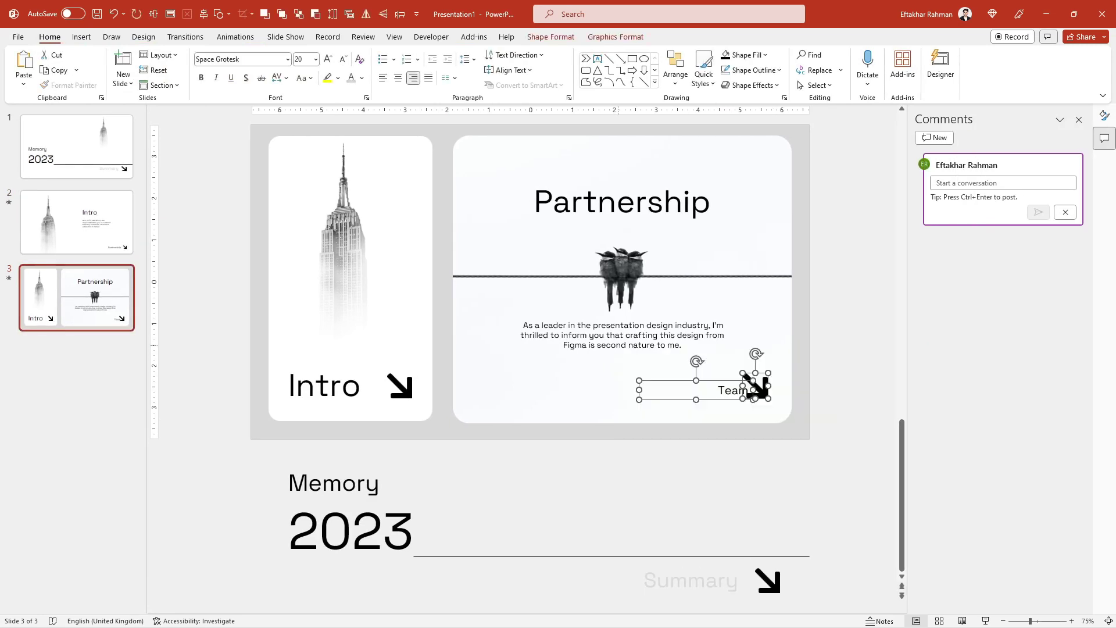
pyautogui.press('Delete')
pyautogui.hotkey('ctrl', 'v')
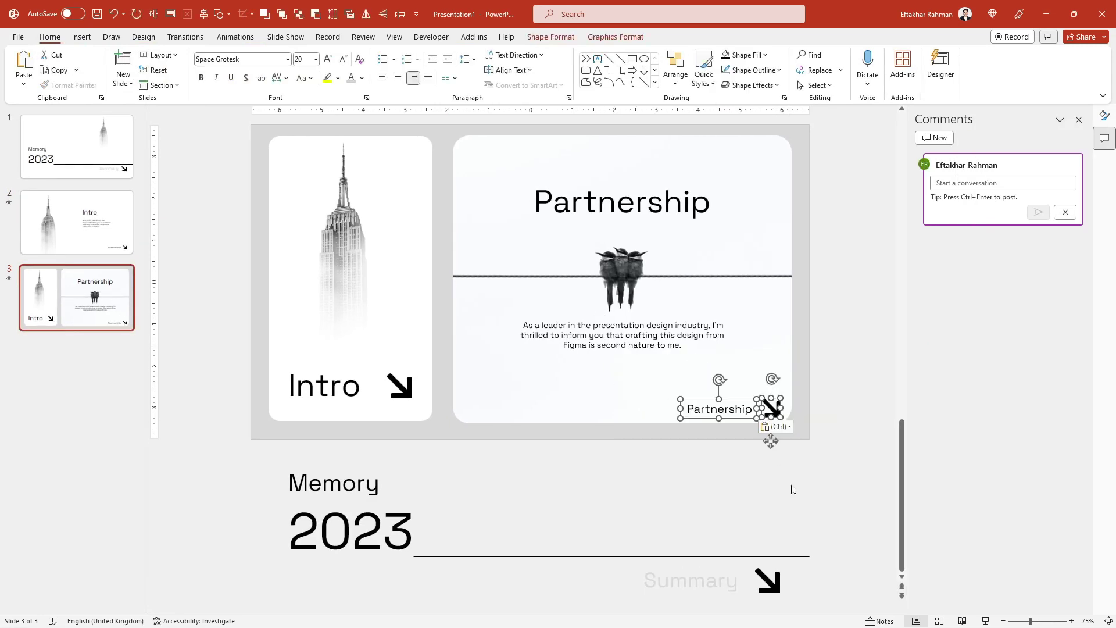
# - Retype the pasted Partnership label to read 'Team'
pyautogui.click(791, 490)
pyautogui.doubleClick(720, 409)
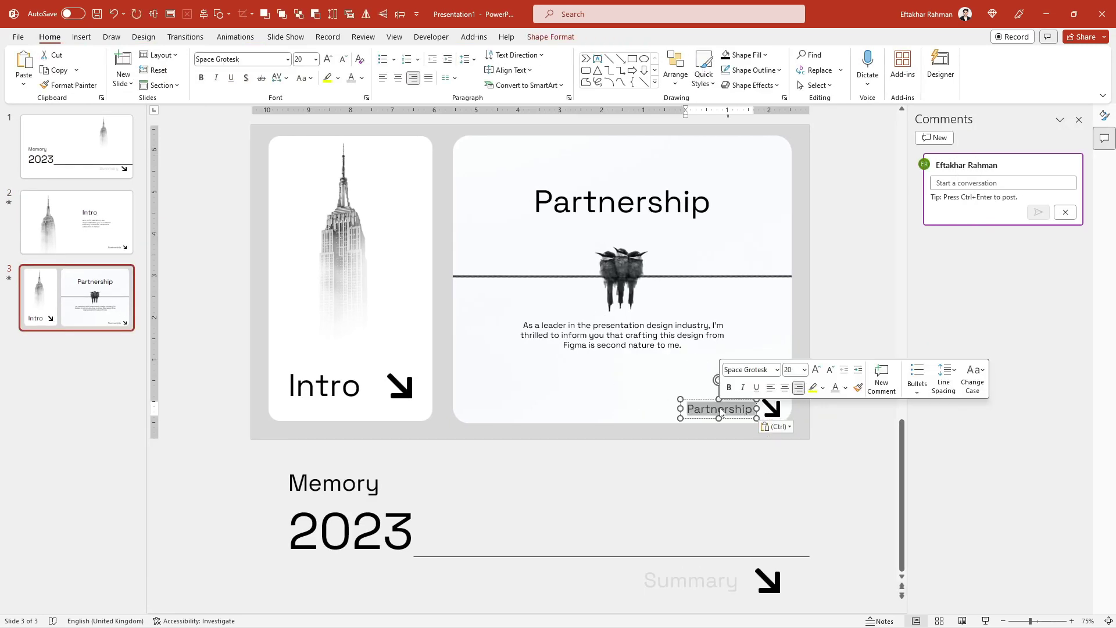
pyautogui.write('team')
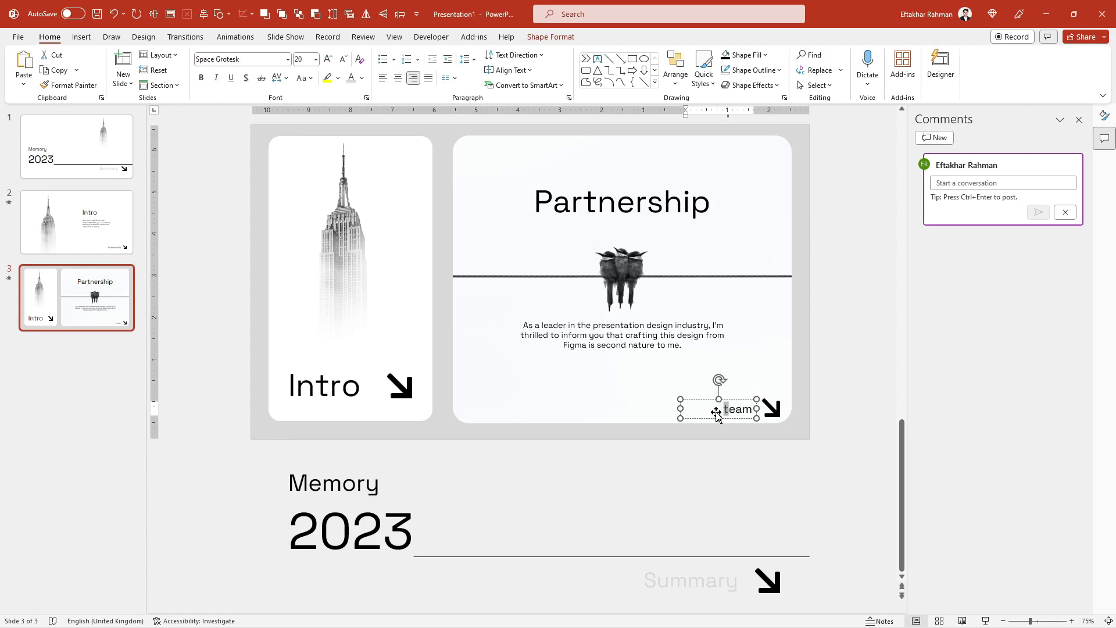
pyautogui.click(732, 465)
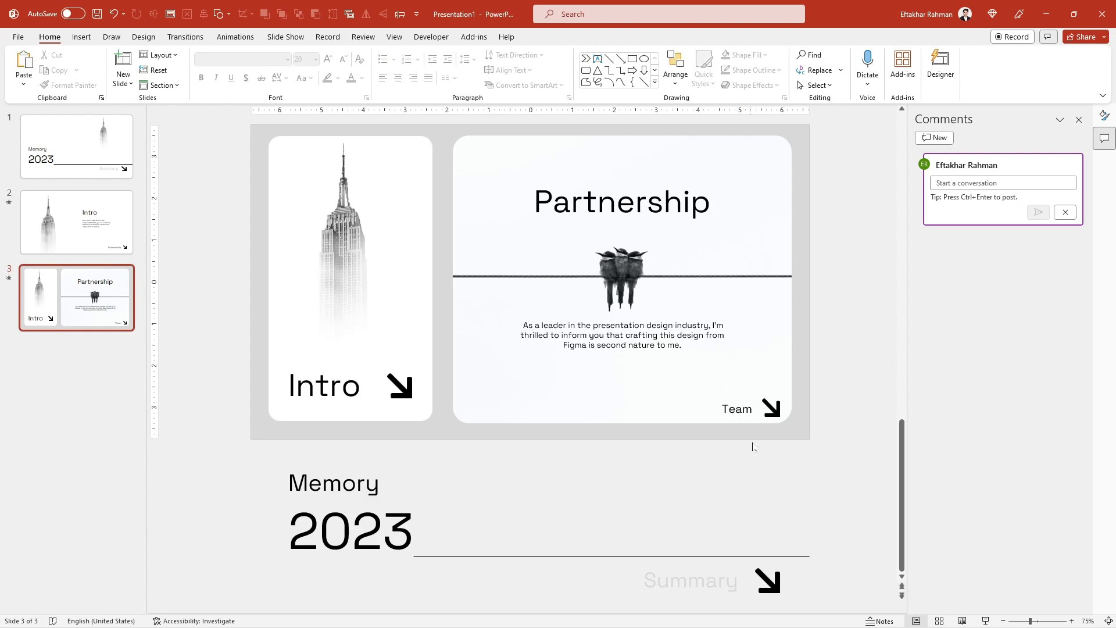
# - Raise the Team label and arrow and align their middles with the Intro label and arrow
pyautogui.moveTo(817, 449); pyautogui.dragTo(650, 362)
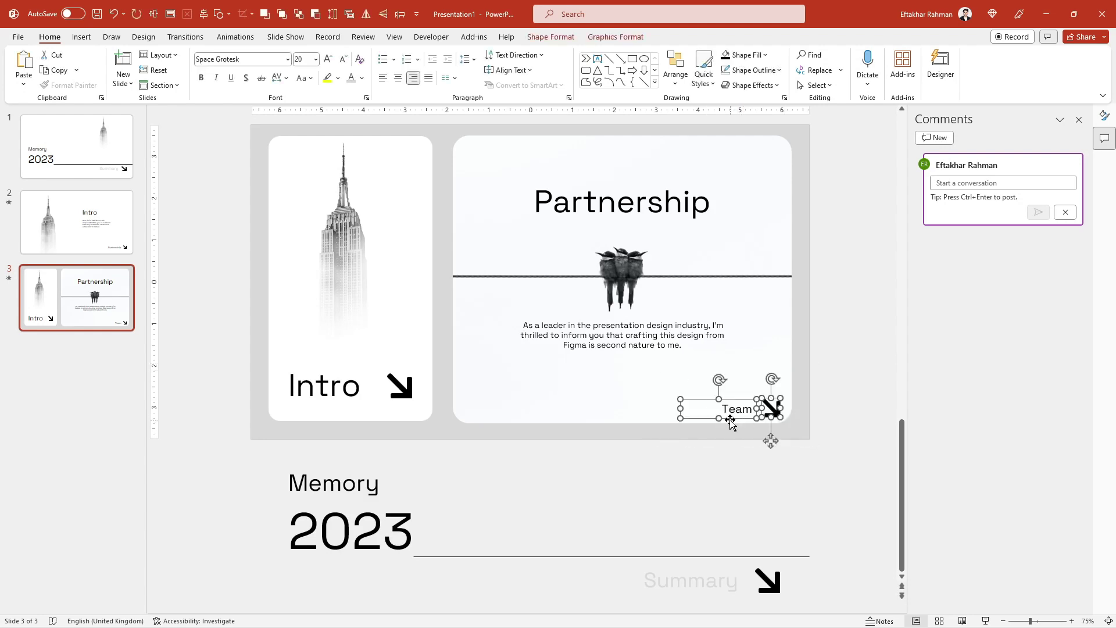
pyautogui.moveTo(730, 421); pyautogui.dragTo(731, 401)
pyautogui.keyDown('shift'); pyautogui.click(401, 388); pyautogui.keyUp('shift')
pyautogui.keyDown('shift'); pyautogui.click(402, 391); pyautogui.keyUp('shift')
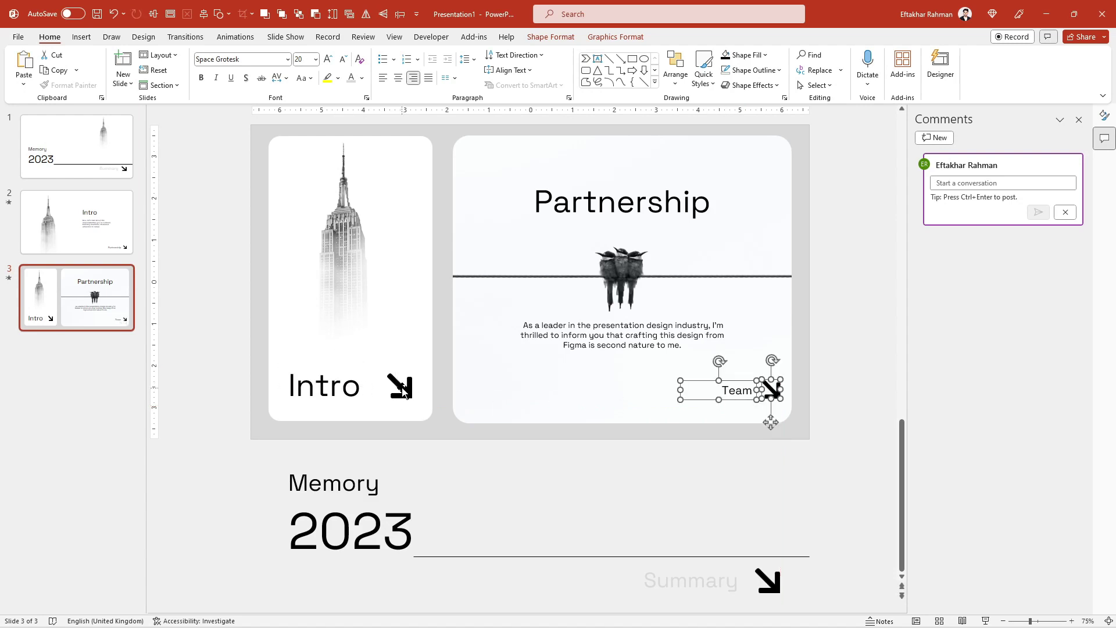
pyautogui.keyDown('shift'); pyautogui.click(403, 391); pyautogui.keyUp('shift')
pyautogui.keyDown('shift'); pyautogui.click(325, 387); pyautogui.keyUp('shift')
pyautogui.click(615, 37)
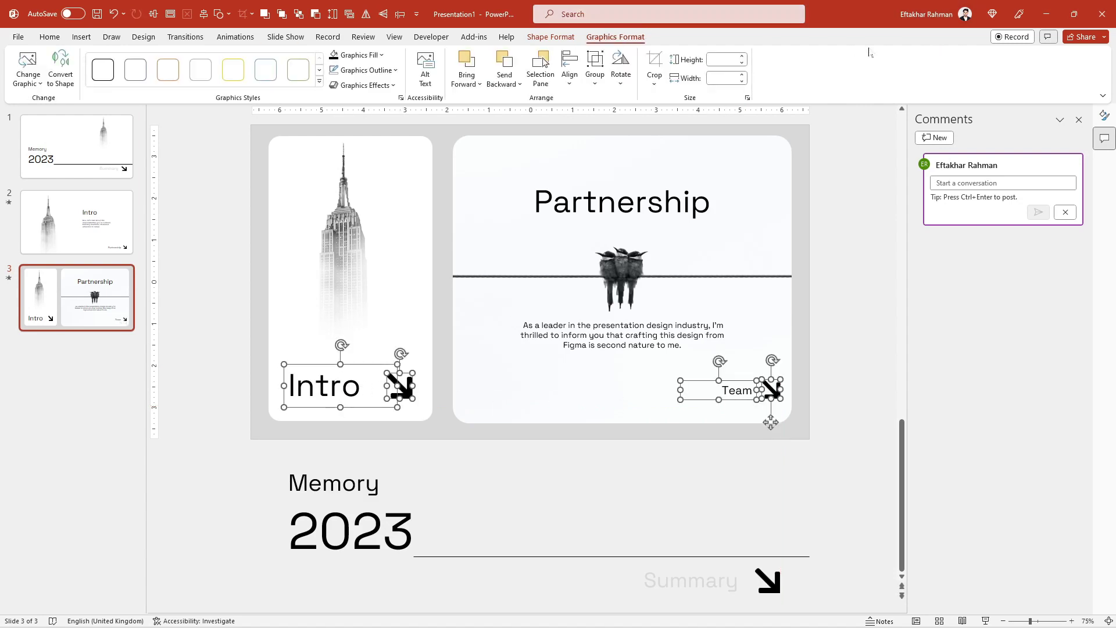
pyautogui.click(569, 69)
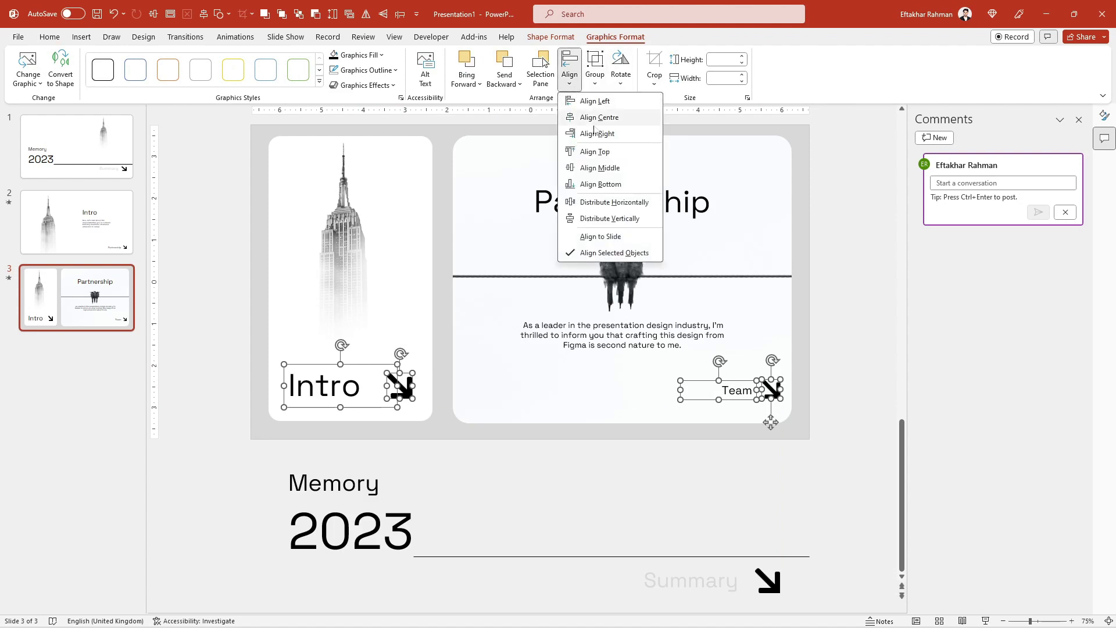
pyautogui.click(599, 167)
# - Nudge the Team label and arrow slightly left with the arrow key
pyautogui.click(852, 413)
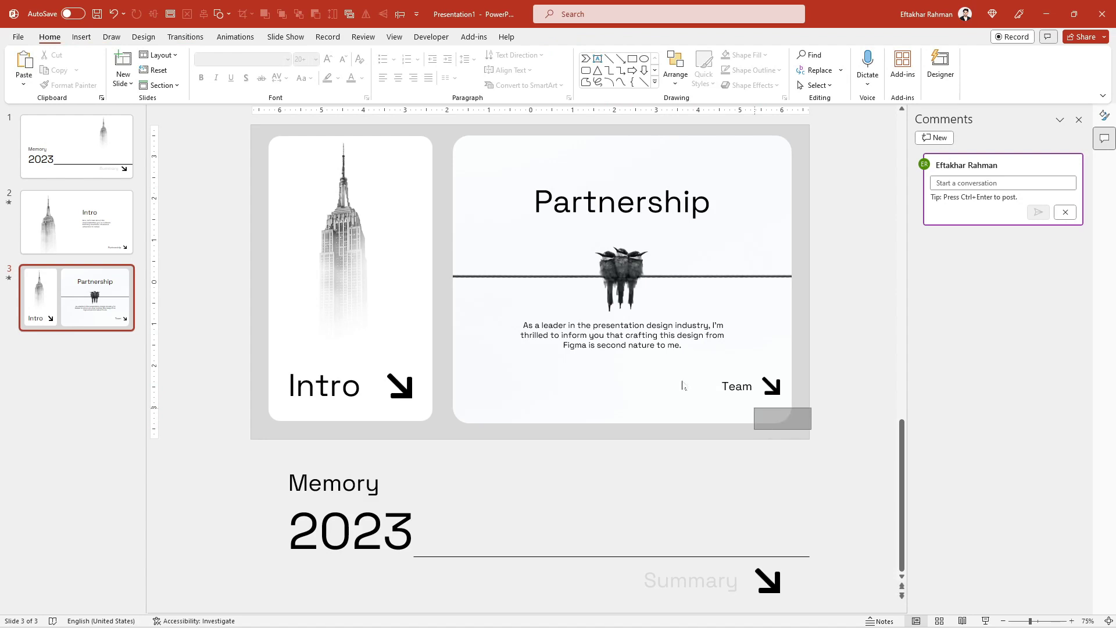
pyautogui.moveTo(814, 427); pyautogui.dragTo(618, 352)
pyautogui.press('Left')
pyautogui.press('Left')
pyautogui.press('Left')
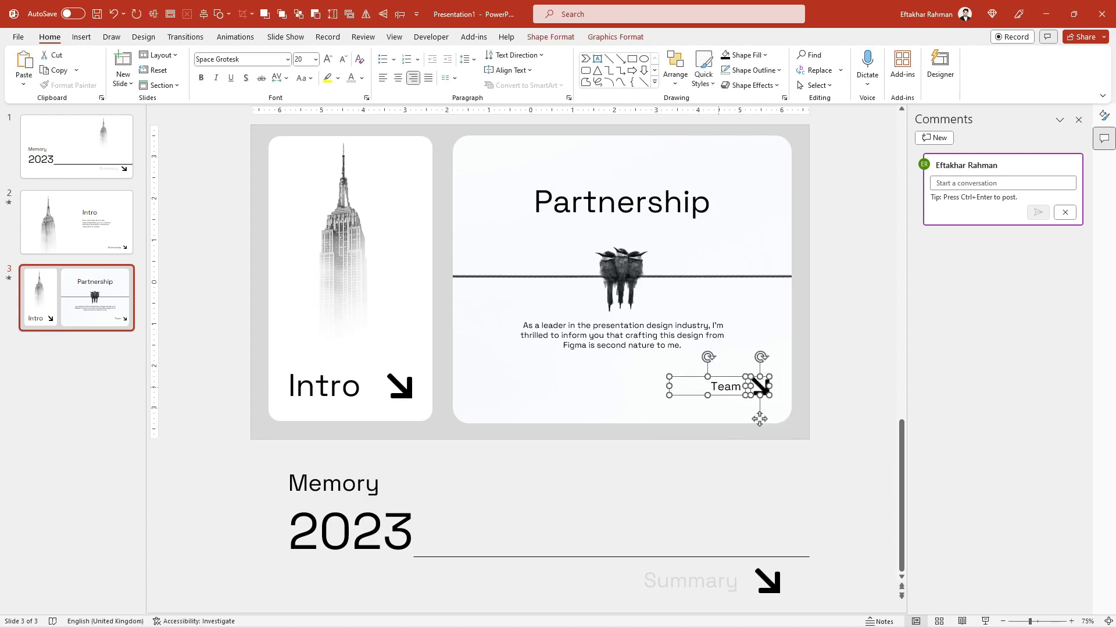
pyautogui.click(853, 429)
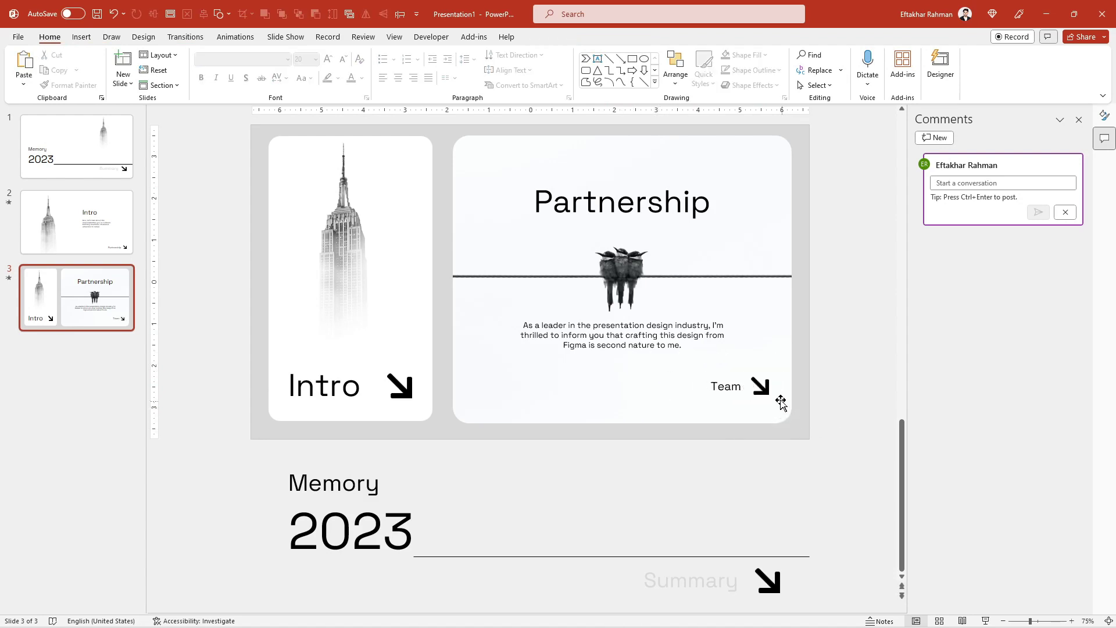
# - Discard the draft comment and close the Comments and Format Background panes
pyautogui.click(1065, 212)
pyautogui.click(1079, 119)
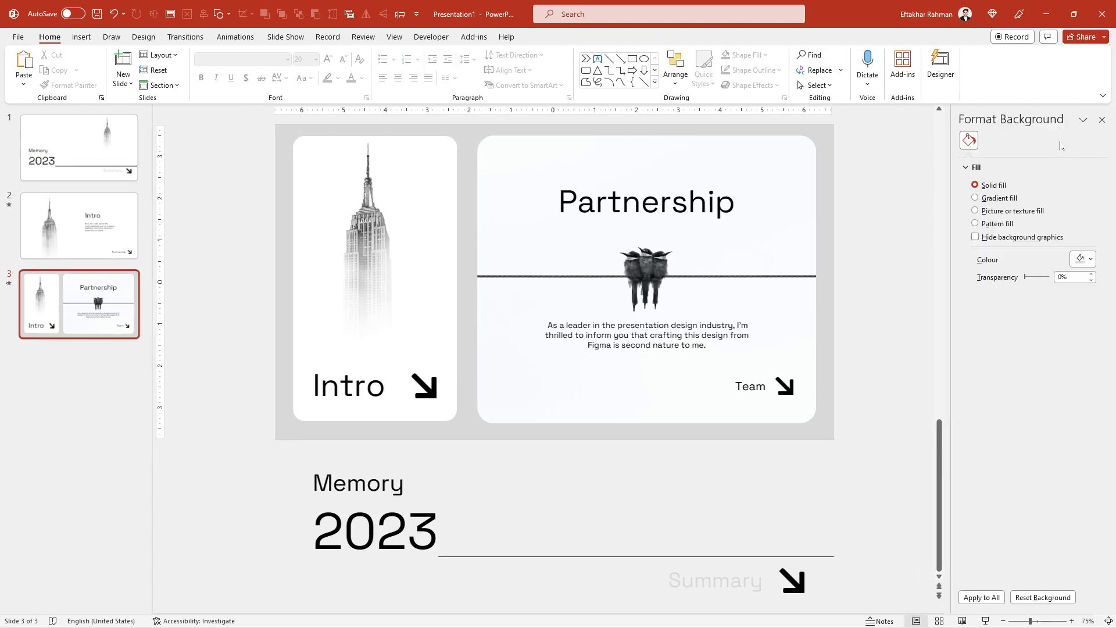
pyautogui.click(1102, 119)
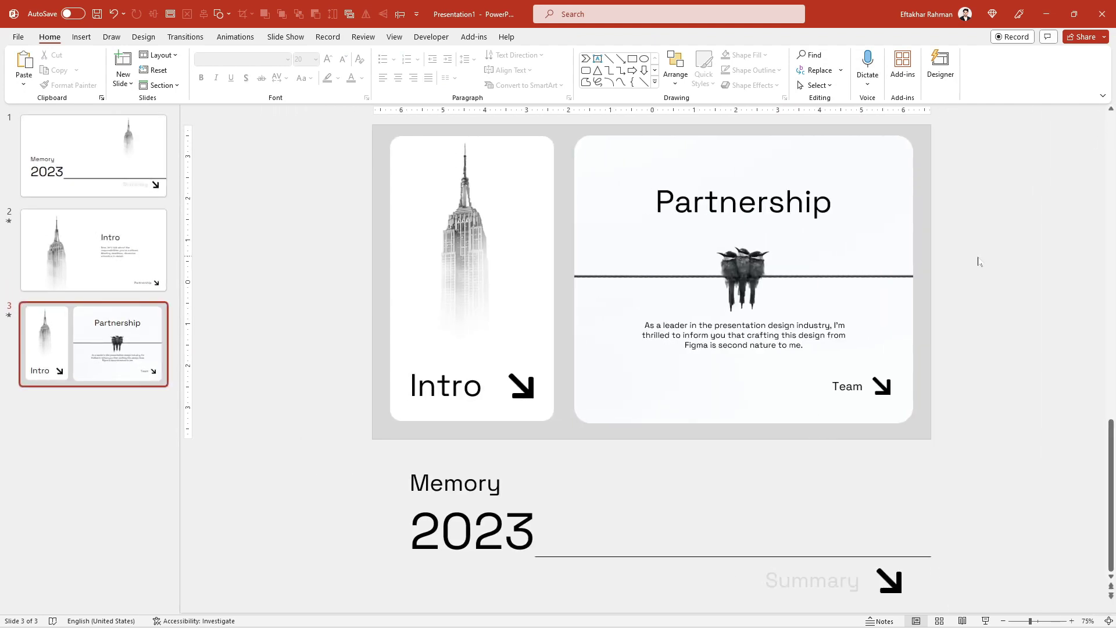
# - Duplicate slide 3 with Ctrl+D and move the new slide's Intro card off the left edge
pyautogui.click(108, 369)
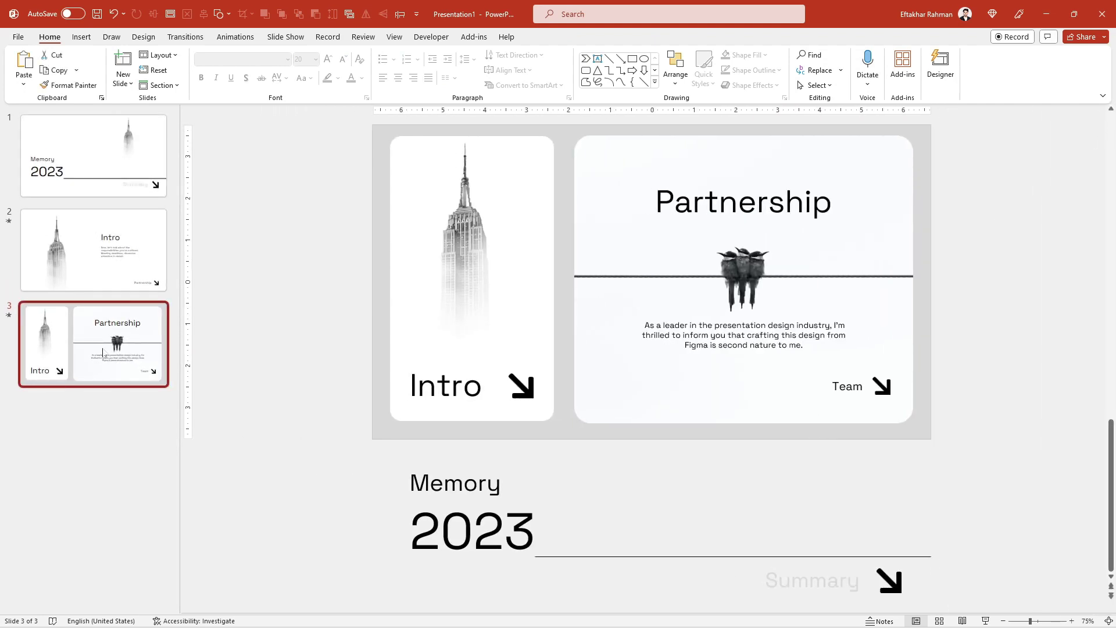
pyautogui.hotkey('ctrl', 'd')
pyautogui.click(527, 336)
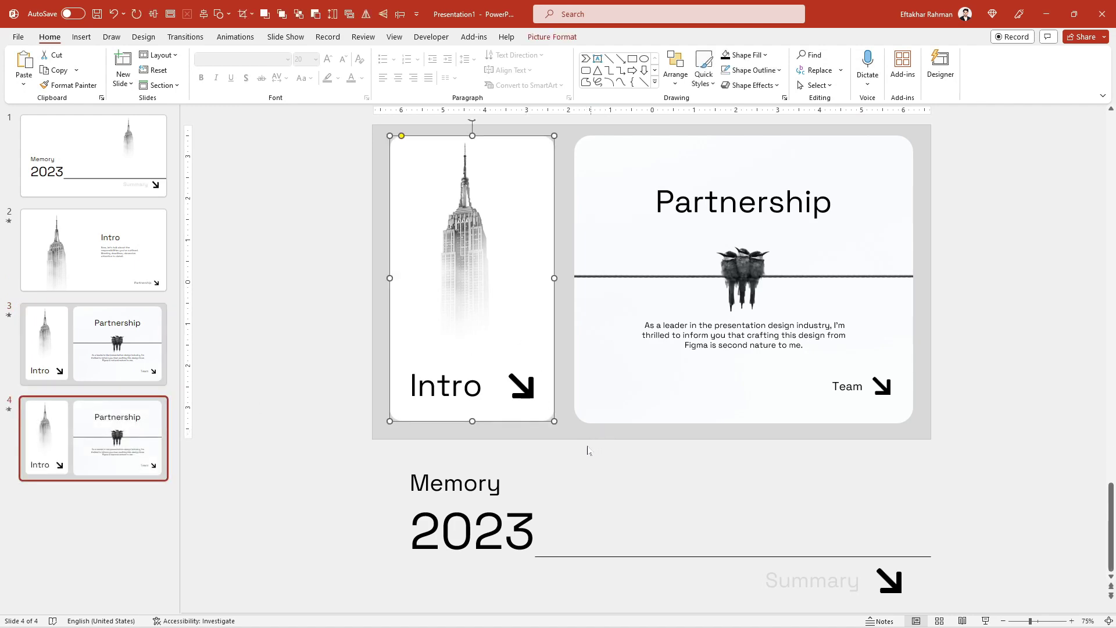
pyautogui.moveTo(569, 455); pyautogui.dragTo(366, 120)
pyautogui.moveTo(421, 235); pyautogui.dragTo(224, 281)
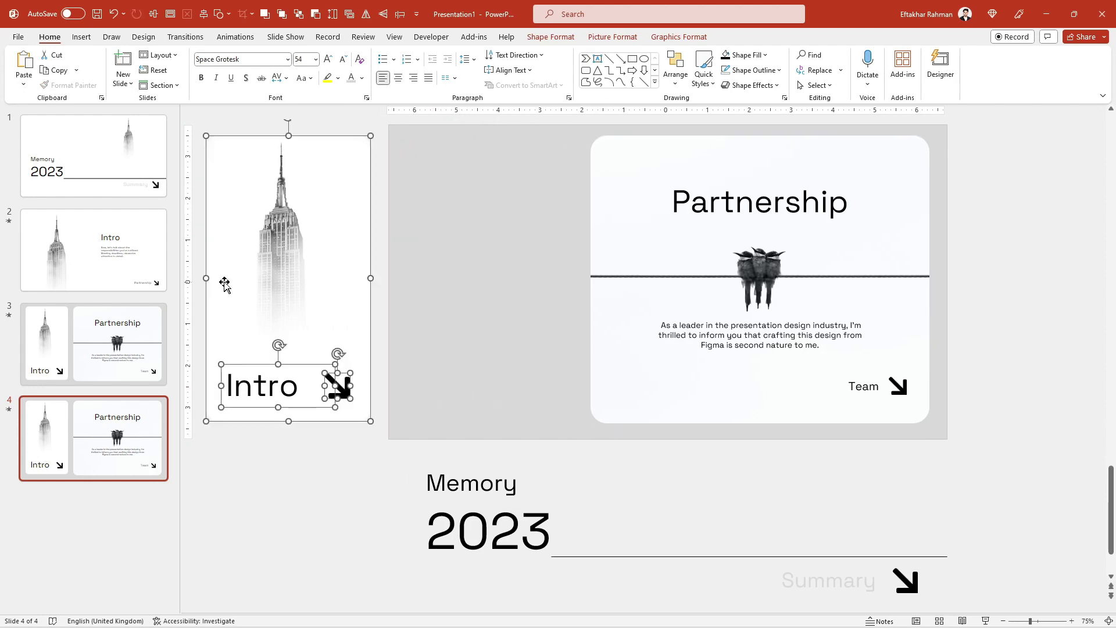
# - Shift the whole Partnership card to the left on slide 4
pyautogui.moveTo(960, 456); pyautogui.dragTo(519, 126)
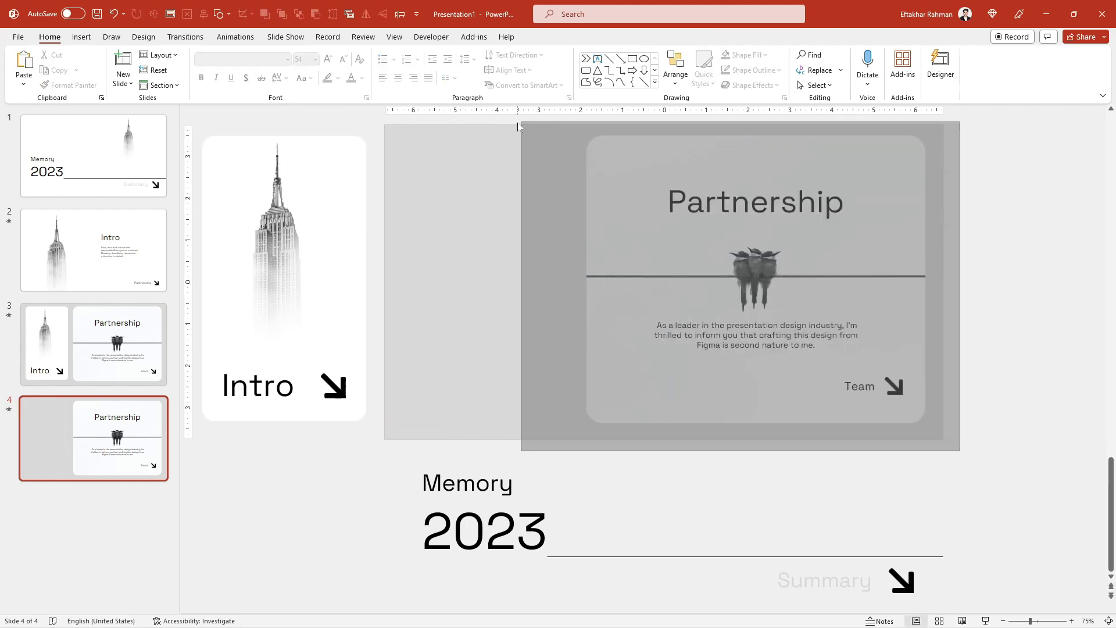
pyautogui.moveTo(623, 241); pyautogui.dragTo(442, 240)
pyautogui.click(317, 252)
pyautogui.click(552, 37)
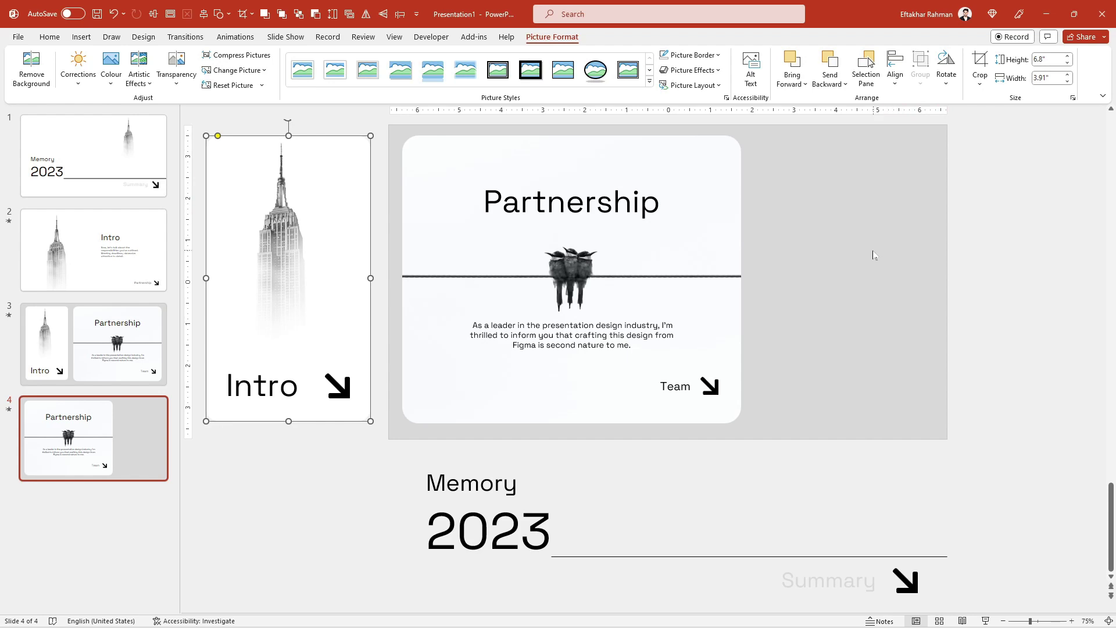
# - Crop the bird photo's right side to a narrow portrait strip about 3.91" wide
pyautogui.click(725, 259)
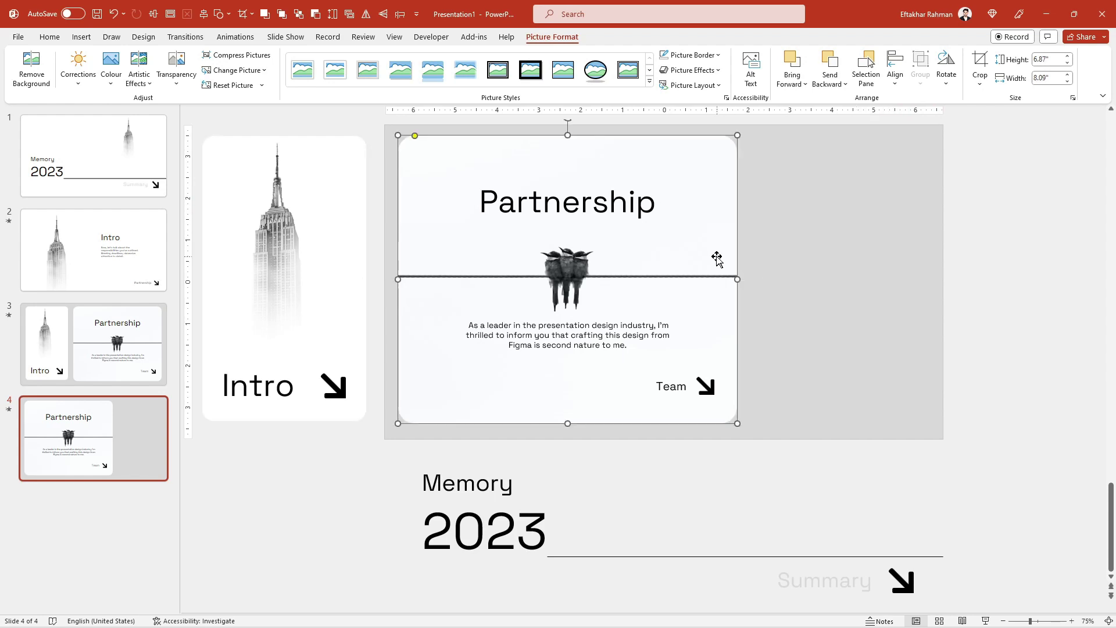
pyautogui.rightClick(716, 259)
pyautogui.click(749, 228)
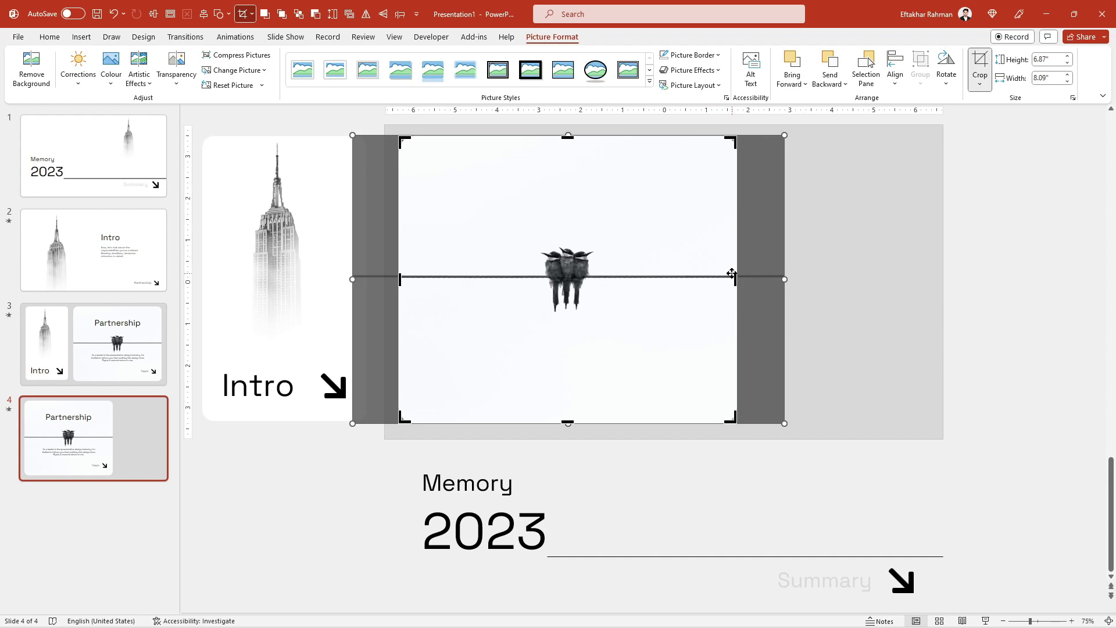
pyautogui.moveTo(735, 279)
pyautogui.mouseDown()
pyautogui.moveTo(494, 267)
pyautogui.moveTo(561, 281)
pyautogui.moveTo(519, 289)
pyautogui.mouseUp()
# - Finish the crop, then move the Partnership title down and left-align it
pyautogui.click(692, 287)
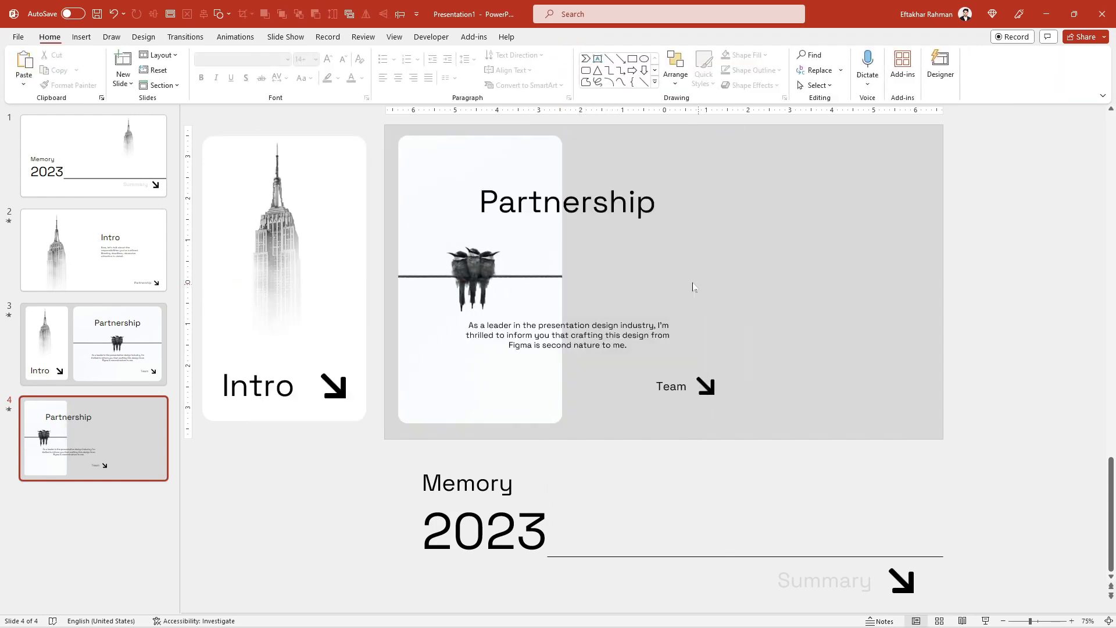
pyautogui.moveTo(582, 225); pyautogui.dragTo(517, 409)
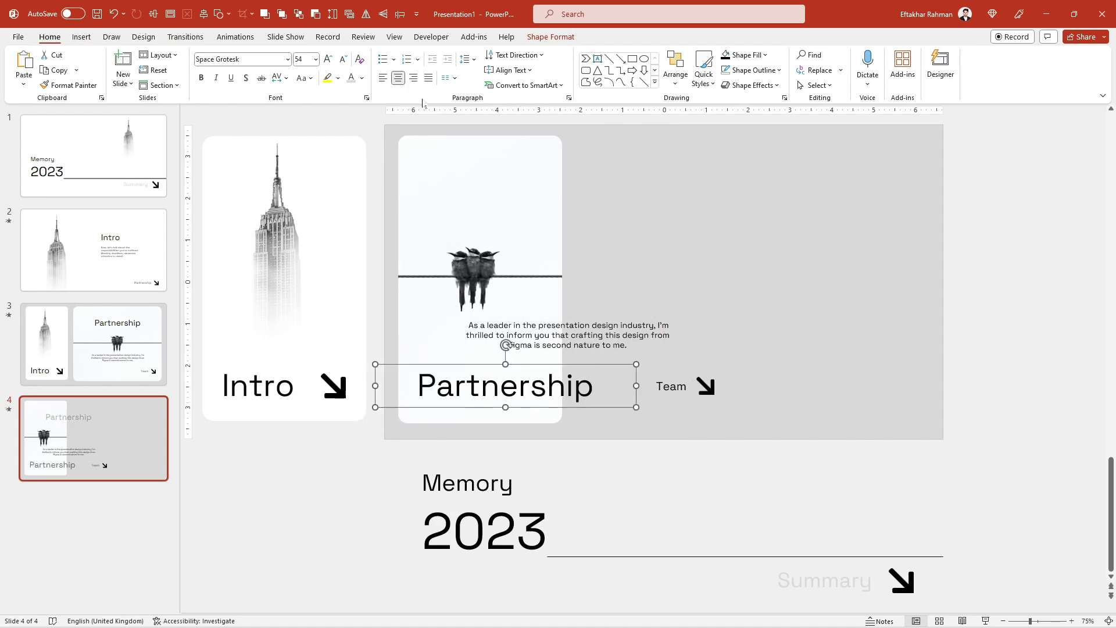
pyautogui.click(382, 77)
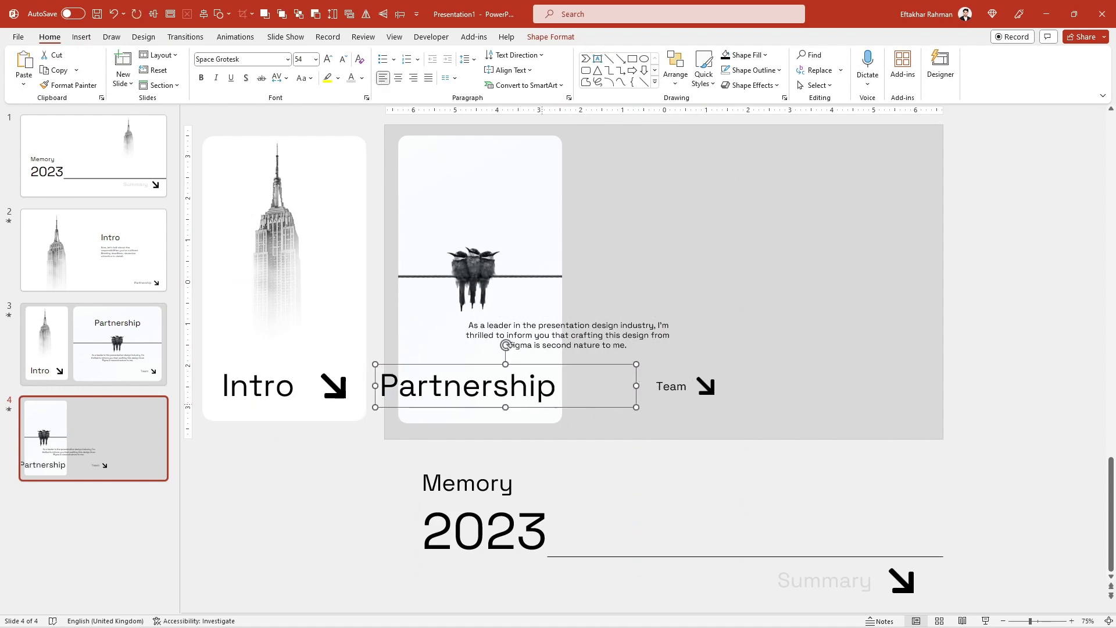
pyautogui.moveTo(552, 405); pyautogui.dragTo(577, 404)
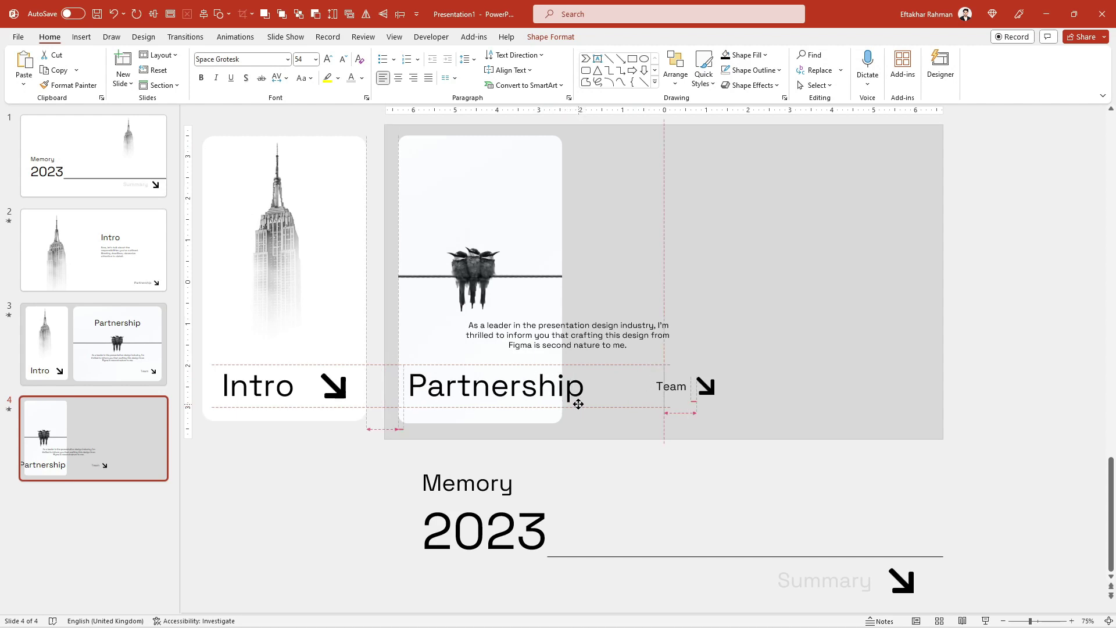
# - Rotate the Partnership title 90° to vertical and place it along the photo's left edge
pyautogui.moveTo(534, 344); pyautogui.dragTo(437, 386)
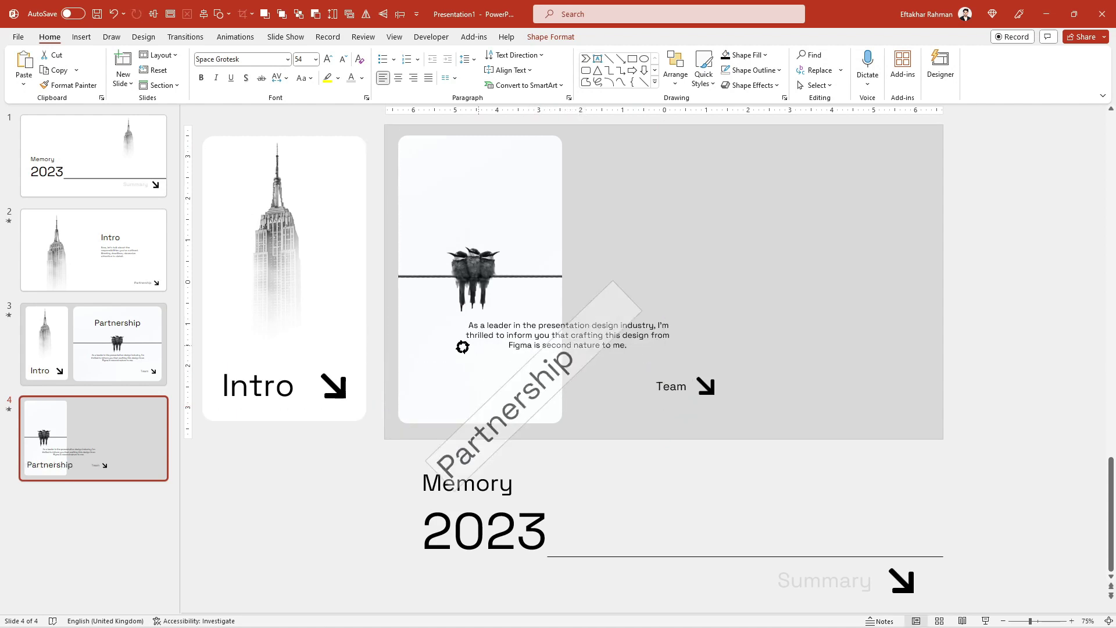
pyautogui.moveTo(552, 414)
pyautogui.mouseDown()
pyautogui.moveTo(454, 326)
pyautogui.moveTo(446, 304)
pyautogui.mouseUp()
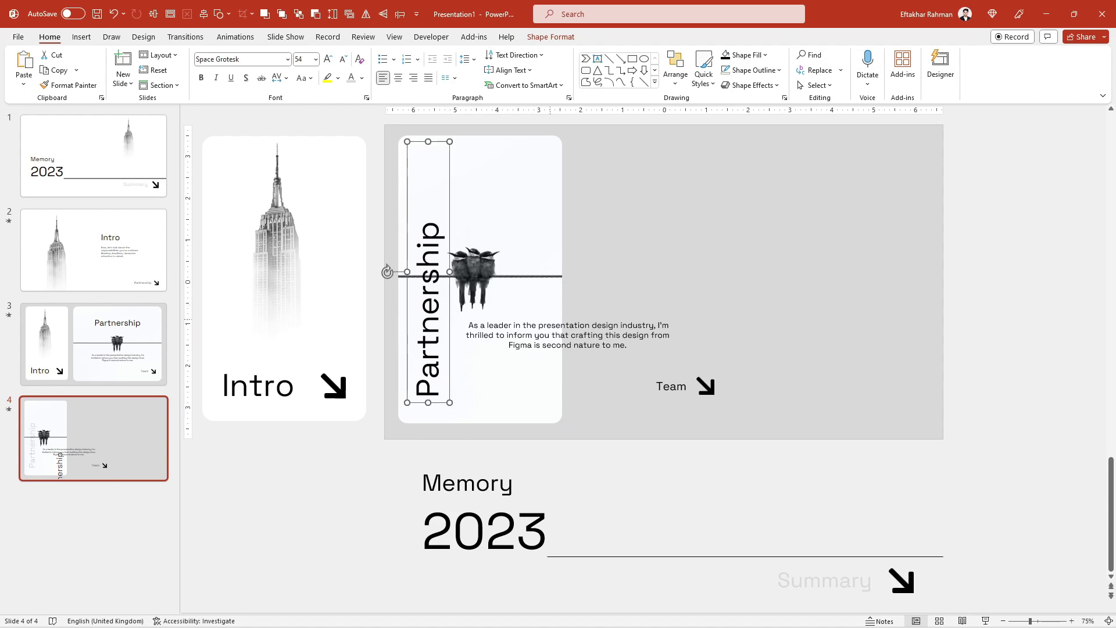
pyautogui.click(561, 325)
pyautogui.click(626, 318)
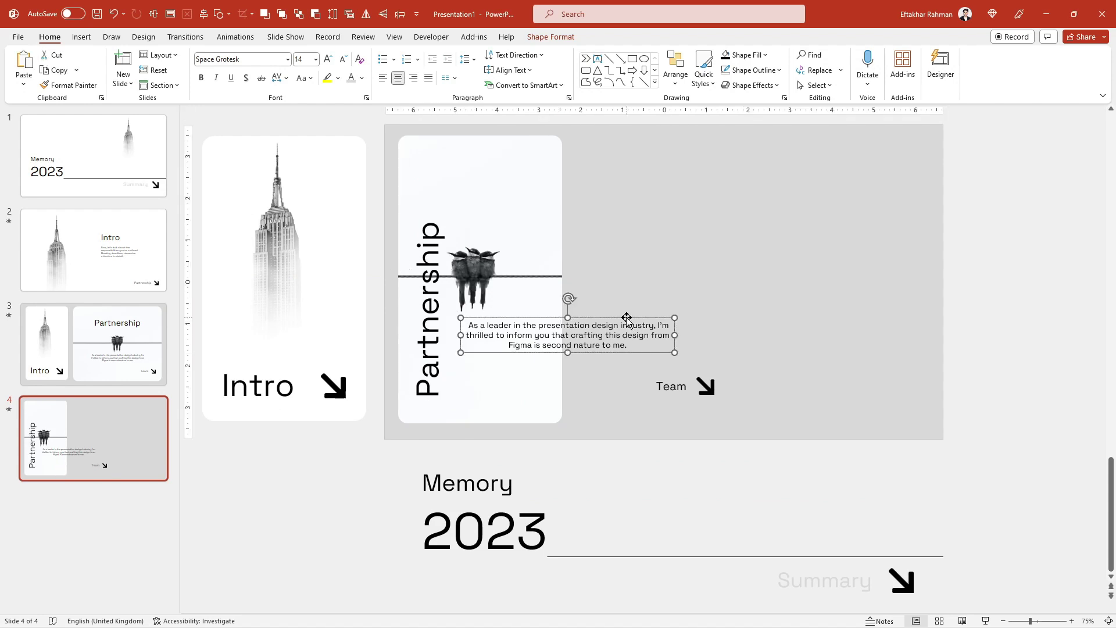
# - Delete the body paragraph and move the arrow into the bird card's bottom-right corner
pyautogui.press('Delete')
pyautogui.click(705, 386)
pyautogui.moveTo(705, 386)
pyautogui.mouseDown()
pyautogui.moveTo(514, 396)
pyautogui.moveTo(530, 385)
pyautogui.mouseUp()
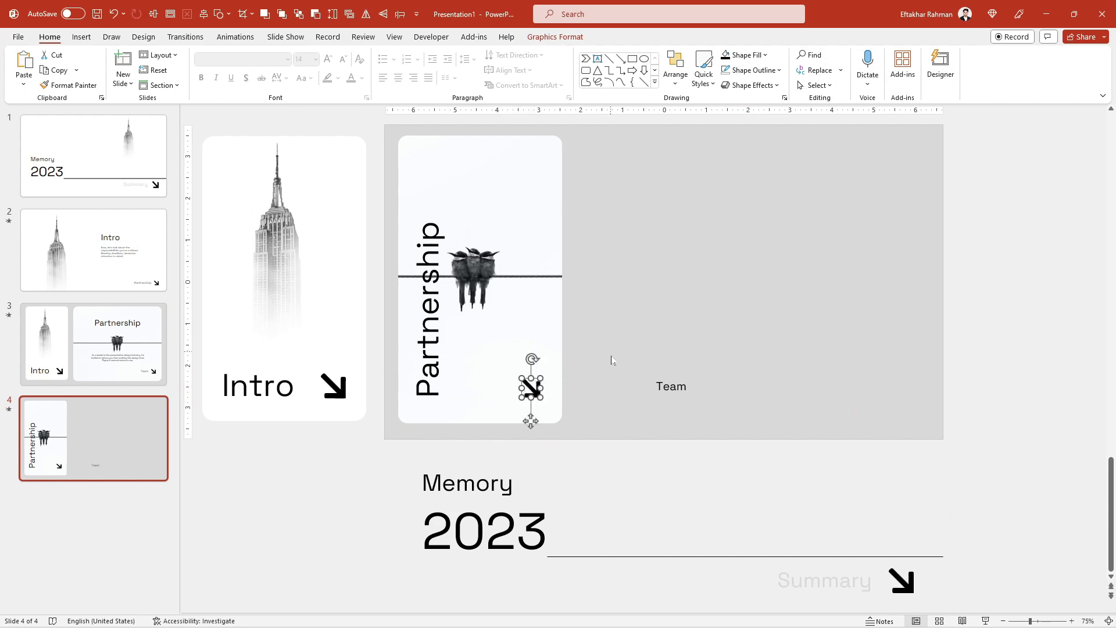
pyautogui.moveTo(525, 390); pyautogui.dragTo(532, 392)
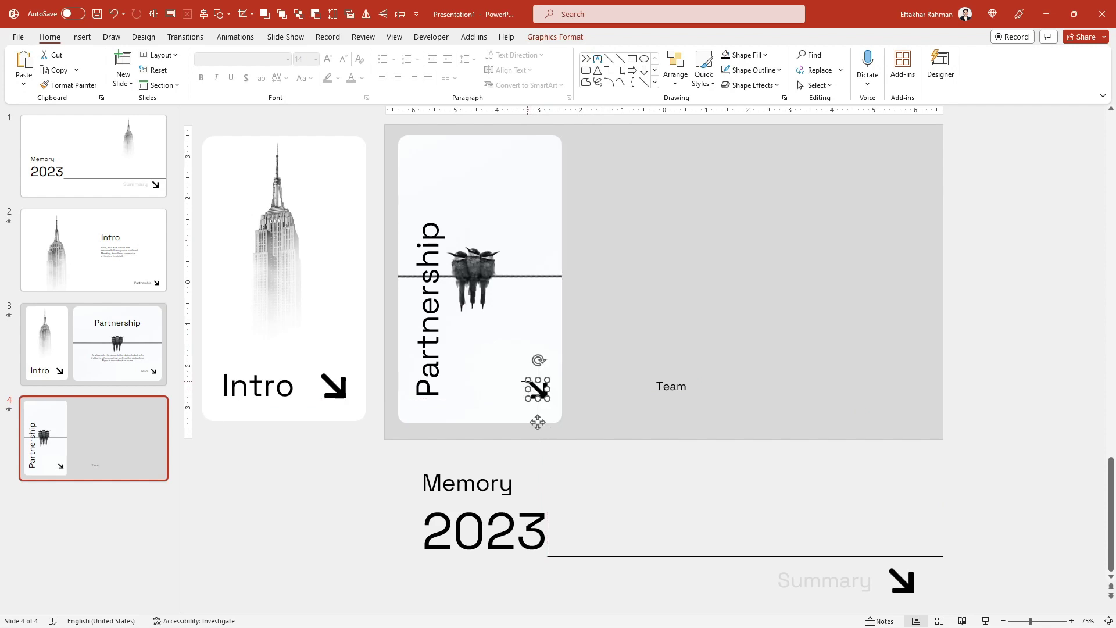
pyautogui.moveTo(526, 381); pyautogui.dragTo(519, 372)
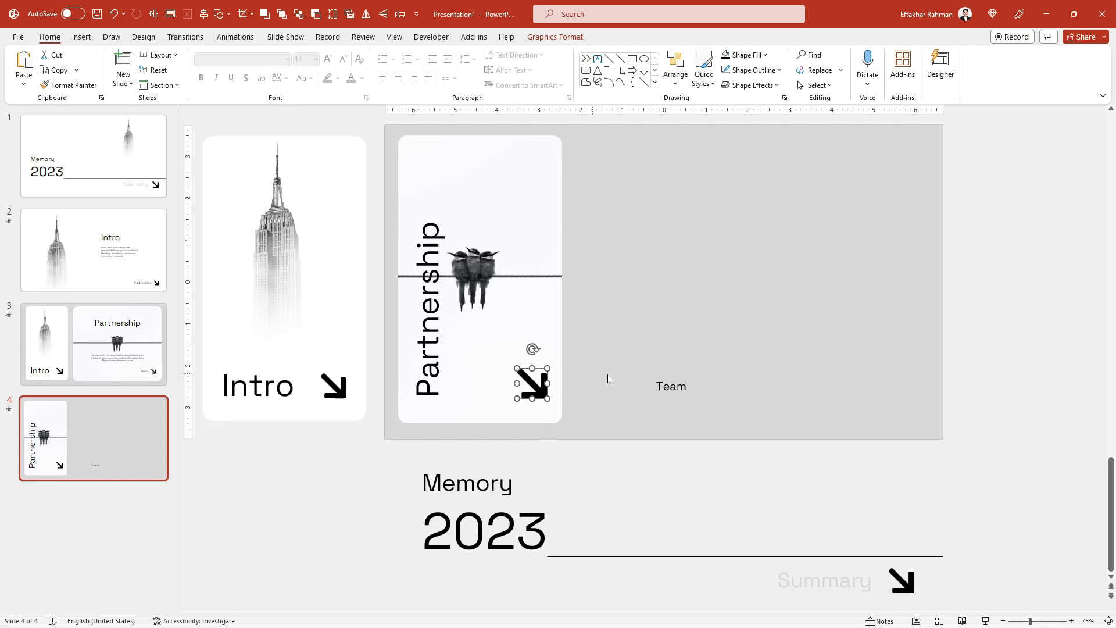
# - Delete the Team text box from slide 4
pyautogui.click(663, 386)
pyautogui.click(670, 396)
pyautogui.press('Delete')
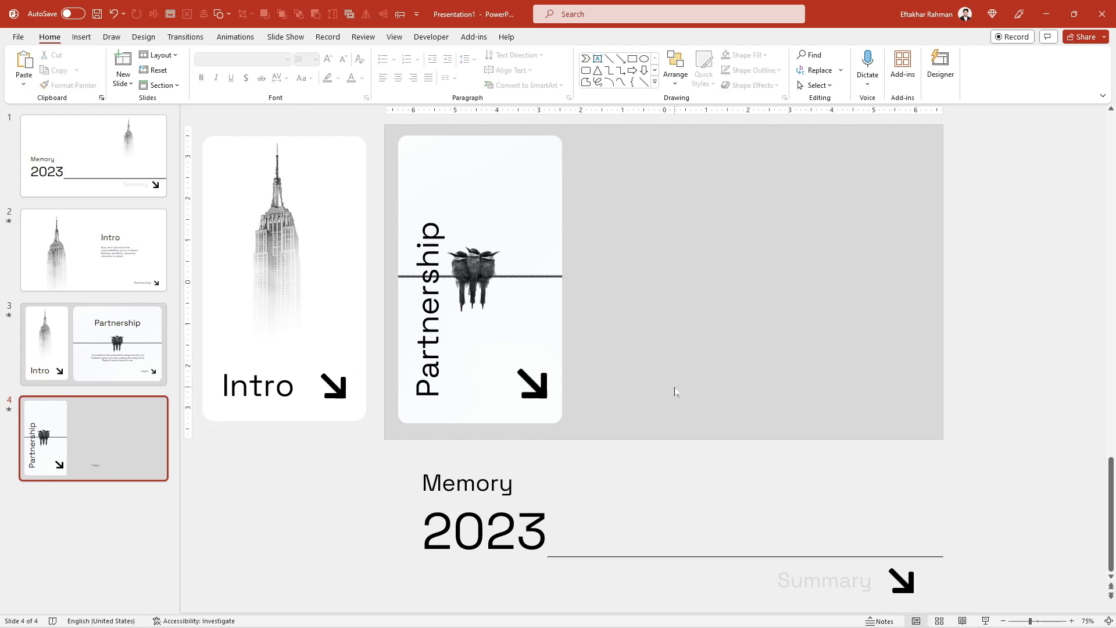
# - Insert the sand-dune photo from Downloads onto slide 4 via Insert > Pictures > This Device
pyautogui.keyDown('ctrl'); pyautogui.scroll(-2, 626, 317); pyautogui.keyUp('ctrl')
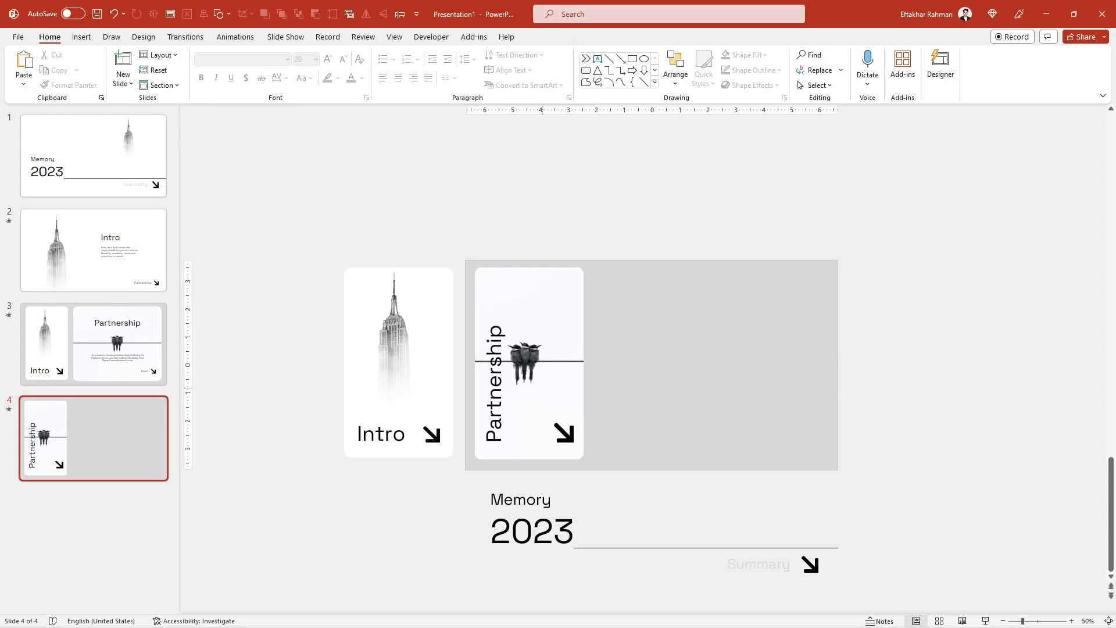
pyautogui.click(82, 37)
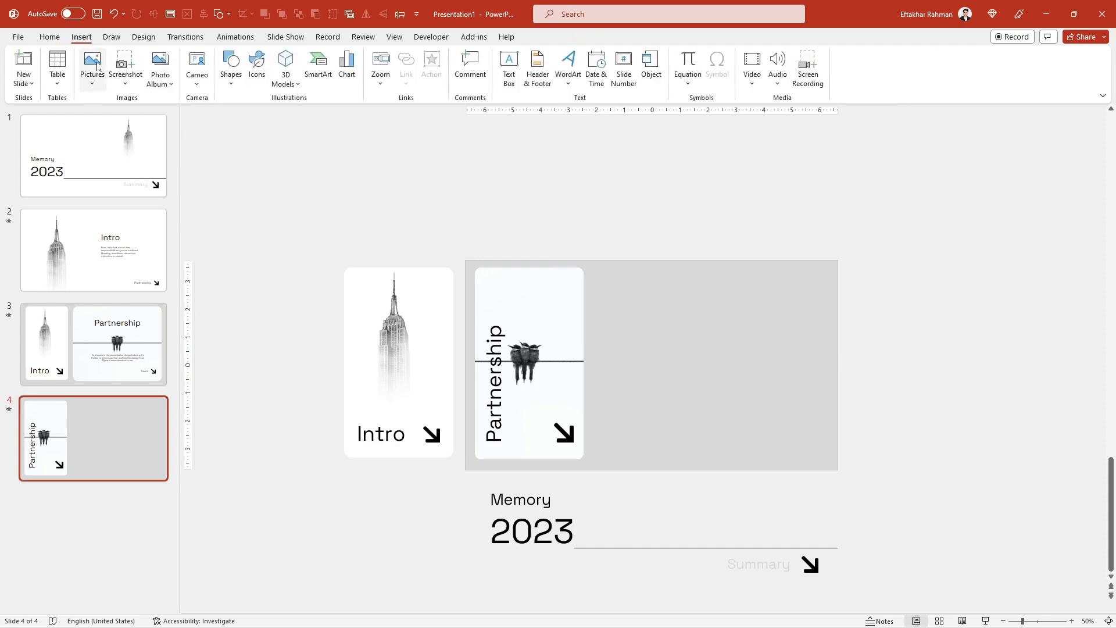
pyautogui.click(92, 67)
pyautogui.click(121, 118)
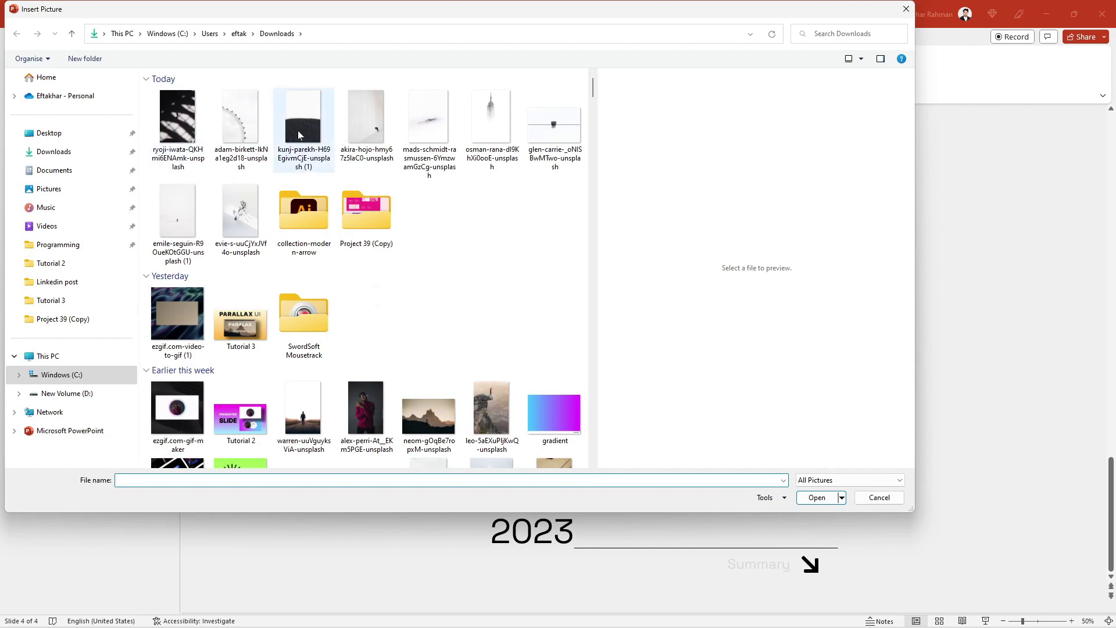
pyautogui.click(325, 145)
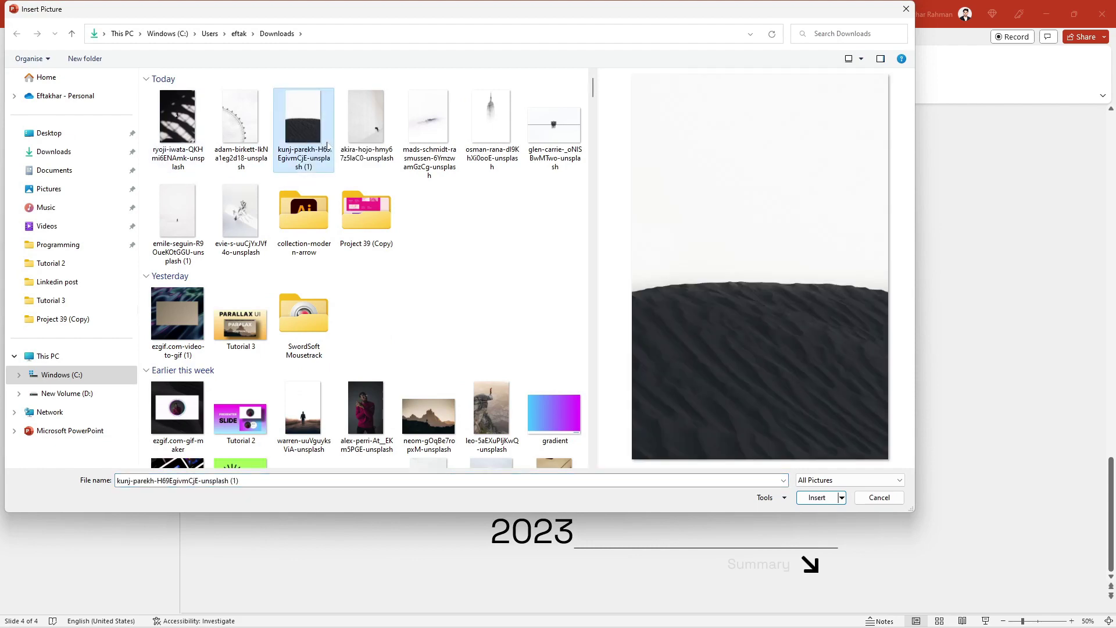
pyautogui.click(816, 498)
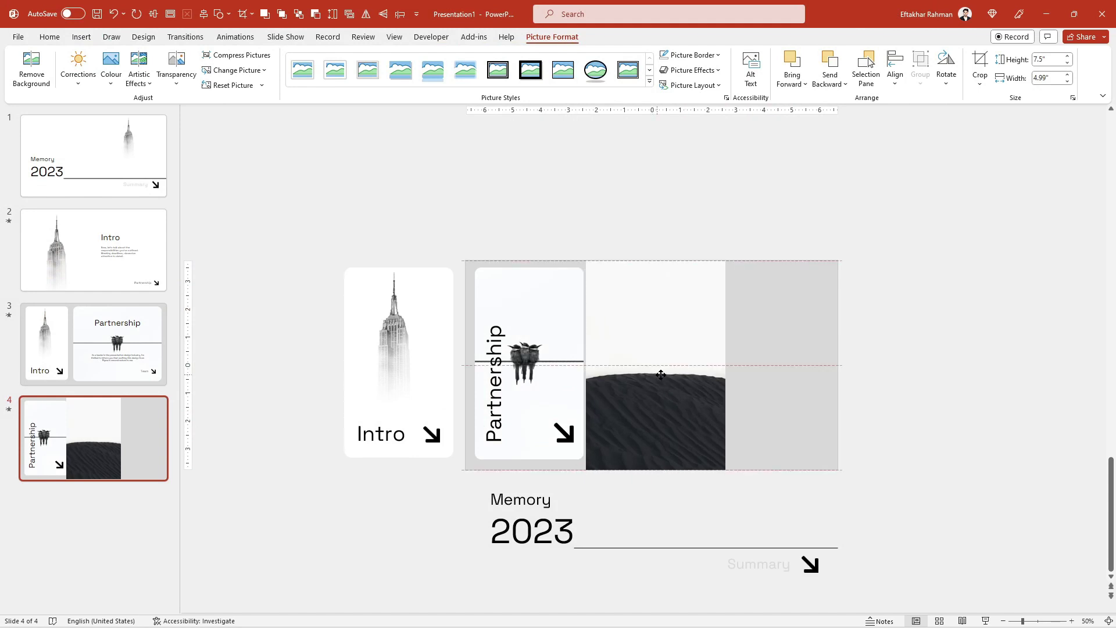
# - Crop the sand-dune picture to a Rounded Rectangle with slightly reduced corner rounding
pyautogui.moveTo(661, 375); pyautogui.dragTo(664, 381)
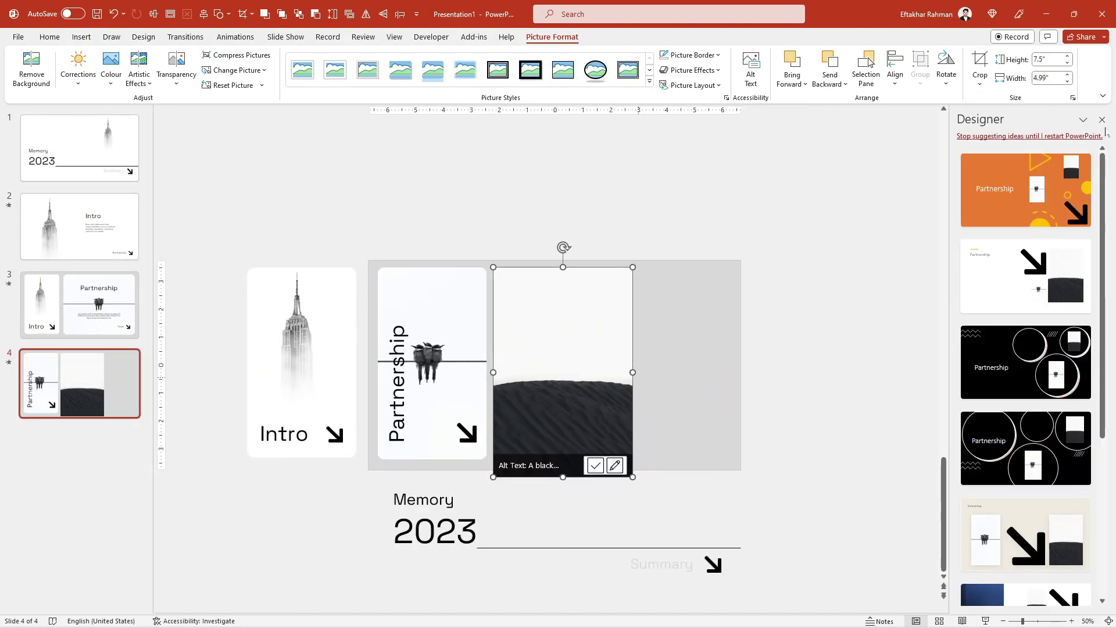
pyautogui.click(1101, 120)
pyautogui.click(980, 83)
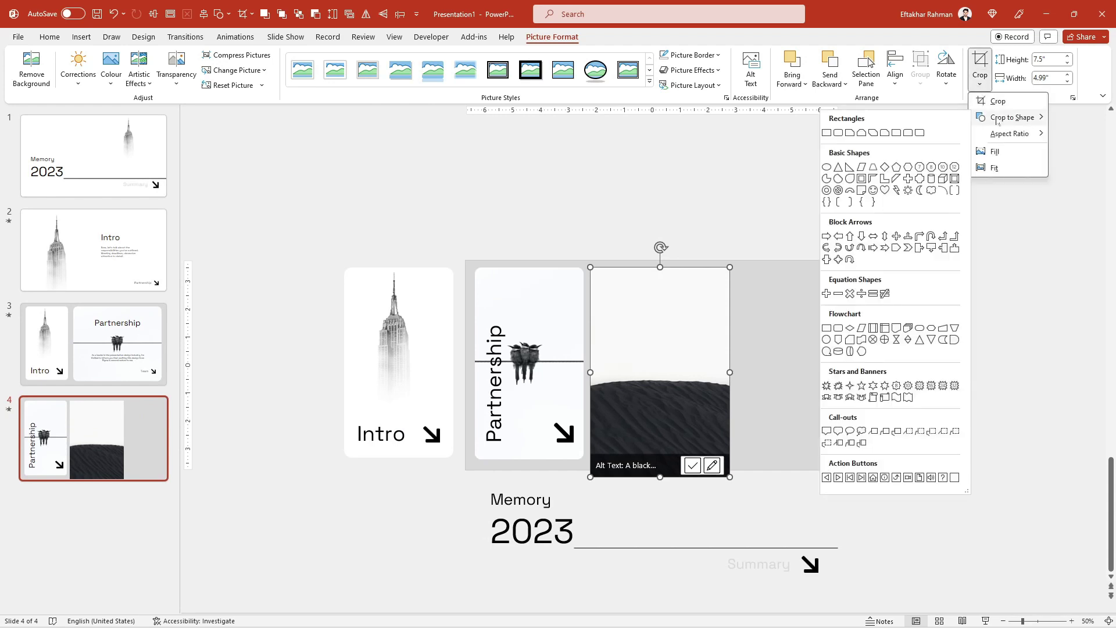
pyautogui.click(838, 132)
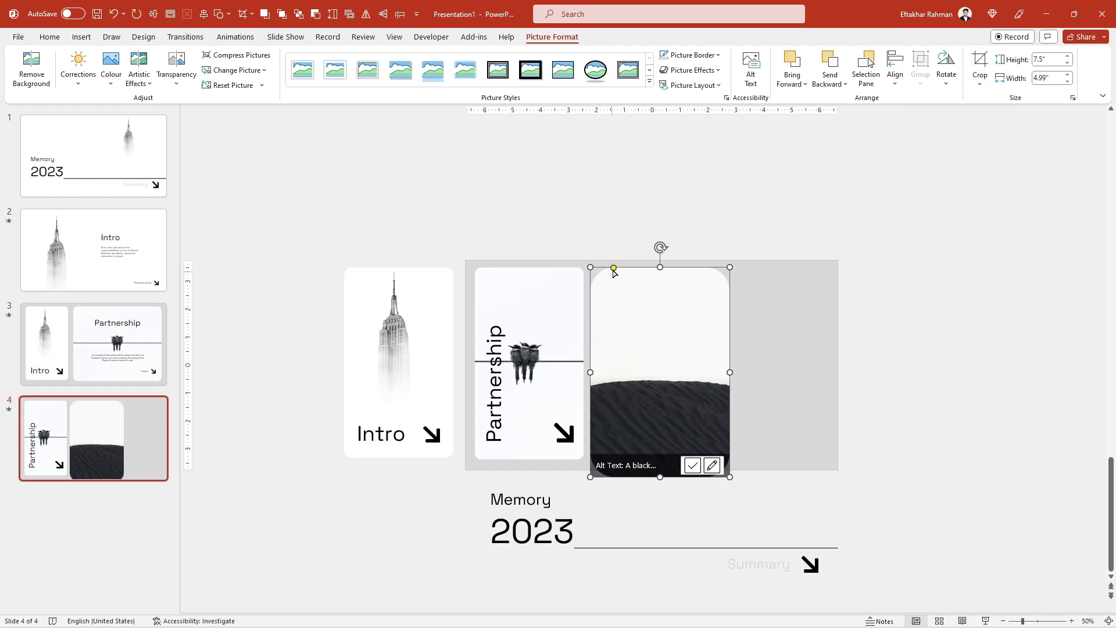
pyautogui.moveTo(614, 268); pyautogui.dragTo(607, 268)
# - Extend the crop rightward and shift the photo up into a 6.87" by 8.54" card
pyautogui.click(980, 63)
pyautogui.moveTo(728, 369); pyautogui.dragTo(827, 369)
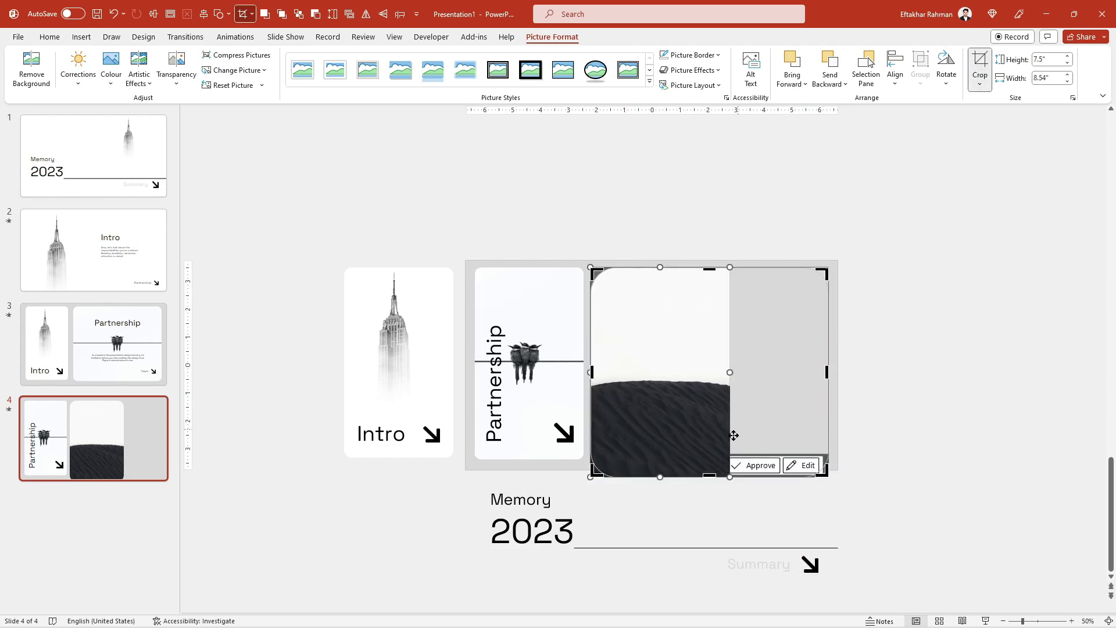
pyautogui.moveTo(709, 474)
pyautogui.mouseDown()
pyautogui.moveTo(711, 461)
pyautogui.moveTo(827, 513)
pyautogui.mouseUp()
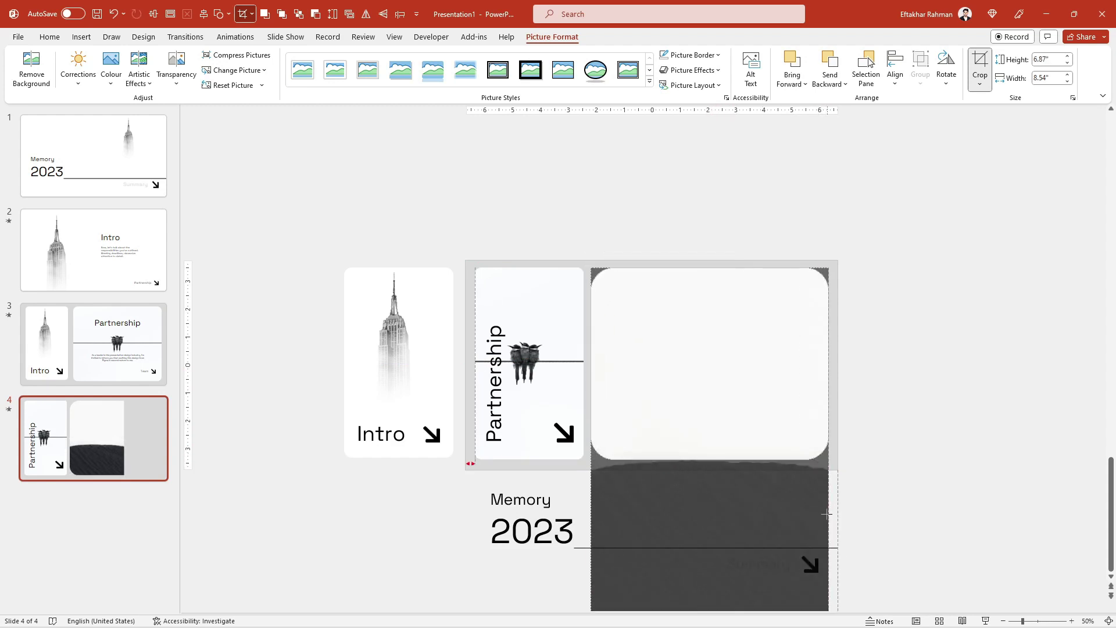
pyautogui.moveTo(700, 376); pyautogui.dragTo(695, 304)
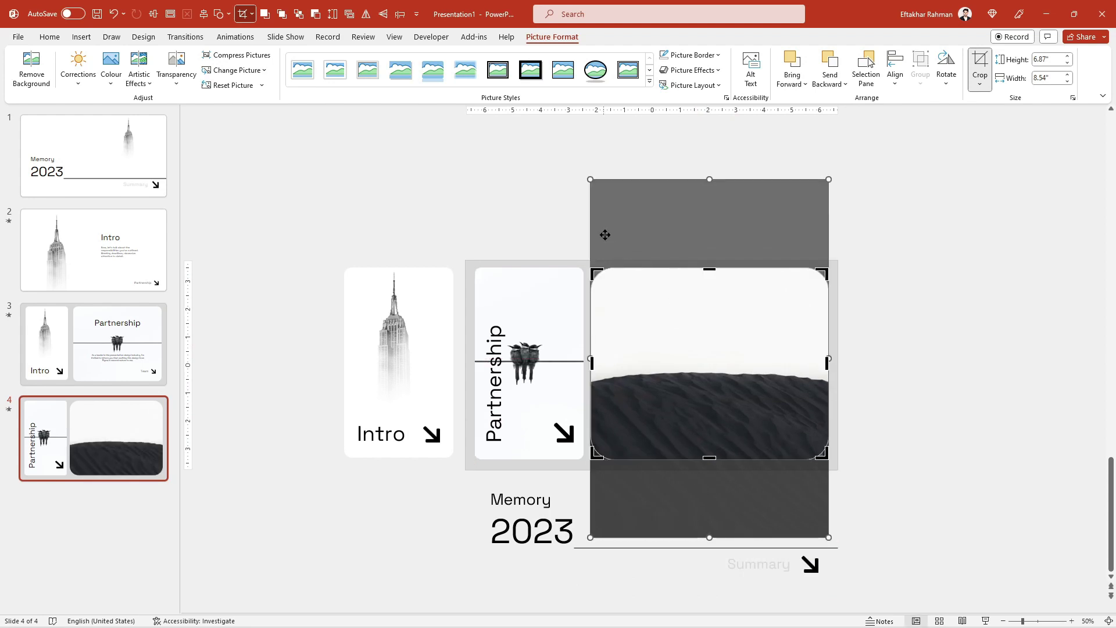
pyautogui.click(864, 334)
pyautogui.doubleClick(622, 282)
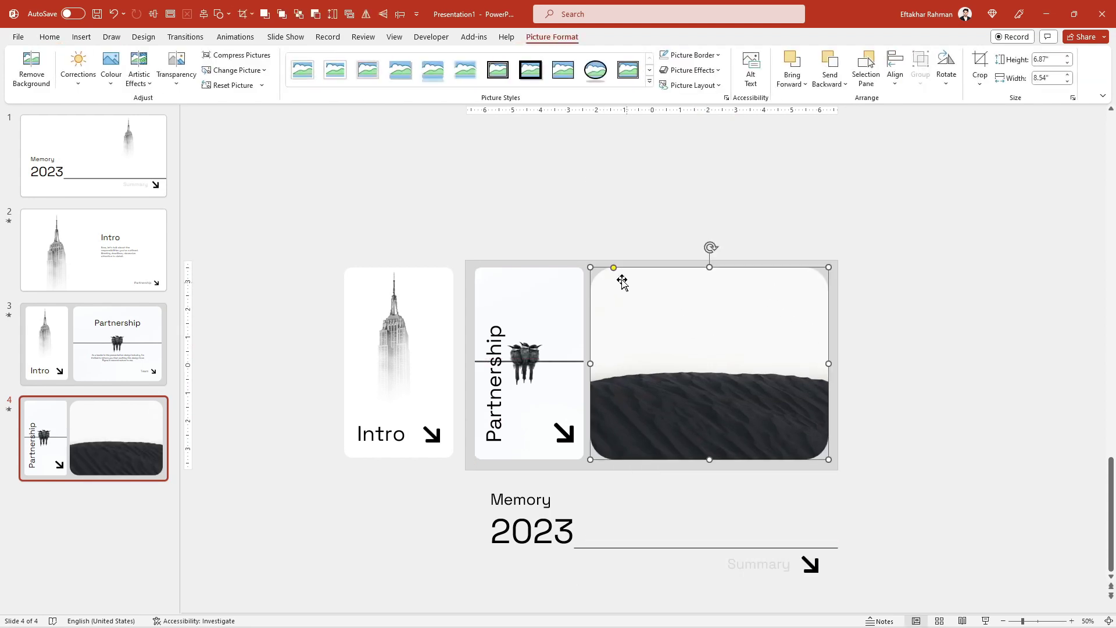
pyautogui.moveTo(614, 270); pyautogui.dragTo(599, 273)
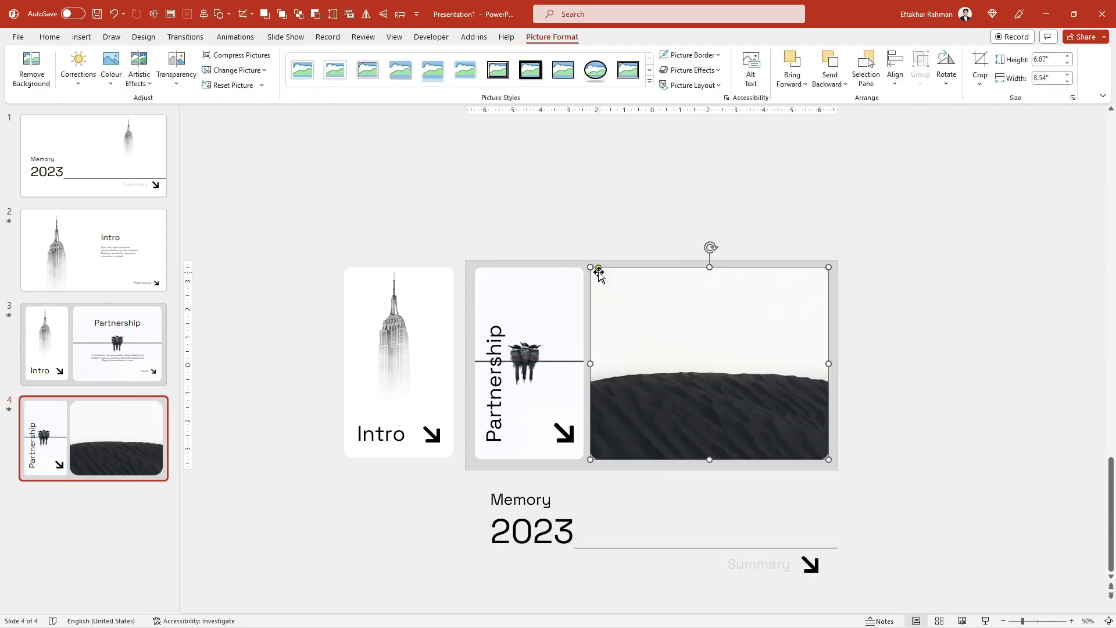
pyautogui.click(843, 340)
pyautogui.keyDown('ctrl'); pyautogui.scroll(2, 735, 375); pyautogui.keyUp('ctrl')
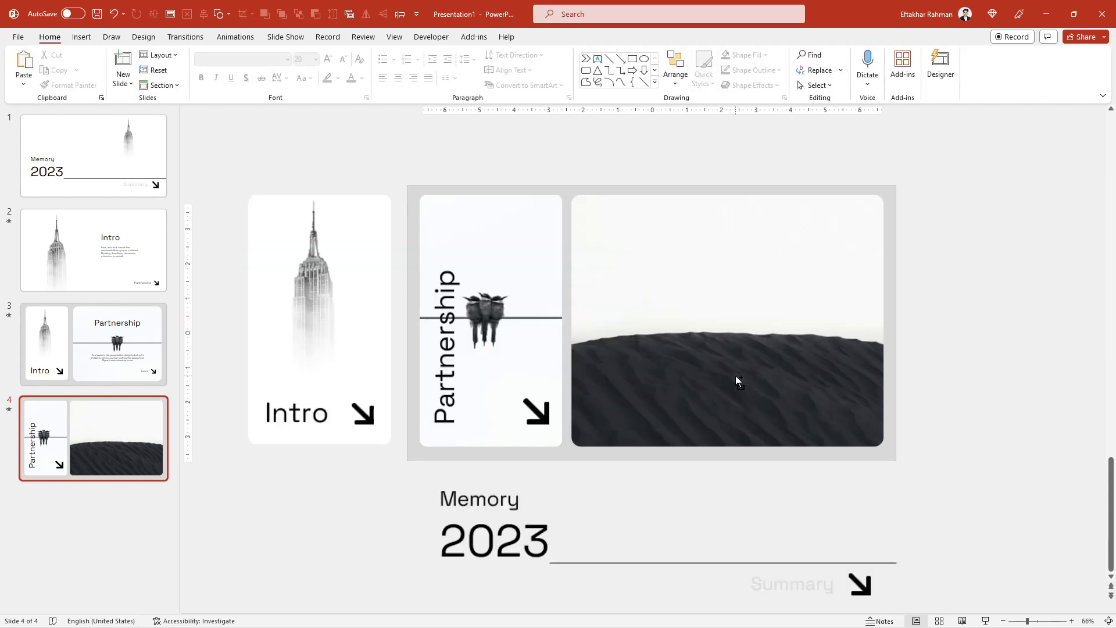
# - Crop the sand-dune picture's left and right edges slightly inward, leaving a gap beside the bird card
pyautogui.click(620, 349)
pyautogui.rightClick(619, 349)
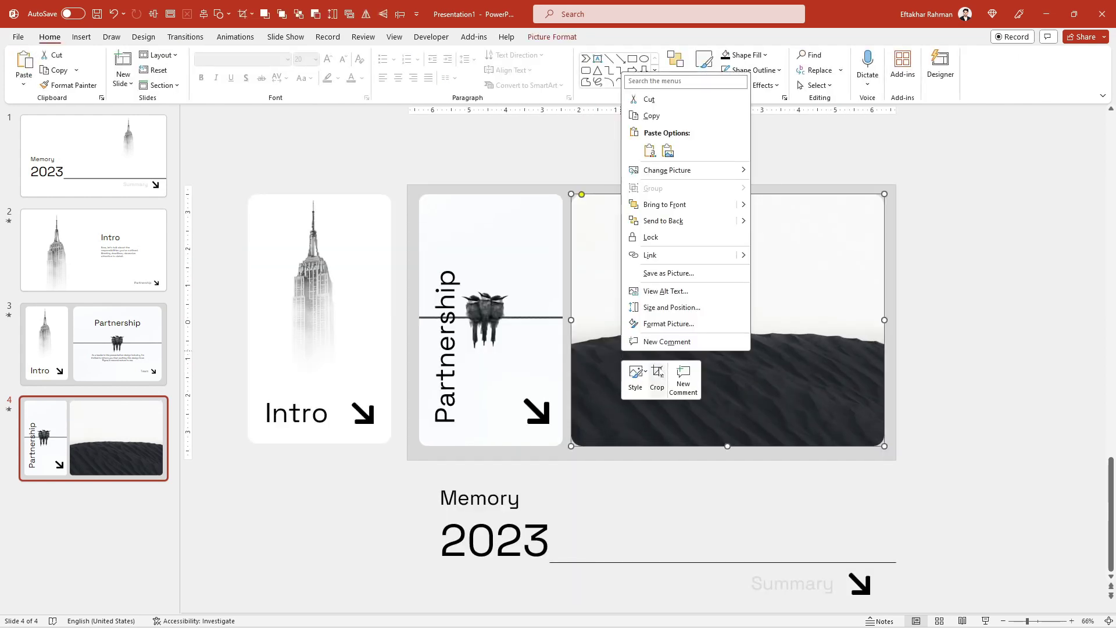
pyautogui.click(657, 375)
pyautogui.moveTo(573, 319); pyautogui.dragTo(575, 319)
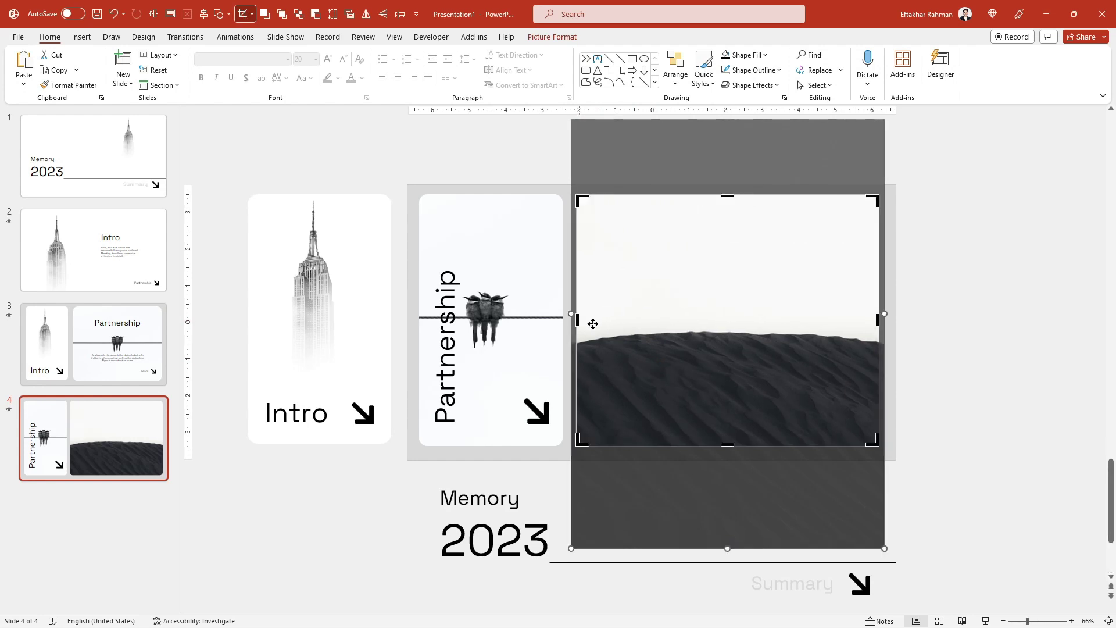
pyautogui.click(895, 373)
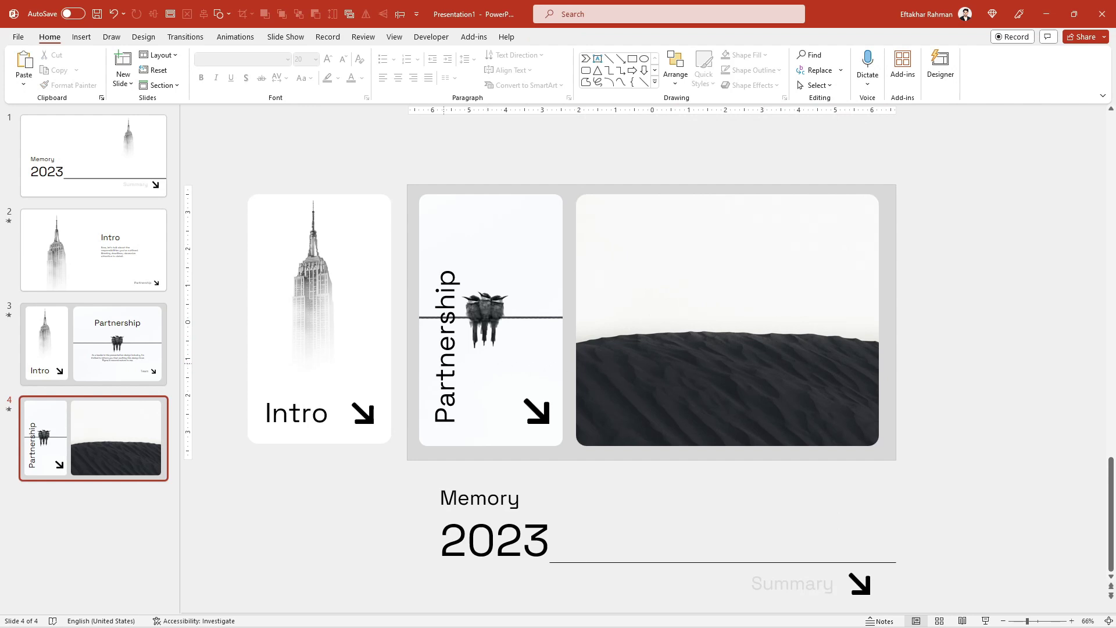
# - Copy the Intro title onto the dune picture's top-left and retype it as 'Challenges' on one line
pyautogui.click(507, 498)
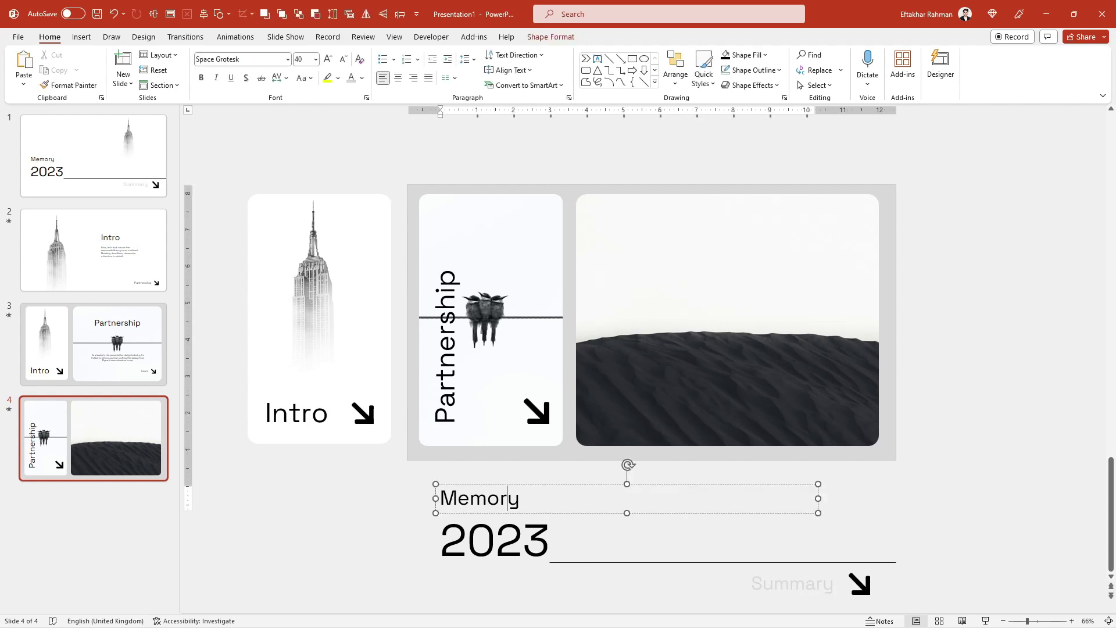
pyautogui.click(287, 414)
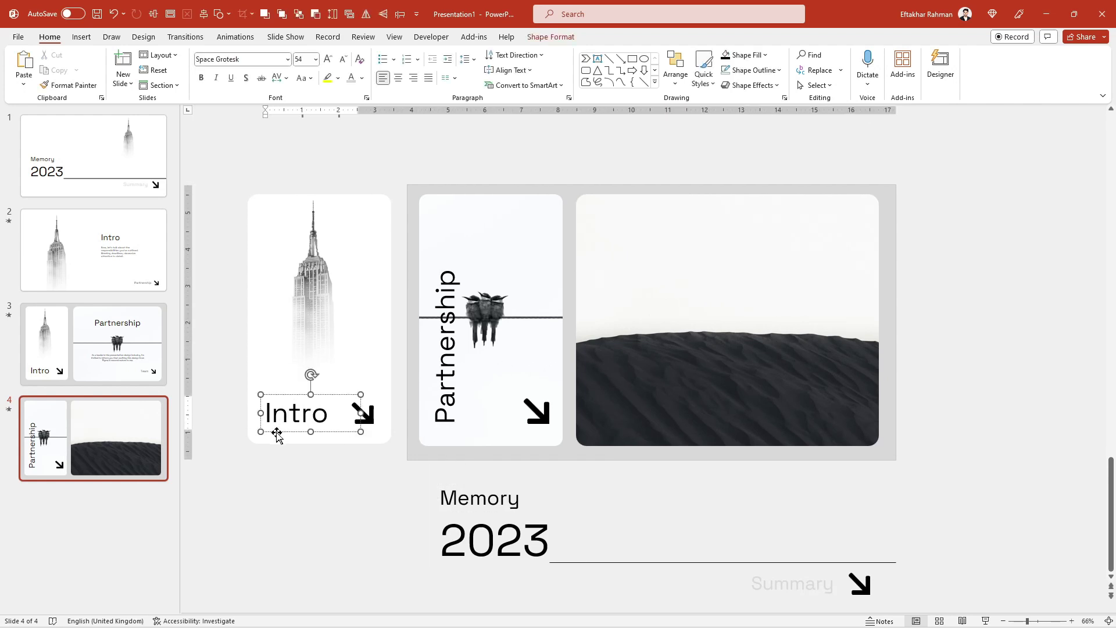
pyautogui.moveTo(277, 432); pyautogui.dragTo(281, 442)
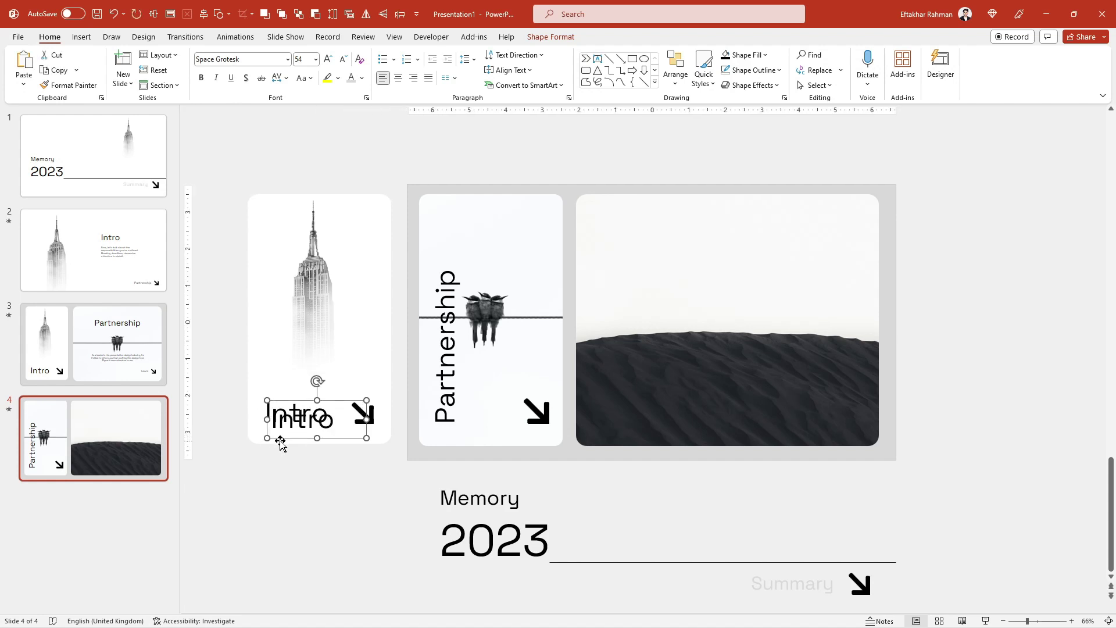
pyautogui.moveTo(280, 443); pyautogui.dragTo(609, 247)
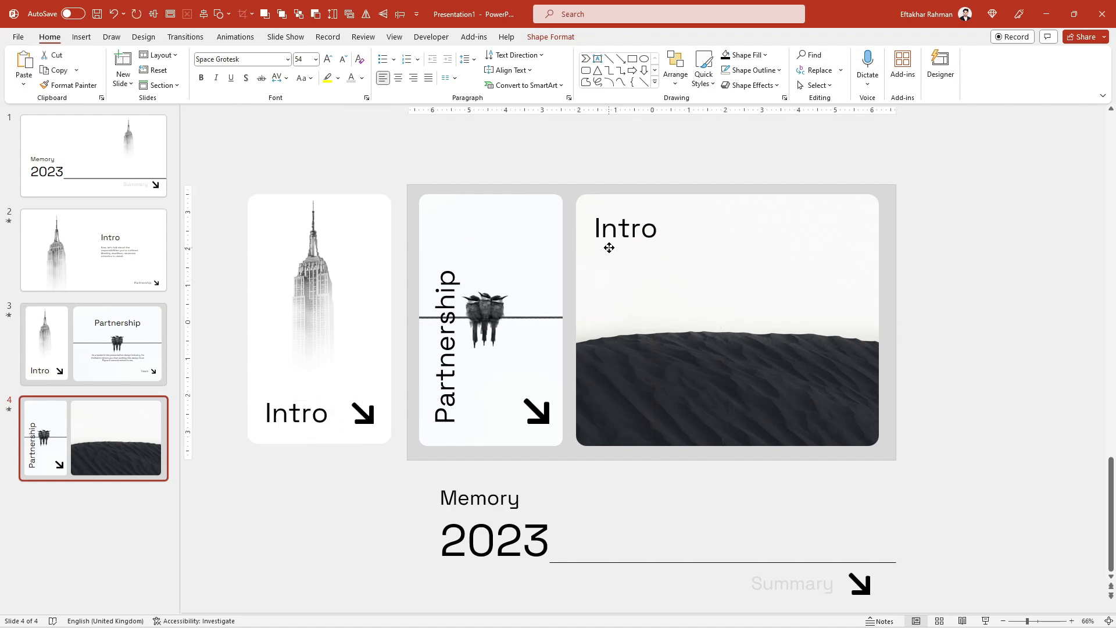
pyautogui.doubleClick(623, 240)
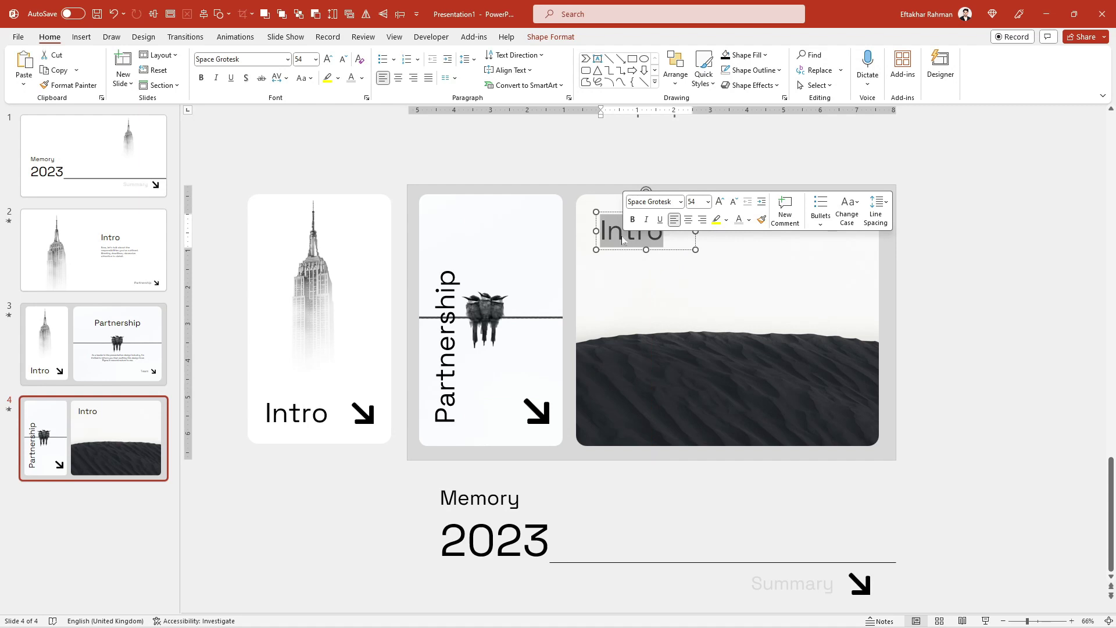
pyautogui.write('Challen')
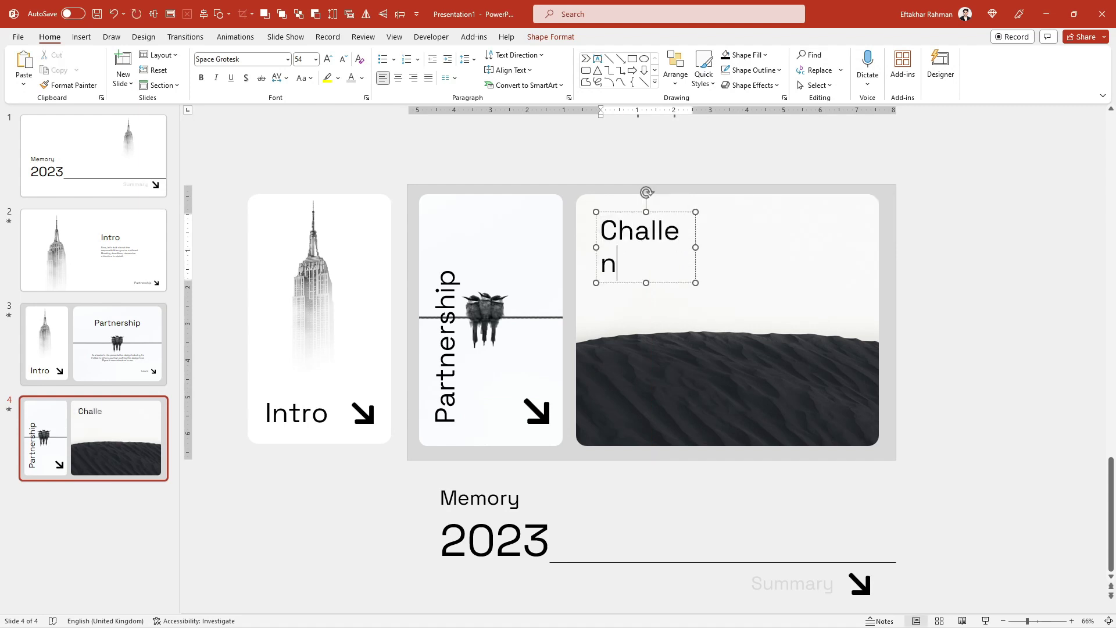
pyautogui.write('ges')
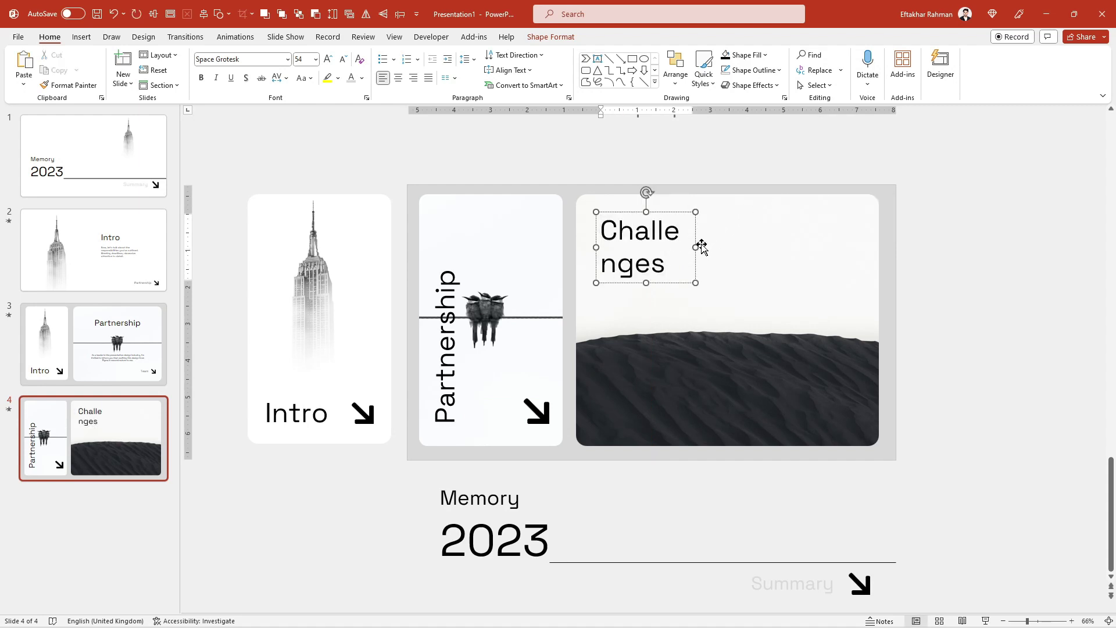
pyautogui.moveTo(696, 247); pyautogui.dragTo(757, 245)
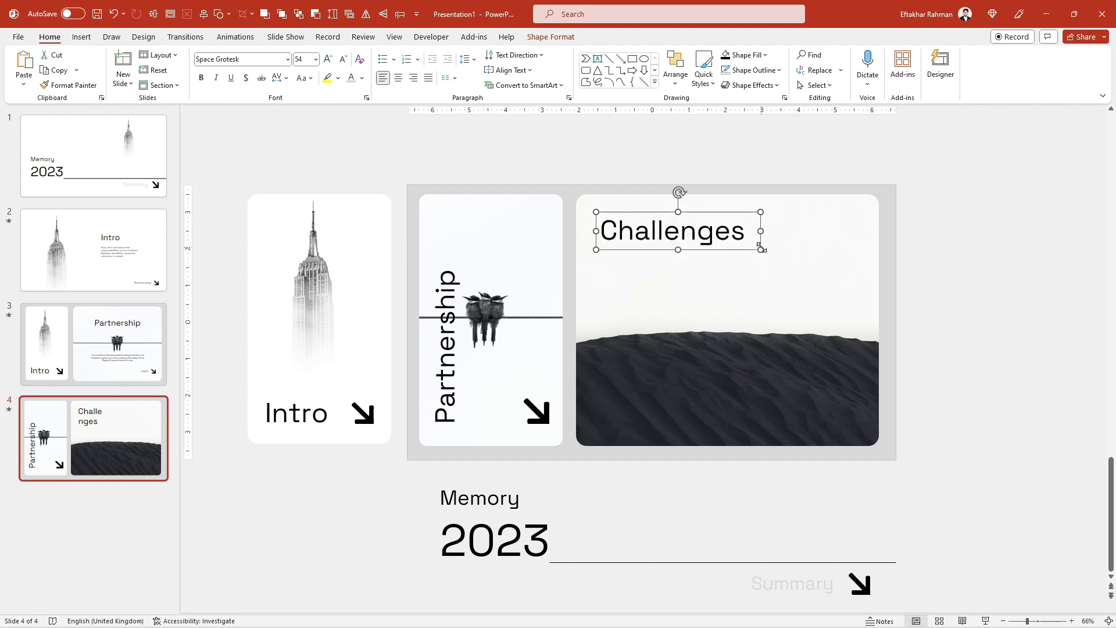
pyautogui.click(929, 263)
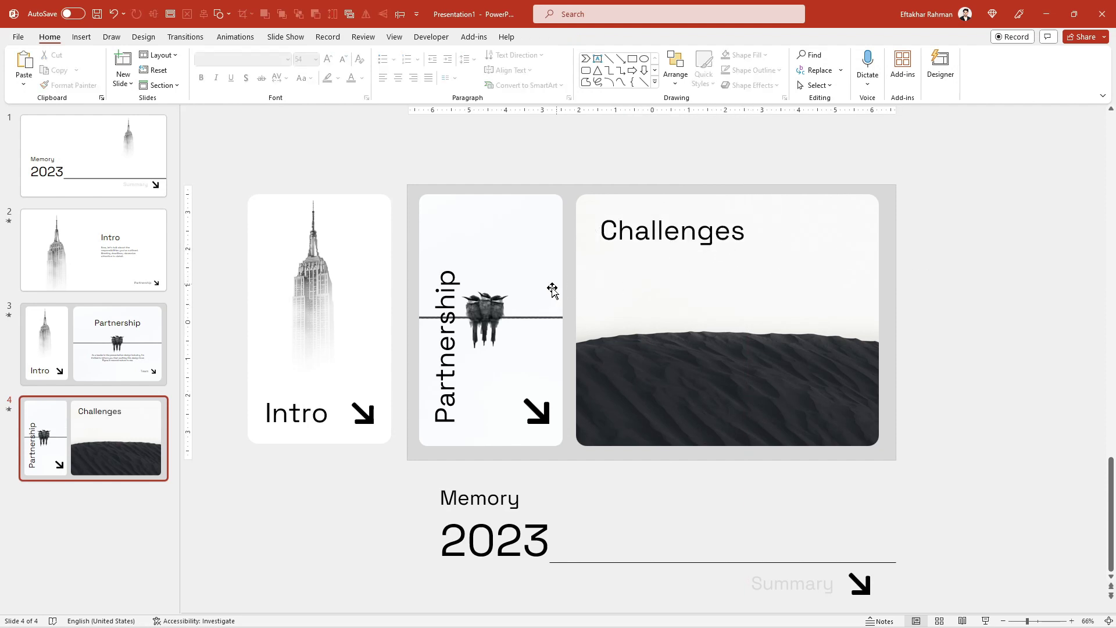
pyautogui.click(502, 315)
pyautogui.rightClick(502, 315)
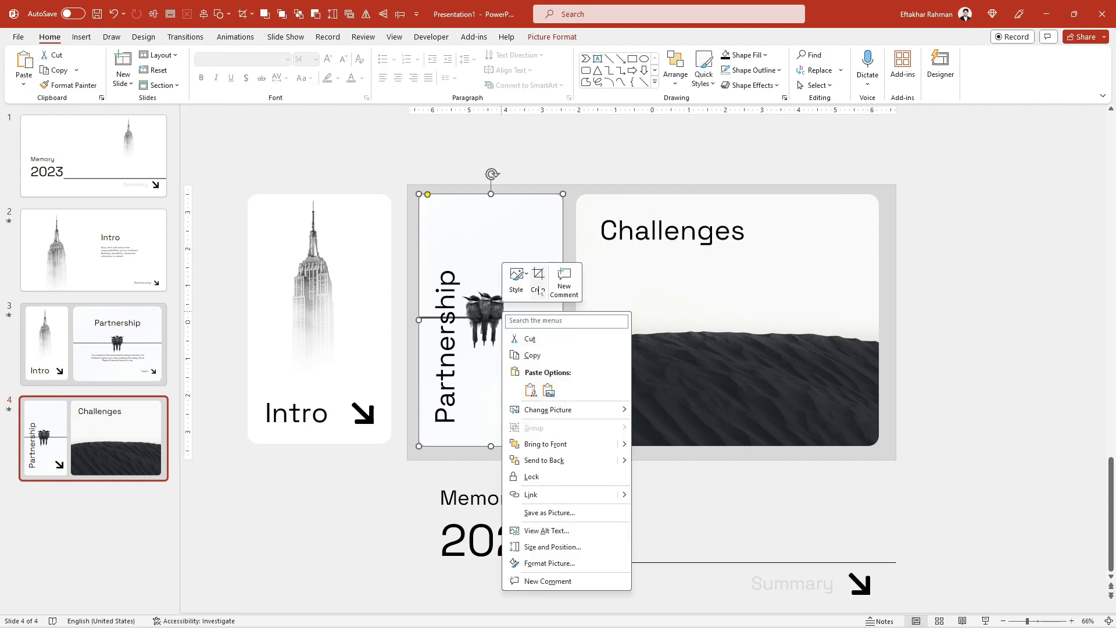
# - Apply a brightness/contrast correction to the Partnership picture, ending at -58% brightness and 20% contrast
pyautogui.click(550, 563)
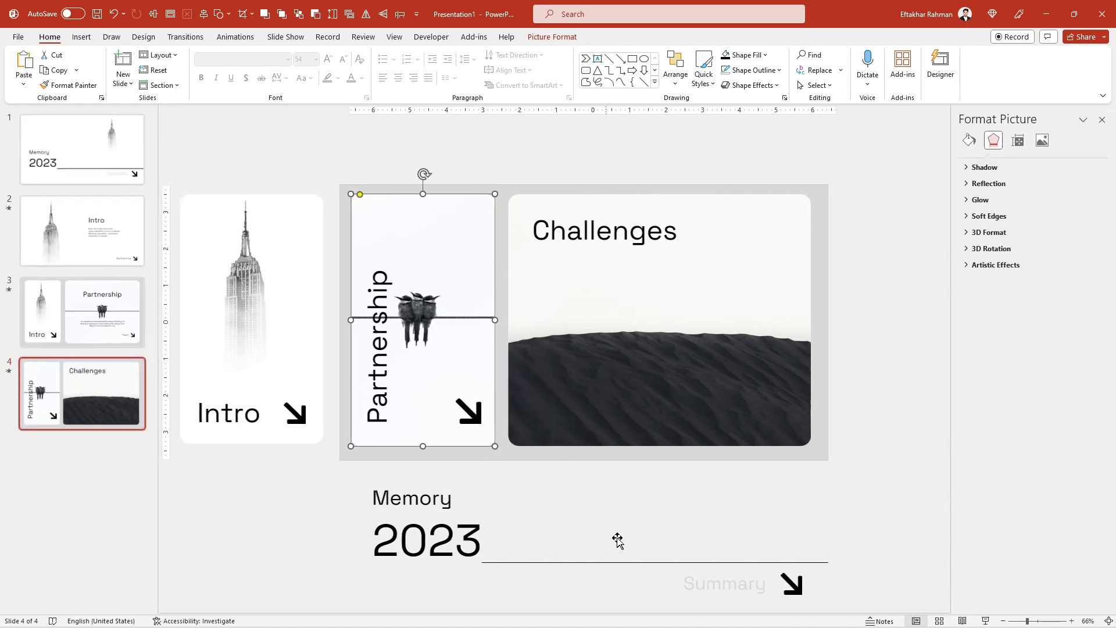
pyautogui.click(1042, 140)
pyautogui.click(1003, 167)
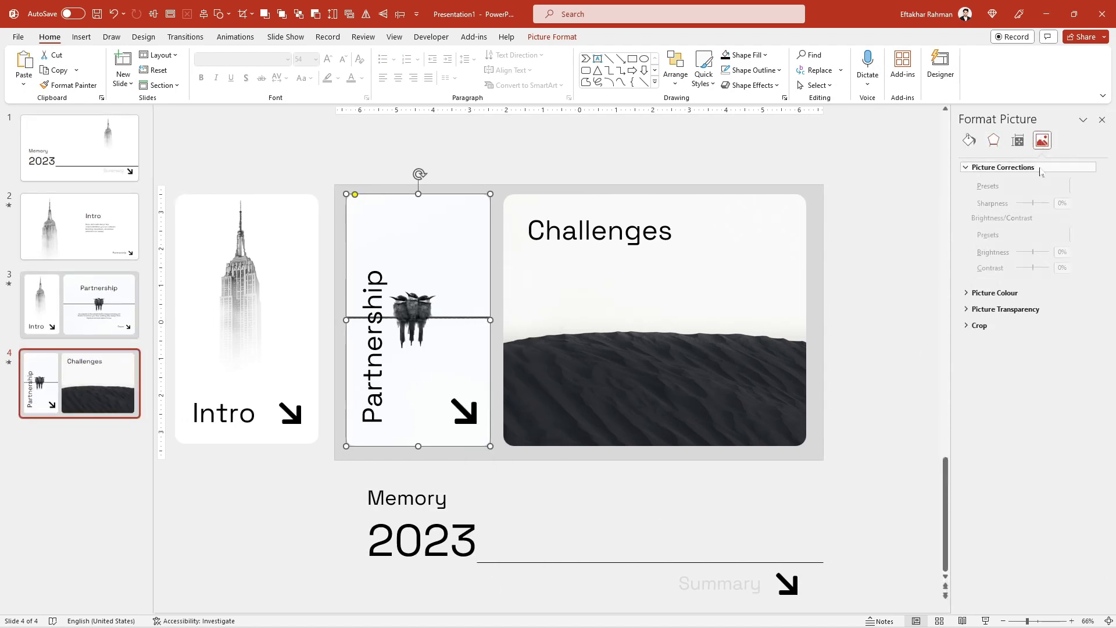
pyautogui.click(1092, 198)
pyautogui.click(1091, 198)
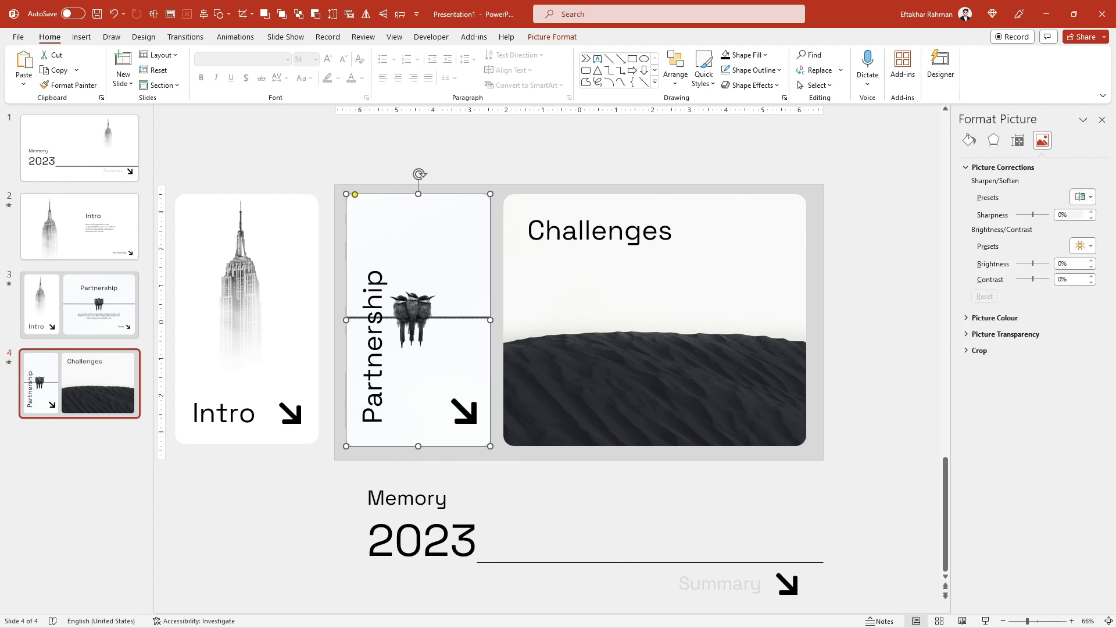
pyautogui.click(1083, 246)
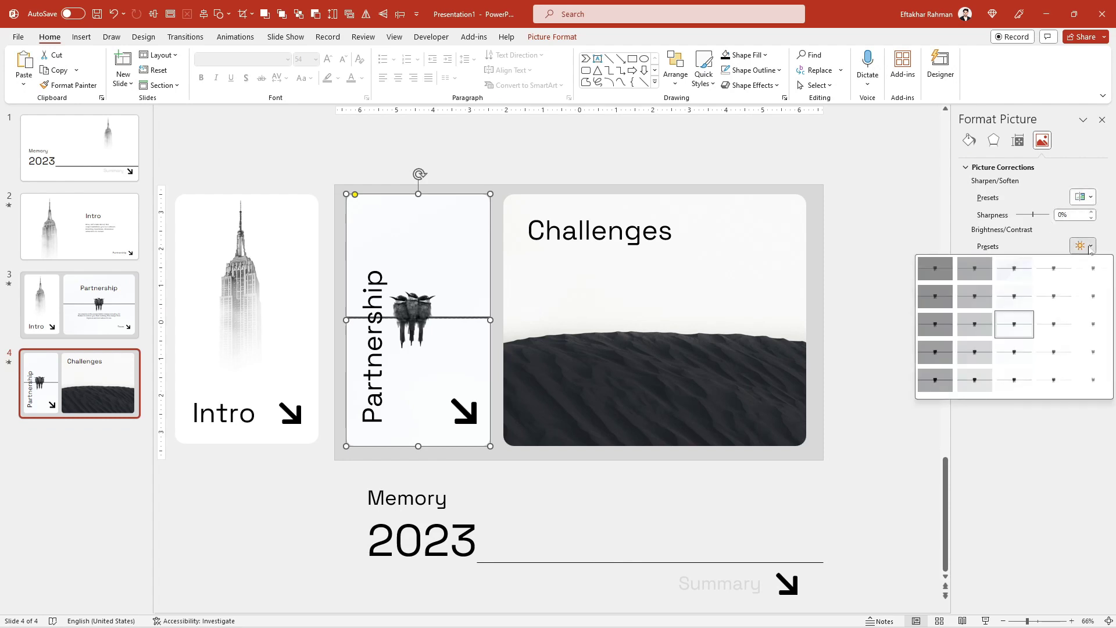
pyautogui.click(936, 351)
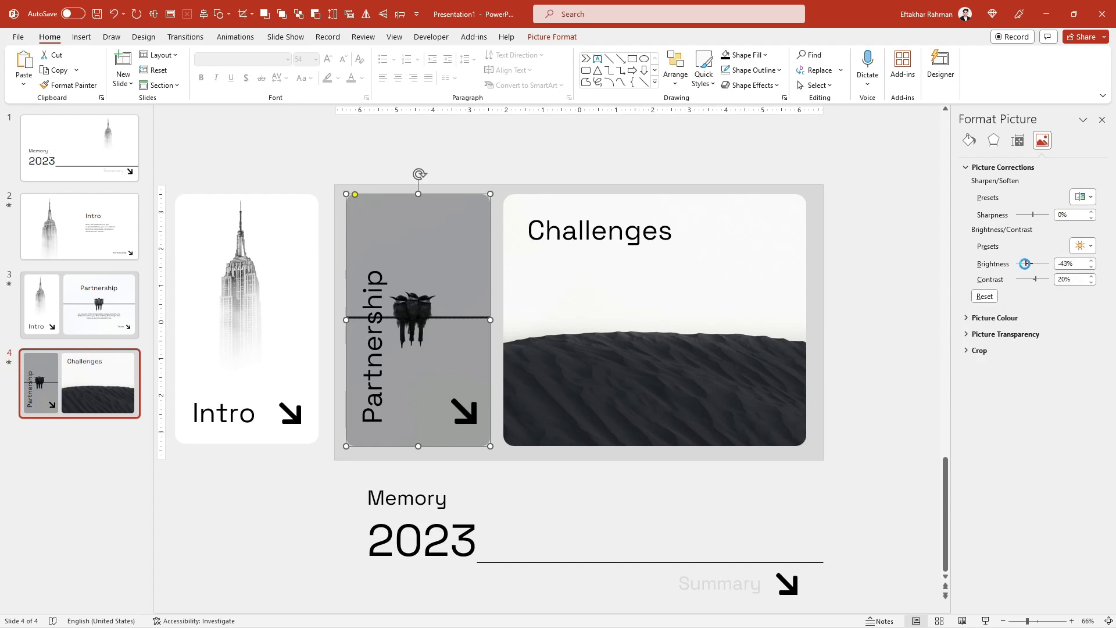
pyautogui.moveTo(1024, 263); pyautogui.dragTo(1055, 265)
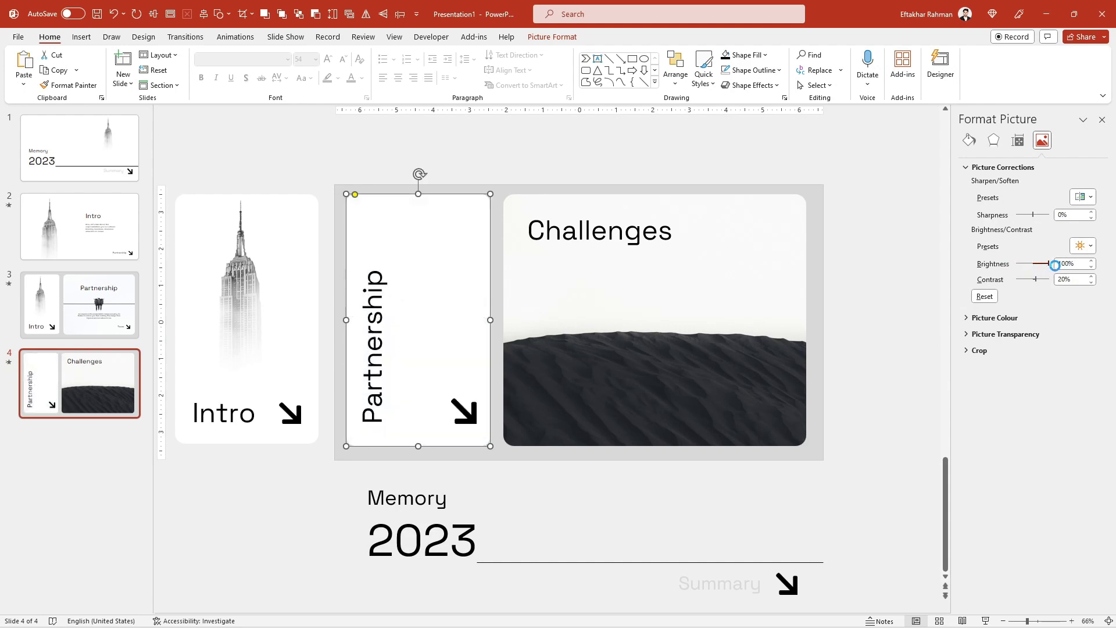
pyautogui.moveTo(1043, 267)
pyautogui.mouseDown()
pyautogui.moveTo(1011, 270)
pyautogui.moveTo(1023, 267)
pyautogui.mouseUp()
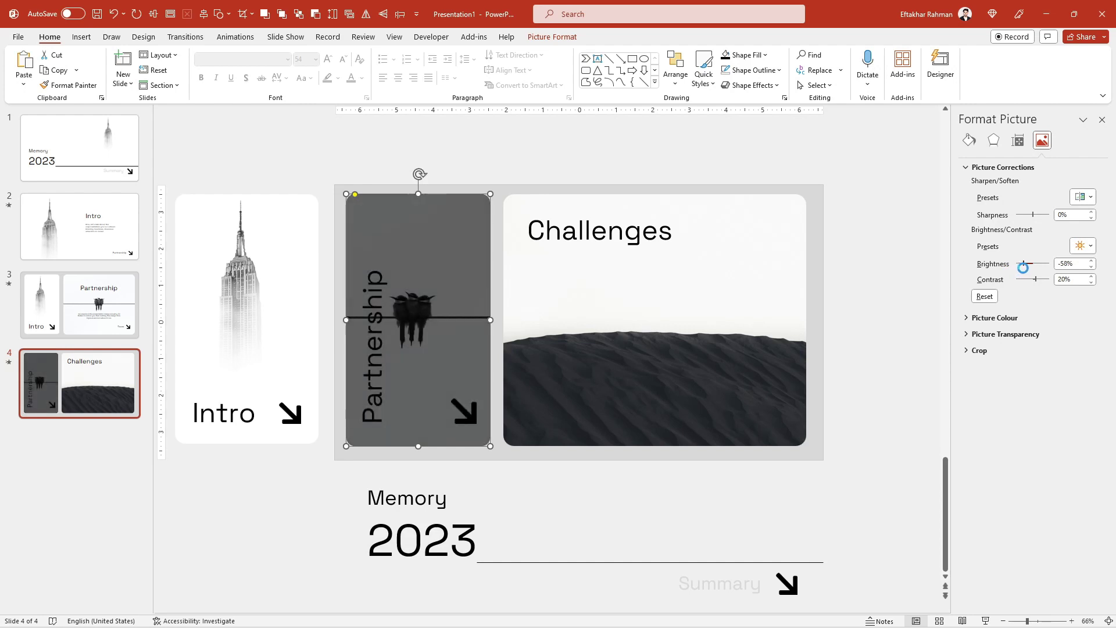
# - Change the vertical Partnership text's font colour to white
pyautogui.click(373, 325)
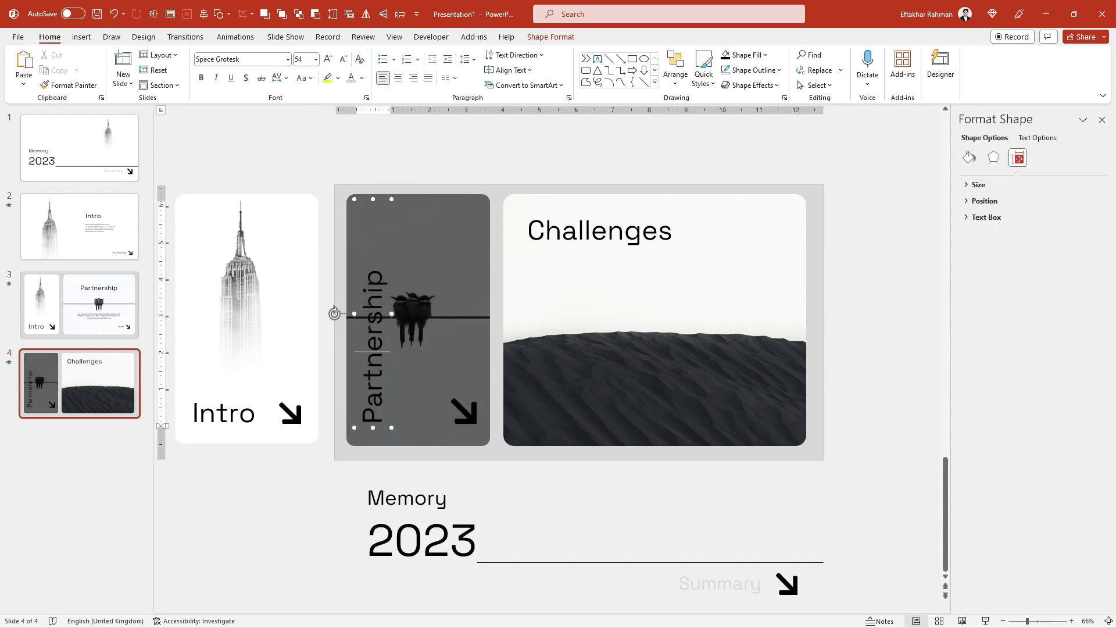
pyautogui.click(374, 326)
pyautogui.click(362, 78)
pyautogui.click(351, 108)
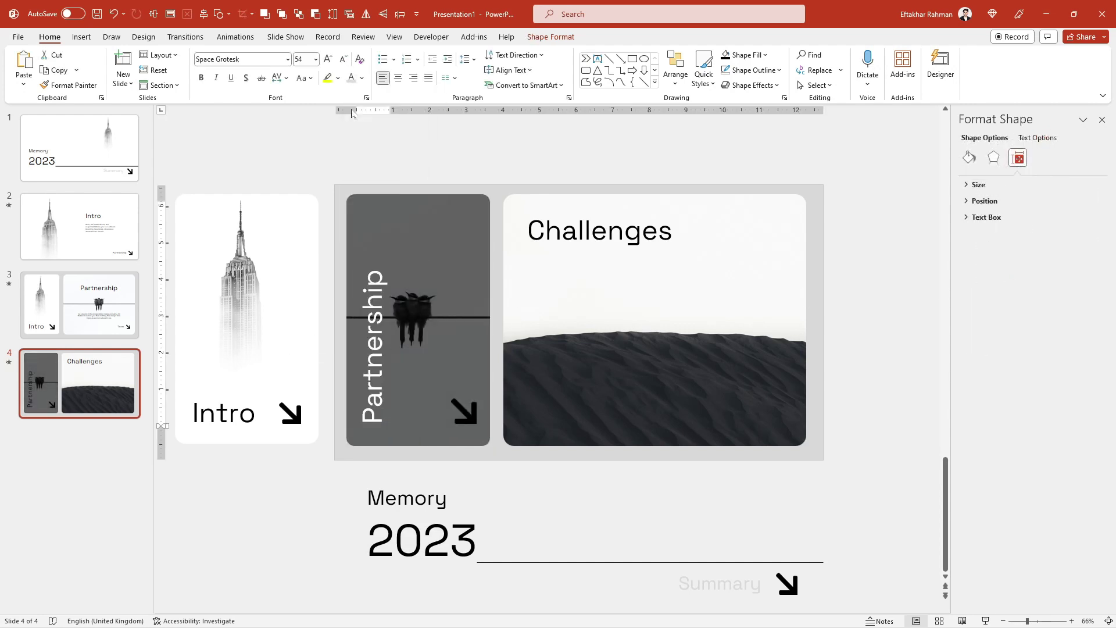
pyautogui.click(299, 174)
# - Fill the Partnership panel's arrow with white
pyautogui.click(465, 420)
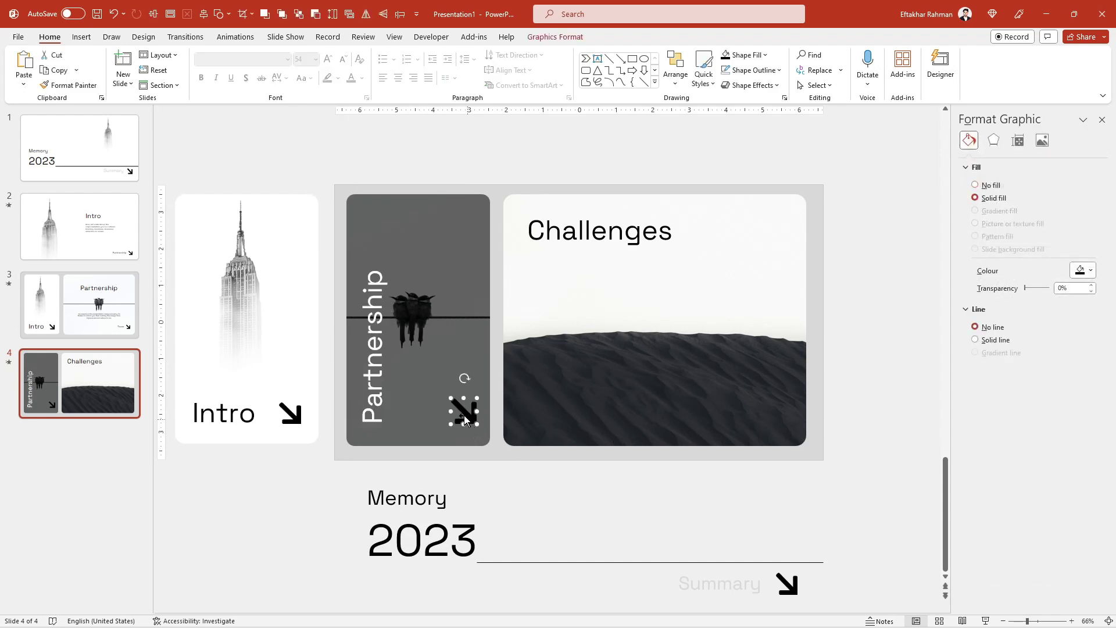
pyautogui.click(765, 54)
pyautogui.click(727, 87)
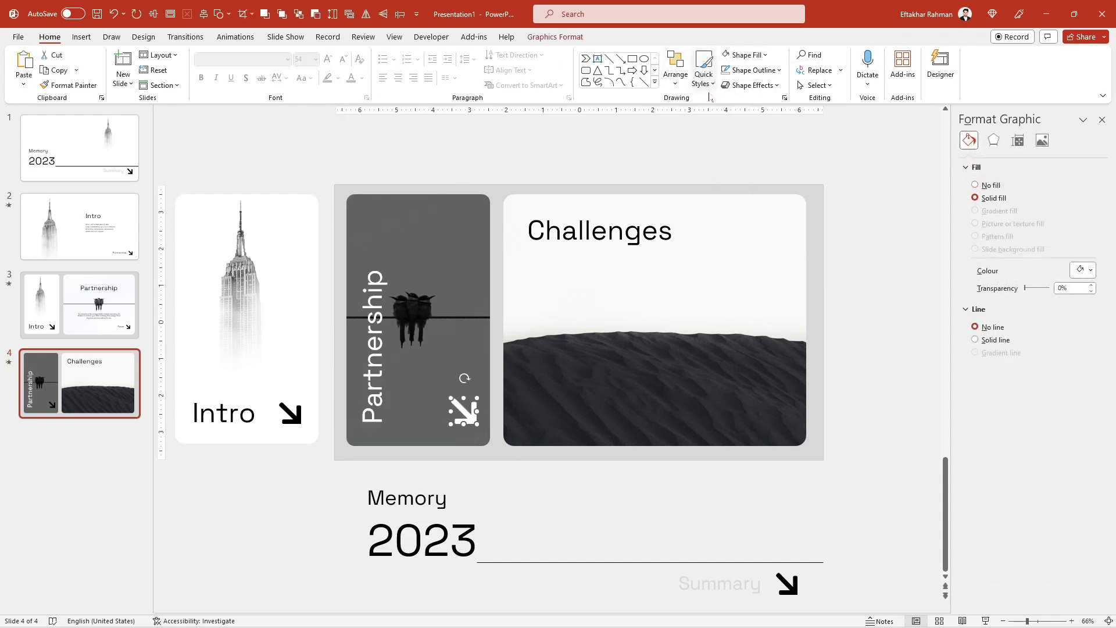
pyautogui.click(561, 134)
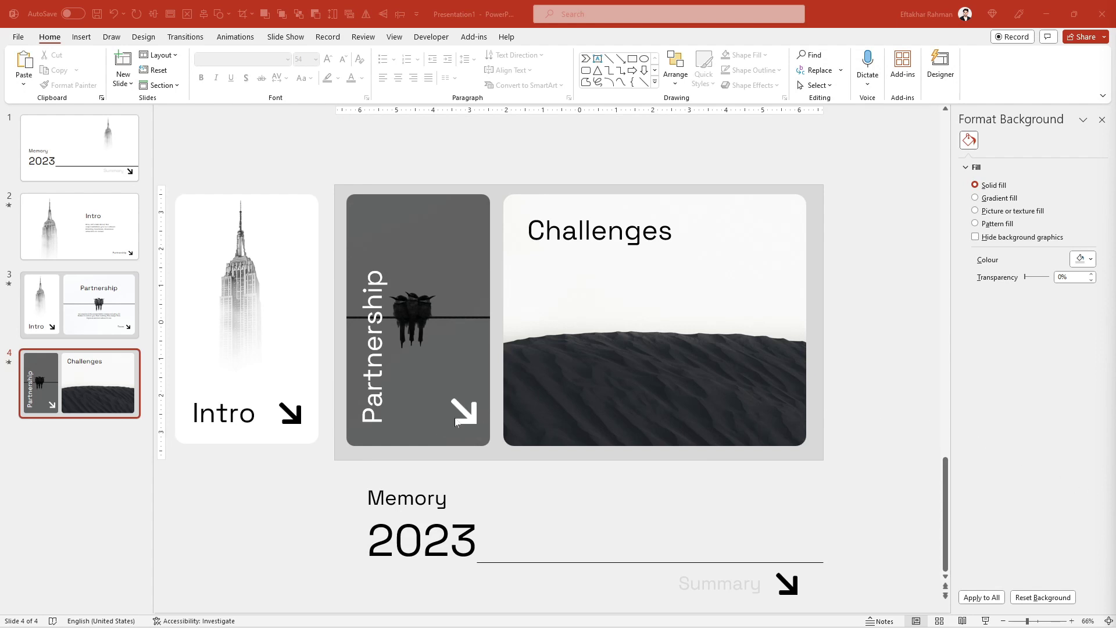
# - Paste the copied responsibilities paragraph and move it just under the Challenges title
pyautogui.click(334, 481)
pyautogui.rightClick(872, 293)
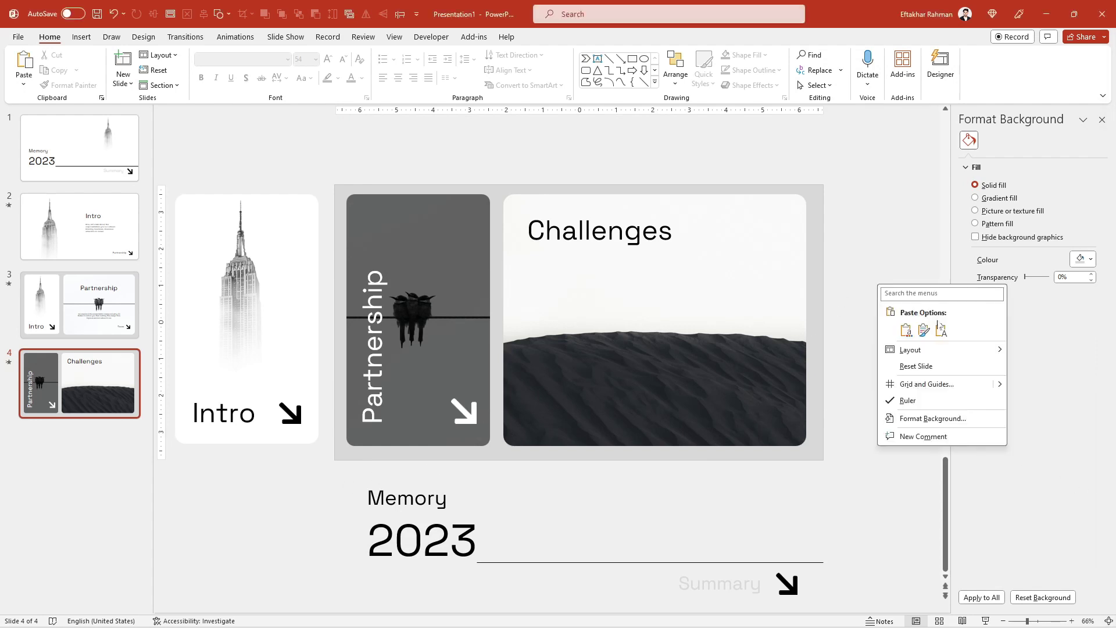
pyautogui.click(938, 327)
pyautogui.click(555, 379)
pyautogui.moveTo(555, 379); pyautogui.dragTo(697, 329)
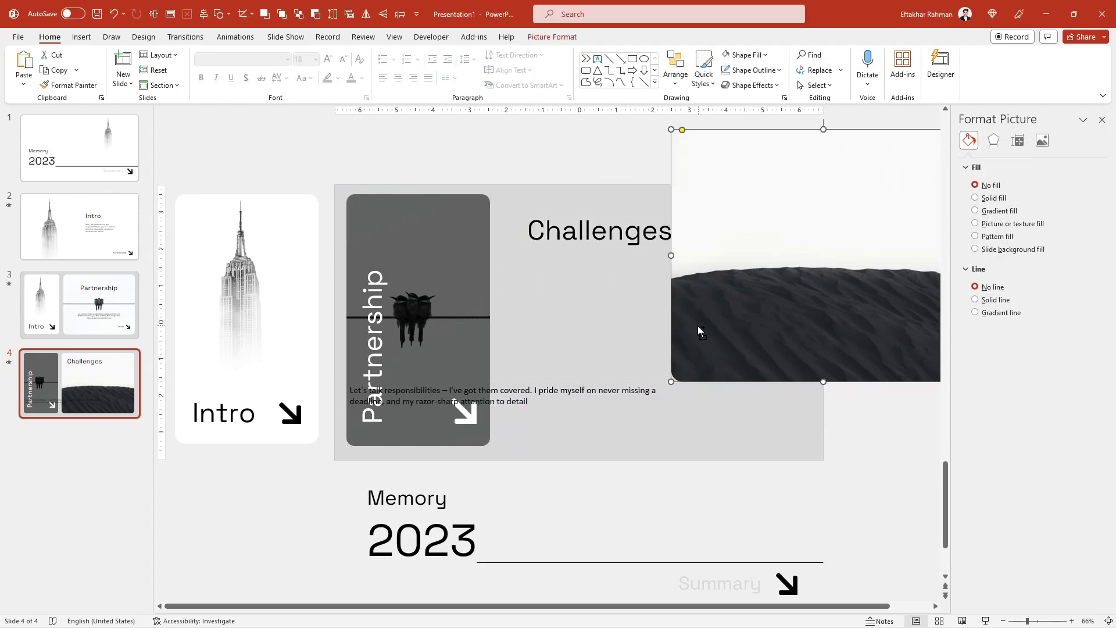
pyautogui.hotkey('ctrl', 'z')
pyautogui.click(400, 382)
pyautogui.moveTo(384, 382); pyautogui.dragTo(560, 251)
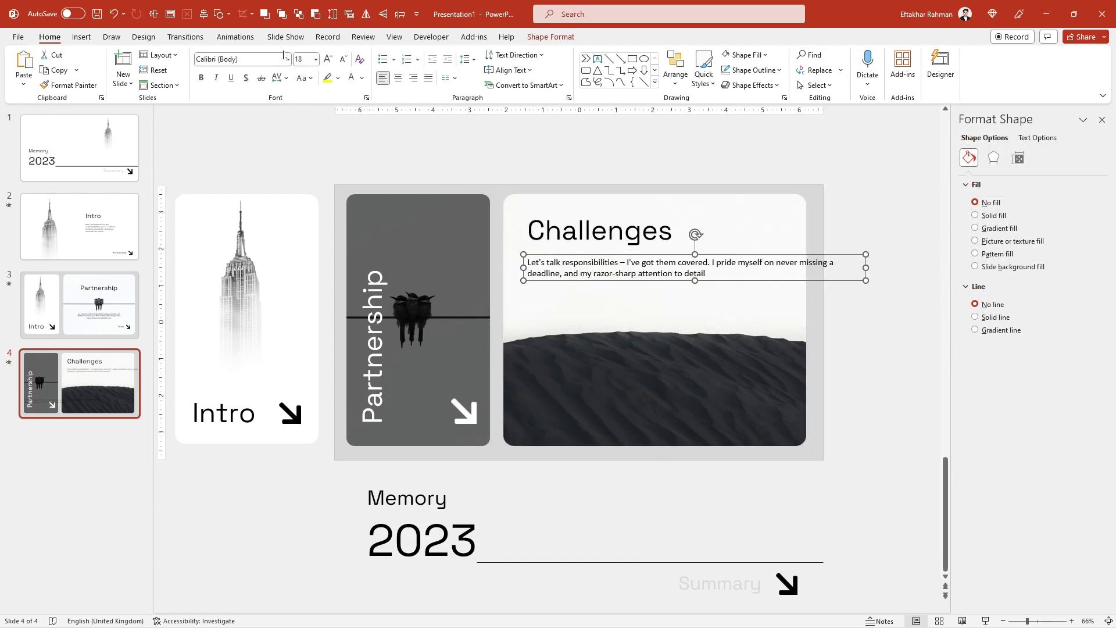
# - Set the paragraph to Space Grotesk at 16 pt, narrowed to wrap across three lines
pyautogui.click(250, 59)
pyautogui.write('Space Grotesk')
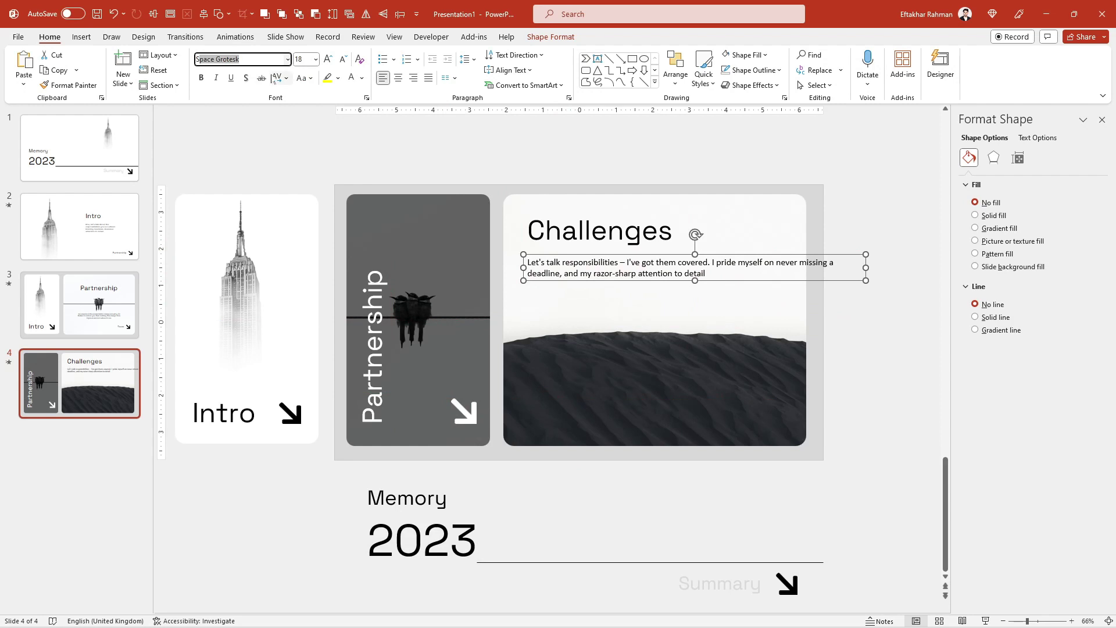
pyautogui.press('Return')
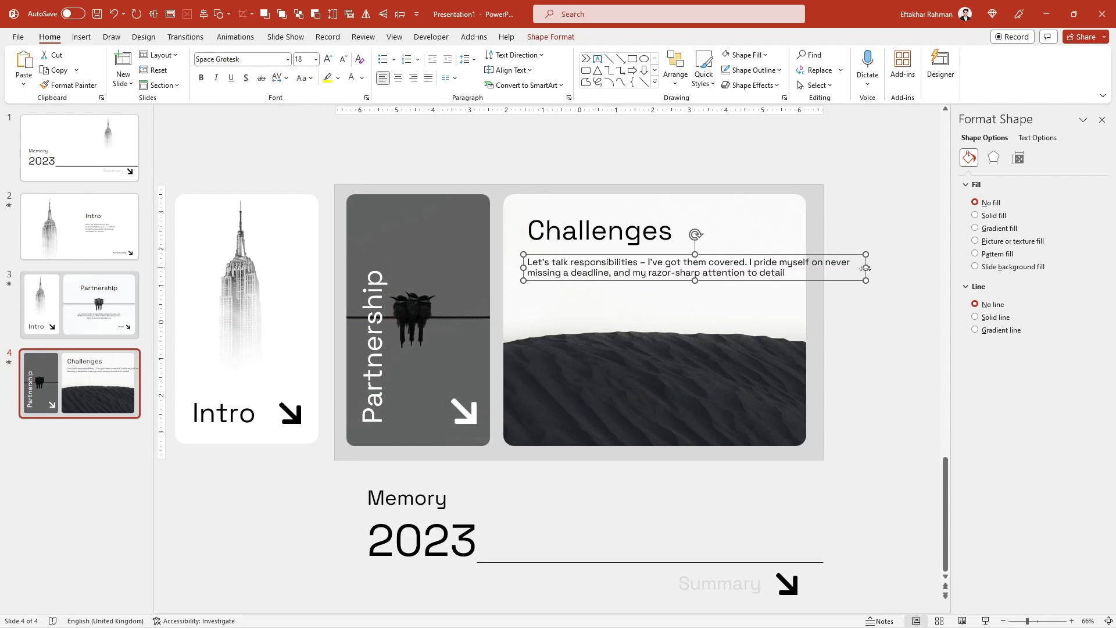
pyautogui.moveTo(866, 268); pyautogui.dragTo(752, 273)
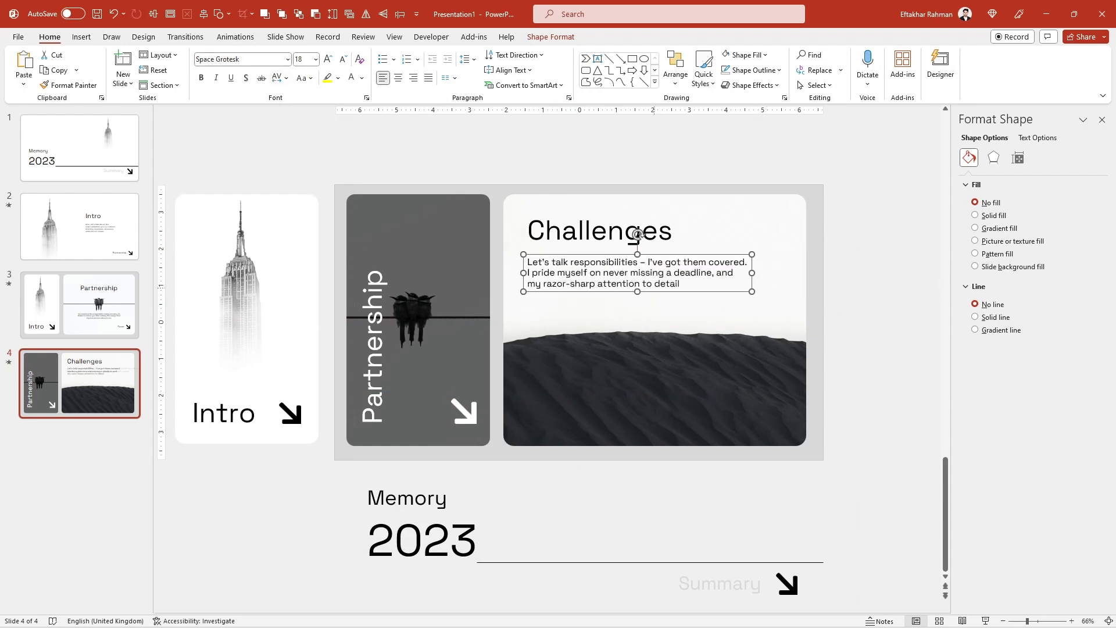
pyautogui.moveTo(655, 291); pyautogui.dragTo(655, 299)
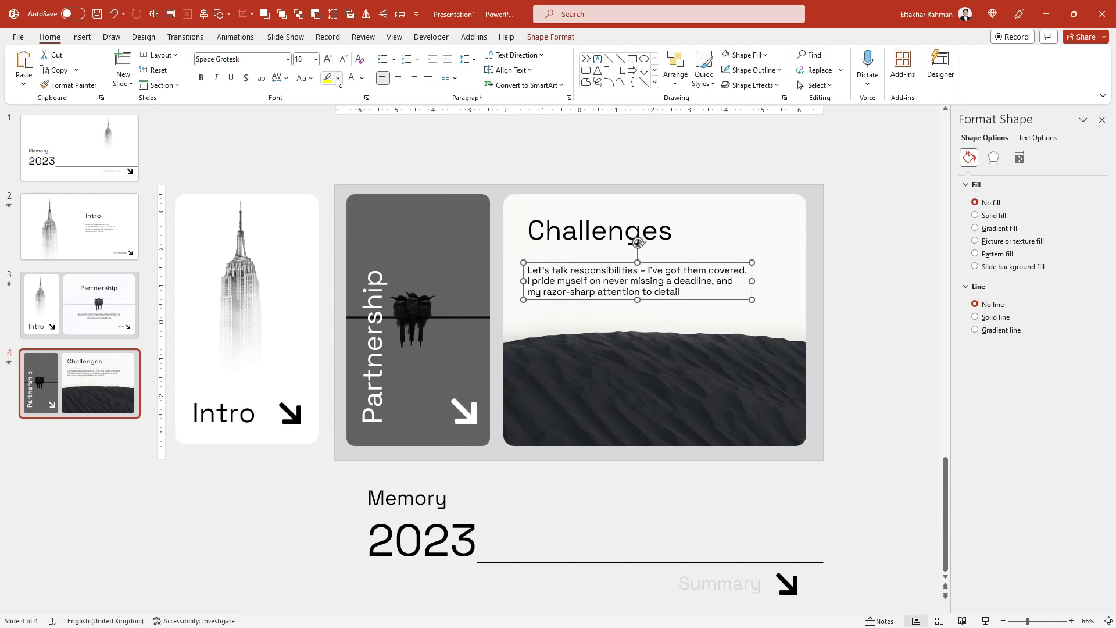
pyautogui.click(344, 60)
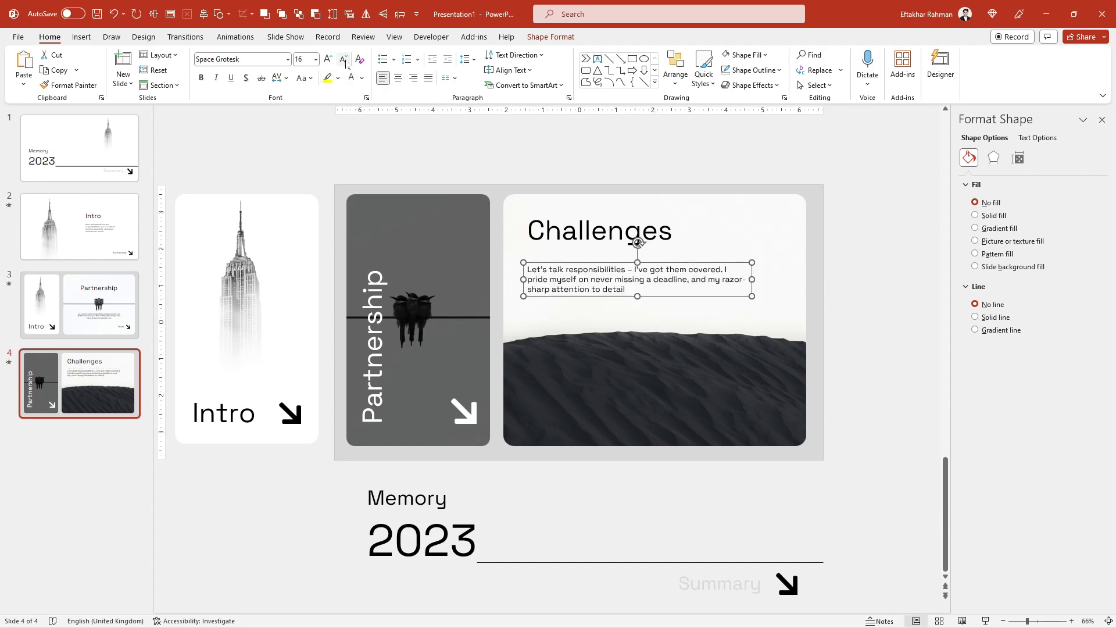
pyautogui.click(887, 322)
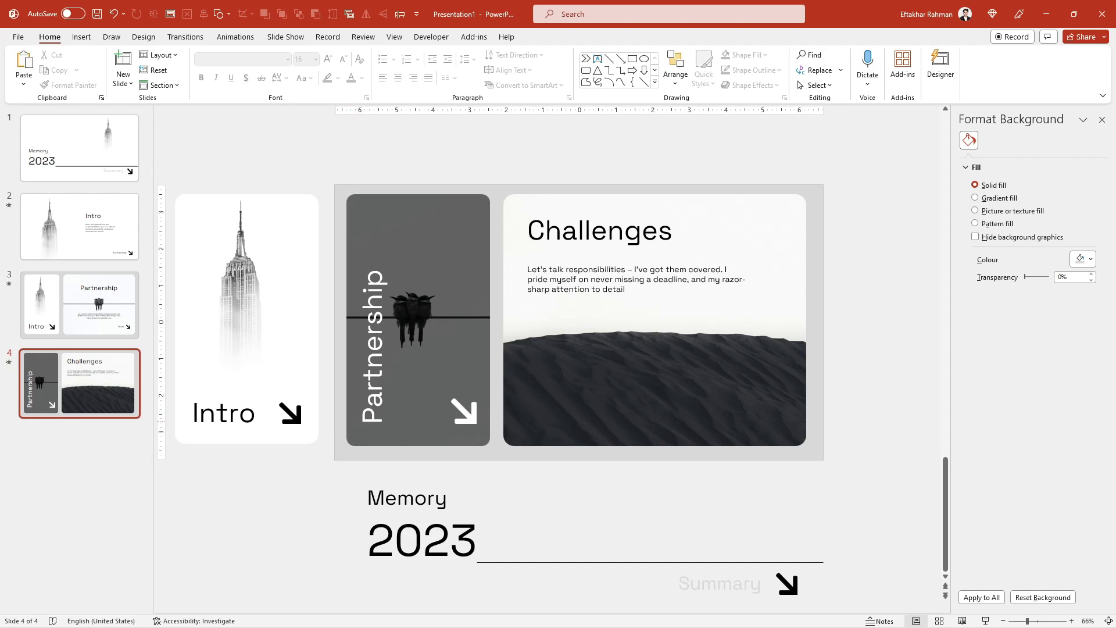
# - Copy slide 3's Team label and arrow onto slide 4 and make the label white
pyautogui.click(80, 305)
pyautogui.click(749, 414)
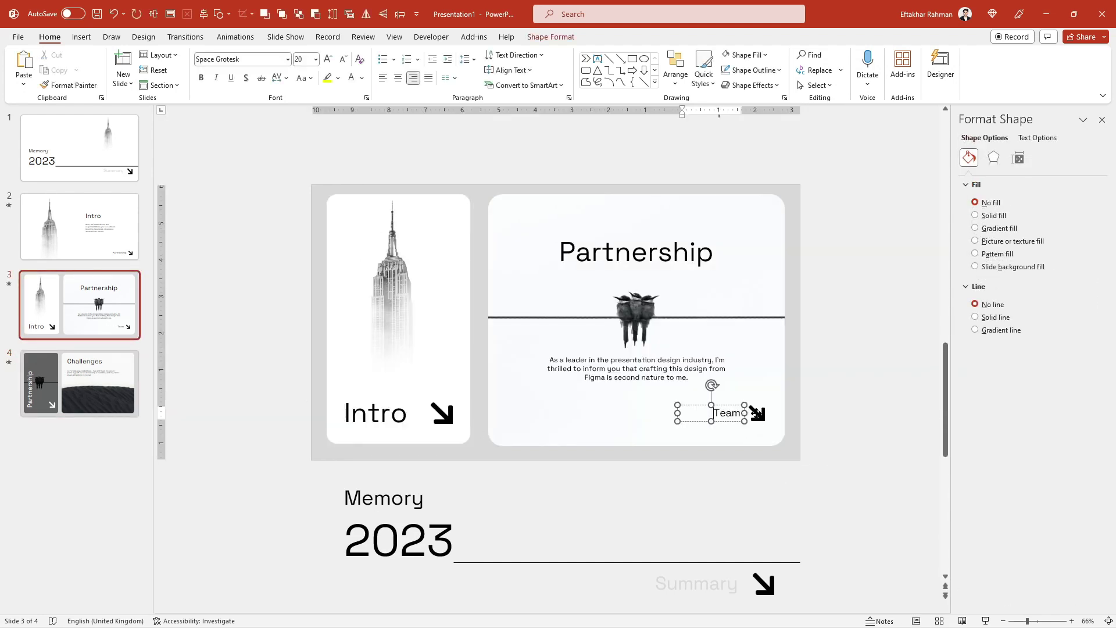
pyautogui.keyDown('shift'); pyautogui.click(758, 414); pyautogui.keyUp('shift')
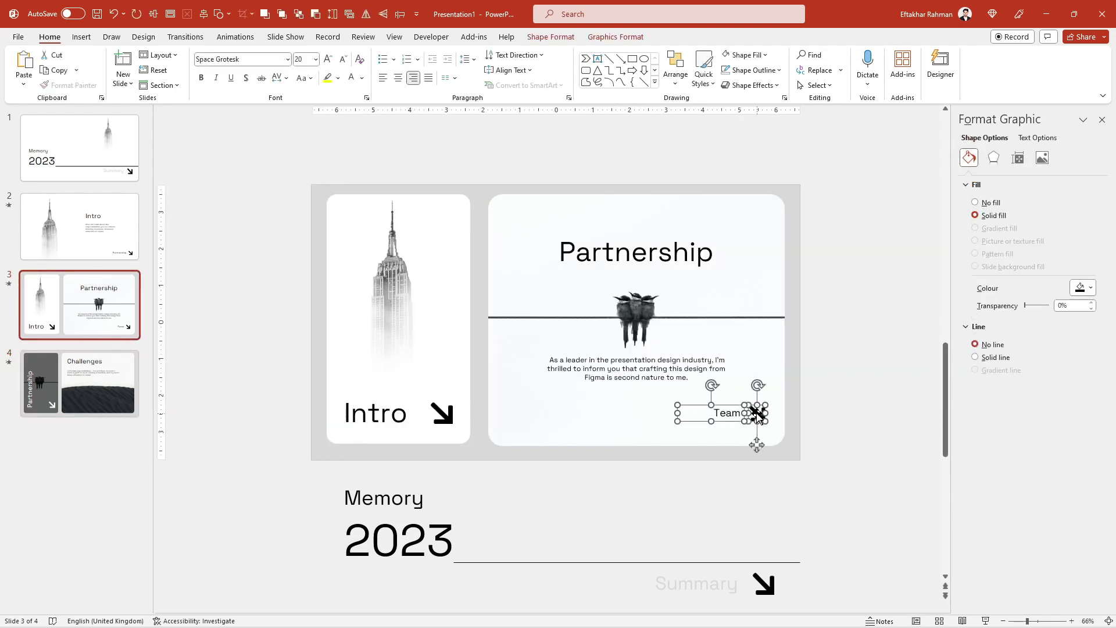
pyautogui.click(110, 384)
pyautogui.hotkey('ctrl', 'v')
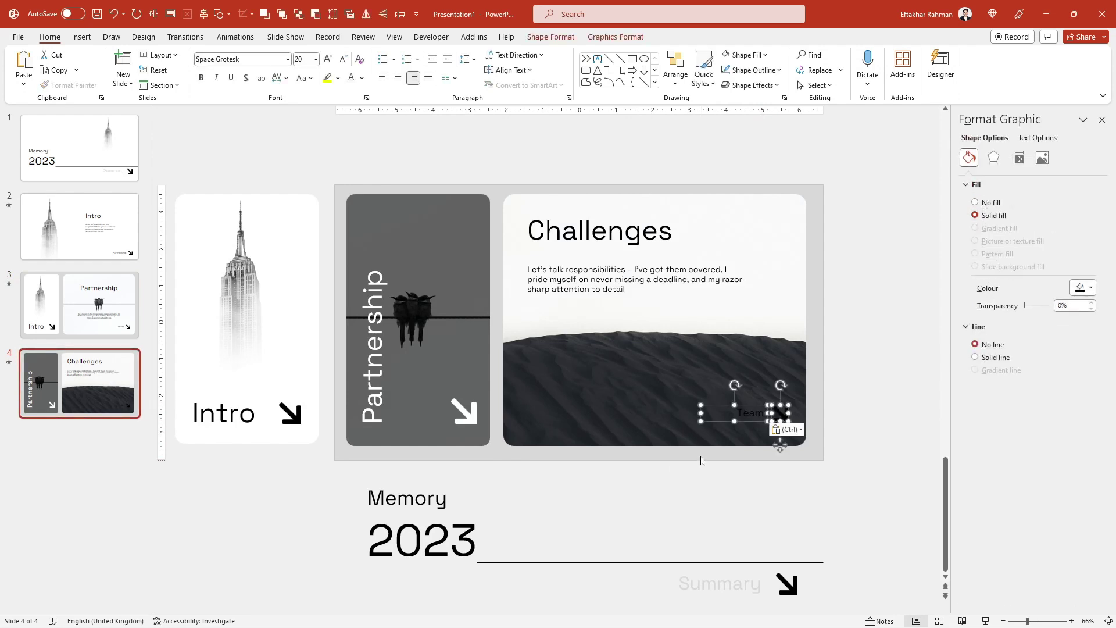
pyautogui.click(351, 78)
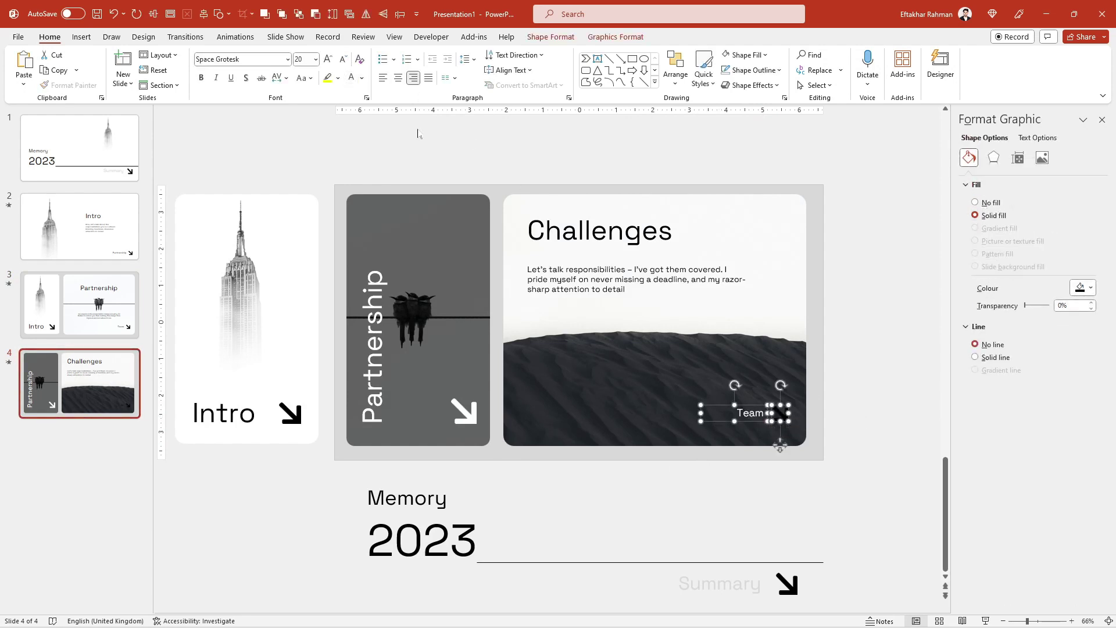
pyautogui.click(860, 411)
# - Rename the pasted Team label to 'Timeline'
pyautogui.moveTo(840, 461); pyautogui.dragTo(763, 361)
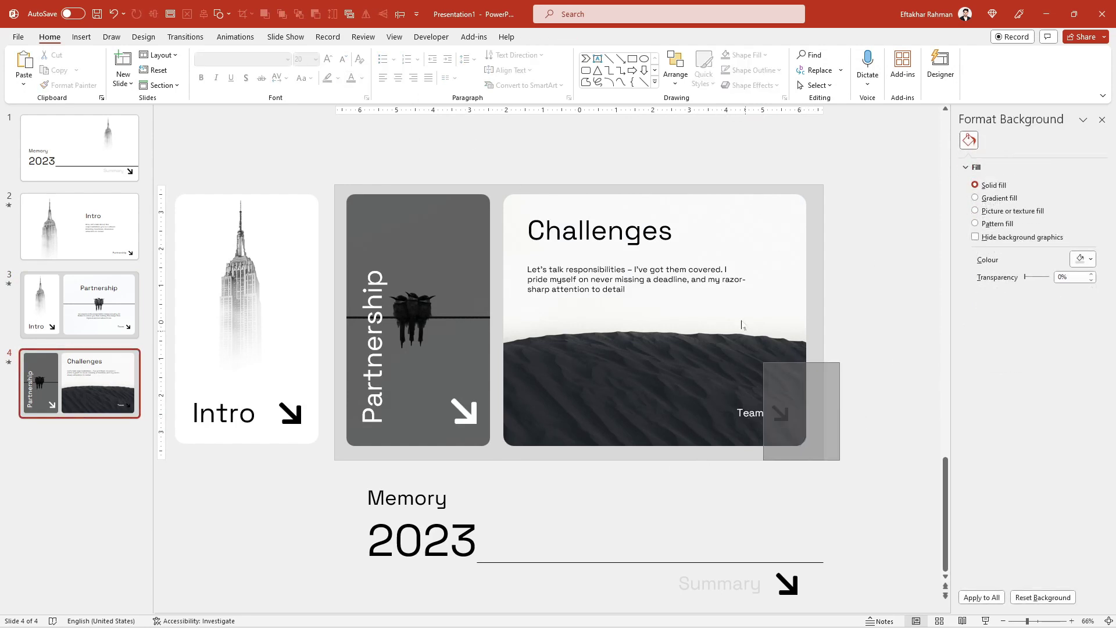
pyautogui.click(791, 447)
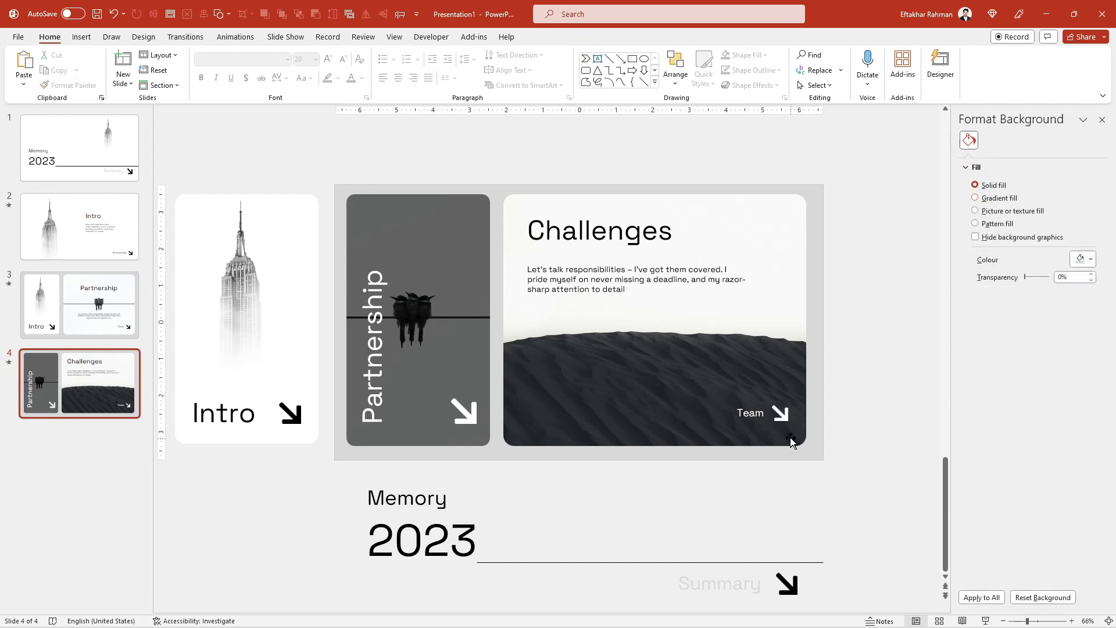
pyautogui.doubleClick(754, 414)
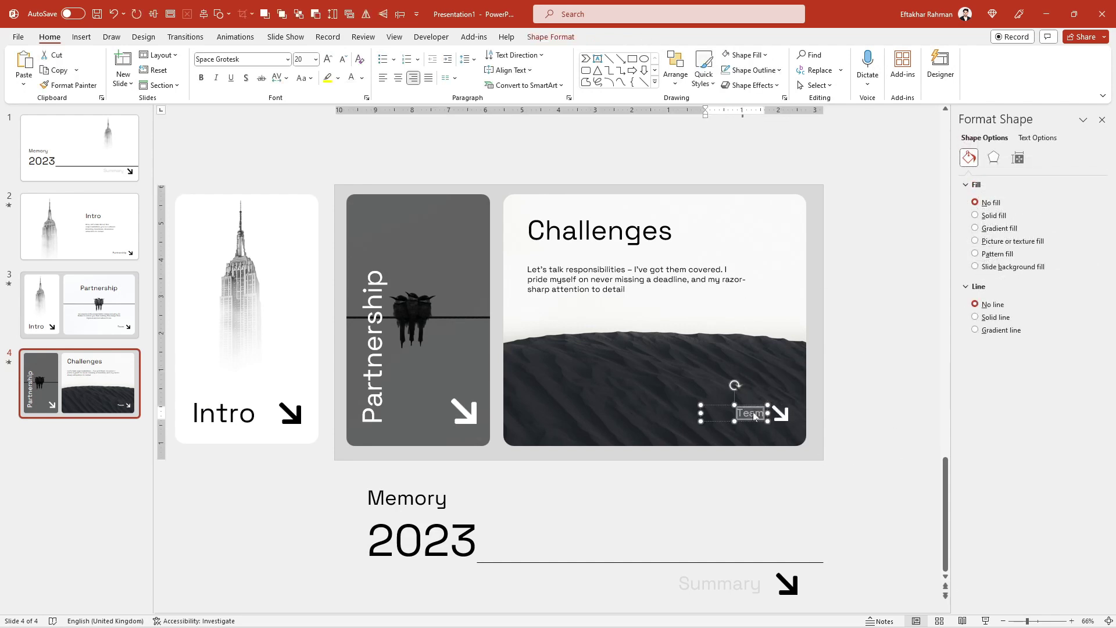
pyautogui.write('Timeline')
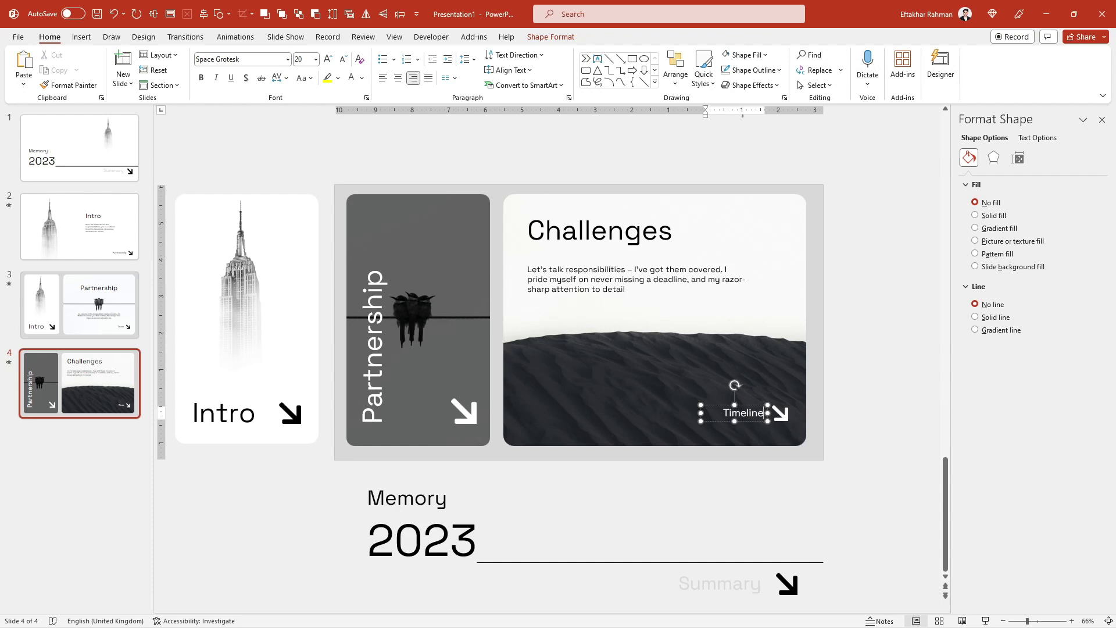
pyautogui.click(878, 413)
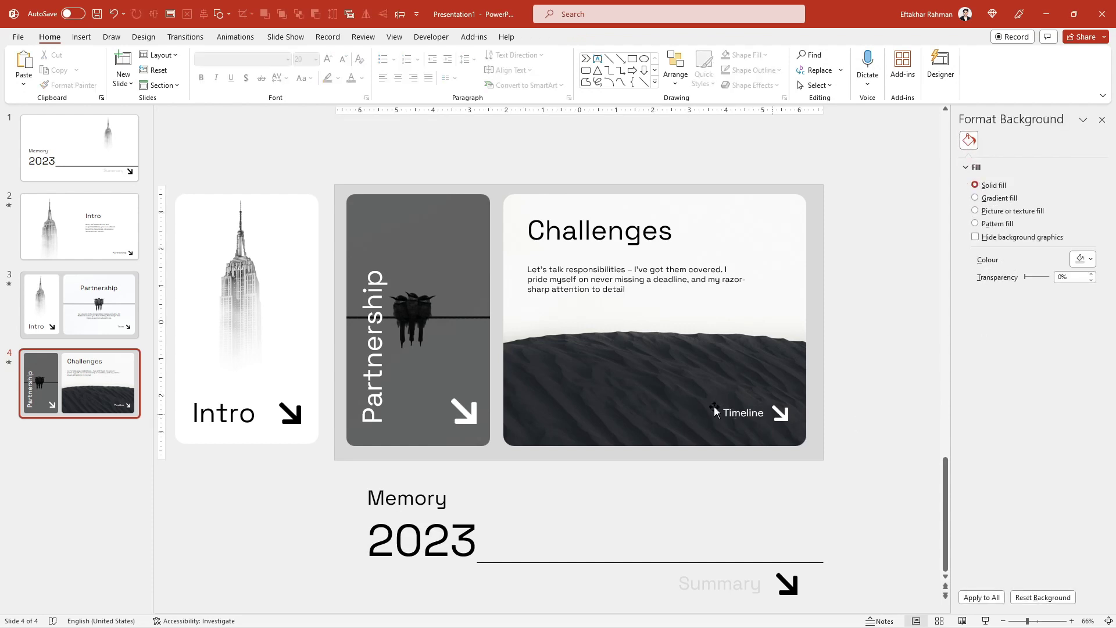
pyautogui.click(72, 386)
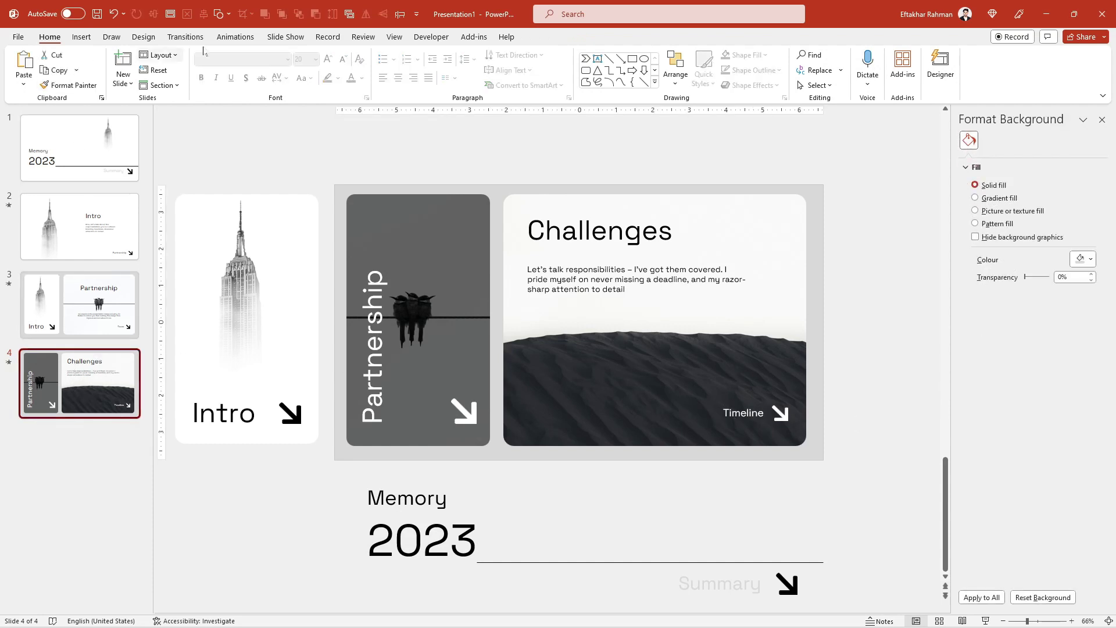
# - Preview the Morph into slide 4, then paste the dune picture onto slide 3 just past its right edge
pyautogui.click(186, 37)
pyautogui.click(25, 68)
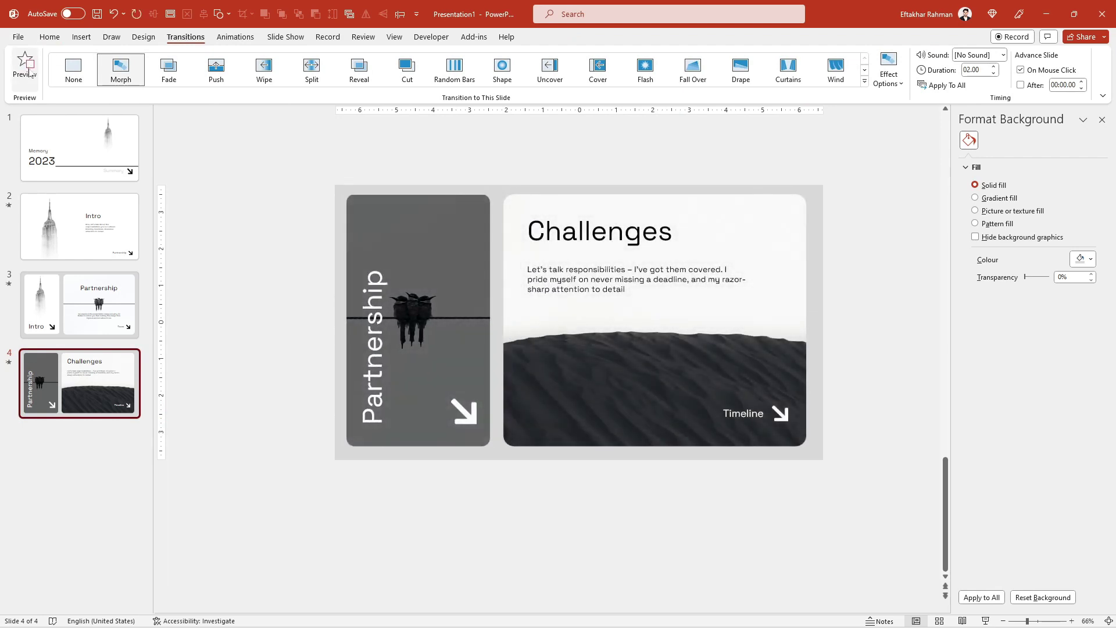
pyautogui.click(593, 357)
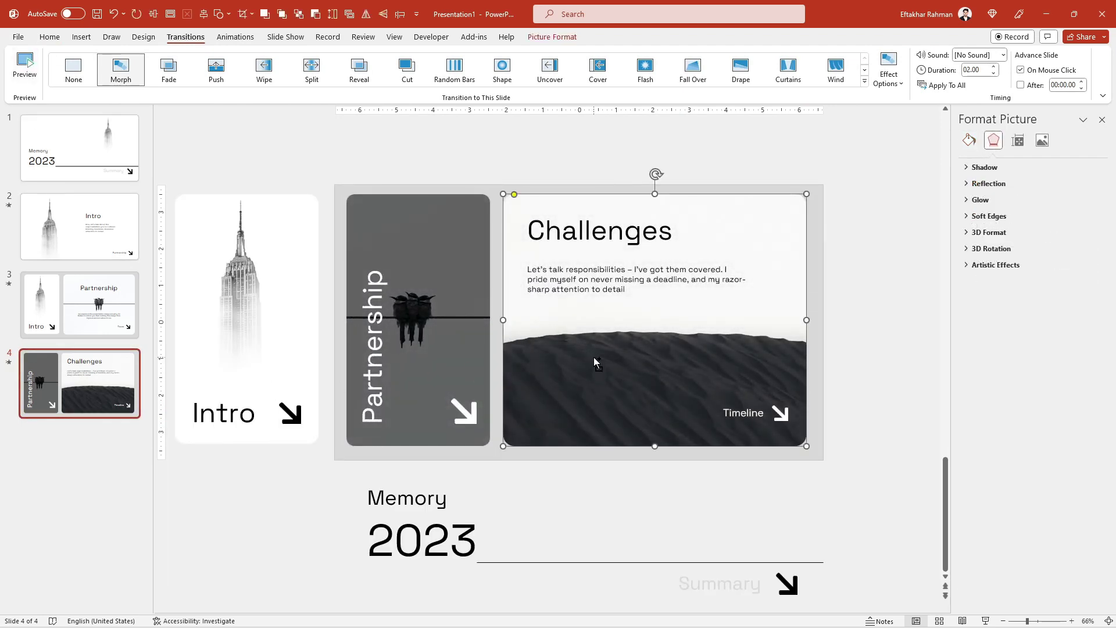
pyautogui.click(133, 331)
pyautogui.hotkey('ctrl', 'v')
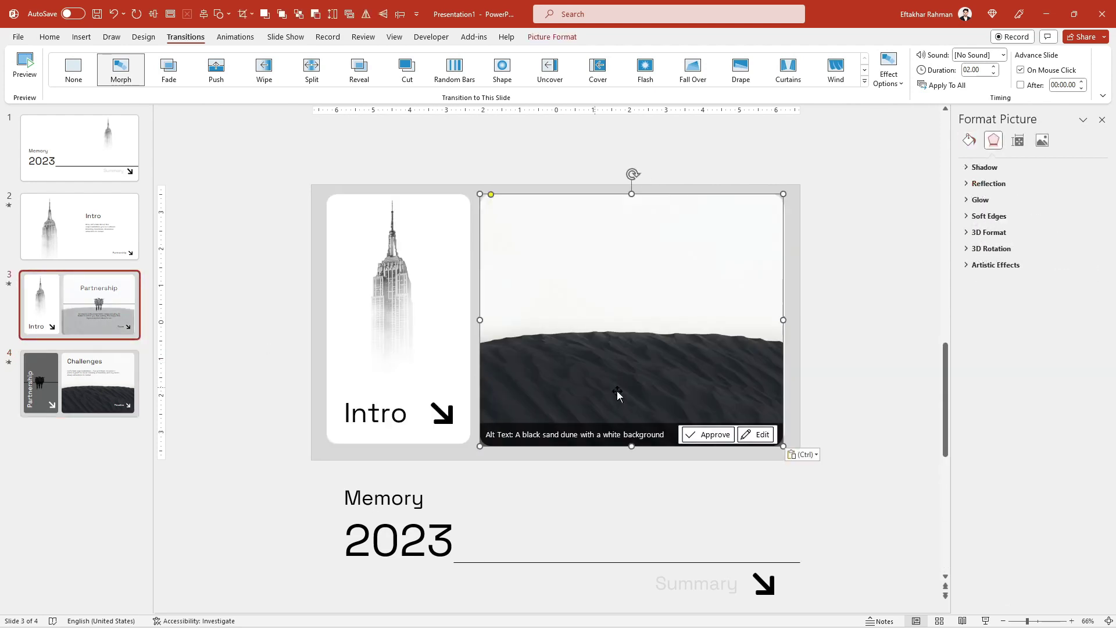
pyautogui.moveTo(618, 394); pyautogui.dragTo(843, 336)
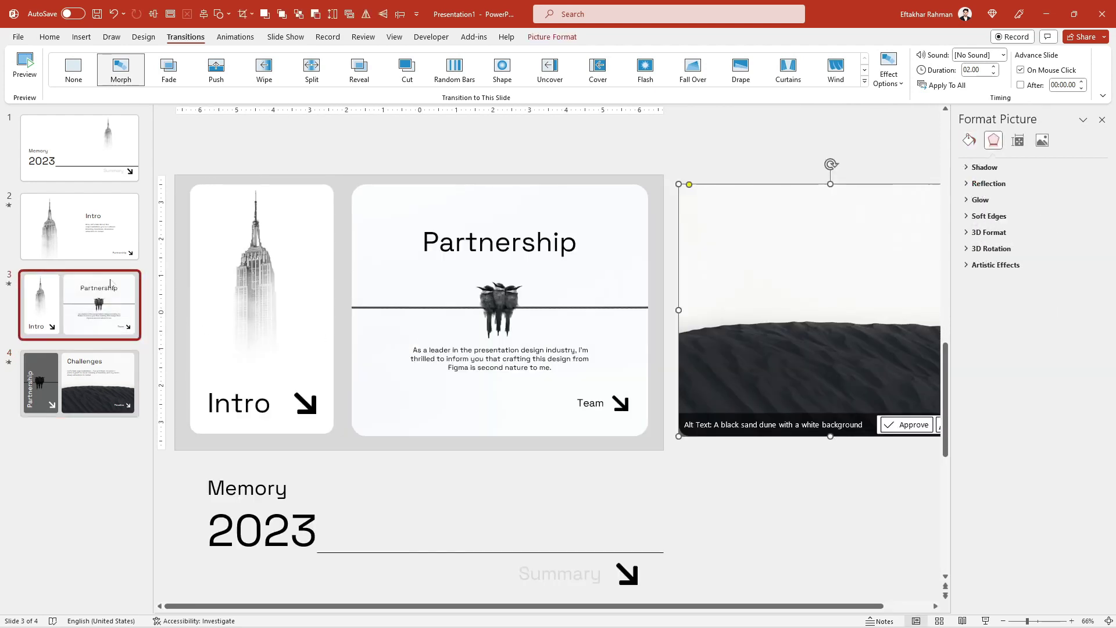
pyautogui.press('Escape')
# - Check slide 2, then preview the Morph transition into slide 3
pyautogui.click(99, 255)
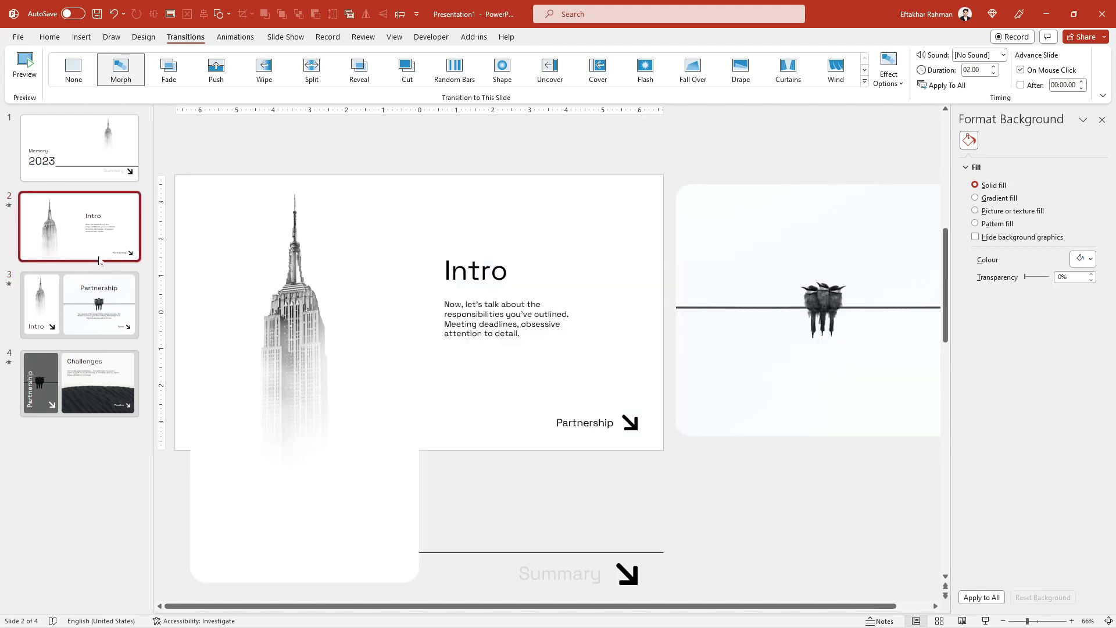
pyautogui.click(88, 305)
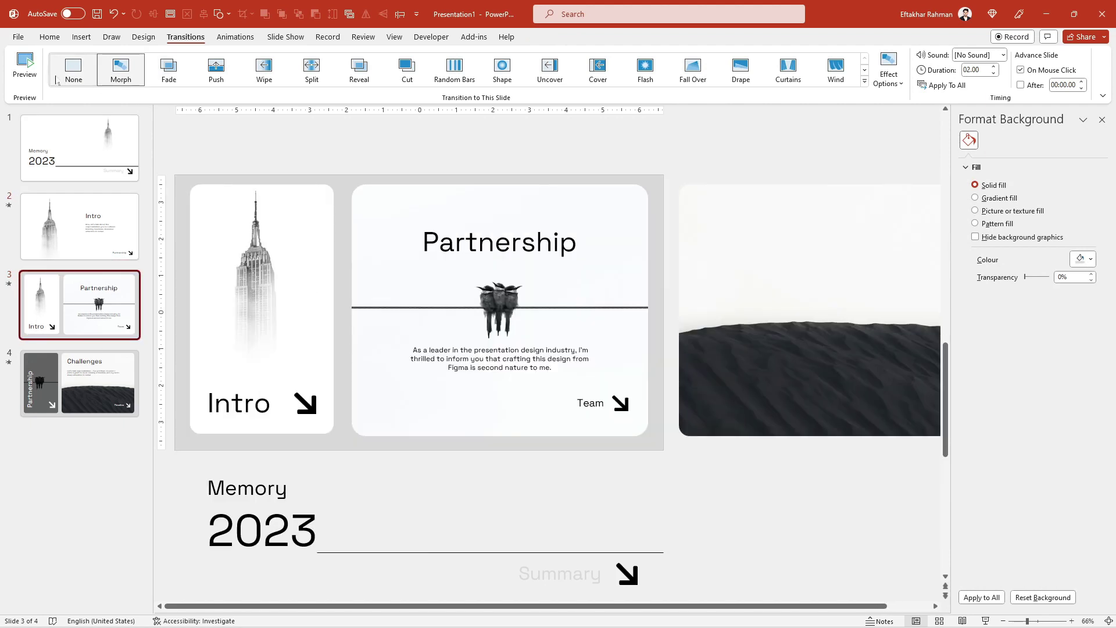
pyautogui.click(32, 73)
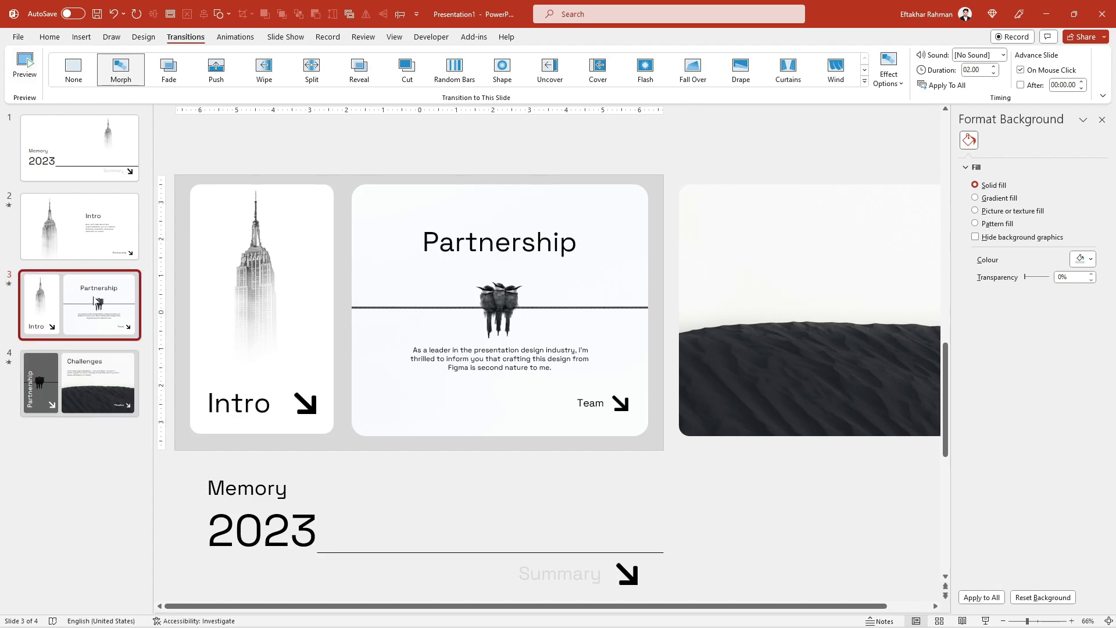
# - Crop slide 2's off-slide bird picture to a narrow strip and preview the Morph into slide 3
pyautogui.click(79, 227)
pyautogui.rightClick(810, 295)
pyautogui.click(846, 260)
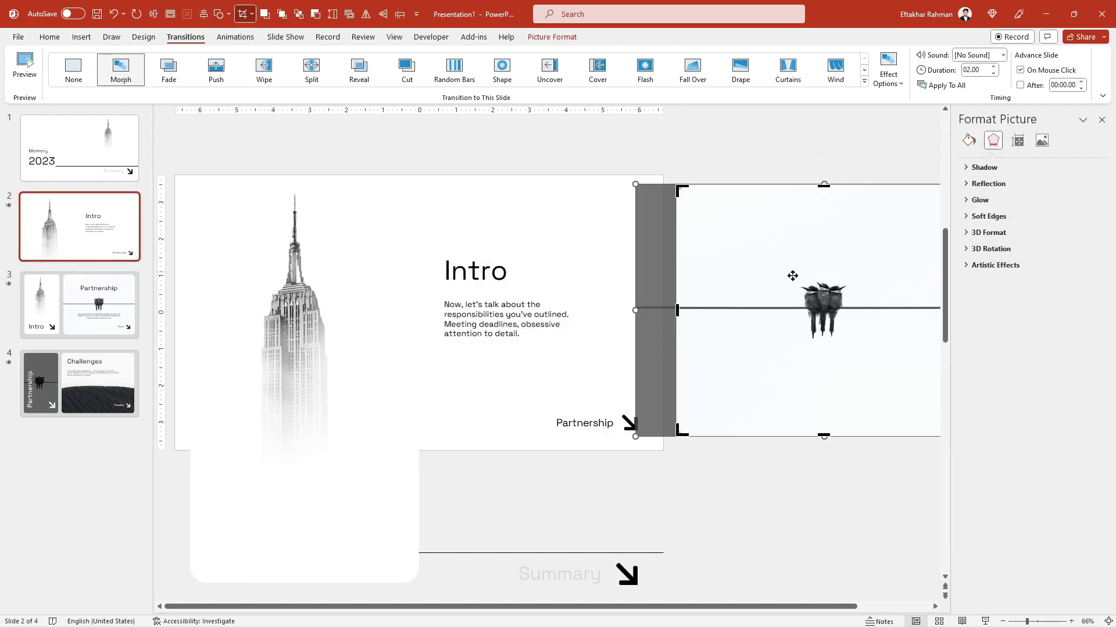
pyautogui.moveTo(676, 309); pyautogui.dragTo(797, 315)
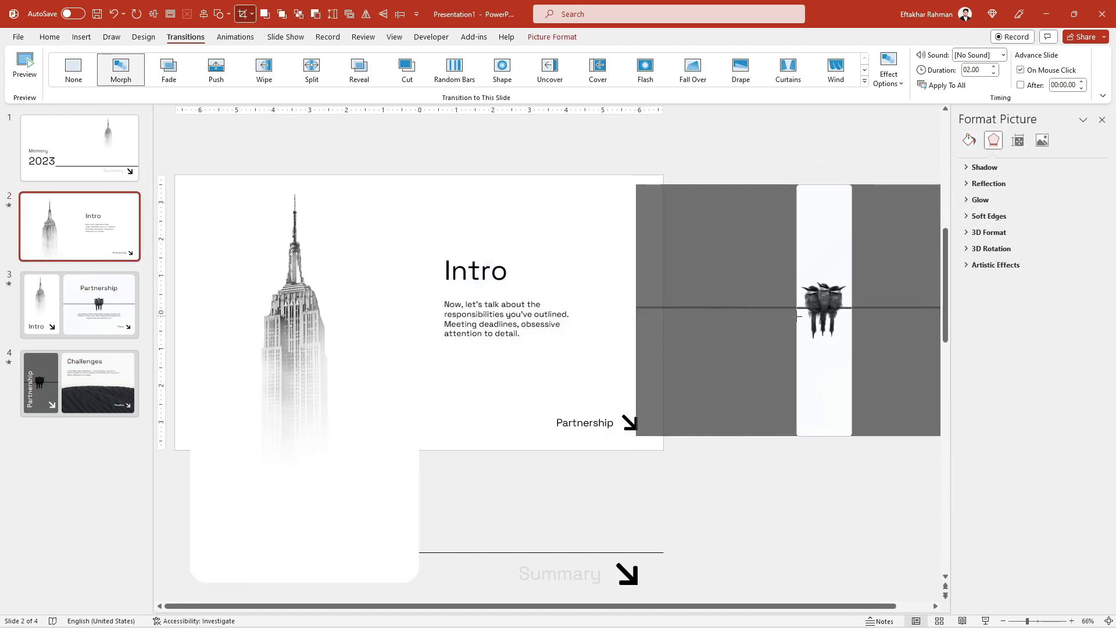
pyautogui.click(807, 498)
pyautogui.click(3, 294)
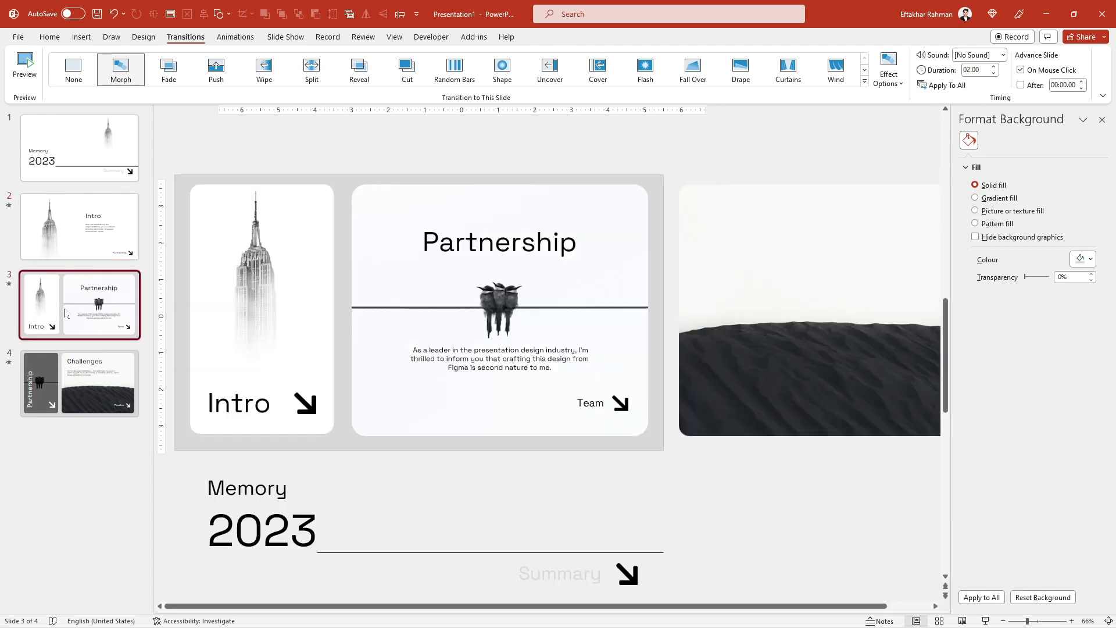
pyautogui.click(29, 76)
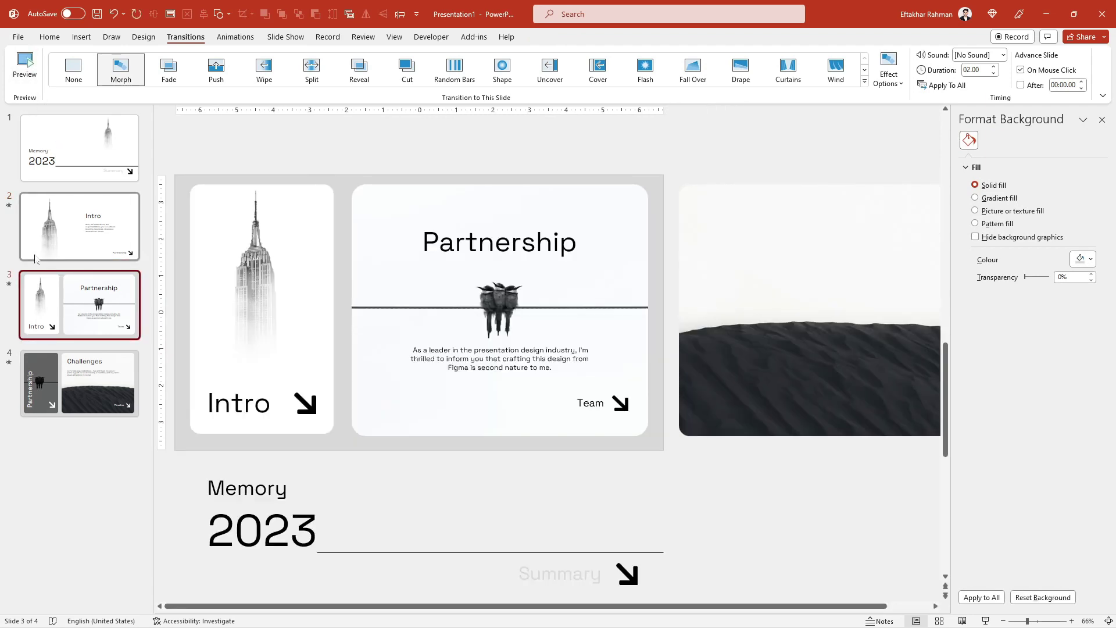
# - Crop slide 3's off-slide dune picture to a tall narrow strip and preview the Morph into slide 4
pyautogui.click(80, 383)
pyautogui.scroll(2, 179, 360)
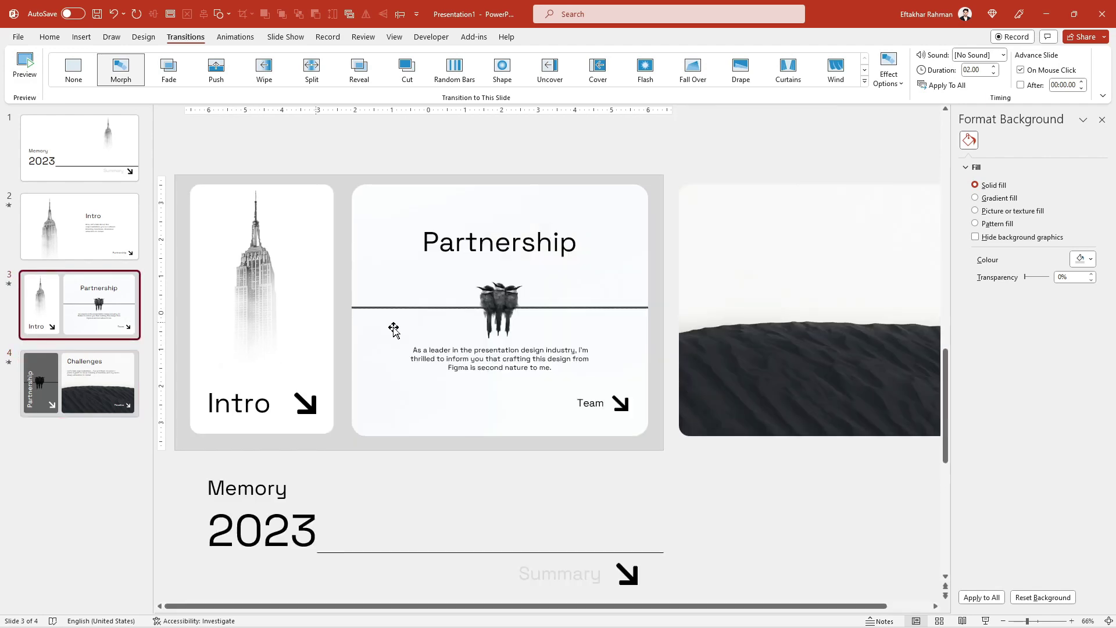
pyautogui.click(880, 342)
pyautogui.rightClick(828, 334)
pyautogui.click(863, 316)
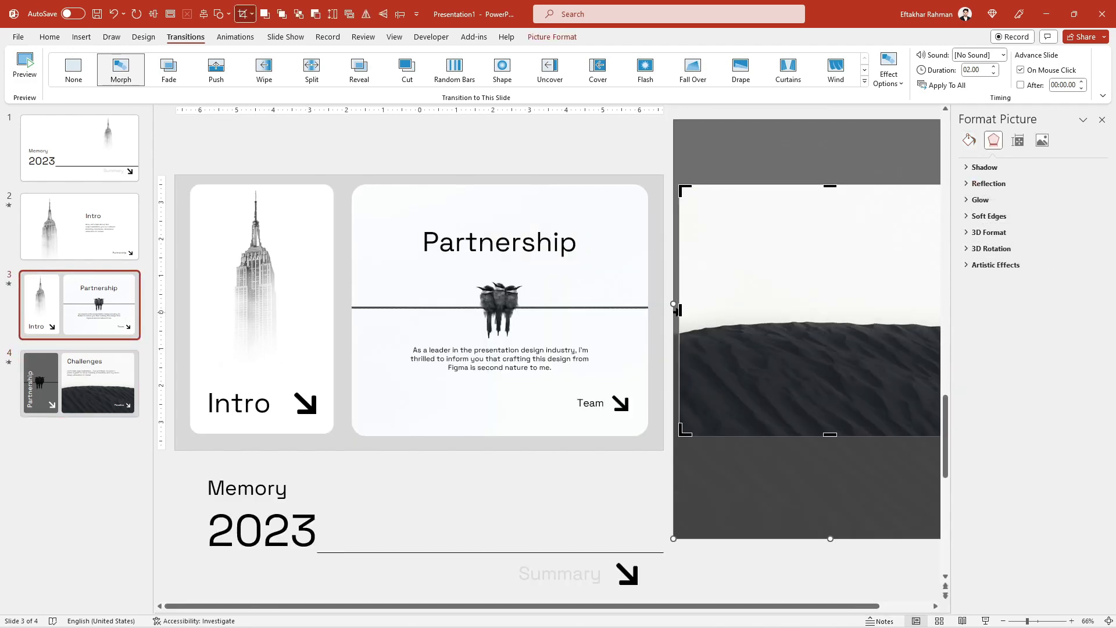
pyautogui.moveTo(677, 310); pyautogui.dragTo(792, 310)
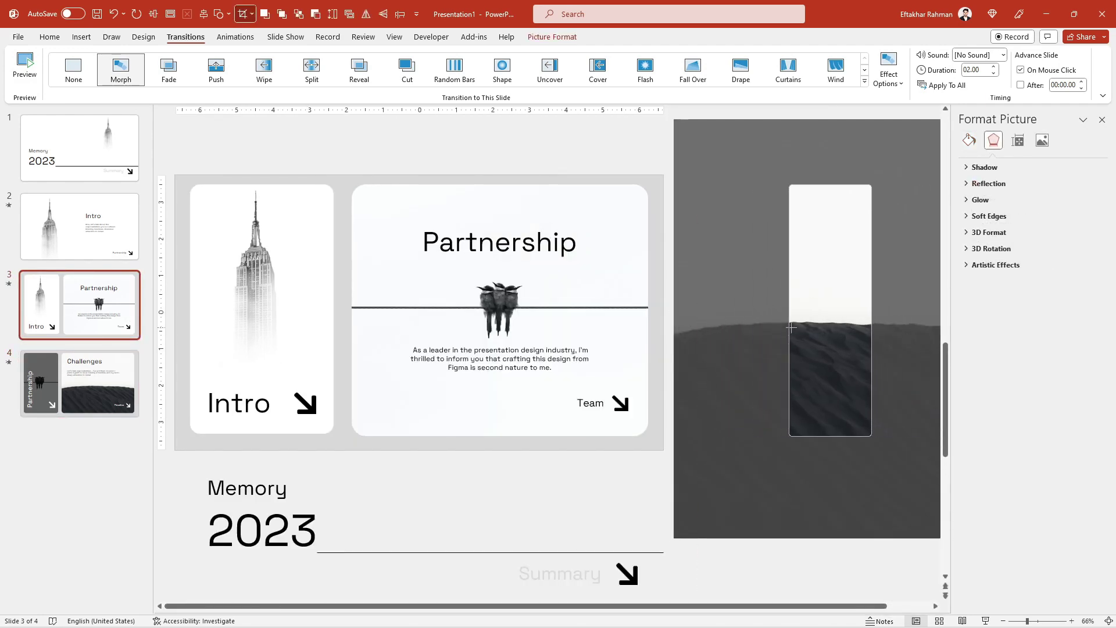
pyautogui.click(580, 472)
pyautogui.click(80, 383)
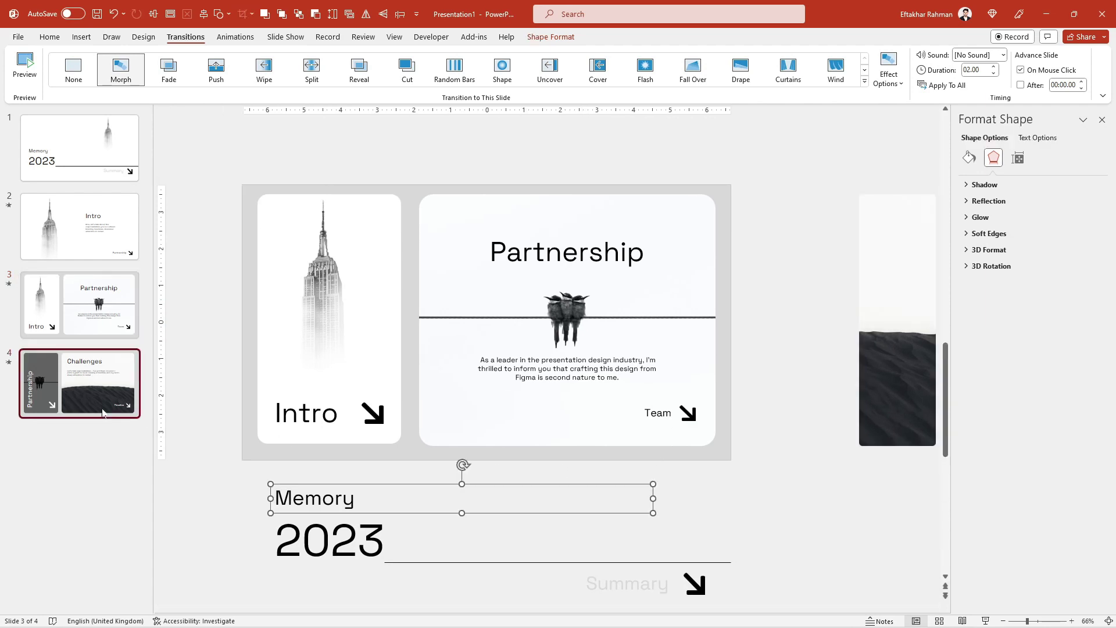
pyautogui.click(28, 67)
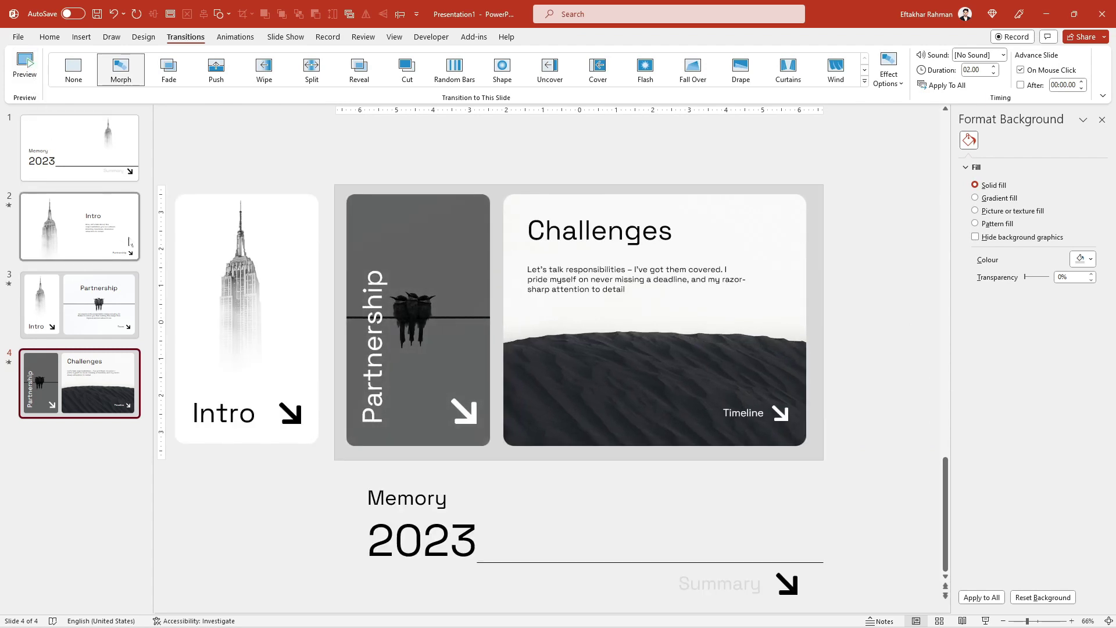
pyautogui.click(89, 317)
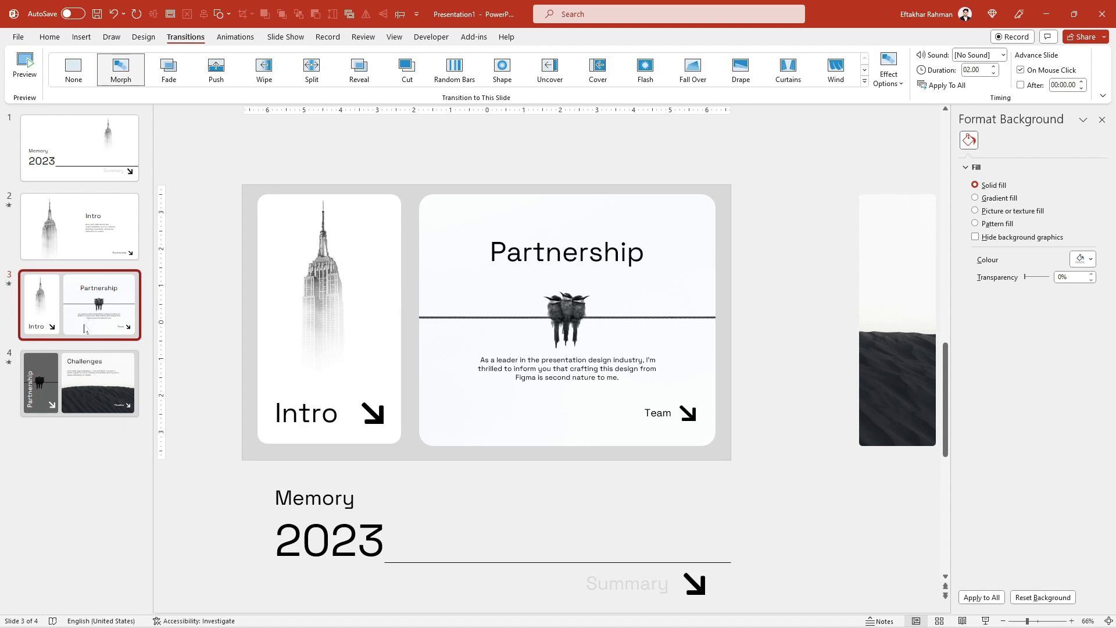
pyautogui.click(80, 383)
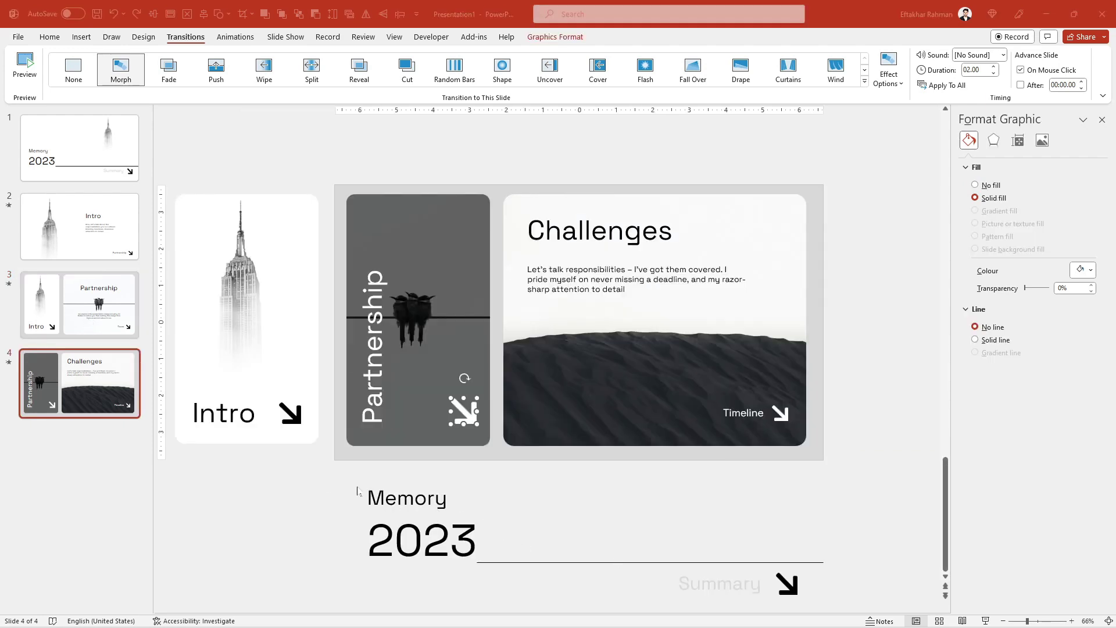
# - Give the Partnership panel's white arrow a mouse-click Action hyperlinking to Previous Slide
pyautogui.click(241, 489)
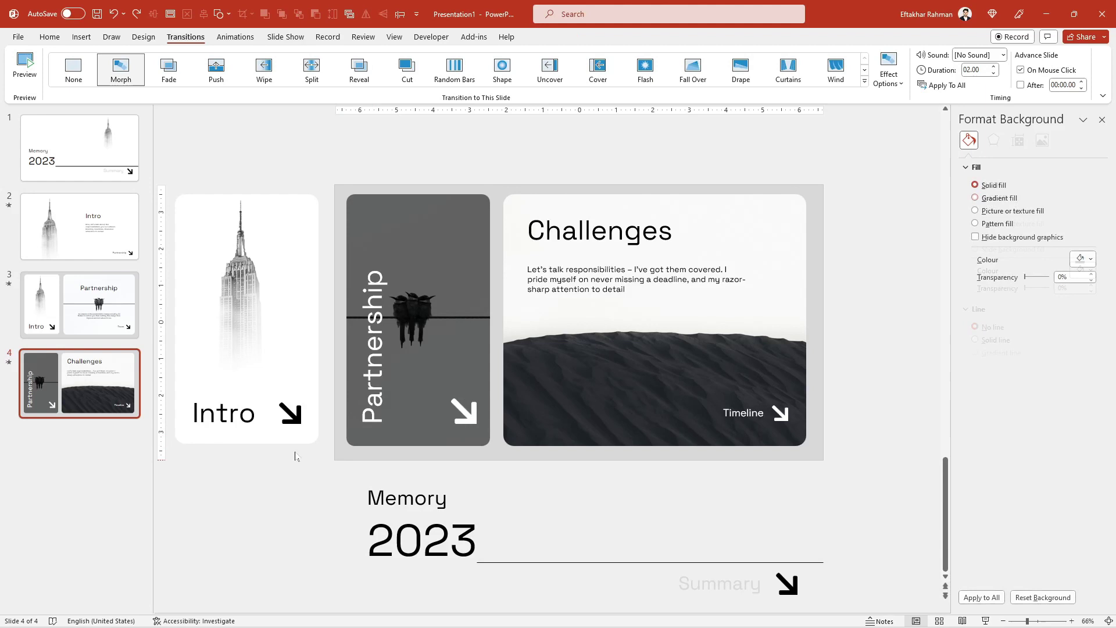
pyautogui.click(465, 413)
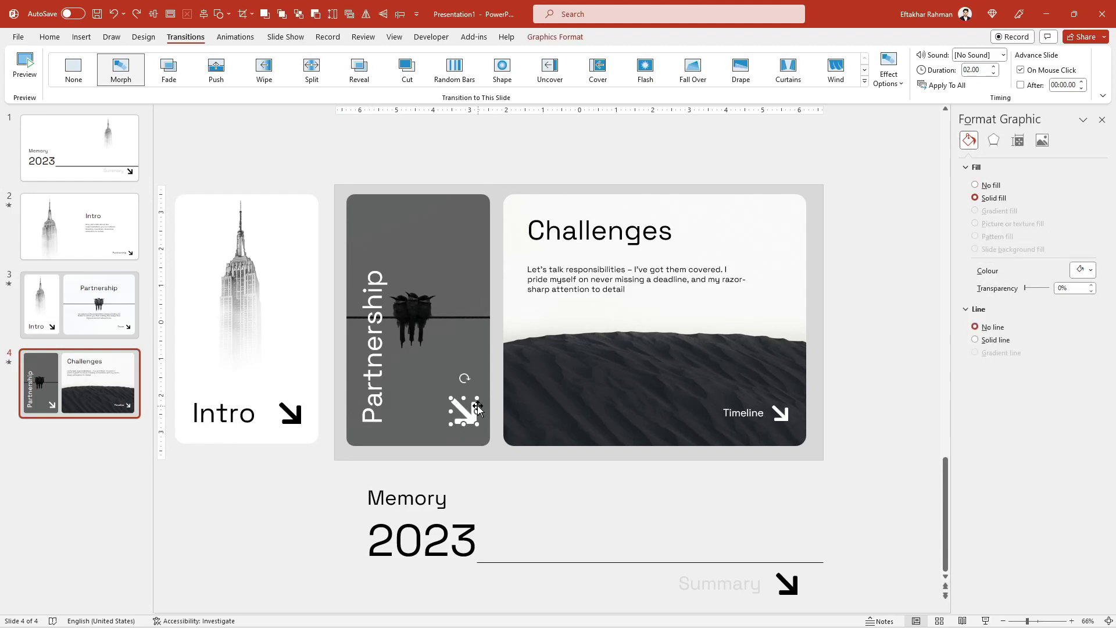
pyautogui.click(243, 40)
pyautogui.click(48, 38)
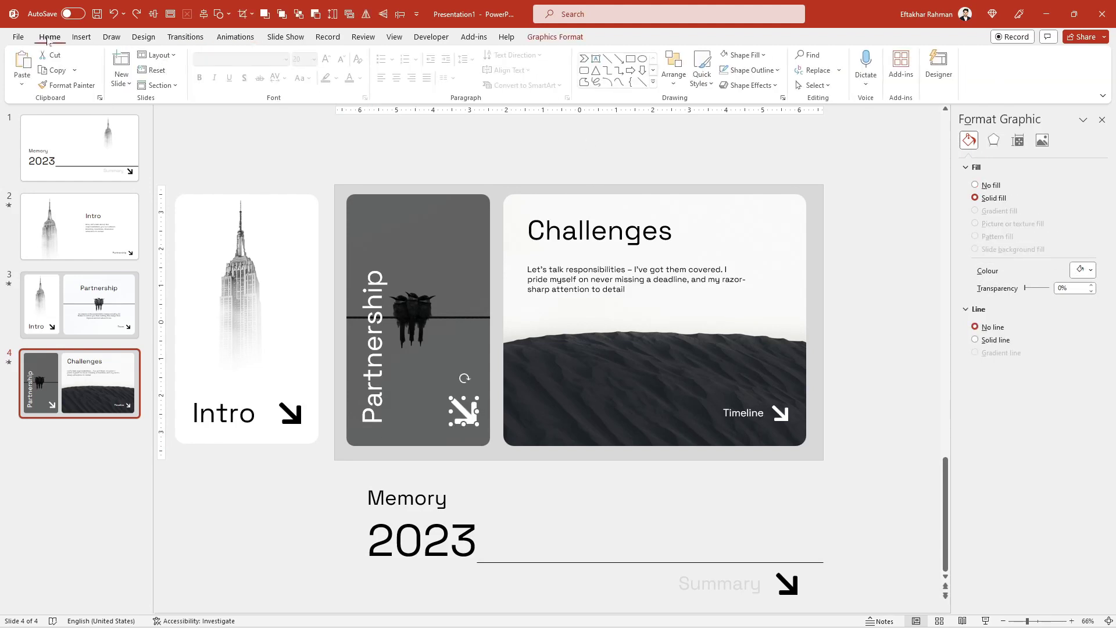
pyautogui.click(75, 40)
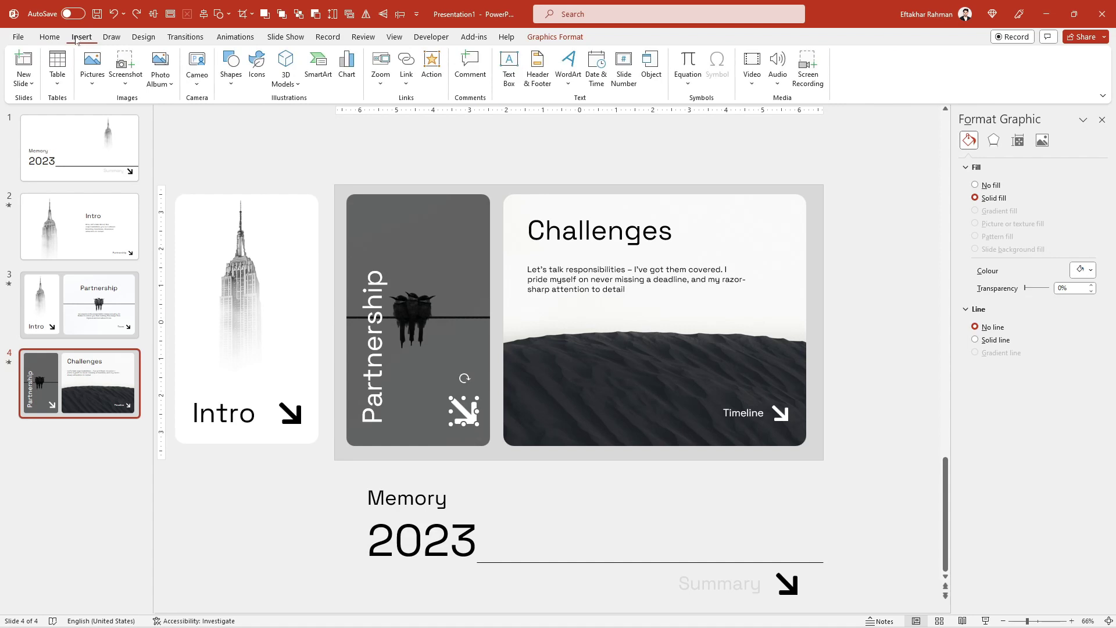
pyautogui.click(406, 67)
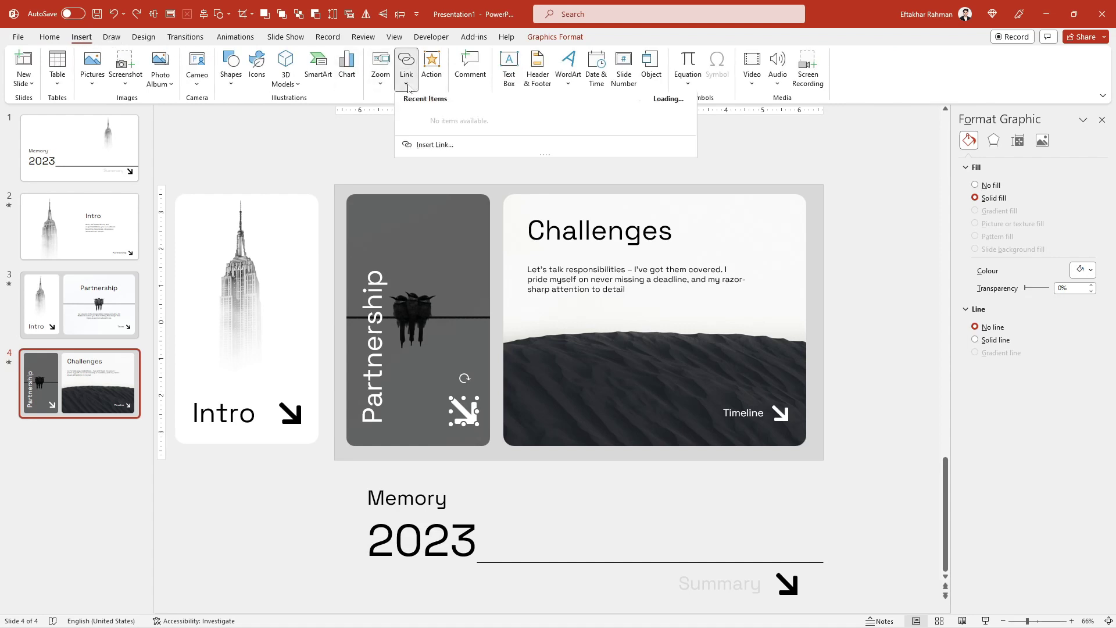
pyautogui.click(432, 73)
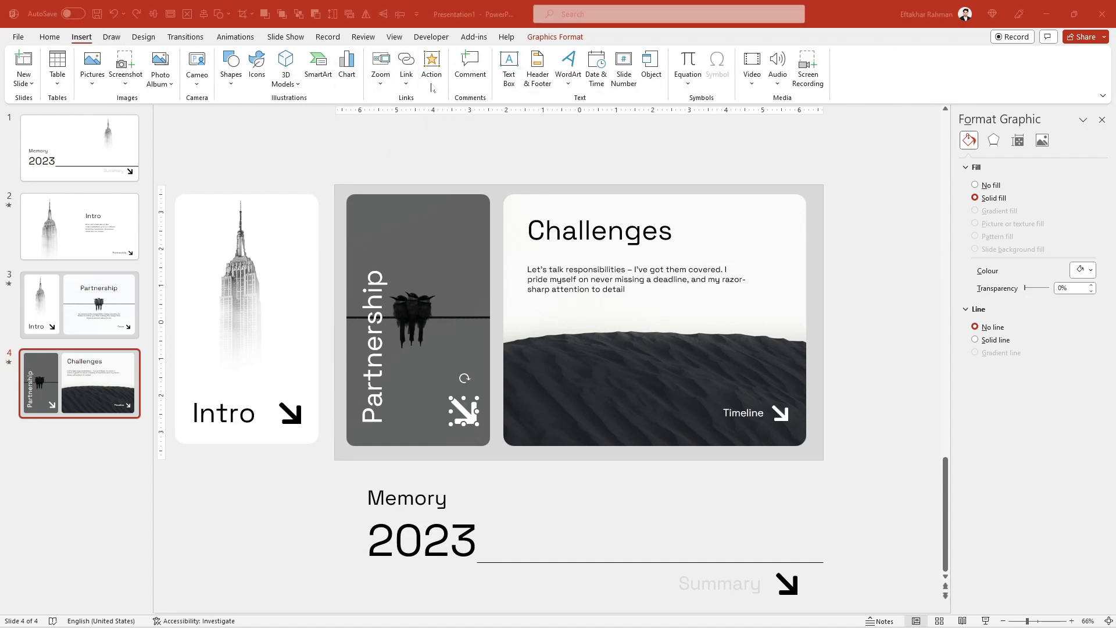
pyautogui.click(505, 273)
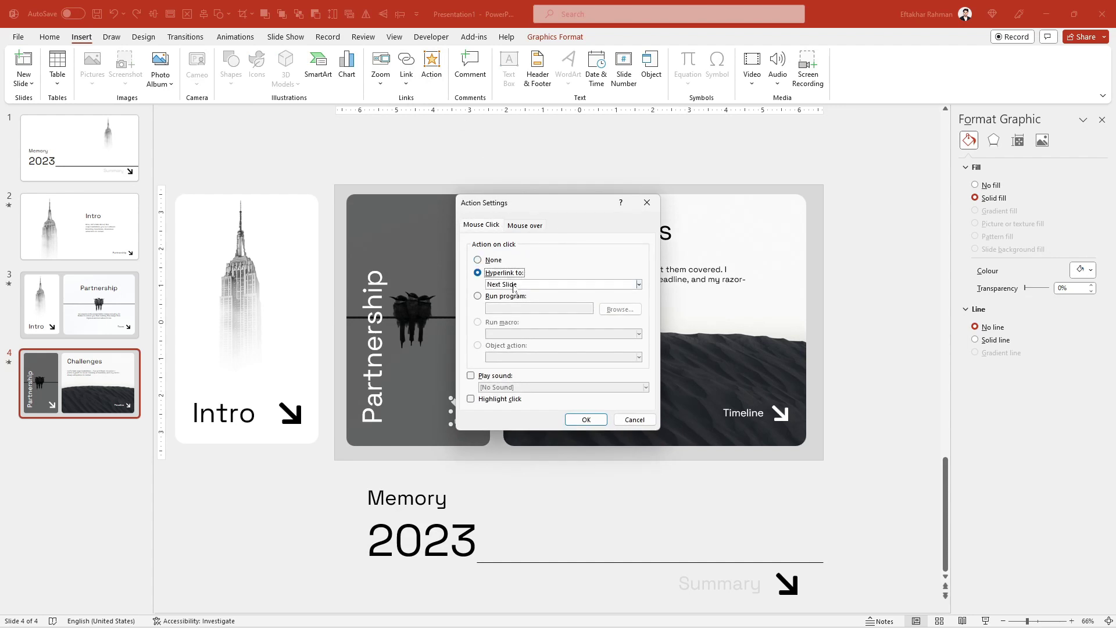
pyautogui.click(514, 285)
pyautogui.click(512, 307)
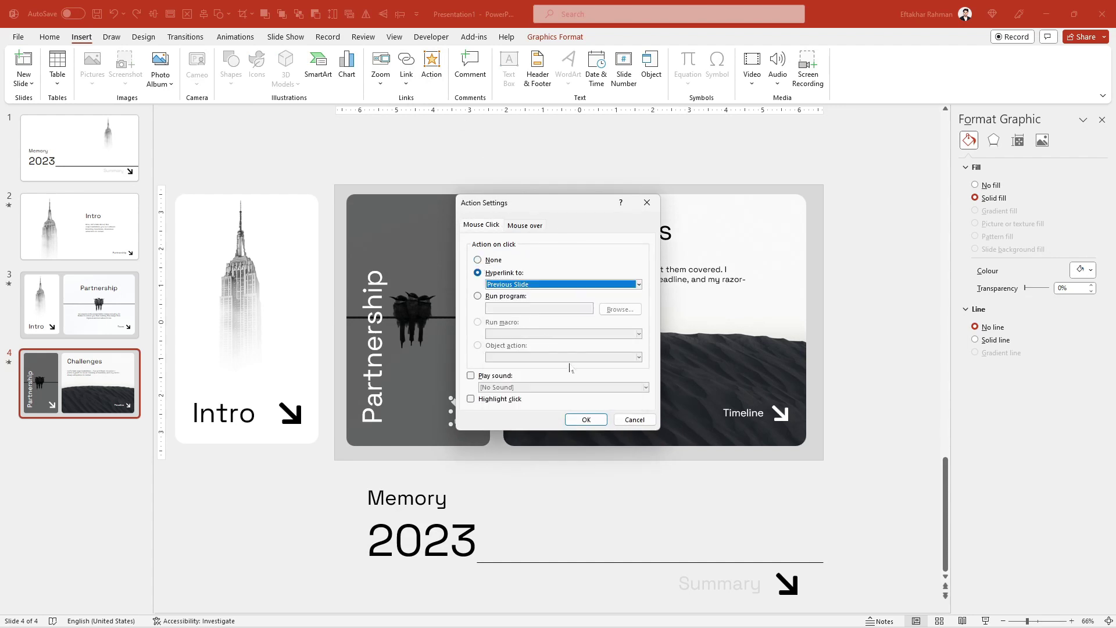
pyautogui.click(587, 419)
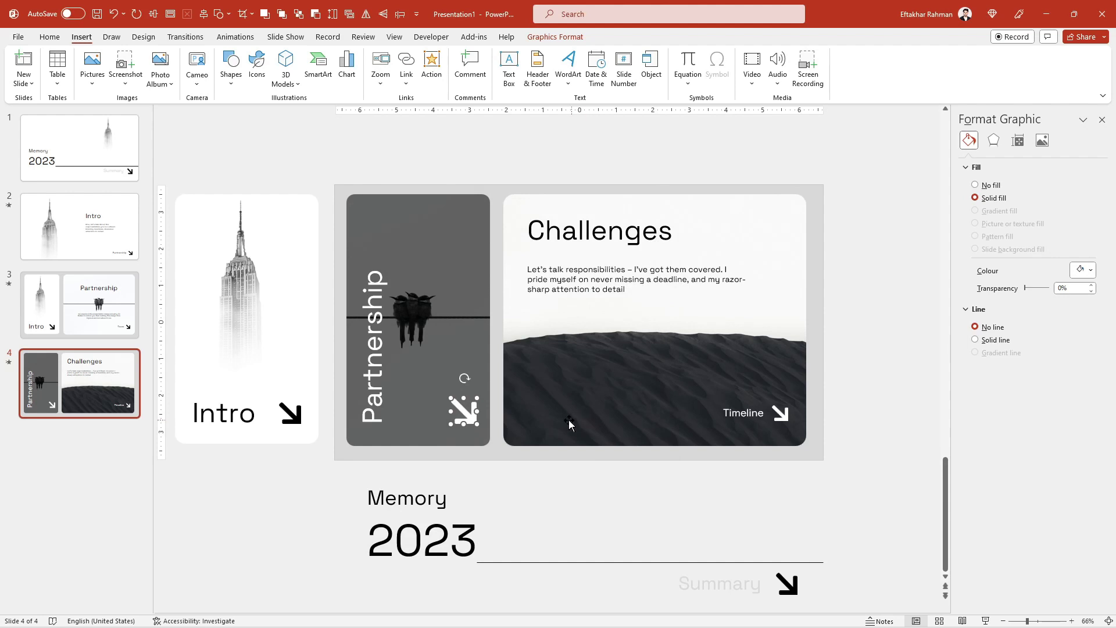
# - Hyperlink the Intro arrow on slide 3 to Previous Slide via Action Settings
pyautogui.click(96, 326)
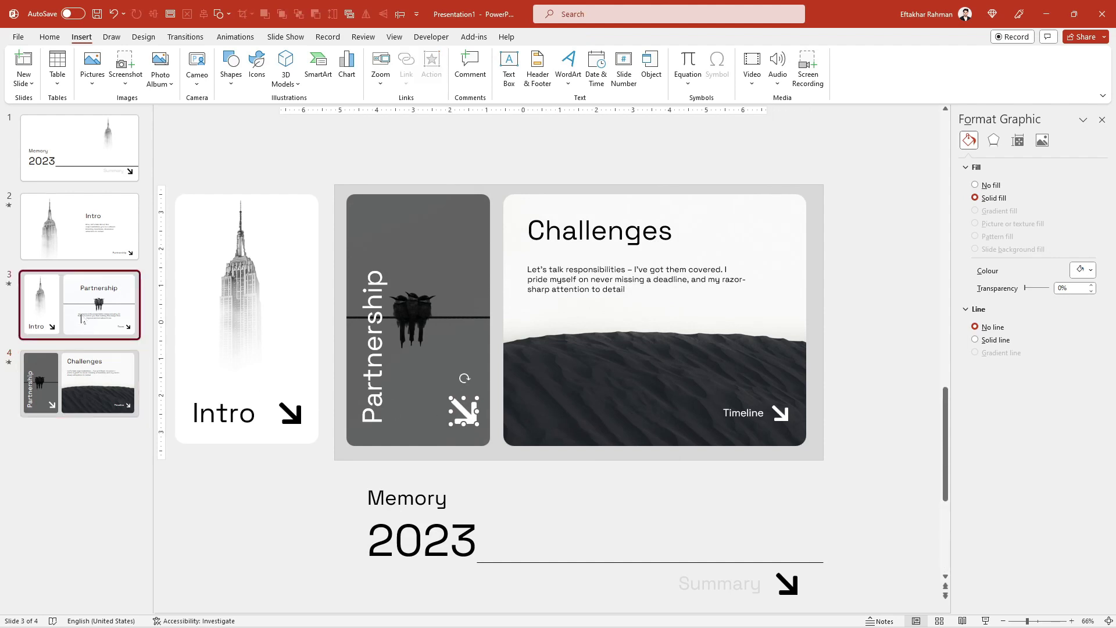
pyautogui.click(375, 415)
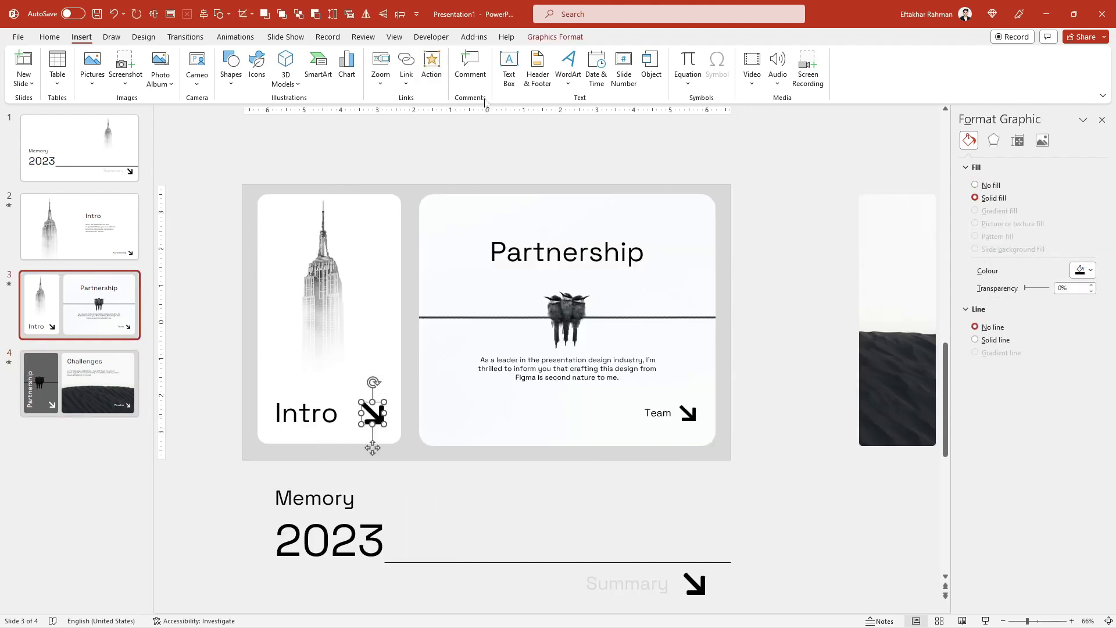
pyautogui.click(435, 82)
pyautogui.click(478, 273)
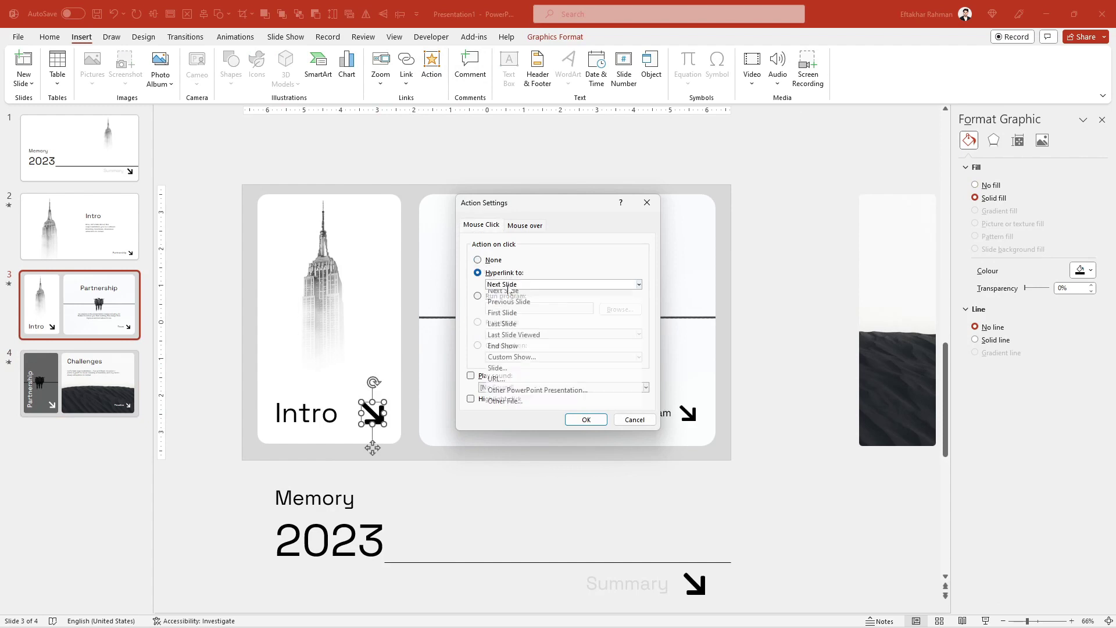
pyautogui.click(509, 284)
pyautogui.click(511, 307)
pyautogui.click(584, 419)
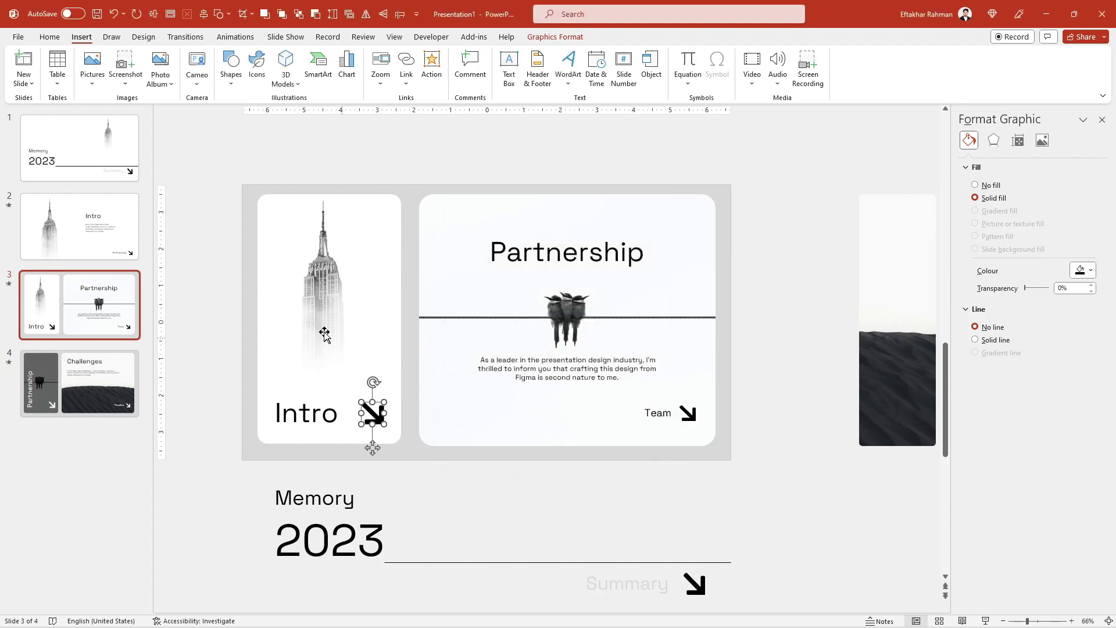
# - Link the Partnership arrow on slide 2 and the Summary arrow on slide 1 to Next Slide
pyautogui.click(73, 233)
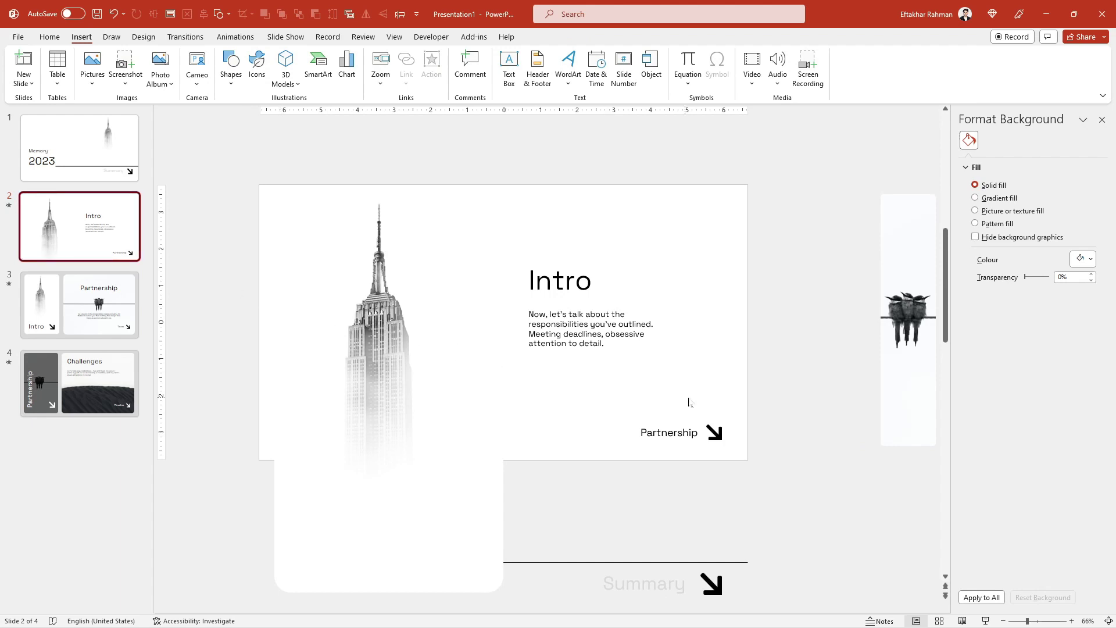
pyautogui.click(721, 433)
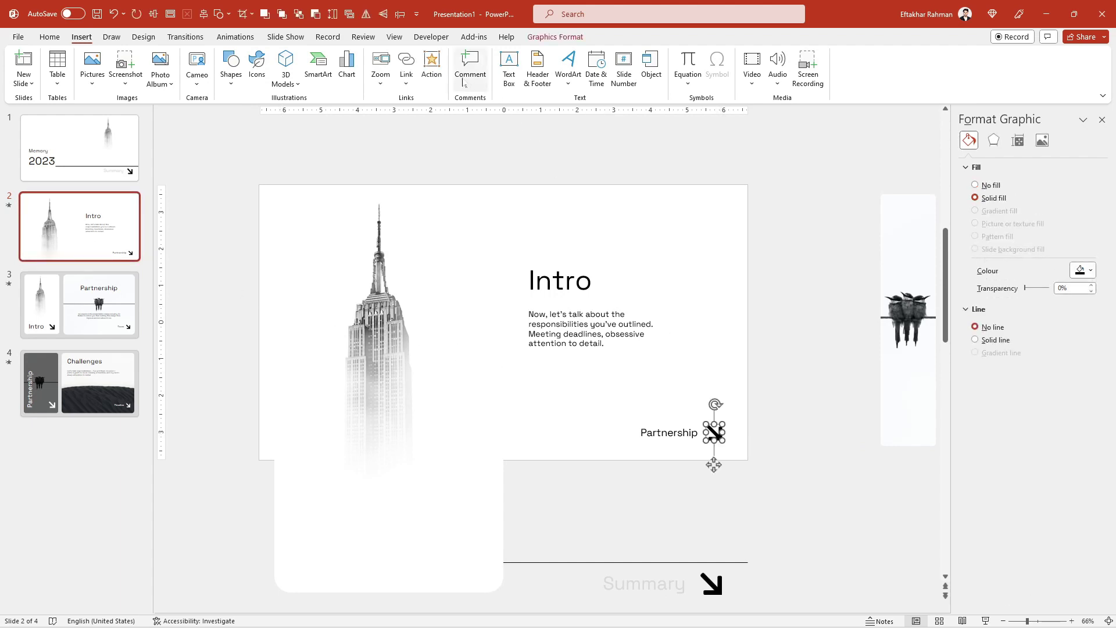
pyautogui.click(432, 67)
pyautogui.click(503, 274)
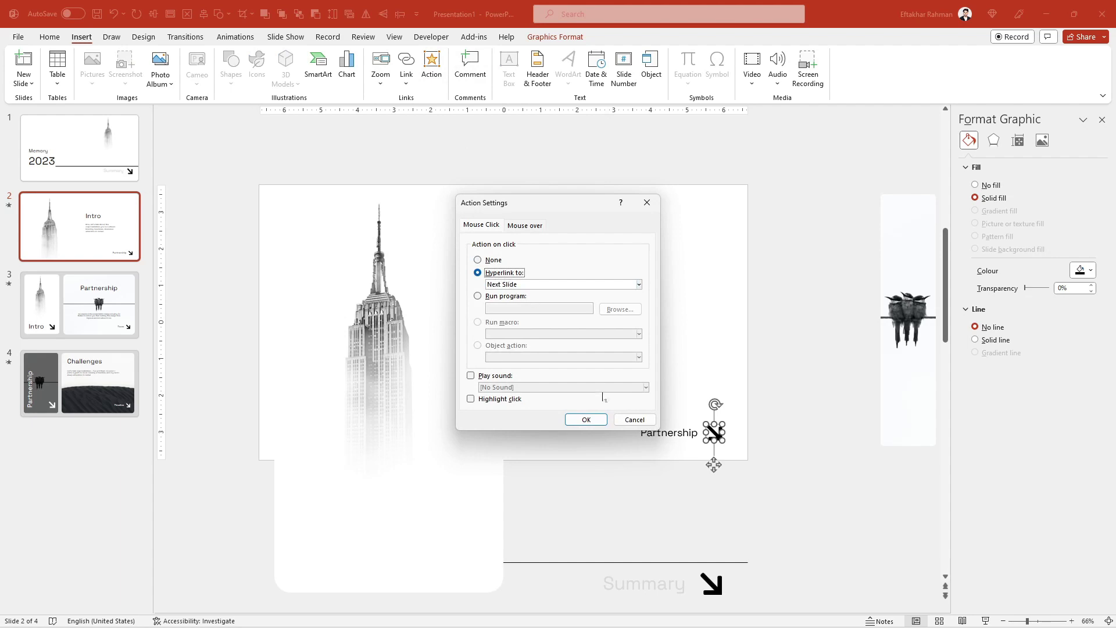
pyautogui.click(583, 419)
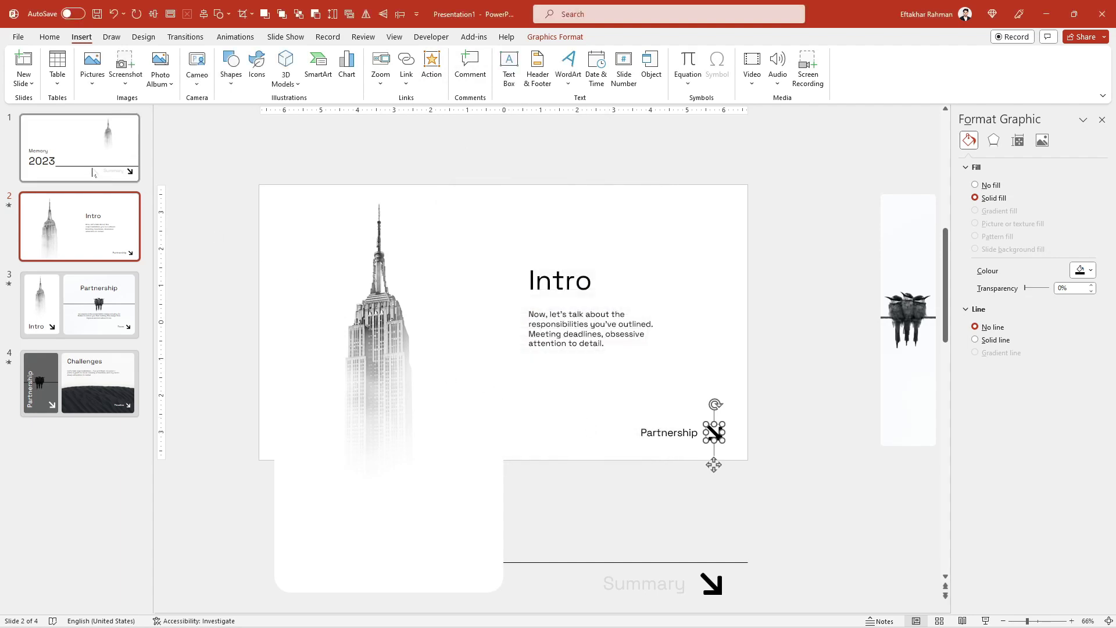
pyautogui.press('pageup')
pyautogui.click(772, 473)
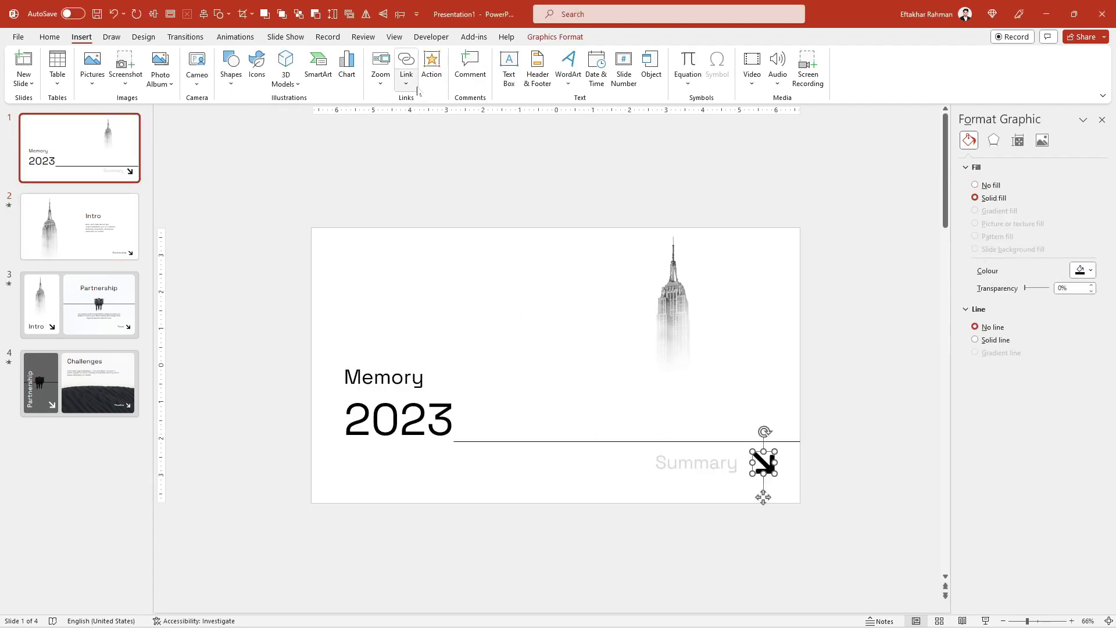
pyautogui.click(431, 65)
pyautogui.click(497, 272)
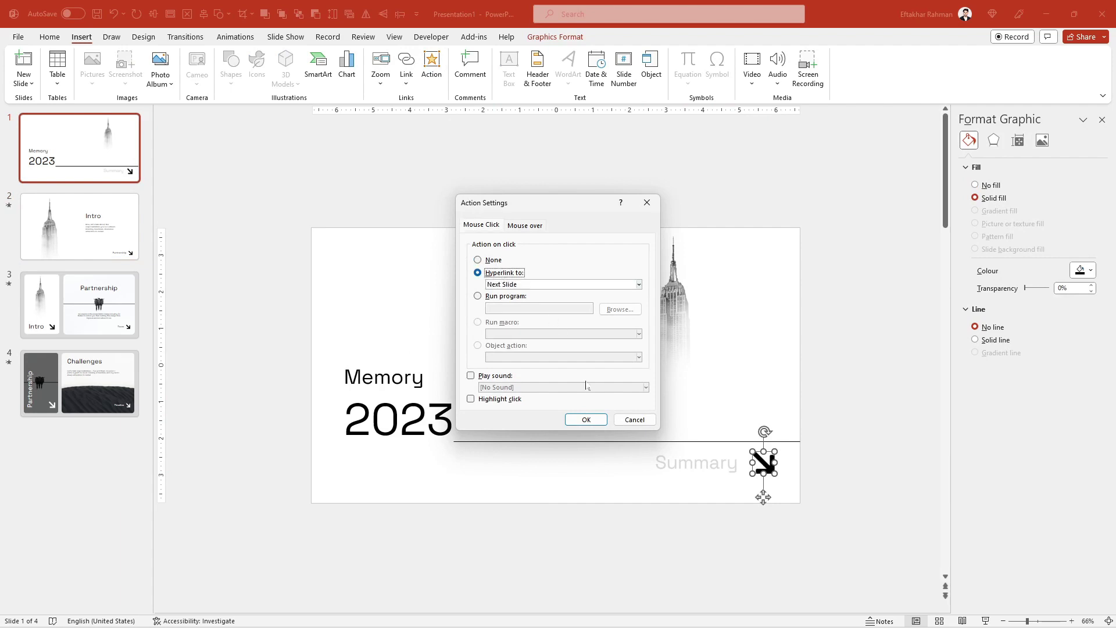
pyautogui.click(592, 419)
# - Start the slide show from the first slide
pyautogui.click(240, 376)
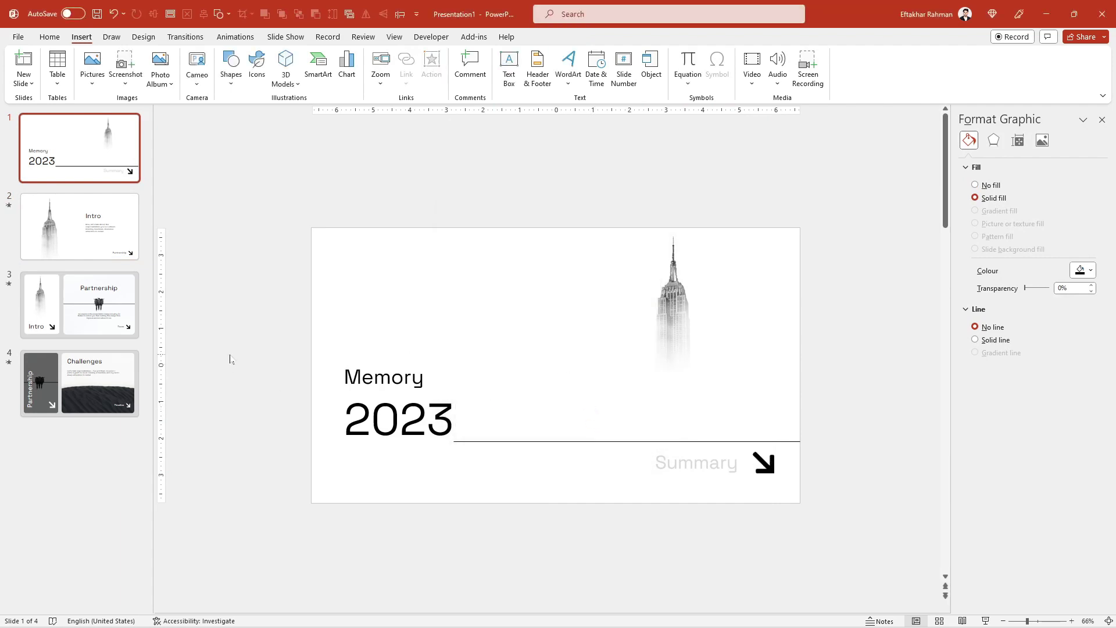
pyautogui.click(93, 168)
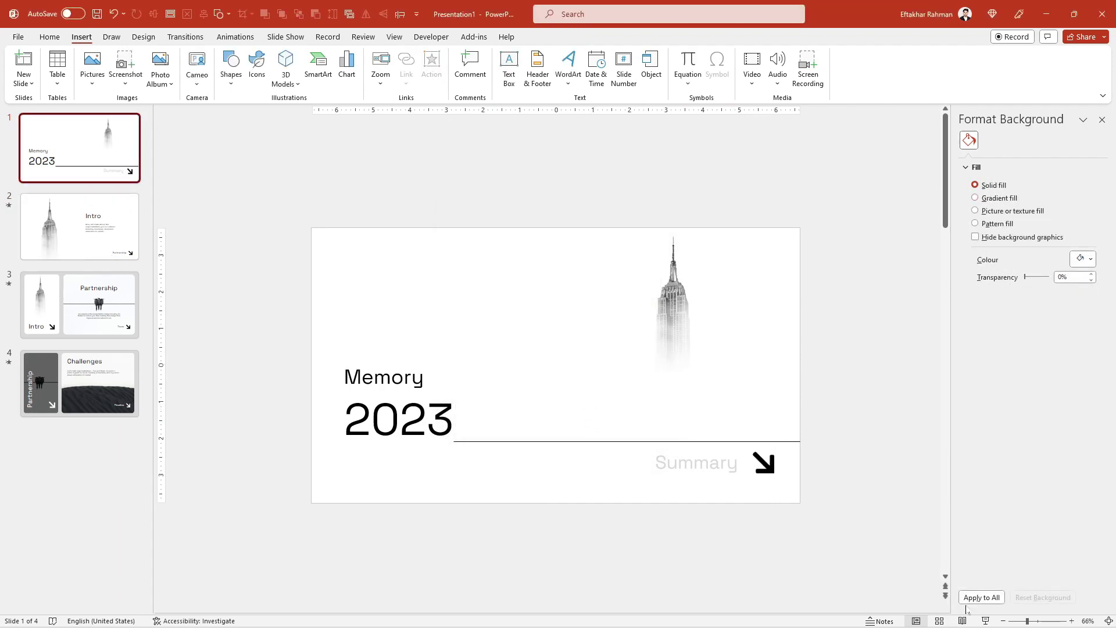
pyautogui.click(986, 620)
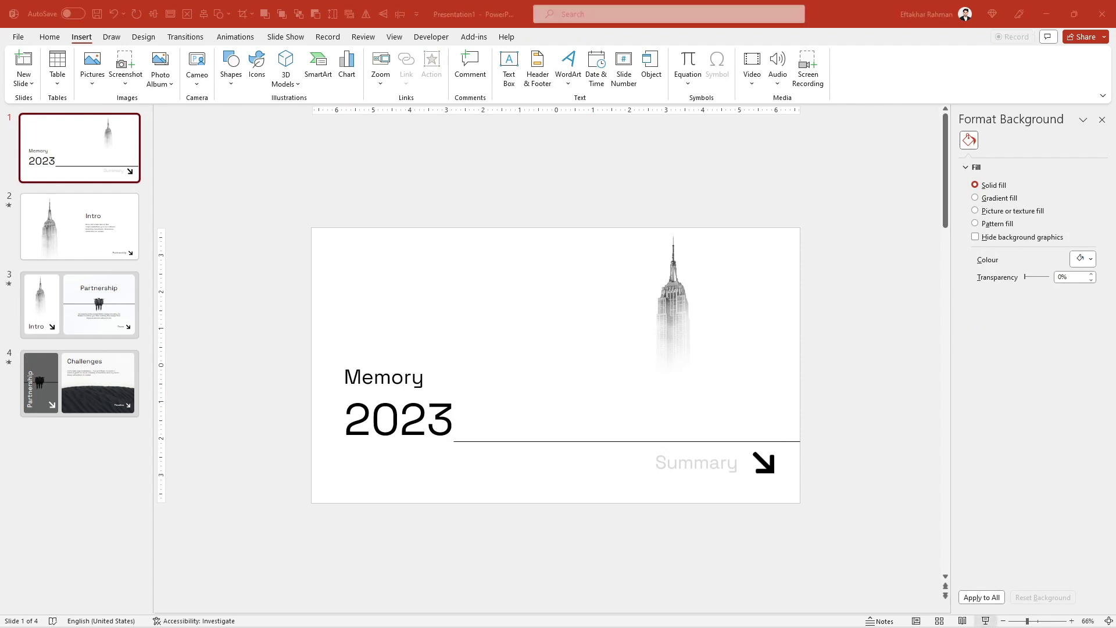
pyautogui.scroll(-2, 556, 365)
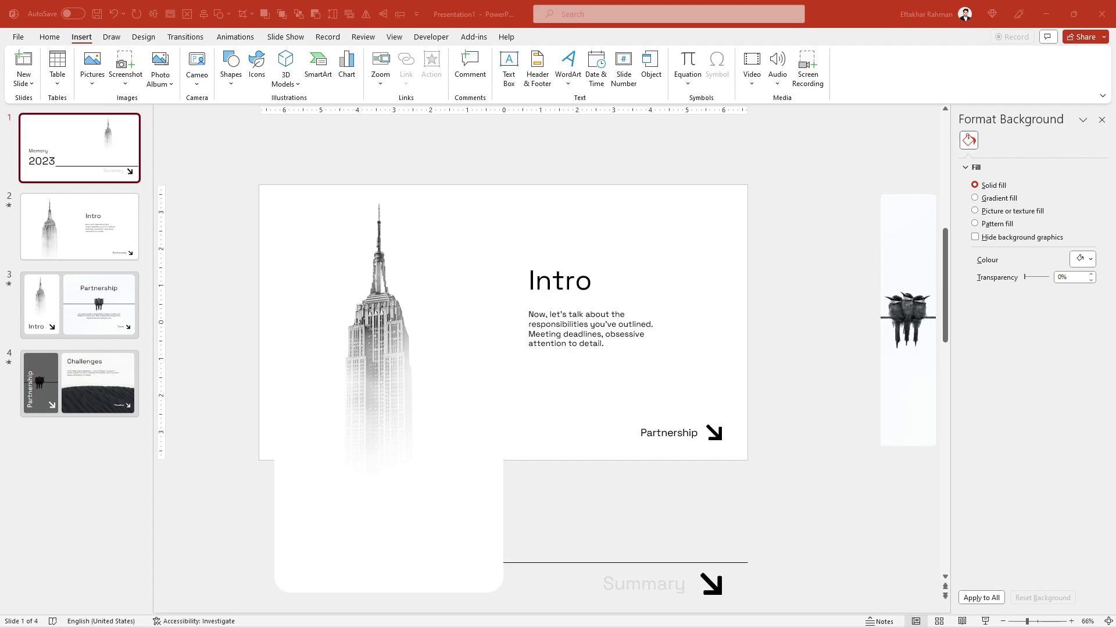
pyautogui.scroll(-2, 494, 319)
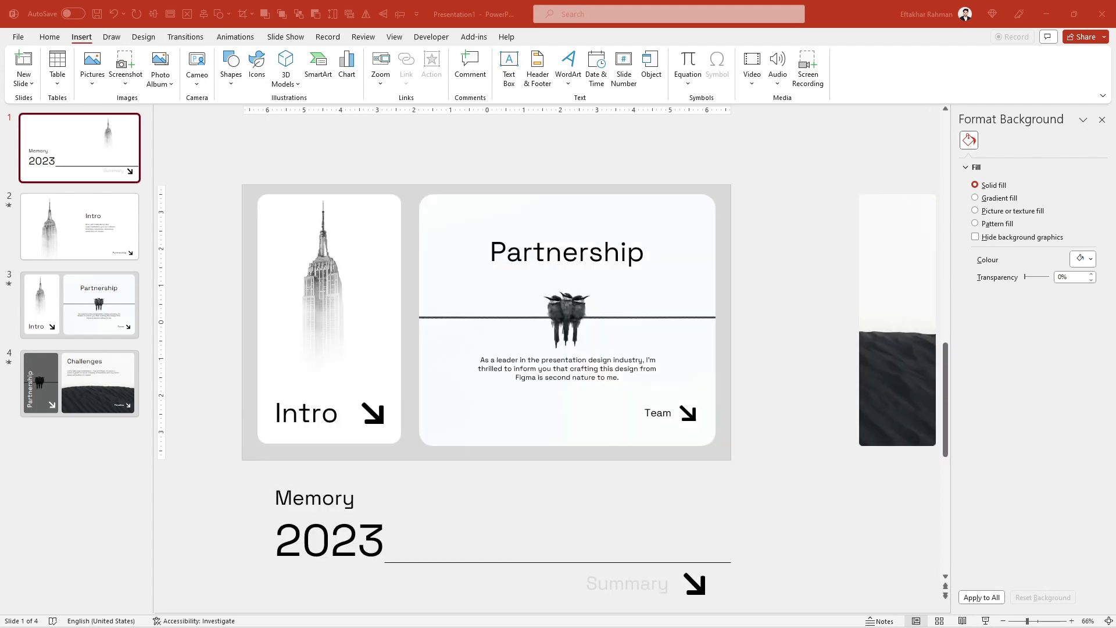
pyautogui.scroll(-2, 495, 320)
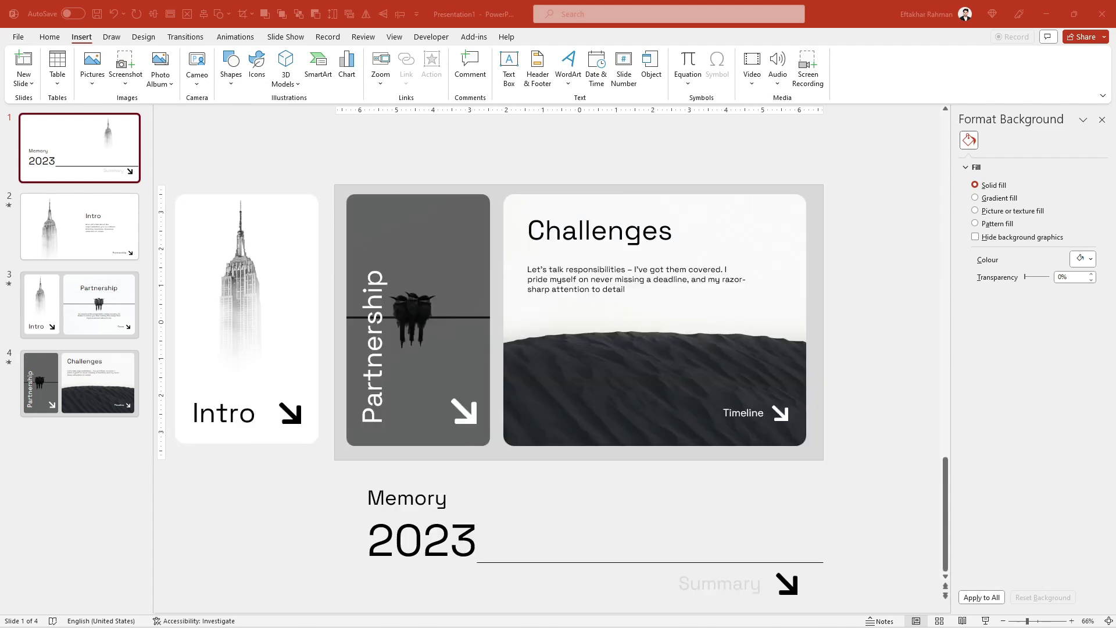
pyautogui.scroll(2, 494, 319)
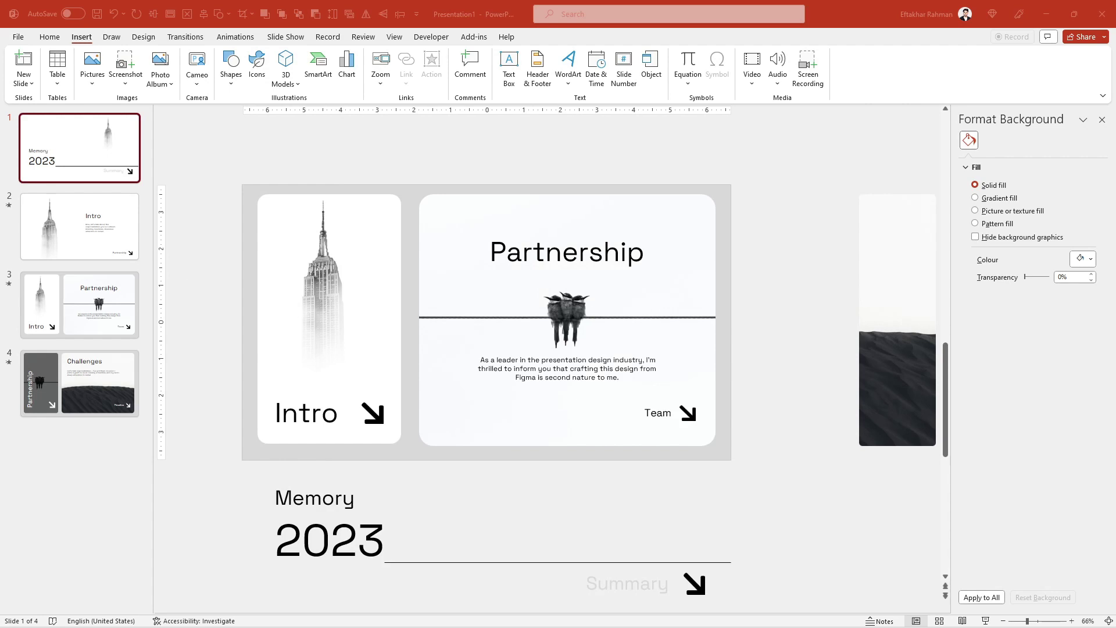
pyautogui.scroll(2, 495, 320)
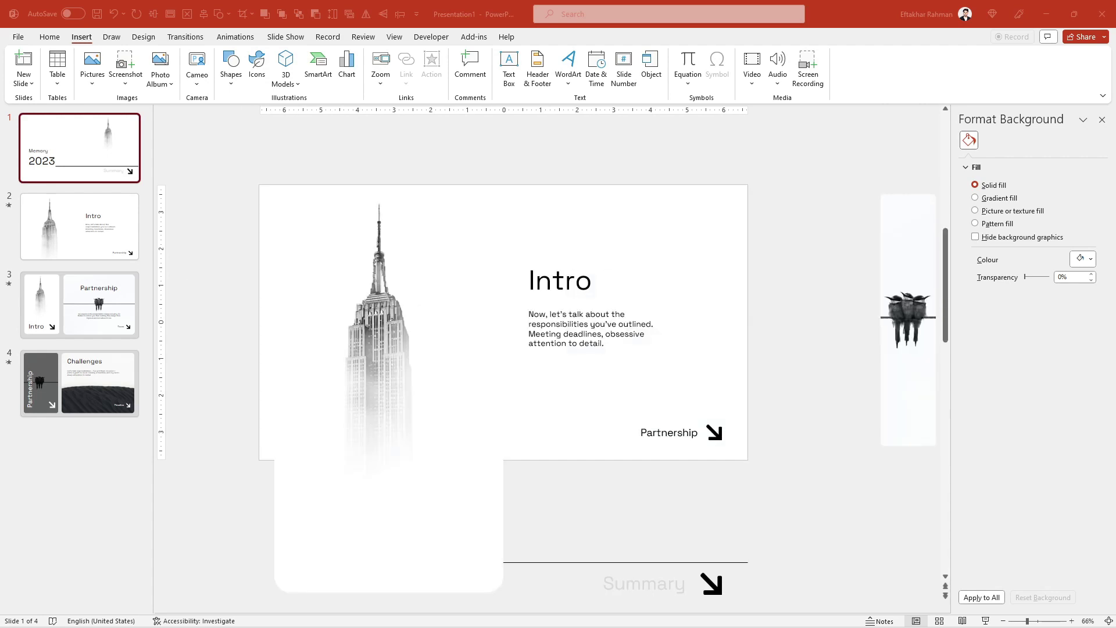
pyautogui.scroll(-2, 494, 320)
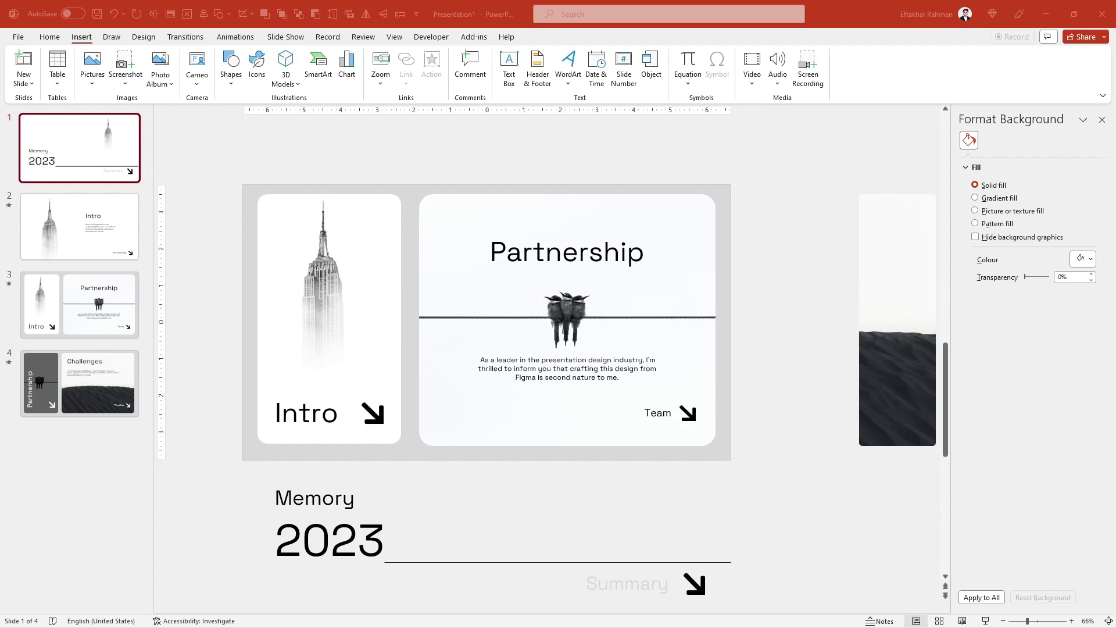
# - Hyperlink the Team arrow on the Partnership slide to Next Slide
pyautogui.click(692, 419)
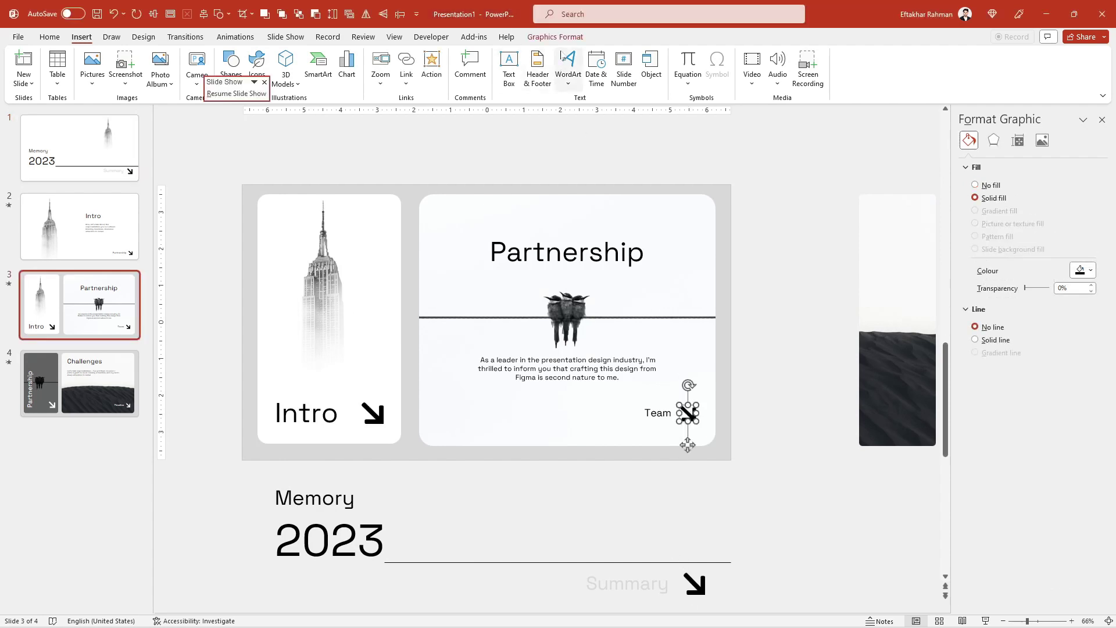
pyautogui.click(431, 64)
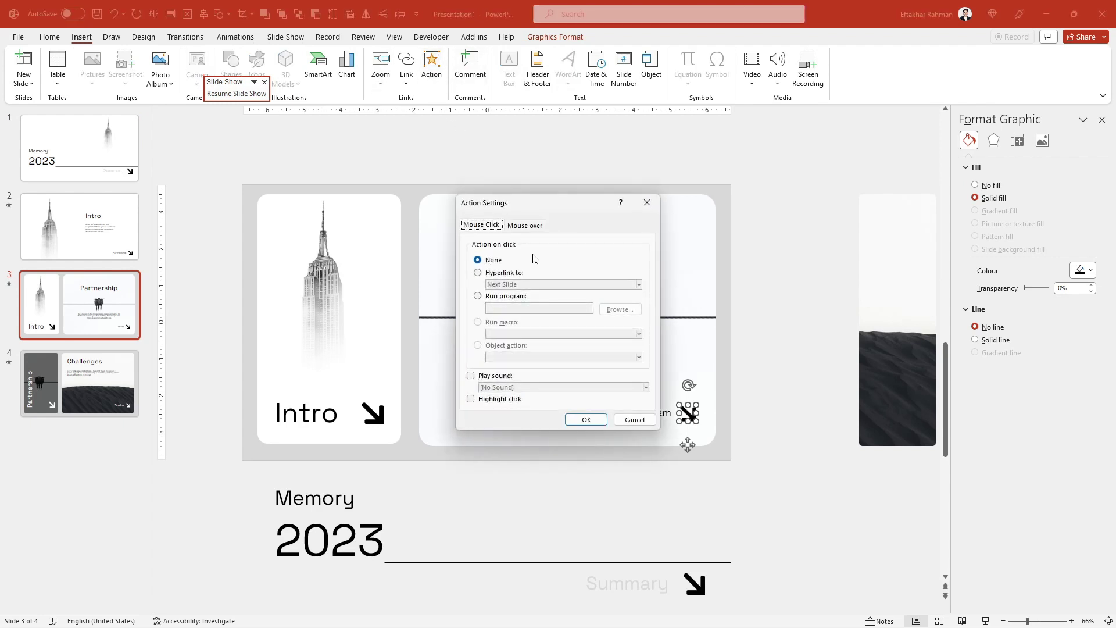
pyautogui.click(511, 272)
pyautogui.click(586, 419)
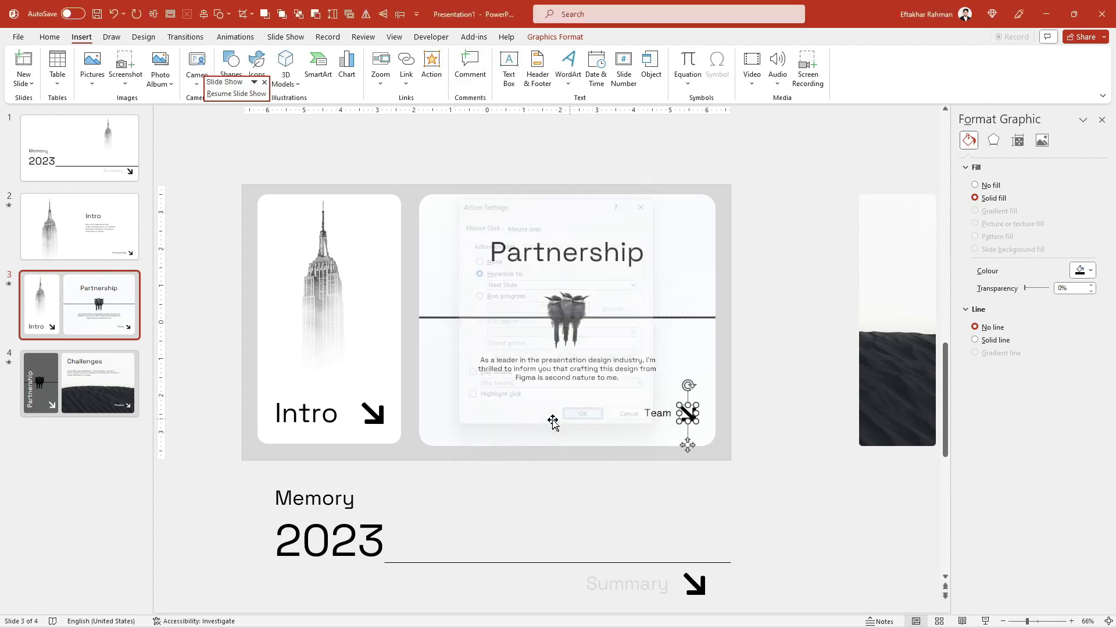
# - Return to the first slide, briefly start the slide show, then exit back to editing
pyautogui.click(96, 385)
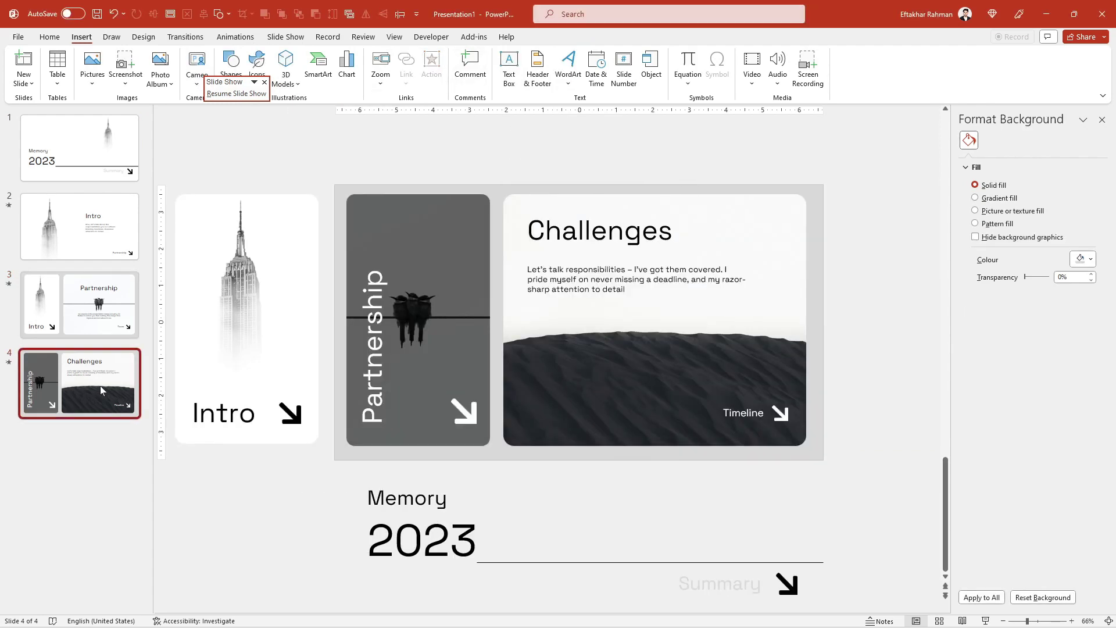
pyautogui.click(108, 176)
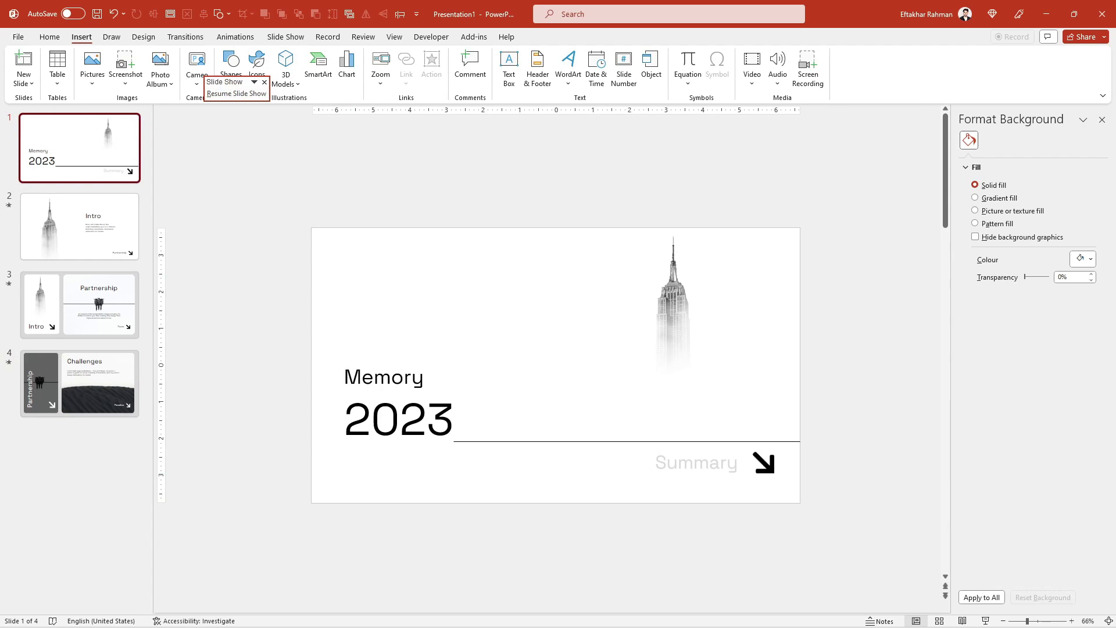
pyautogui.press('F5')
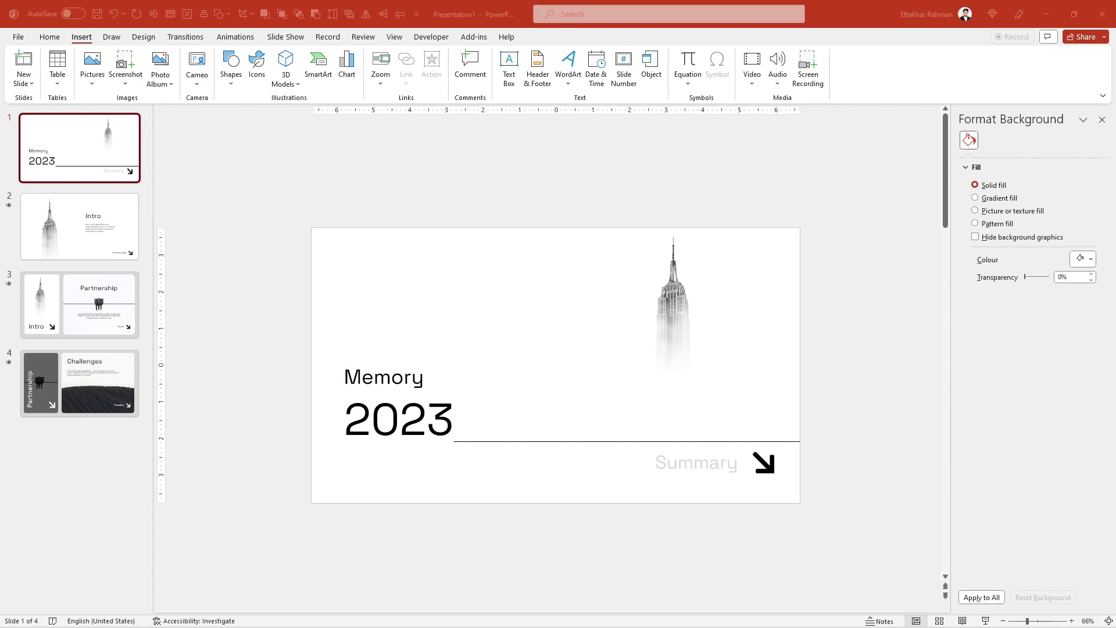
pyautogui.press('Escape')
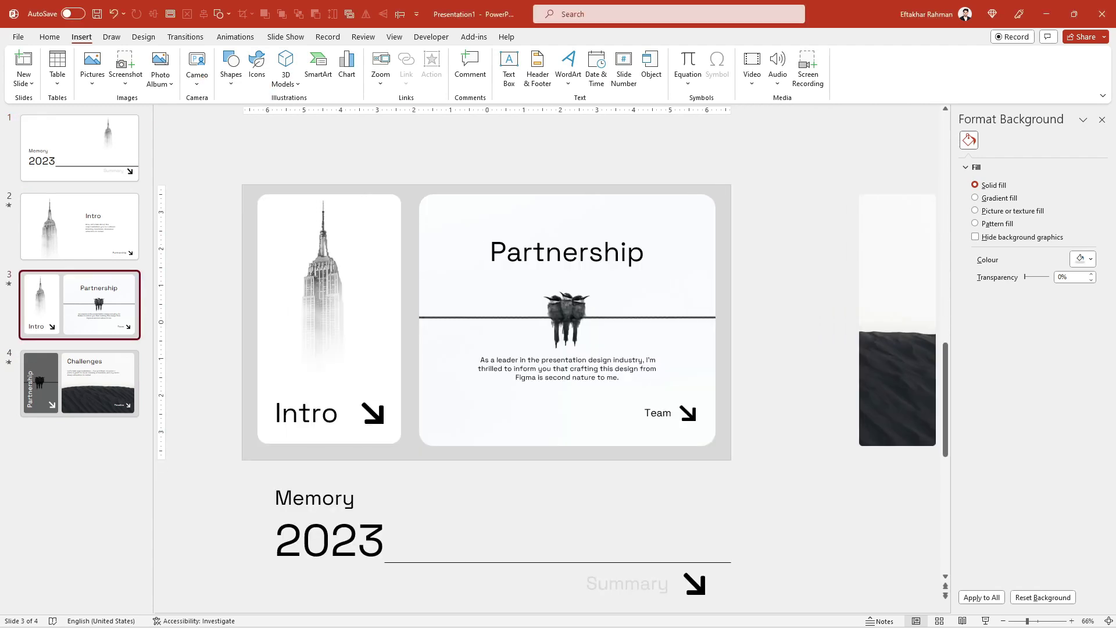
# - Run the slide show with F5 and follow the arrows from Memory 2023 through Intro and Partnership to Challenges
pyautogui.press('F5')
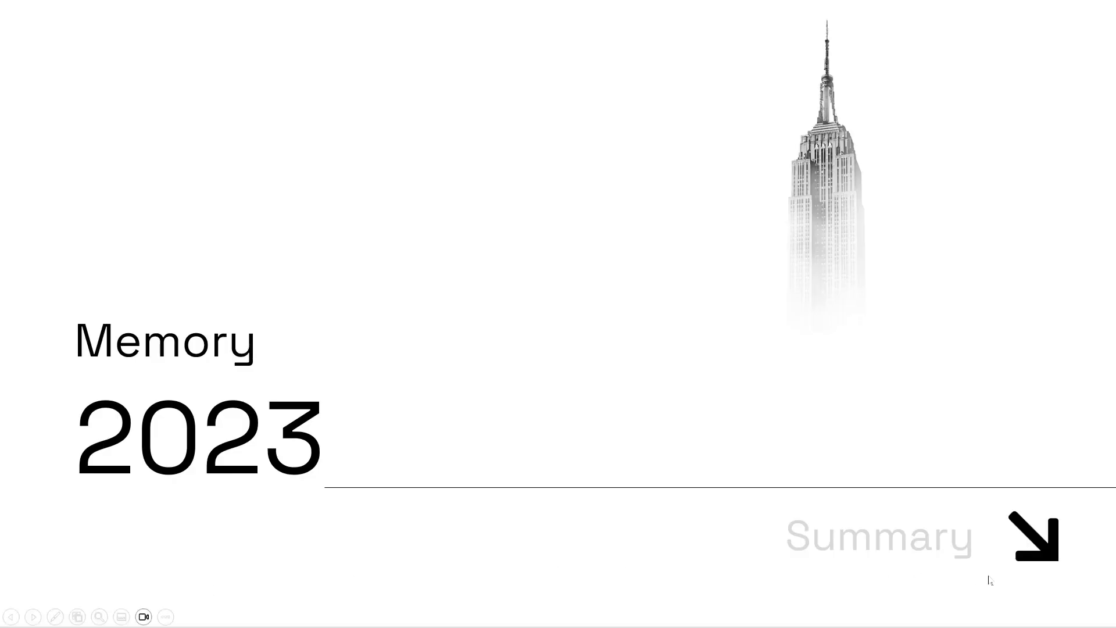
pyautogui.click(1032, 566)
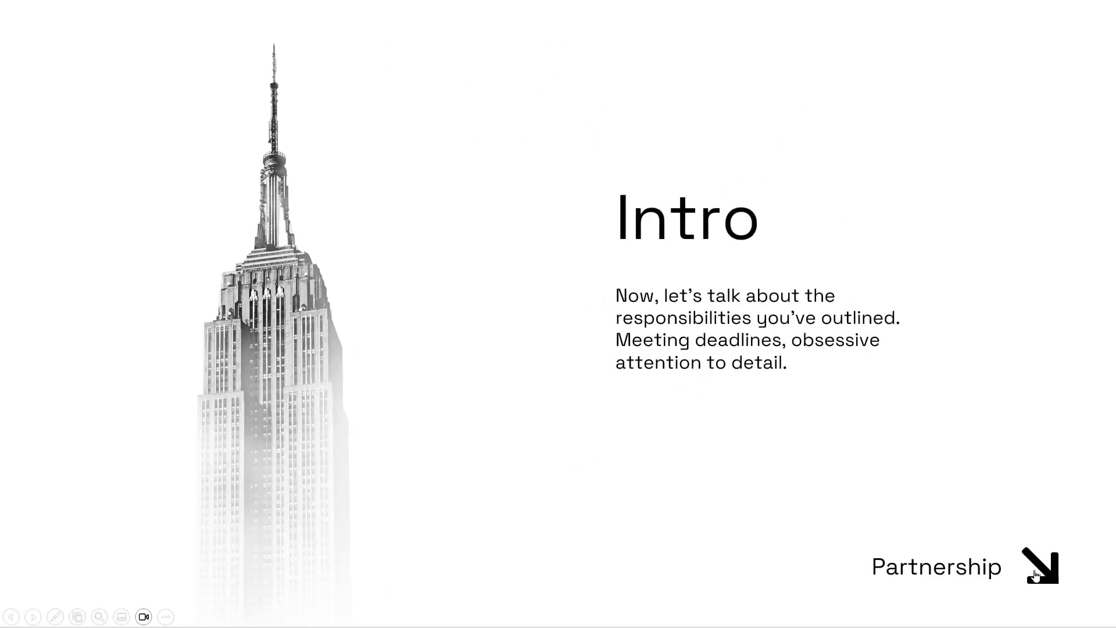
pyautogui.click(1044, 570)
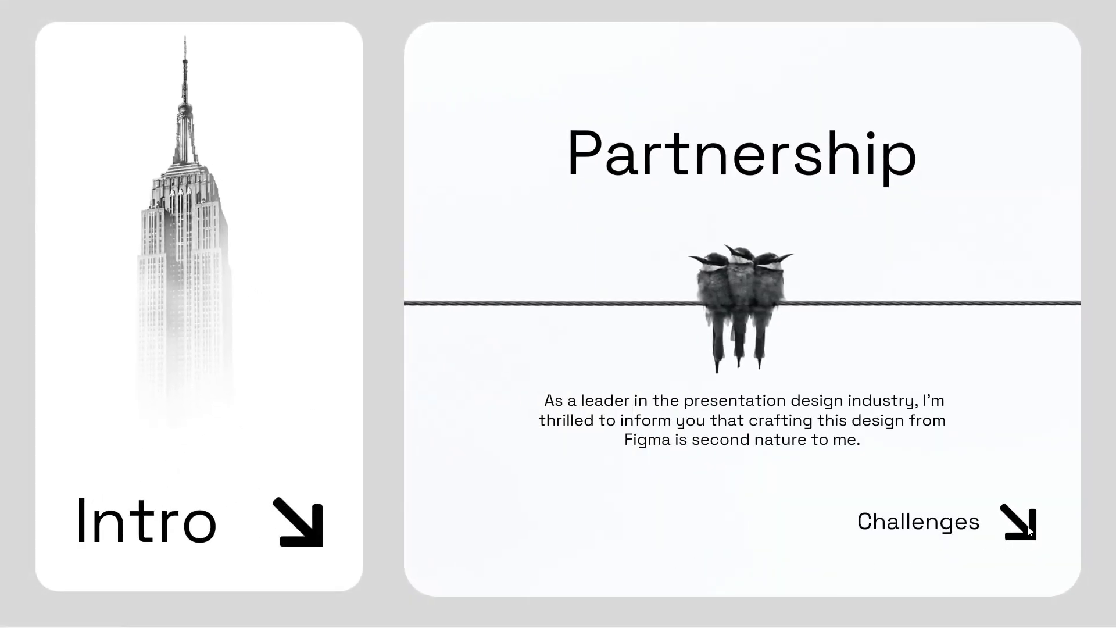
pyautogui.click(1028, 528)
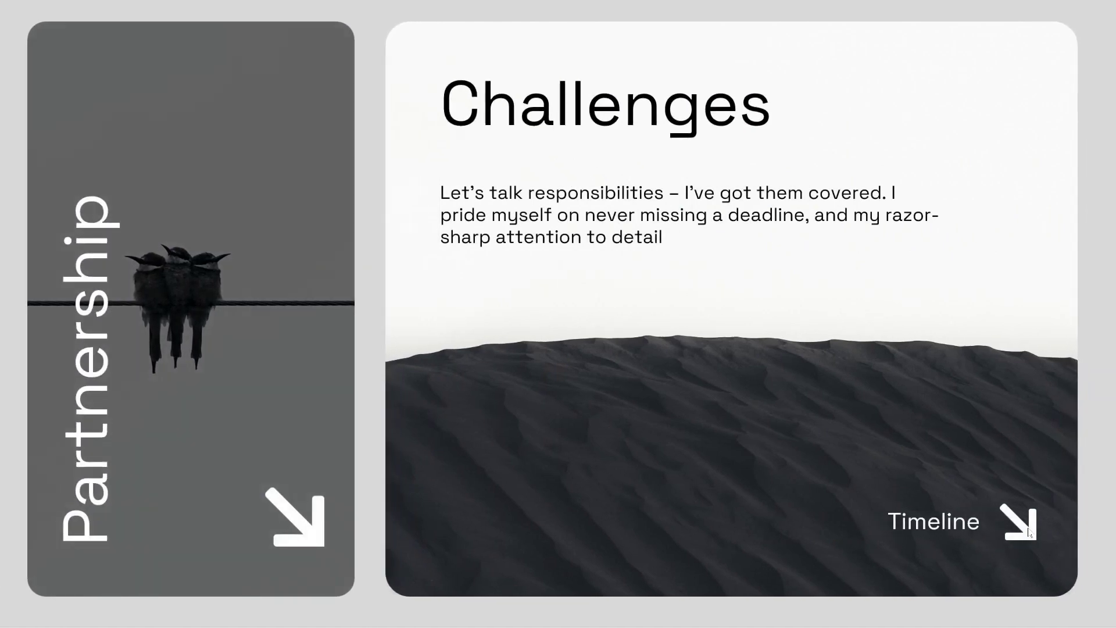